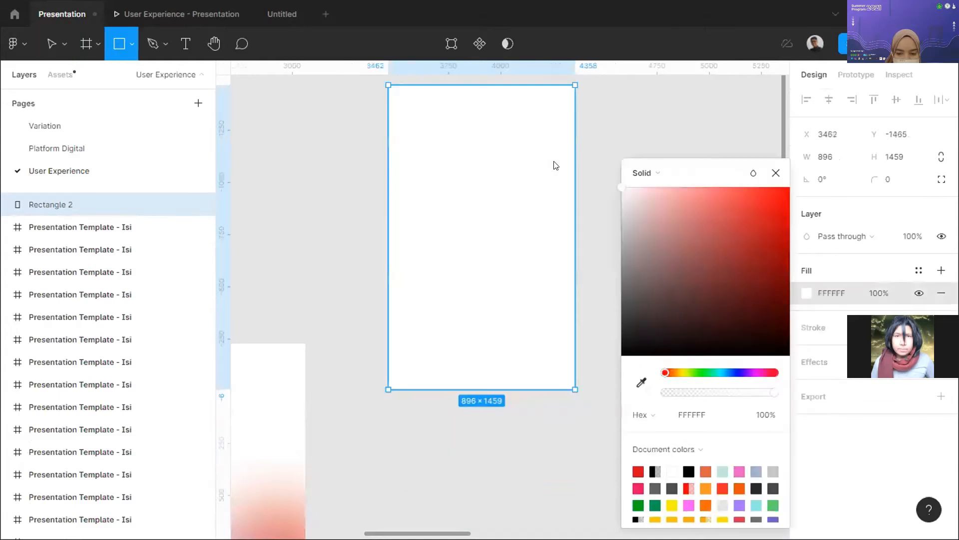
- Draw a grey banner about 768 × 276 across the white rectangle's upper part and place a copy reduced to about 162 × 135 beneath its left end
drag(398, 105, 559, 163)
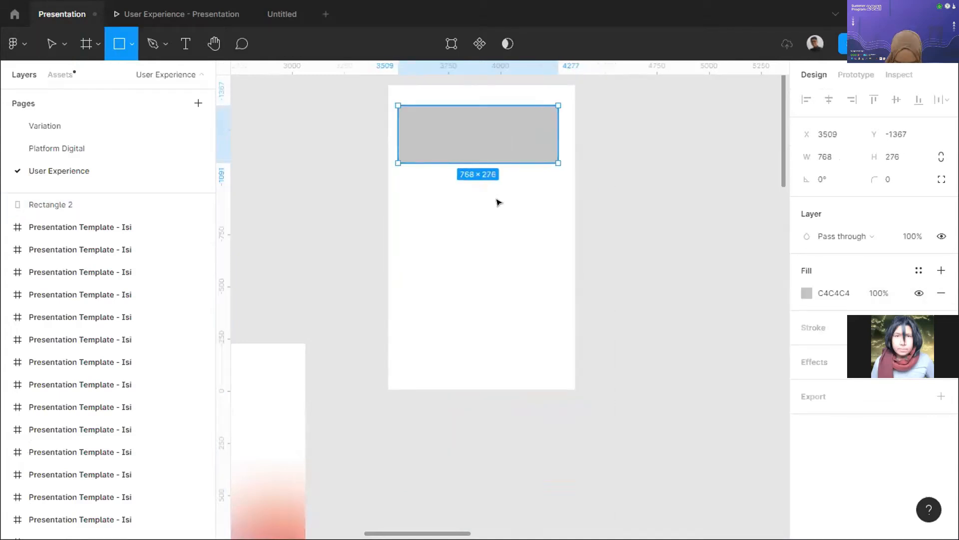
key(ctrl+c)
key(ctrl+v)
drag(558, 196, 432, 190)
drag(413, 225, 412, 195)
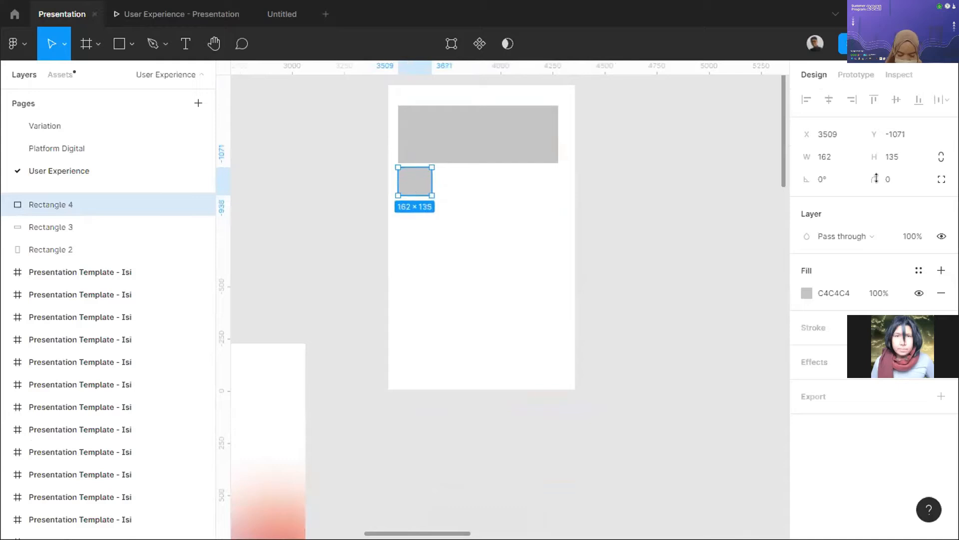
- Set the width of the small grey rectangle below the banner to 135
click(902, 155)
click(829, 157)
text(135)
key(Return)
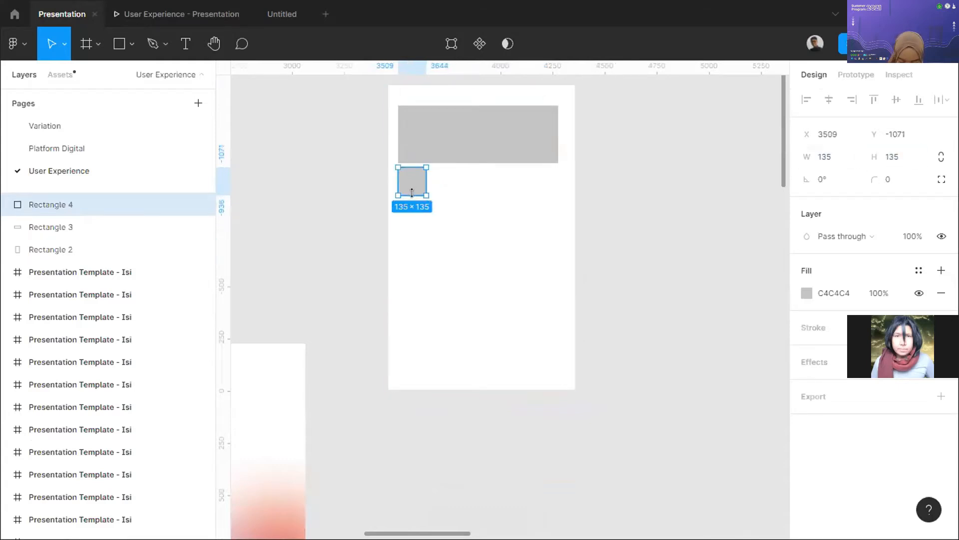
- Duplicate the 135 × 135 square into an evenly spaced row of five squares beneath the banner
scroll(415, 186, up, 2)
key(ctrl+d)
drag(454, 185, 457, 180)
key(ctrl+d)
drag(456, 179, 490, 177)
key(ctrl+d)
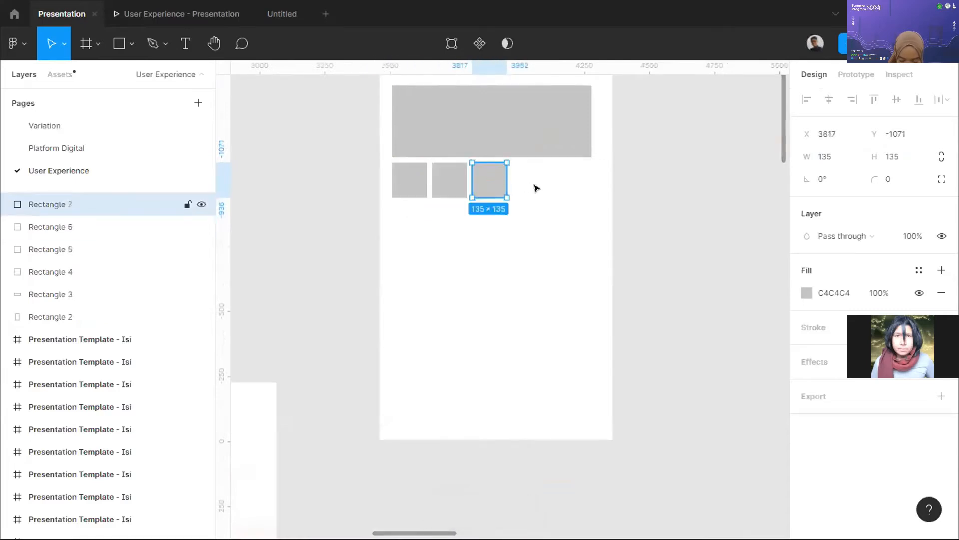
drag(489, 180, 531, 171)
key(ctrl+d)
click(661, 223)
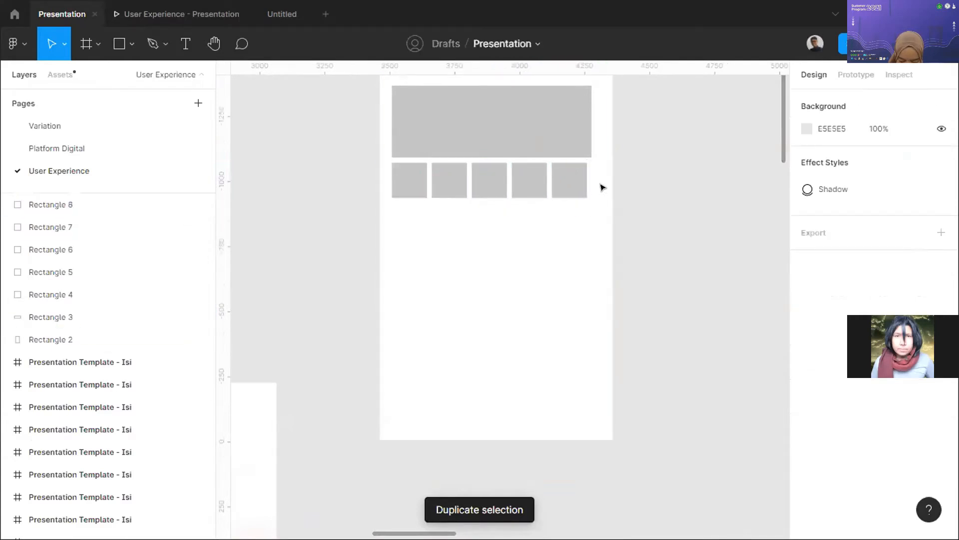
- Move the fifth square so that its right edge aligns with the banner's right edge
scroll(601, 186, down, 2)
scroll(521, 175, up, 3)
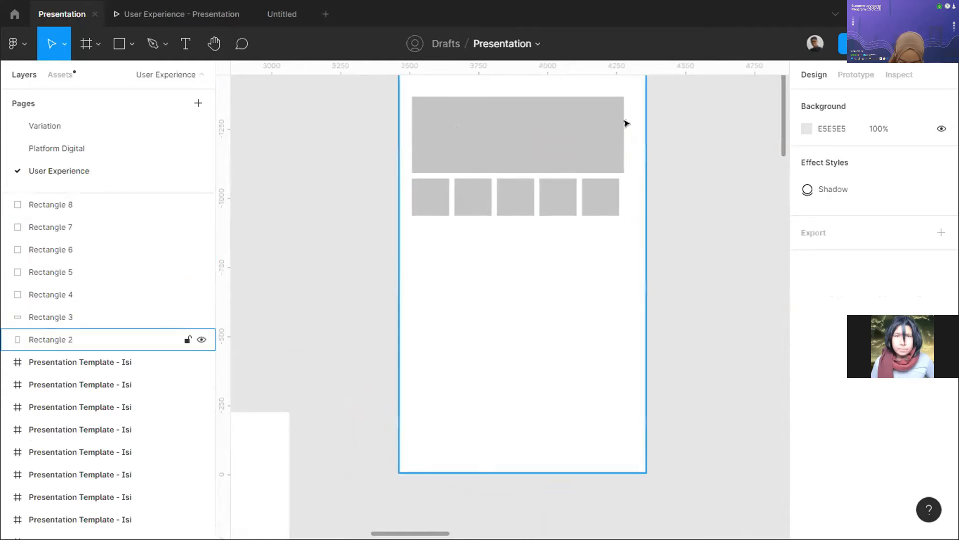
scroll(645, 186, up, 3)
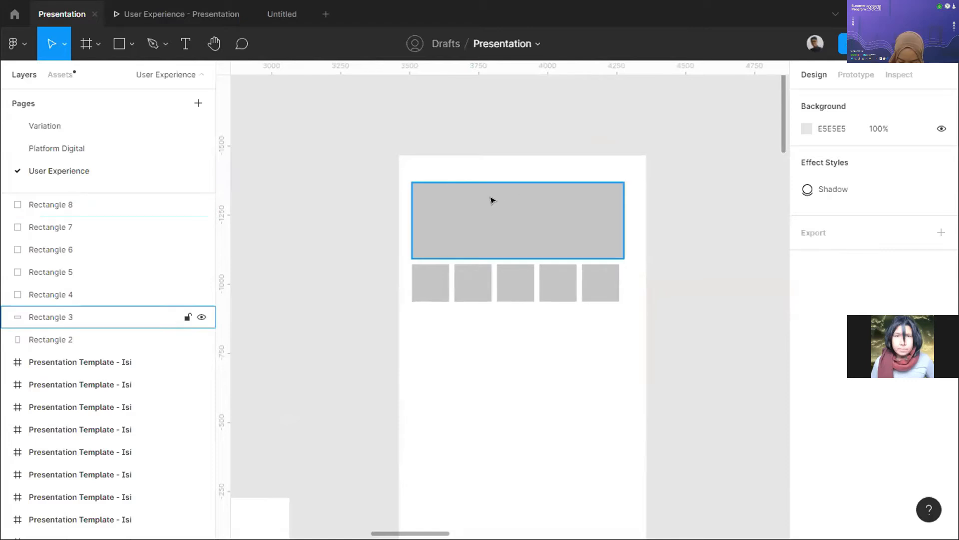
scroll(527, 262, up, 2)
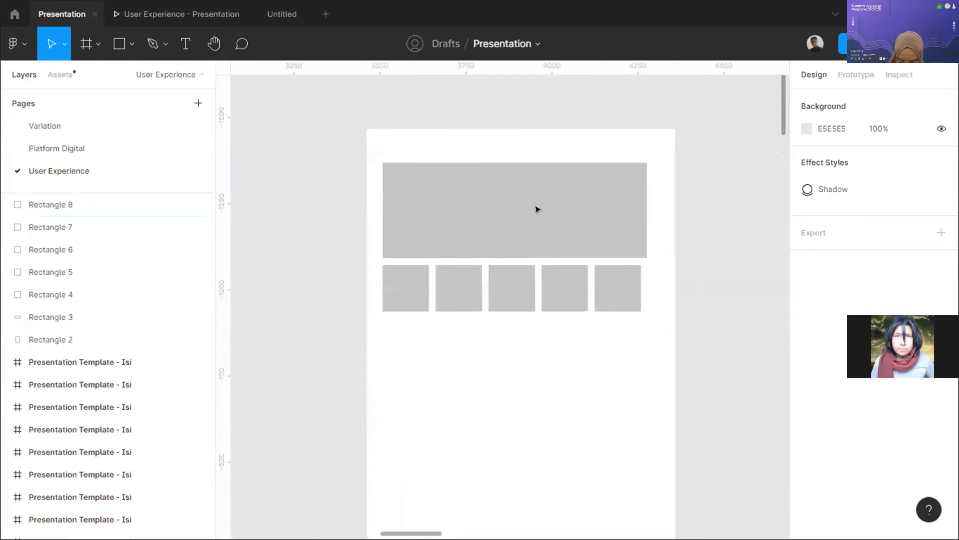
scroll(456, 311, up, 1)
scroll(493, 268, down, 3)
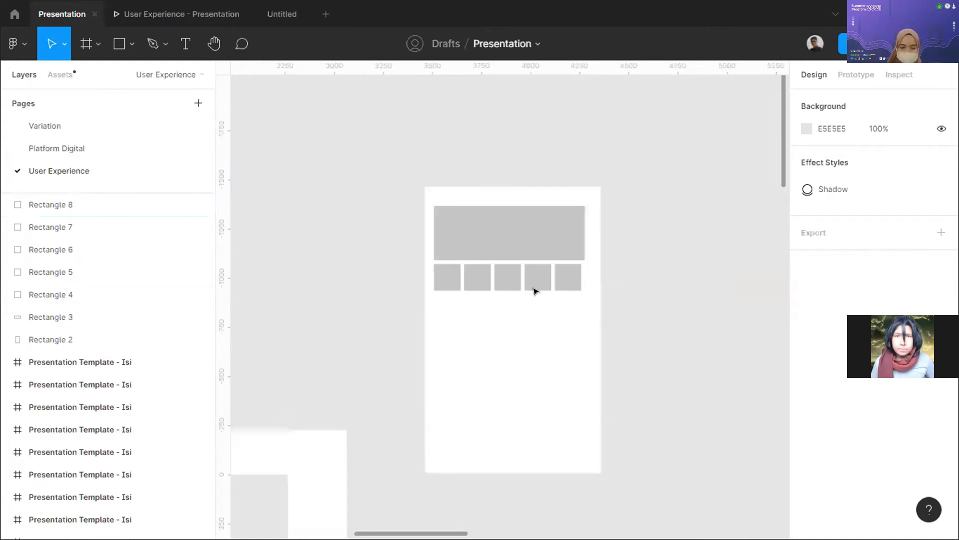
click(568, 276)
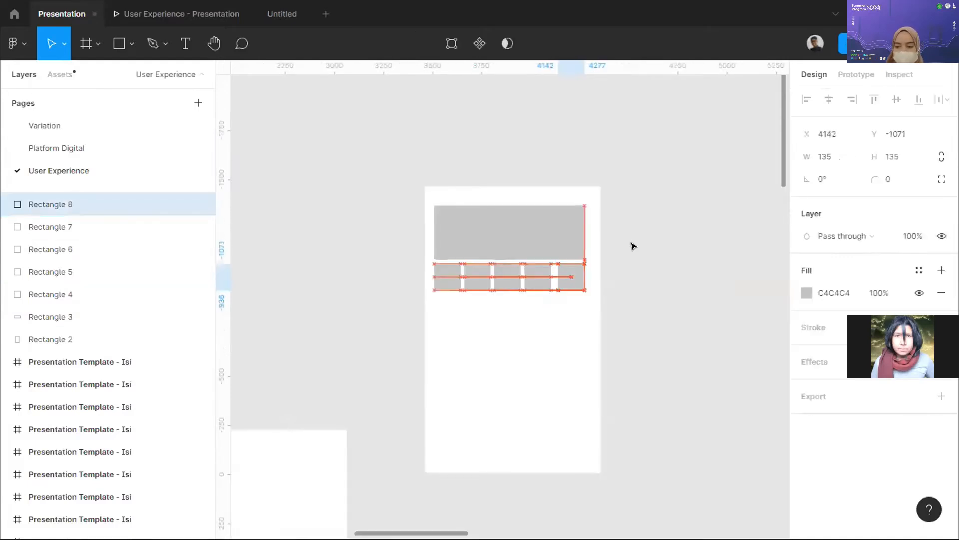
- Duplicate the fifth square and place the copy directly below it, near the white rectangle's lower edge
scroll(605, 210, down, 2)
scroll(602, 208, down, 3)
scroll(575, 130, up, 1)
drag(568, 133, 570, 136)
key(ctrl+d)
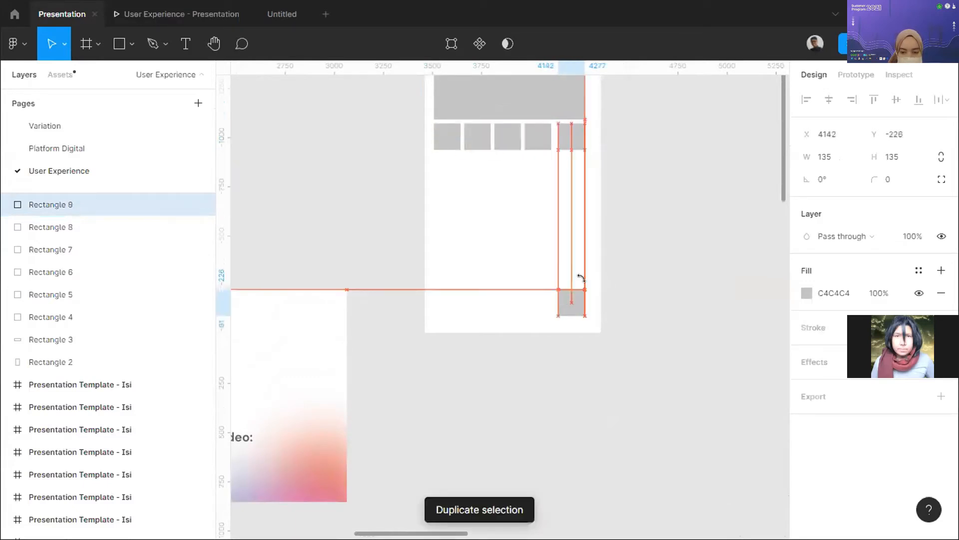
click(622, 283)
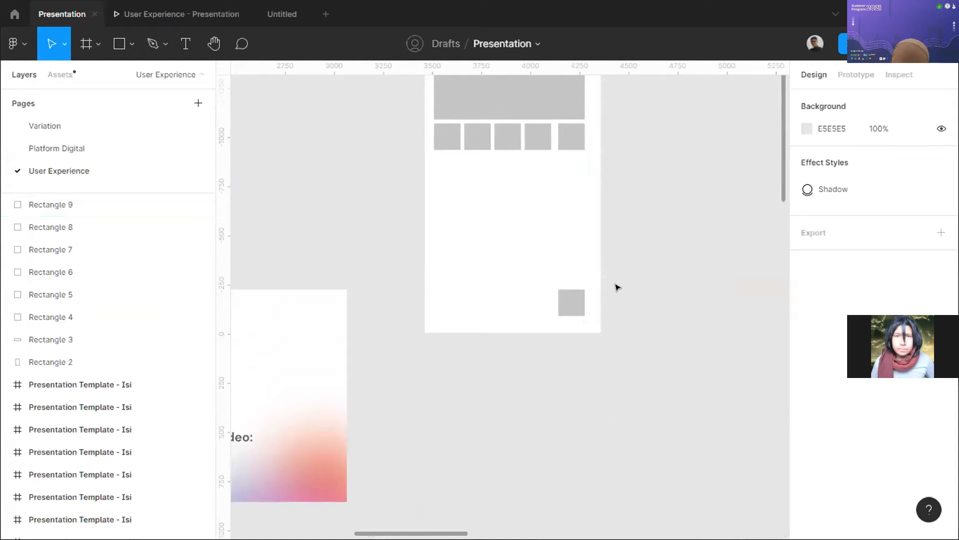
- Examine the alignment, spacing and margins of the banner and squares inside the white rectangle
scroll(548, 212, up, 2)
scroll(493, 89, up, 2)
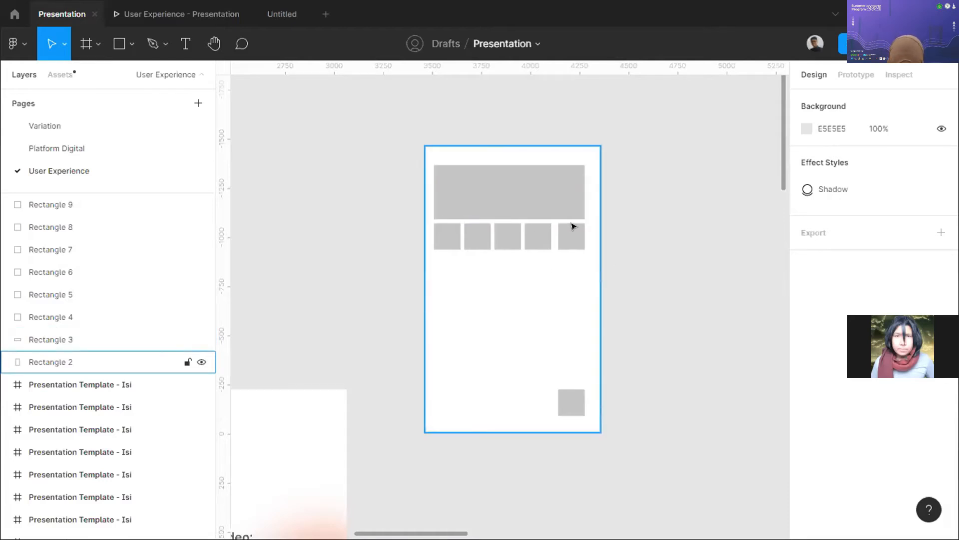
scroll(573, 226, up, 3)
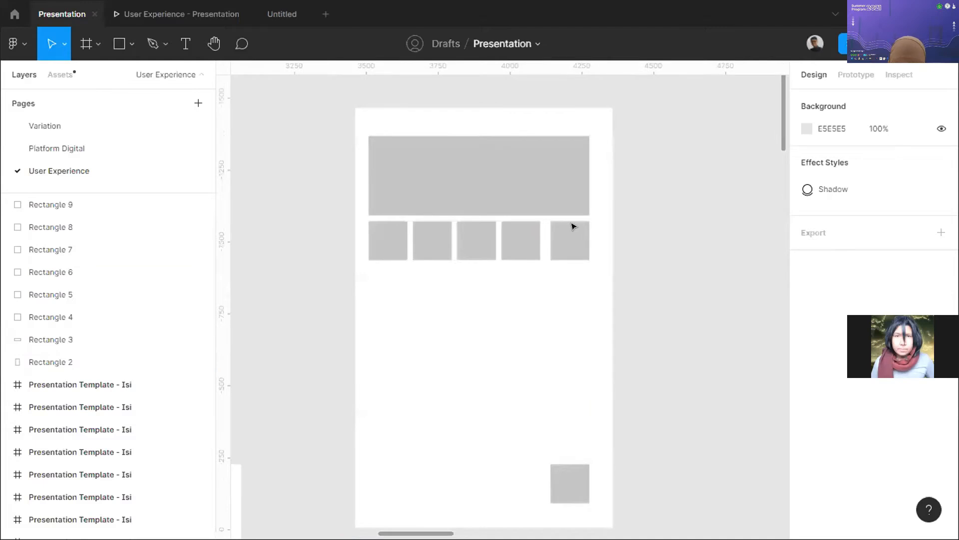
scroll(575, 227, up, 2)
scroll(580, 269, down, 4)
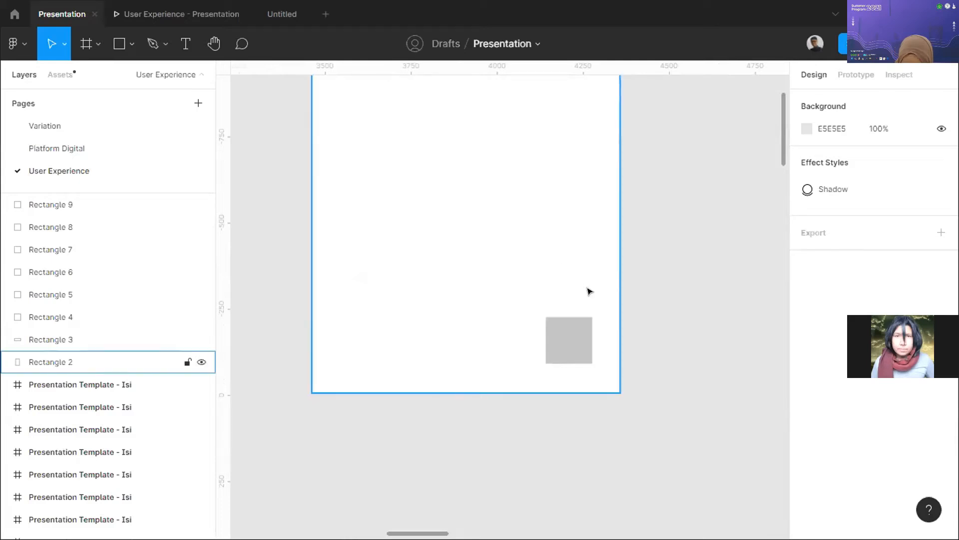
scroll(588, 288, down, 5)
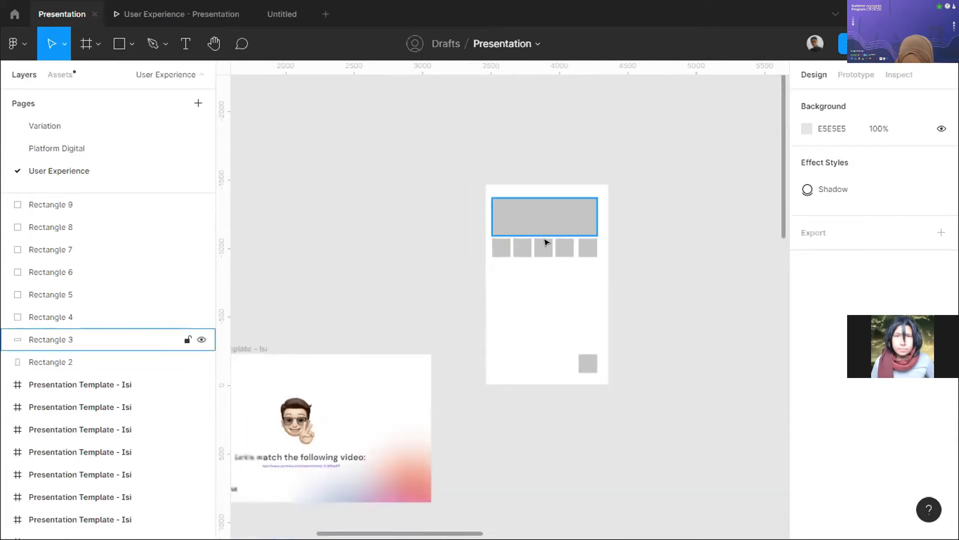
scroll(600, 230, up, 2)
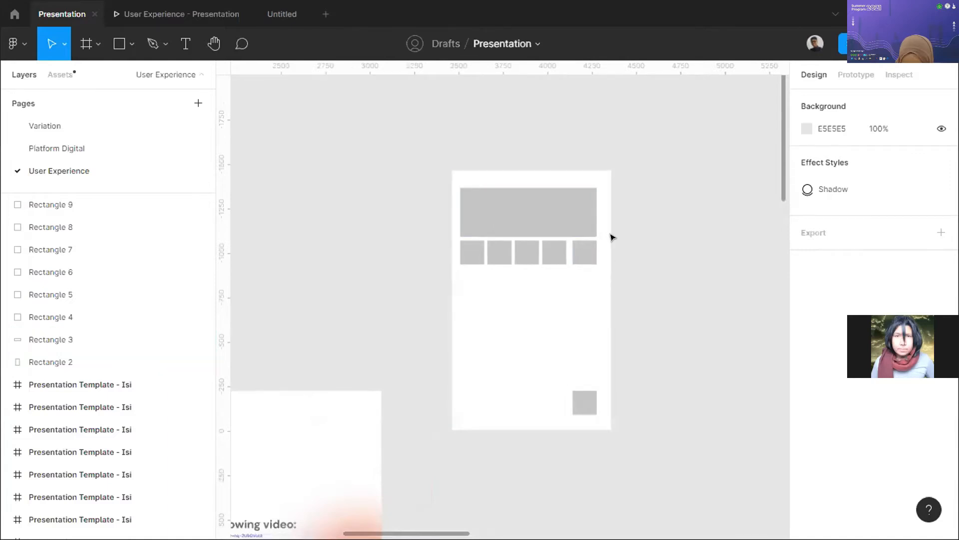
scroll(613, 238, up, 2)
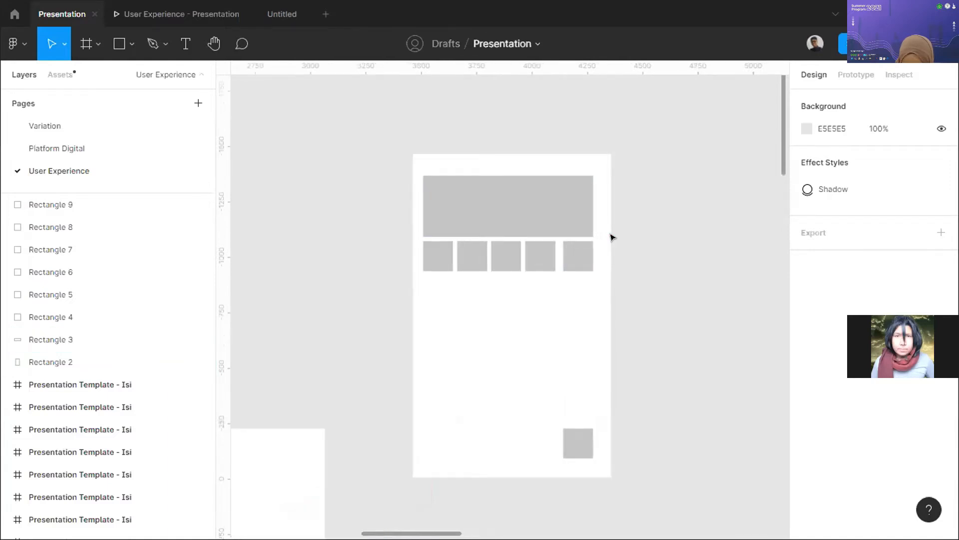
scroll(627, 278, right, 1)
scroll(628, 278, down, 2)
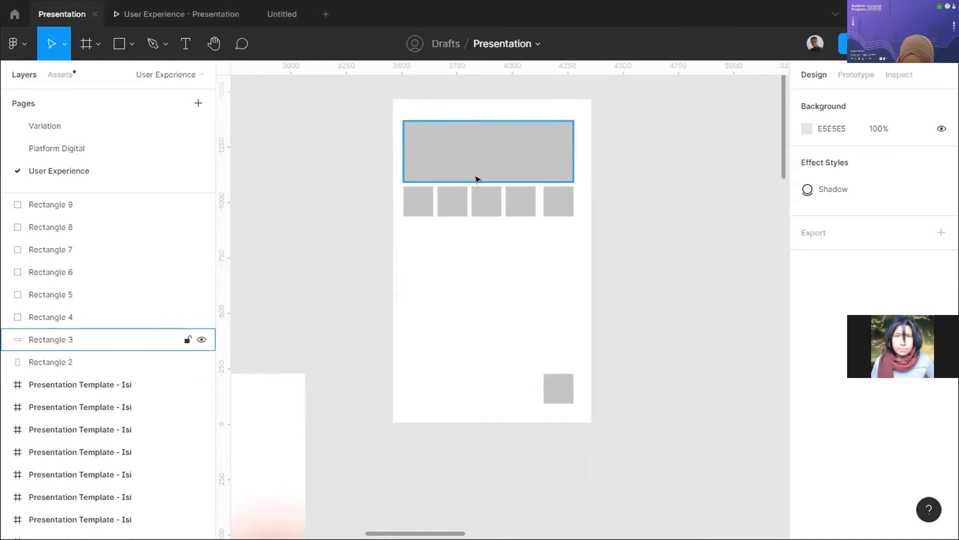
scroll(546, 152, up, 5)
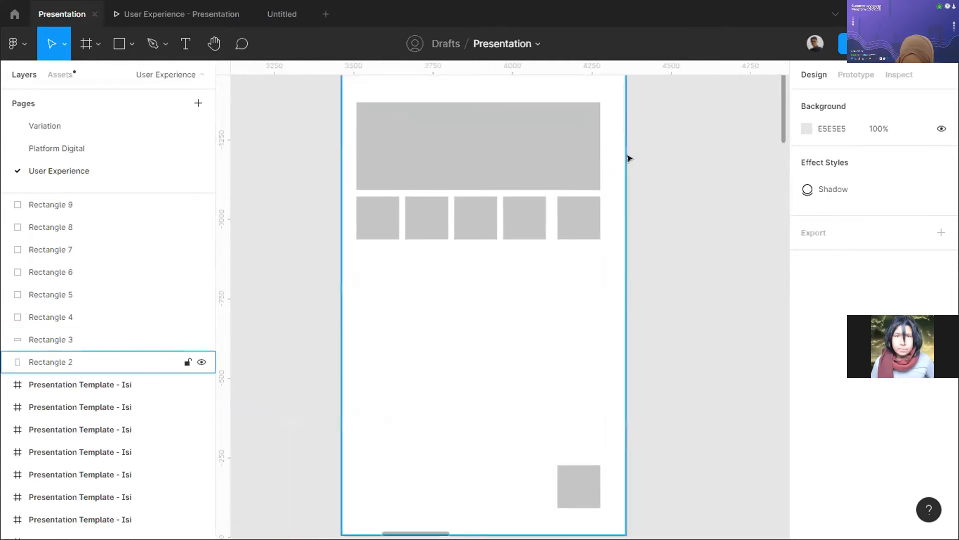
scroll(629, 159, up, 2)
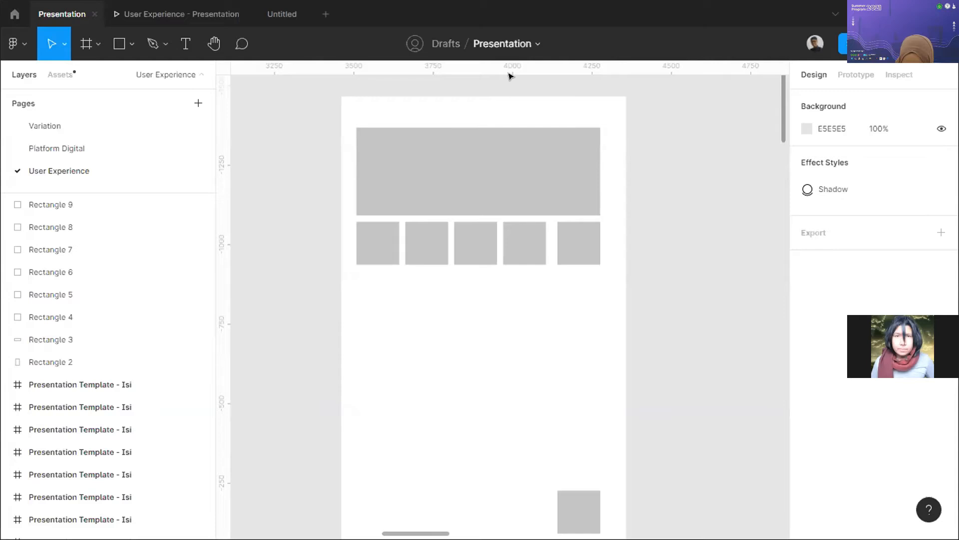
- Go to the User Experience presentation and switch to the user-centered design article in the browser
key(ctrl+Tab)
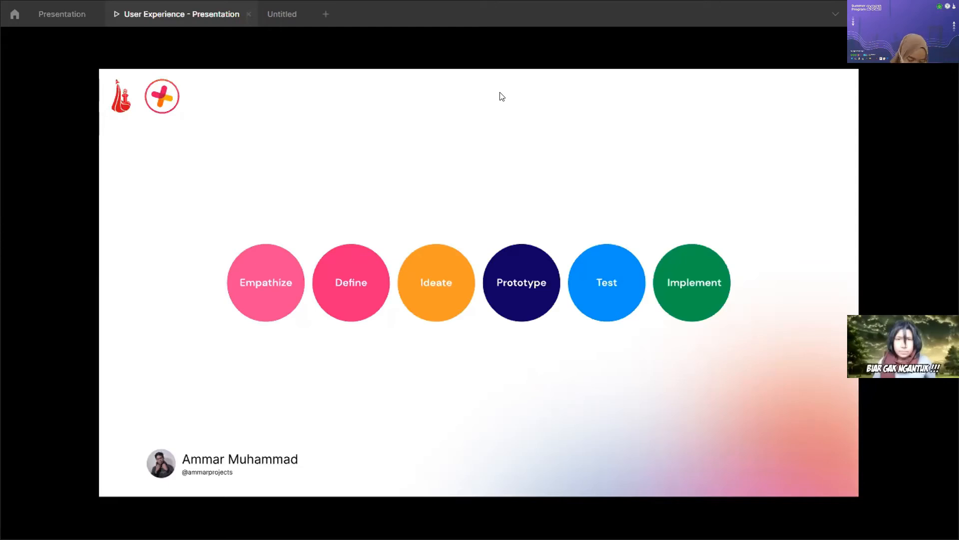
key(alt+Tab)
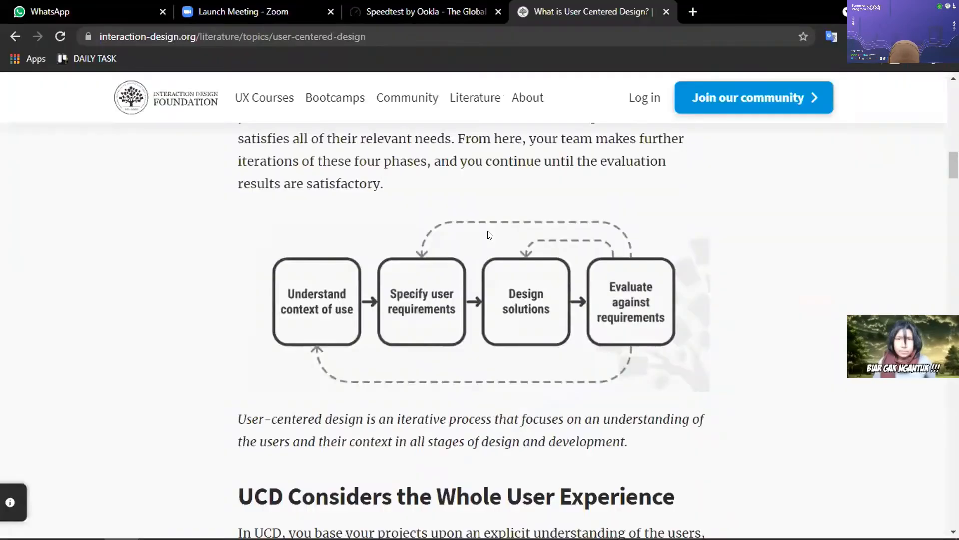
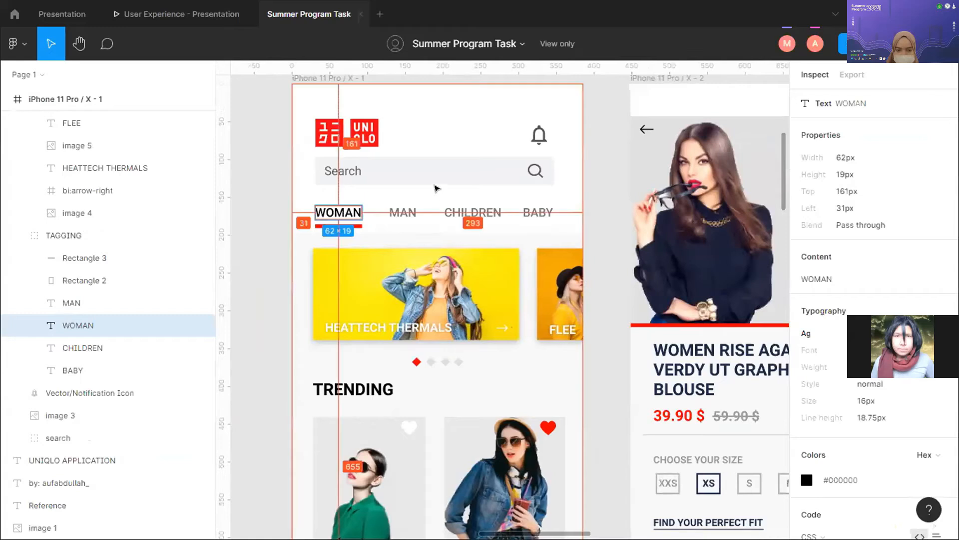
- Inspect the text properties of the MAN category, the TRENDING heading and the WOMEN JEANS JACKET product name on the first iPhone screen
click(395, 214)
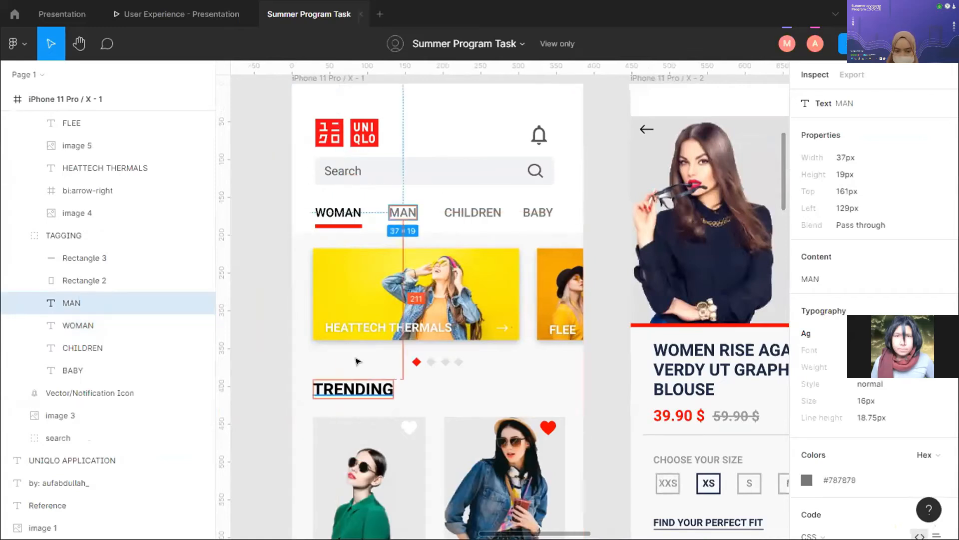
click(348, 389)
scroll(345, 328, down, 5)
scroll(351, 348, down, 1)
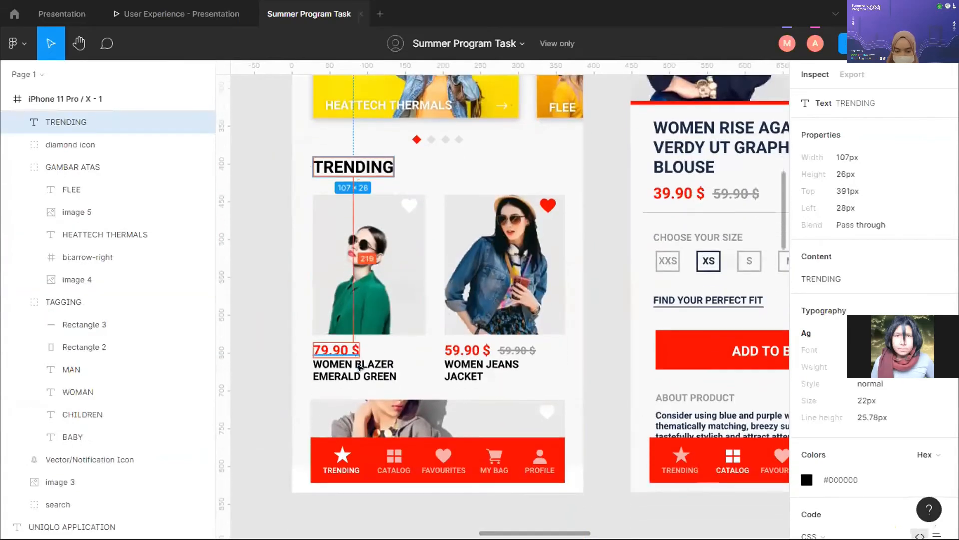
click(355, 359)
scroll(357, 359, right, 2)
click(410, 366)
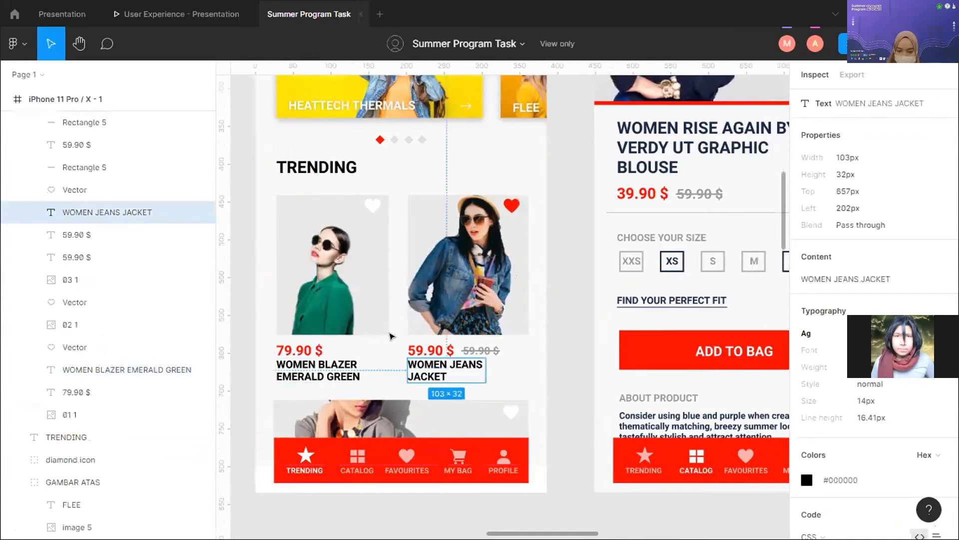
- Inspect the product title's typography on the second iPhone screen and look closely at the price and size options
scroll(390, 304, right, 2)
scroll(390, 304, right, 4)
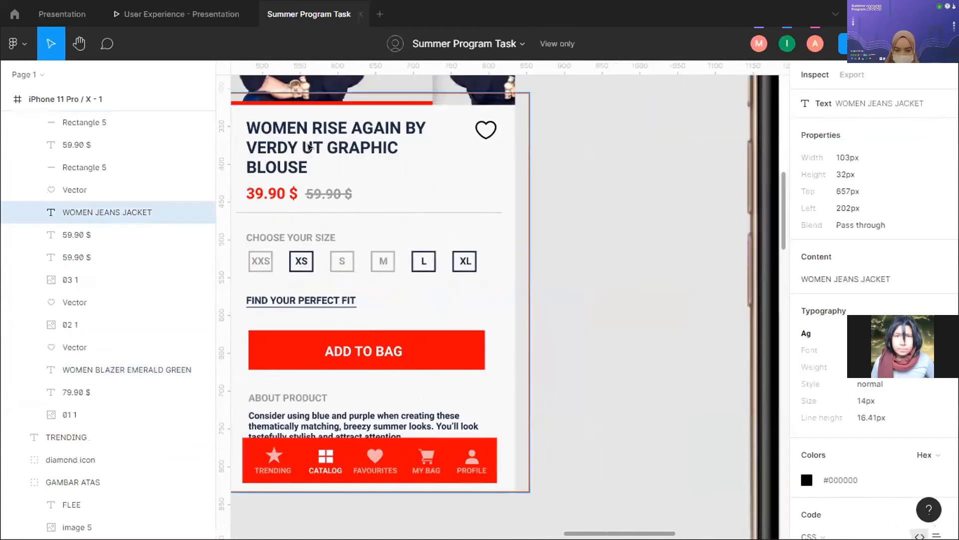
click(318, 176)
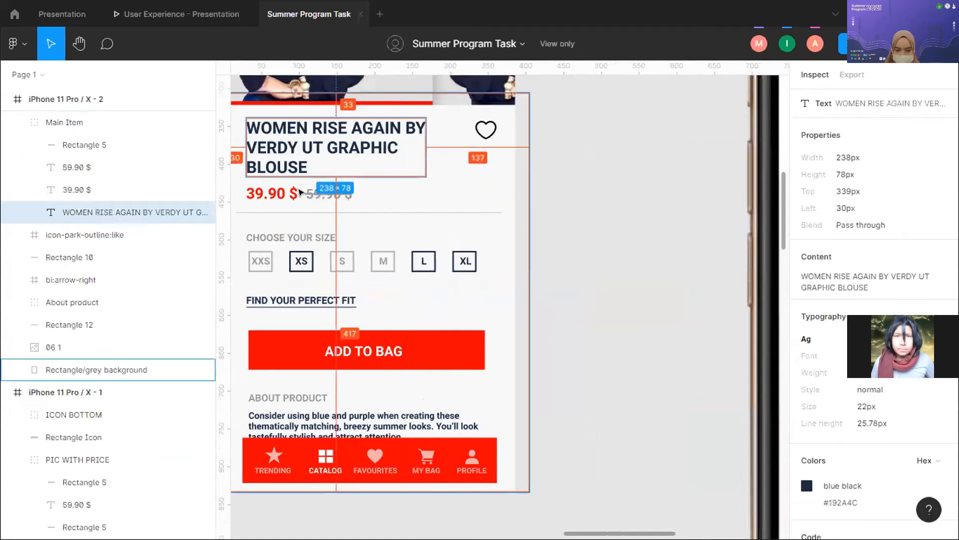
scroll(320, 203, up, 1)
scroll(414, 244, up, 5)
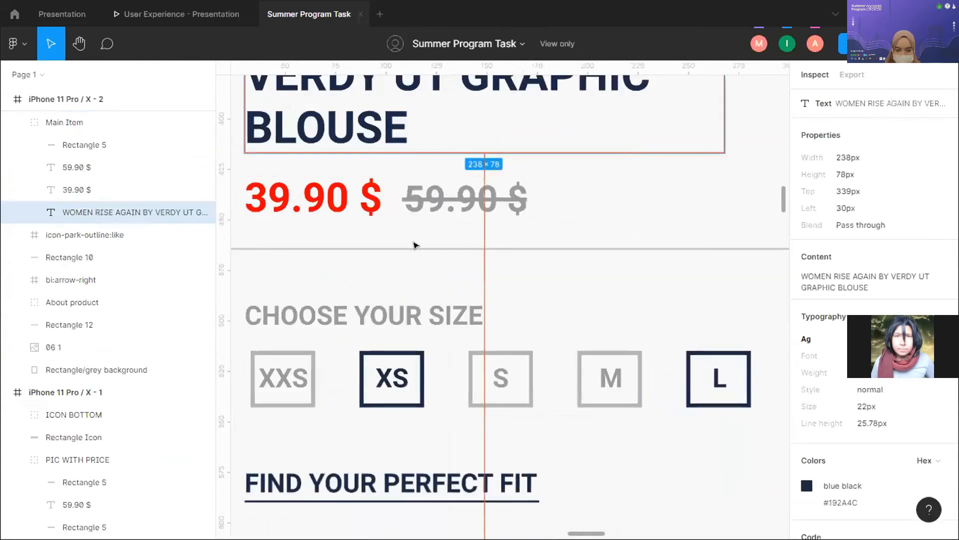
- Follow a collaborator's view of the file, stop following it and clear the selection
click(788, 44)
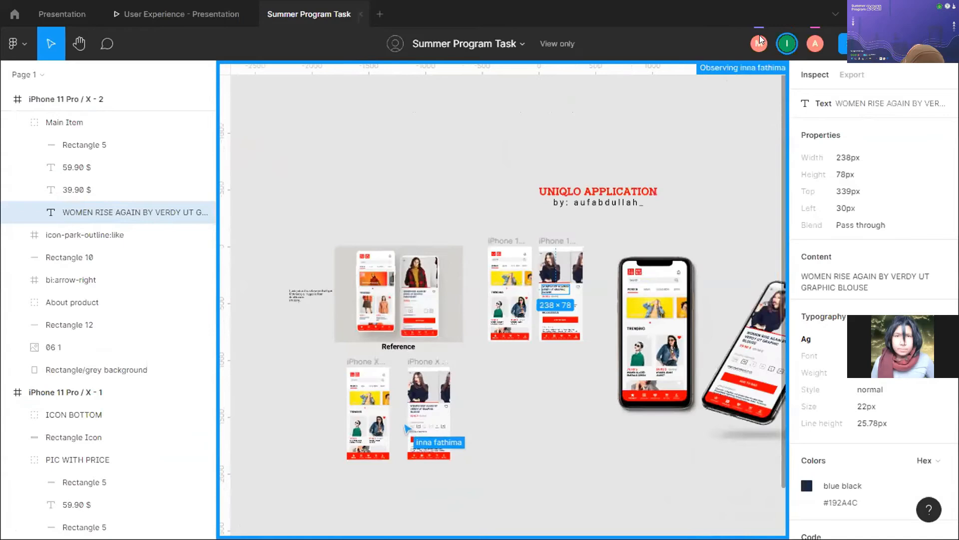
click(776, 38)
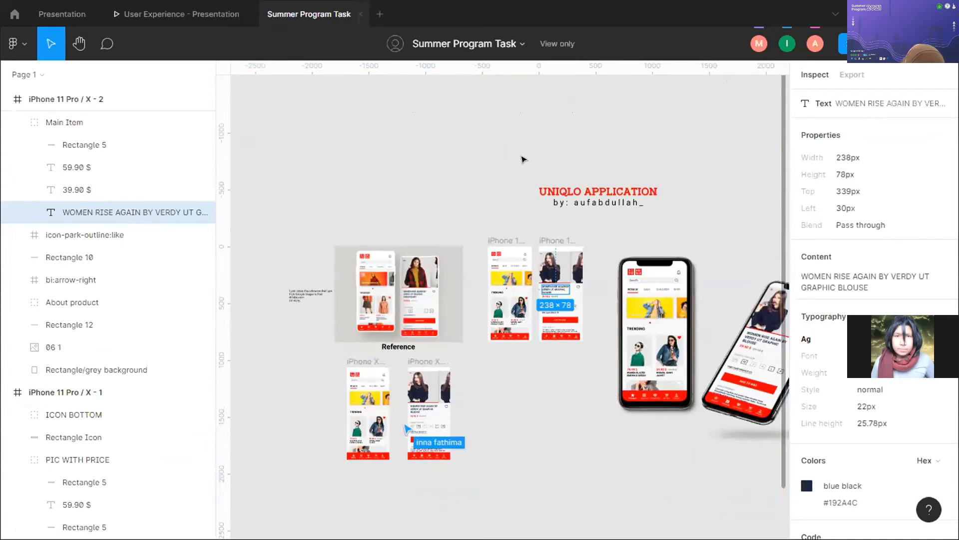
click(359, 212)
- Review the UNIQLO phone mockups and examine the banner and trending products on the first iPhone screen
scroll(358, 211, up, 5)
scroll(412, 183, left, 5)
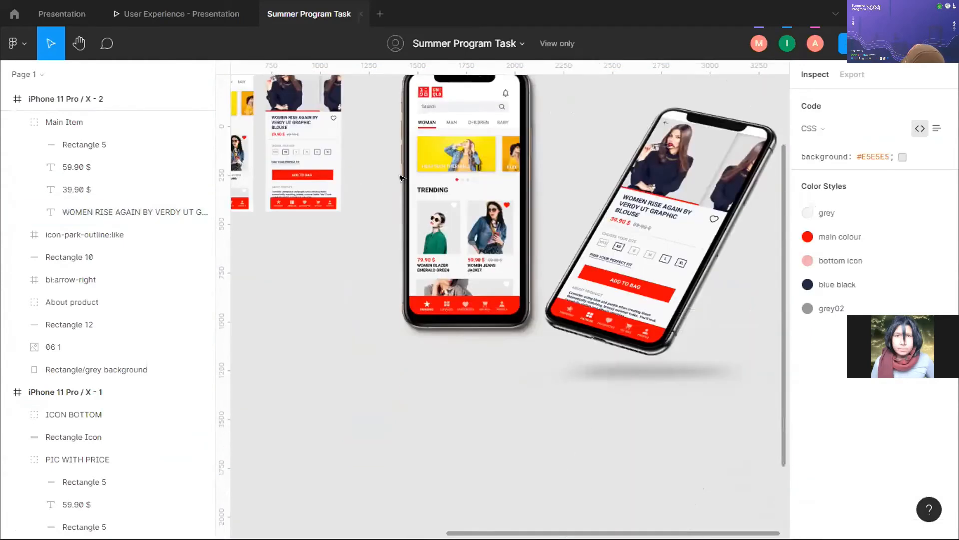
scroll(426, 174, up, 3)
scroll(403, 168, up, 2)
scroll(399, 172, right, 3)
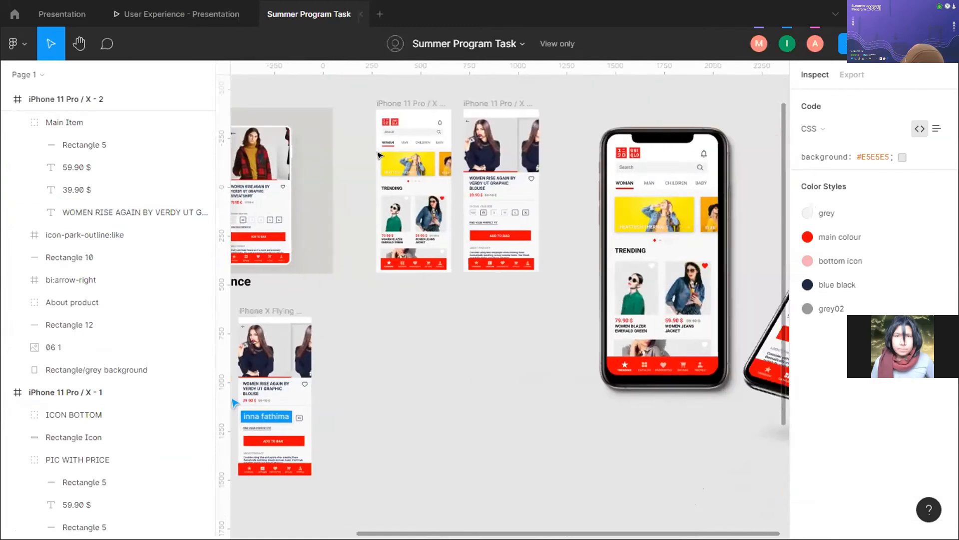
scroll(392, 178, up, 8)
scroll(390, 181, right, 2)
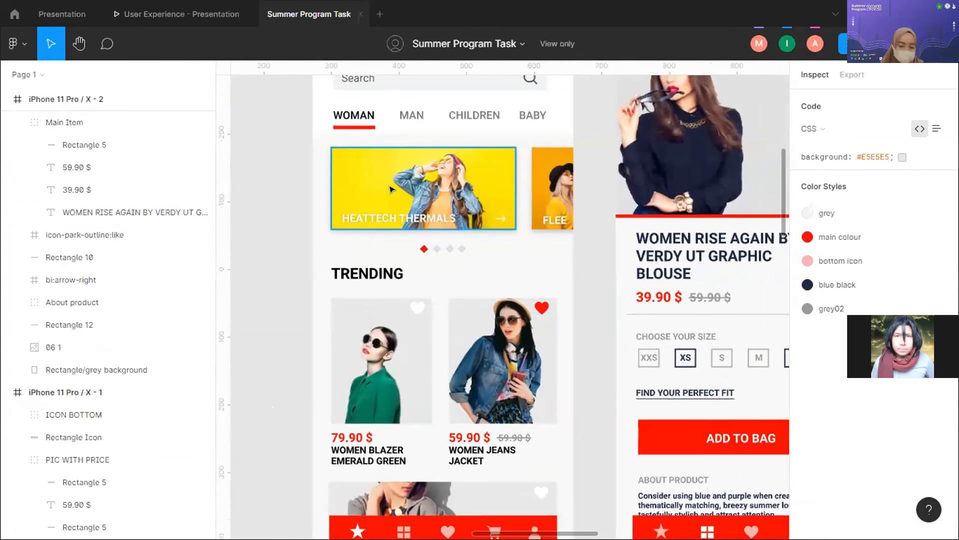
- Inspect the size and position of the HEATTECH THERMALS and FLEE banner images on the first iPhone screen
click(390, 184)
scroll(390, 187, right, 5)
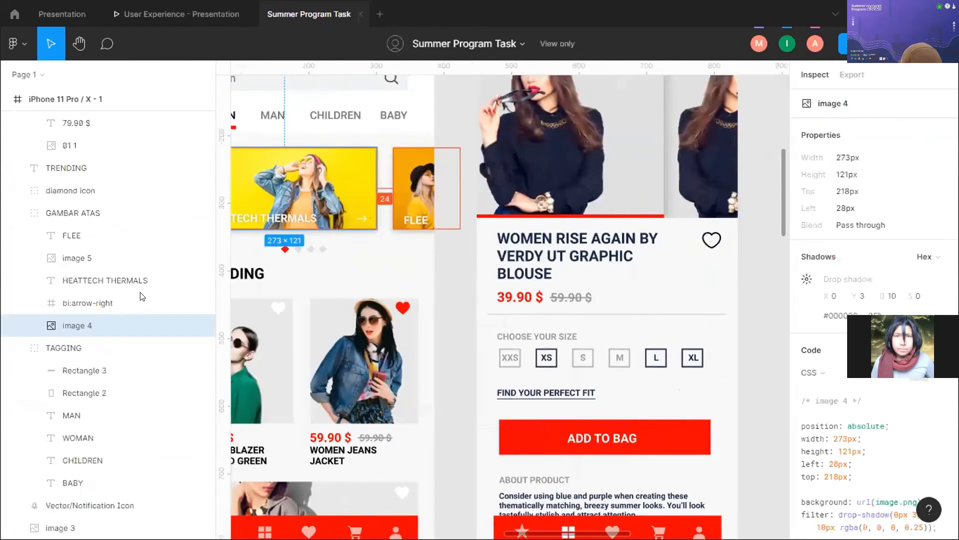
click(409, 189)
scroll(401, 176, right, 2)
scroll(402, 177, up, 6)
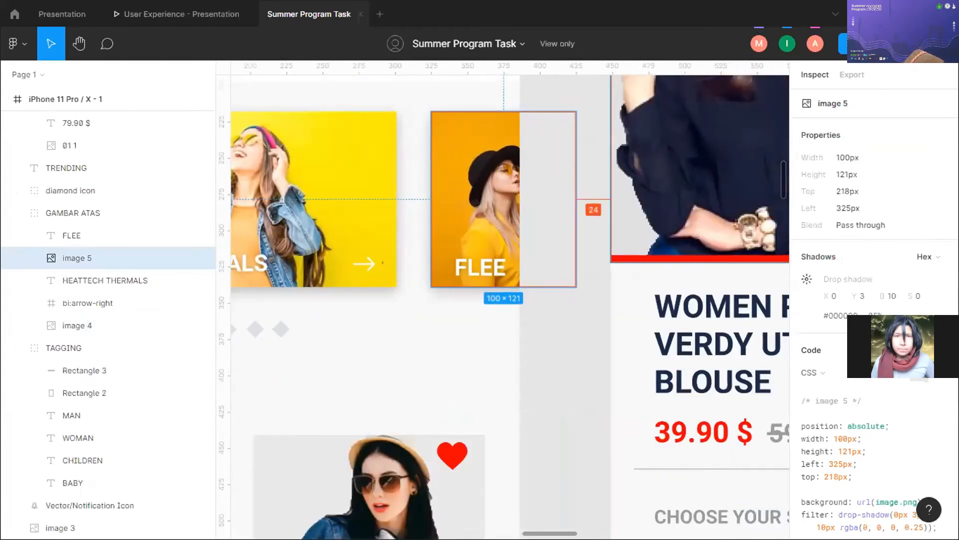
- Open the prototype presentation of the page, return to the design file and clear the selection
click(758, 42)
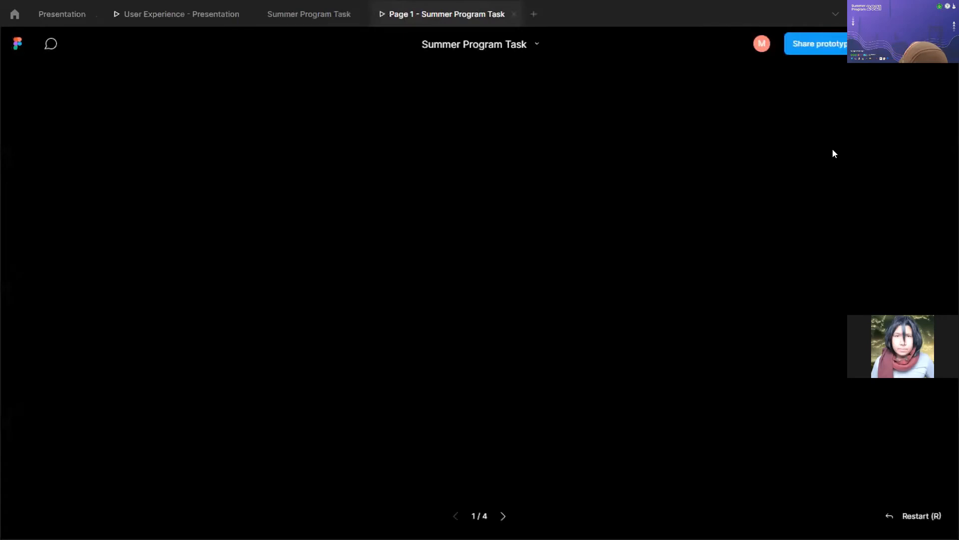
click(306, 7)
scroll(379, 163, down, 10)
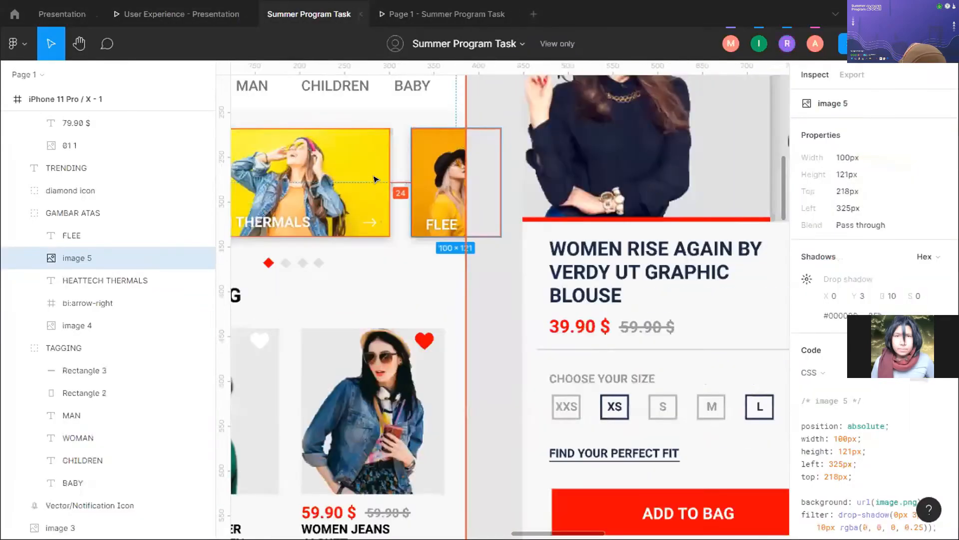
click(612, 130)
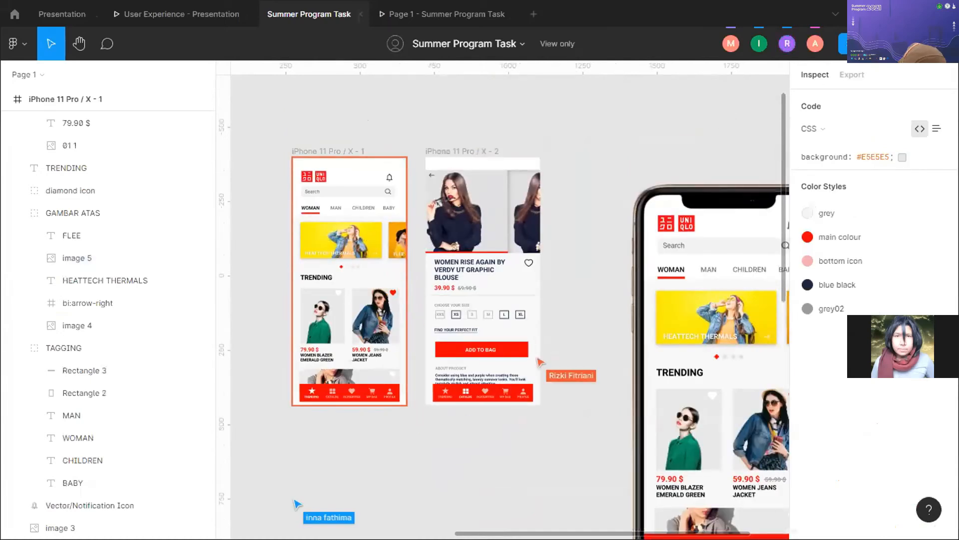
- View the prototype presentation of the home screen and hide the Figma UI
click(395, 7)
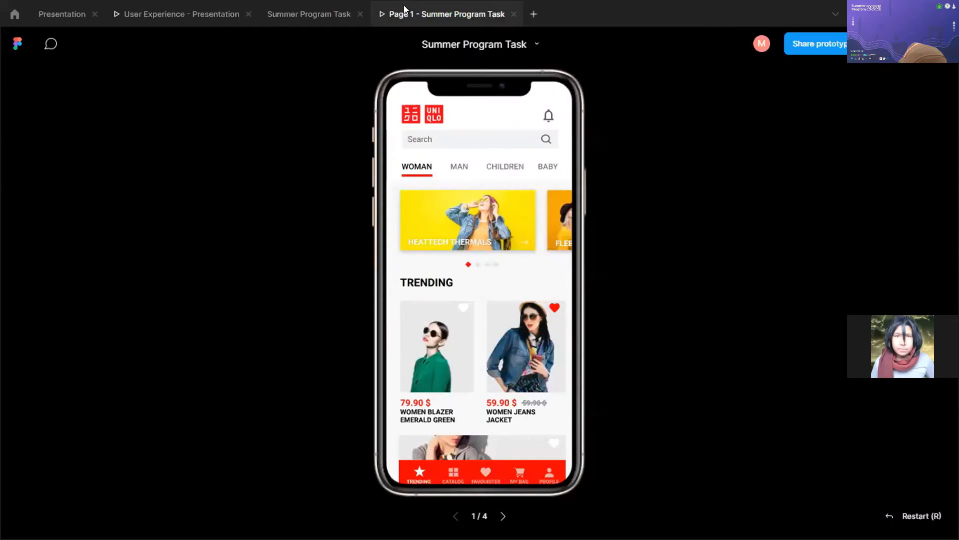
click(905, 44)
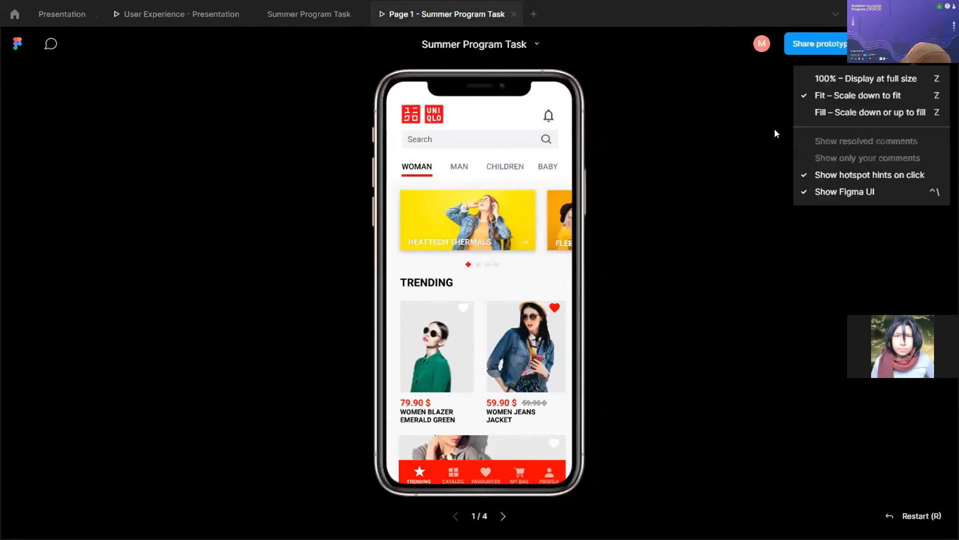
key(ctrl+backslash)
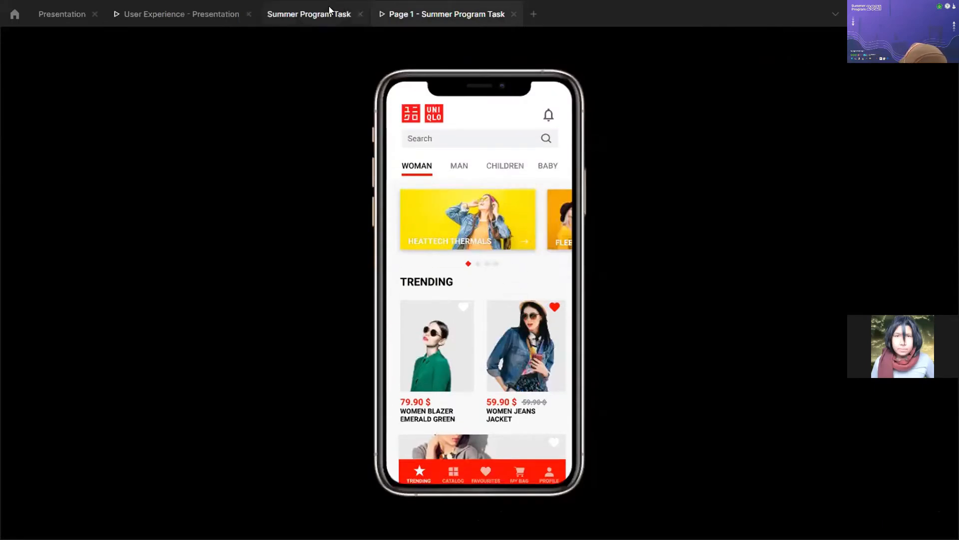
- Return to the design file and examine the icons and labels in the first iPhone screen's bottom navigation bar
click(329, 10)
scroll(448, 300, down, 5)
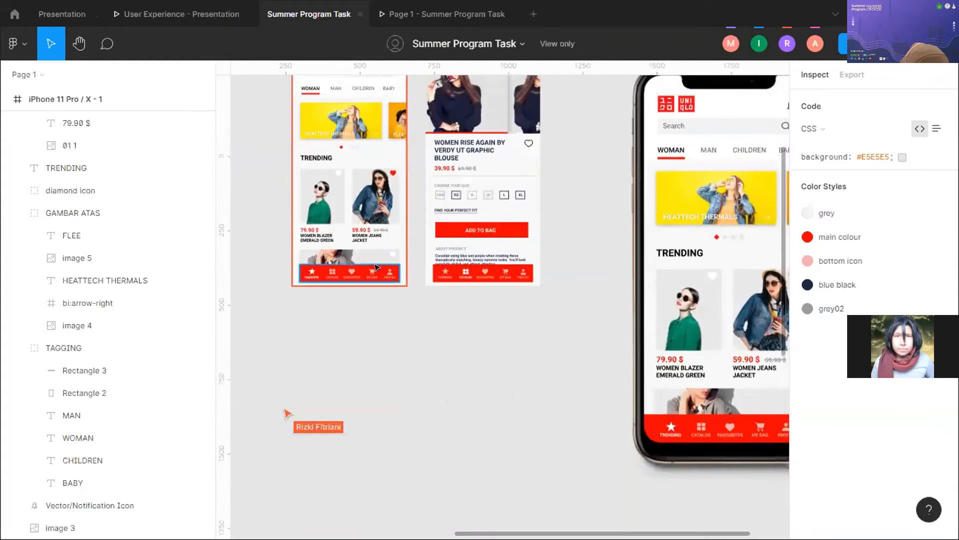
ctrl+scroll(477, 350, up, 5)
ctrl+scroll(340, 290, up, 3)
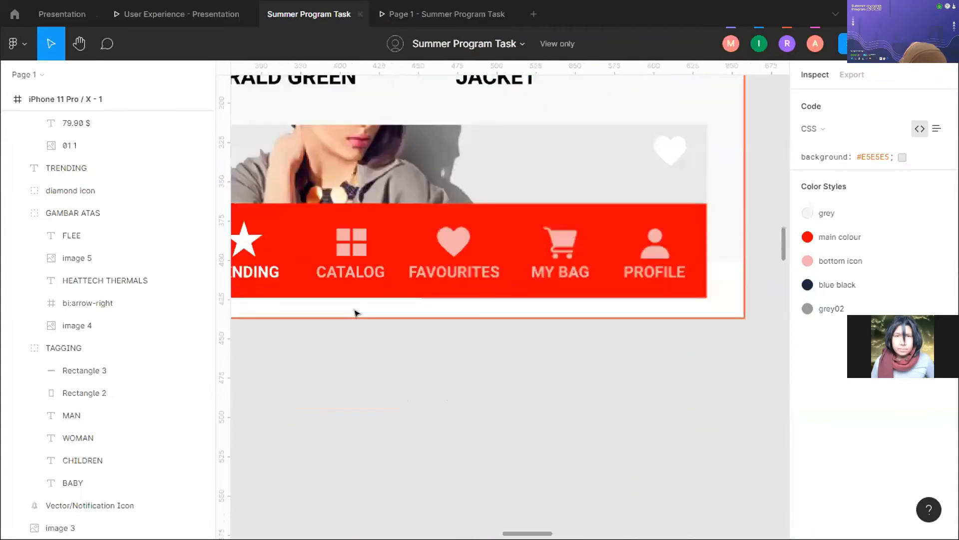
ctrl+scroll(355, 313, down, 4)
ctrl+scroll(352, 245, up, 6)
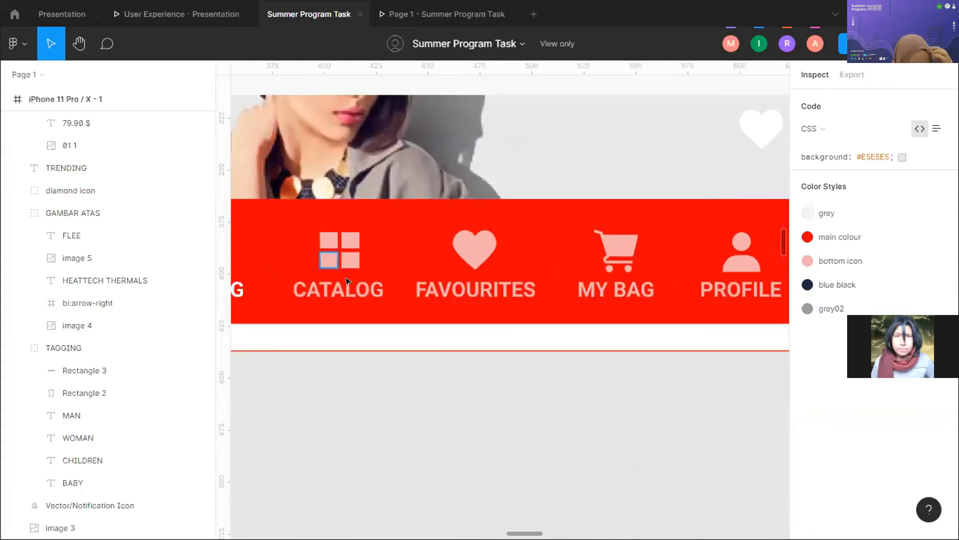
ctrl+scroll(353, 246, down, 3)
scroll(350, 270, right, 5)
scroll(347, 280, left, 4)
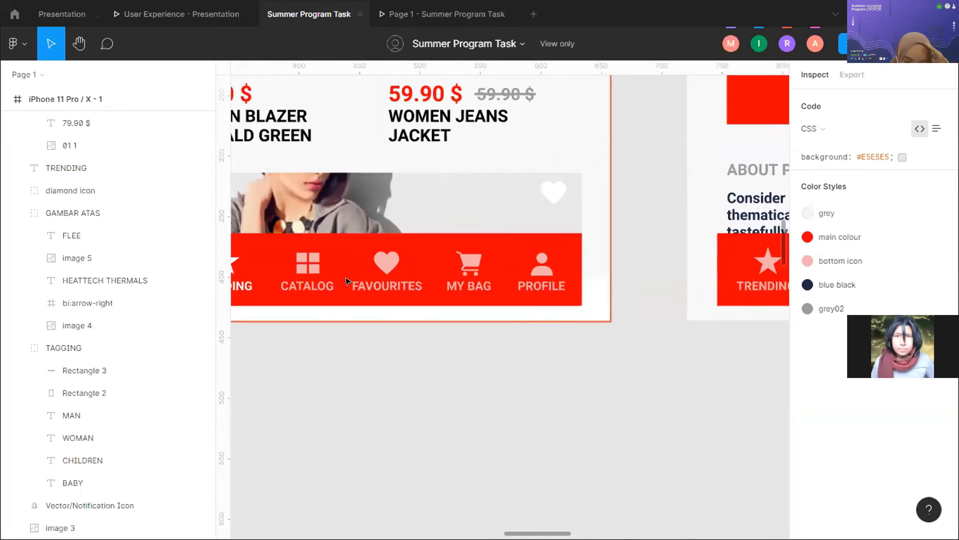
ctrl+scroll(352, 279, up, 4)
ctrl+scroll(356, 278, down, 3)
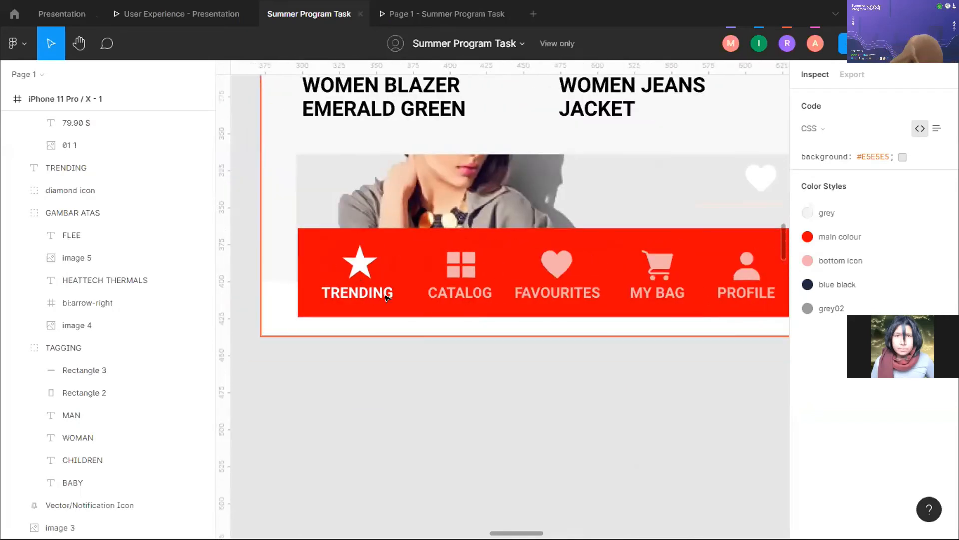
ctrl+scroll(357, 280, up, 3)
scroll(360, 285, left, 3)
ctrl+scroll(376, 293, down, 2)
ctrl+scroll(376, 294, down, 2)
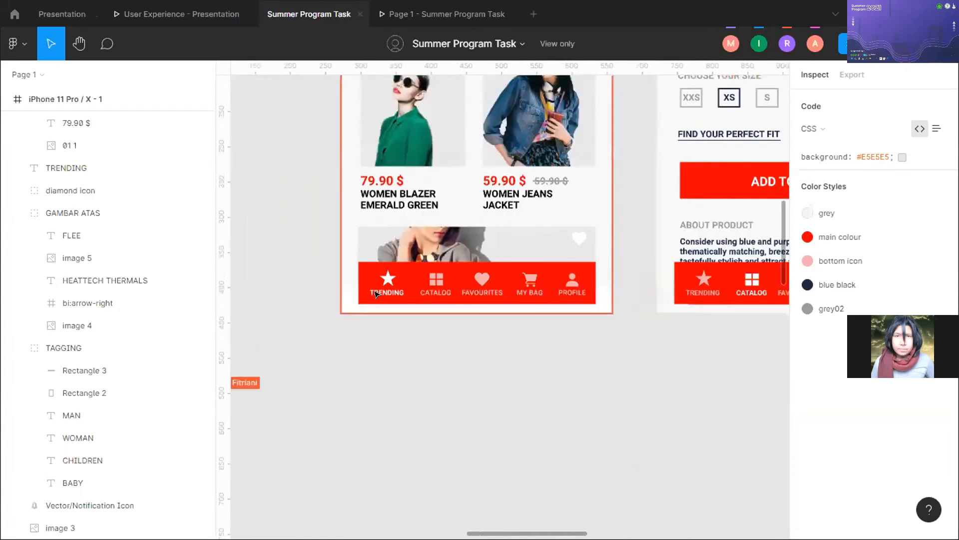
ctrl+scroll(375, 294, up, 1)
- Compare the reference design's bottom navigation bar with the one on the first iPhone screen
ctrl+scroll(377, 295, down, 4)
ctrl+scroll(377, 294, up, 8)
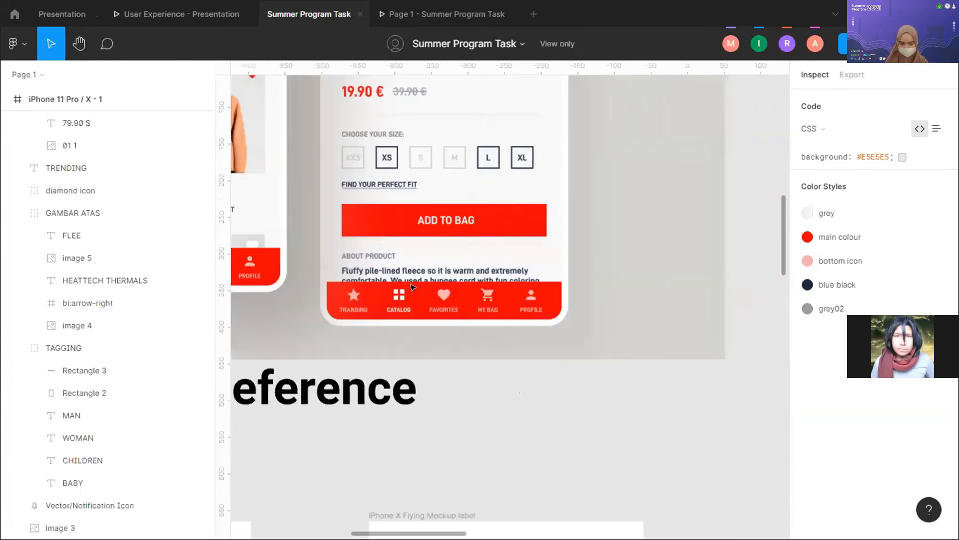
scroll(413, 287, right, 5)
scroll(412, 287, right, 4)
scroll(413, 287, down, 1)
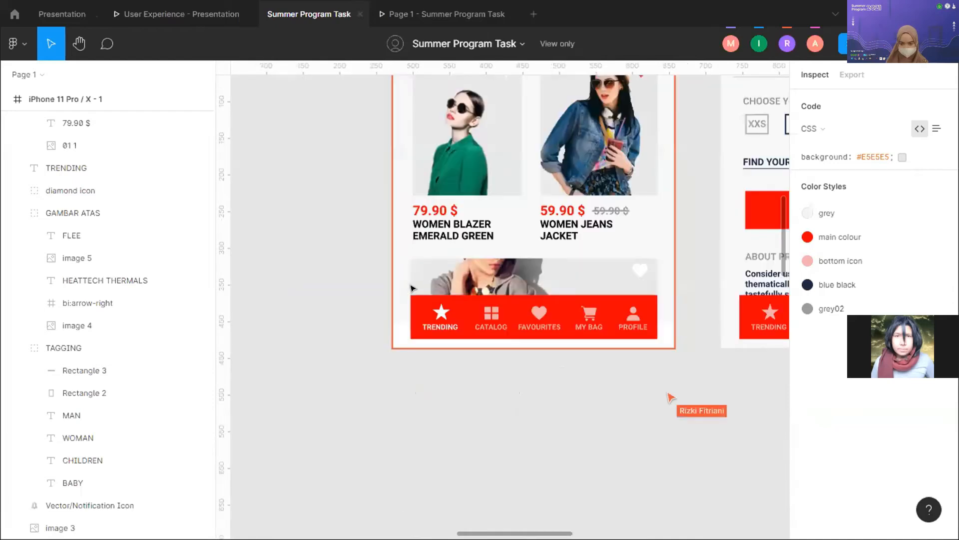
ctrl+scroll(413, 287, down, 4)
ctrl+scroll(413, 288, up, 8)
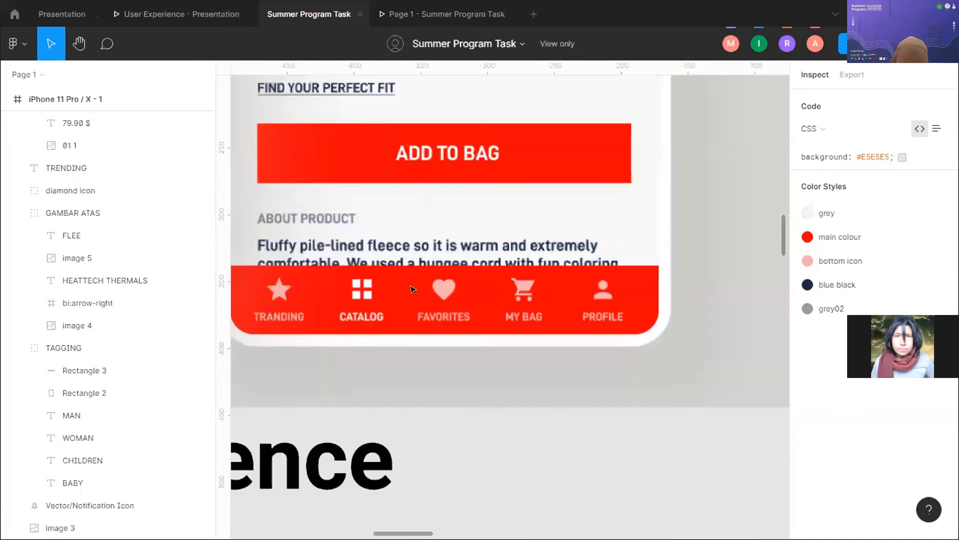
scroll(412, 289, right, 1)
scroll(322, 333, right, 15)
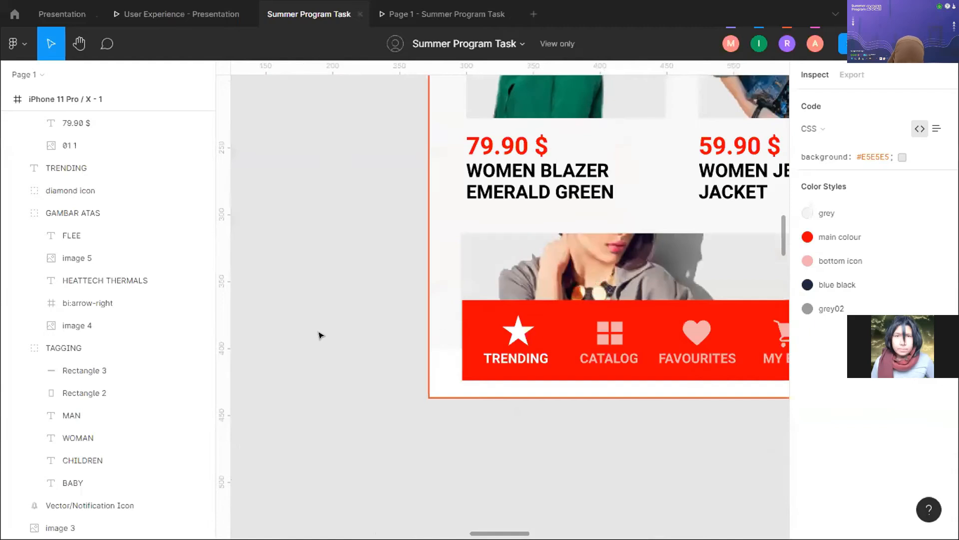
- Inspect the properties of the TRENDING star, the upper squares of the catalog icon and the whole CATALOG ICON group
scroll(320, 334, right, 10)
click(318, 333)
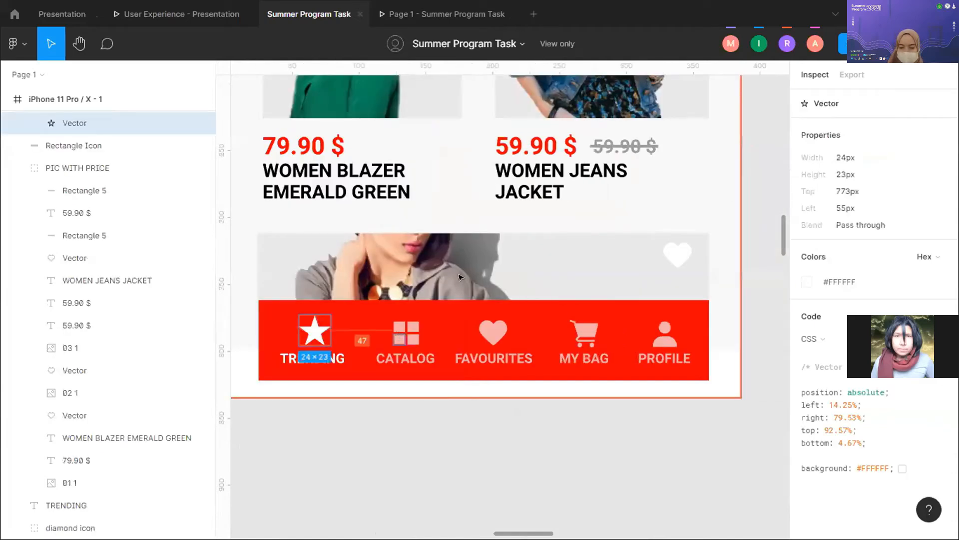
click(416, 326)
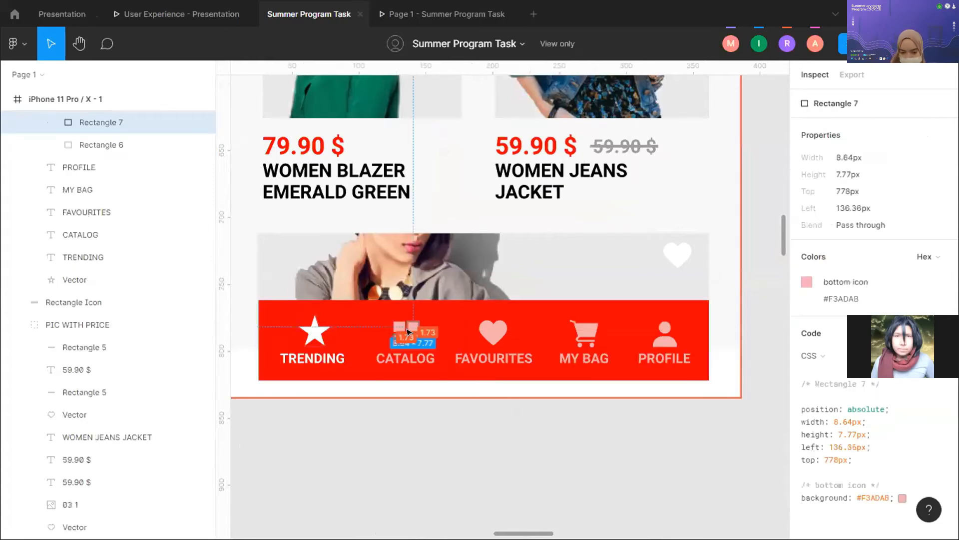
scroll(409, 331, up, 3)
click(399, 328)
scroll(125, 210, up, 3)
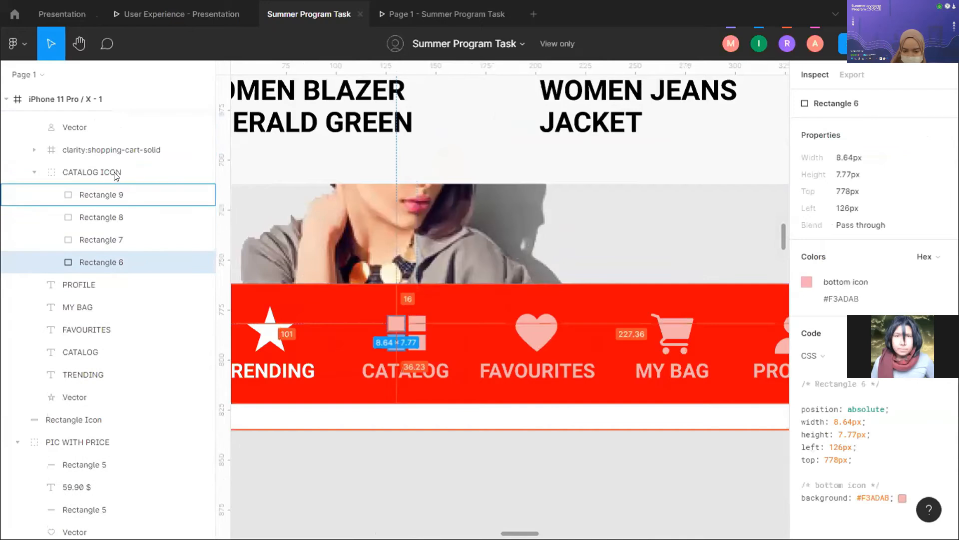
click(116, 173)
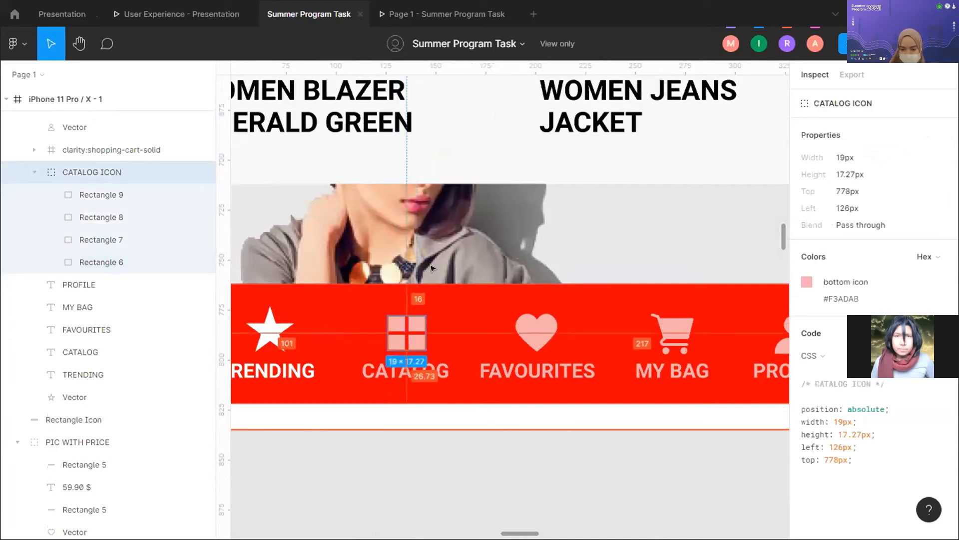
- Compare the star icon's dimensions with the CATALOG ICON group's and check the spacing between the navigation icons
click(268, 328)
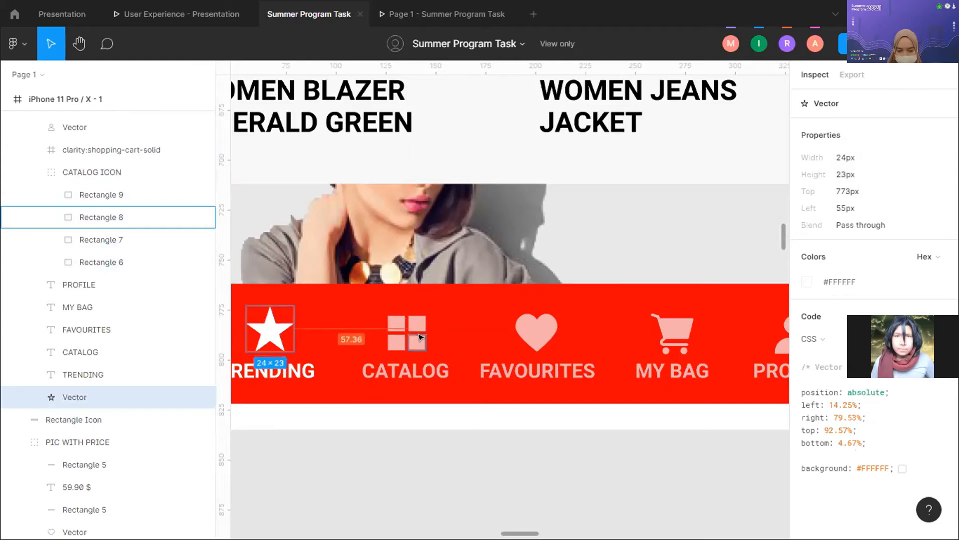
click(96, 171)
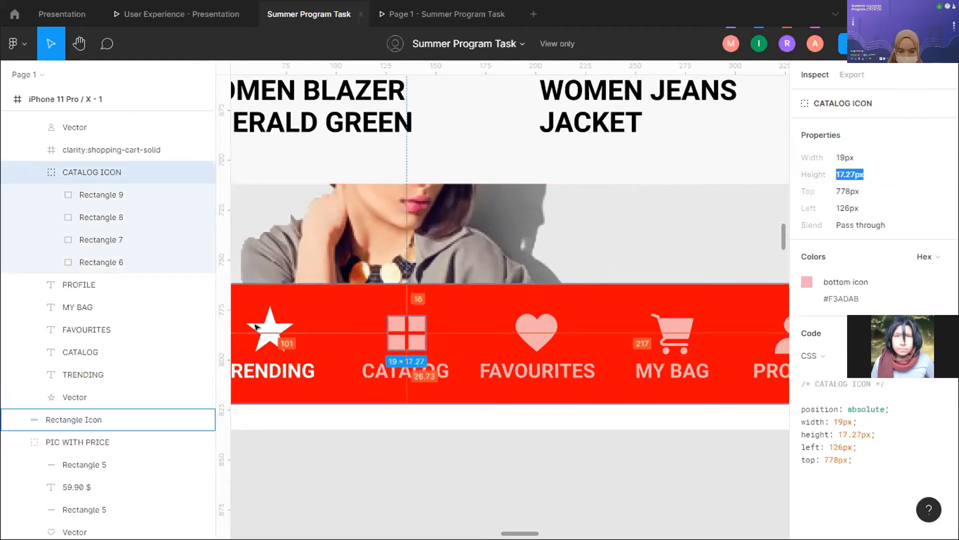
scroll(572, 302, down, 2)
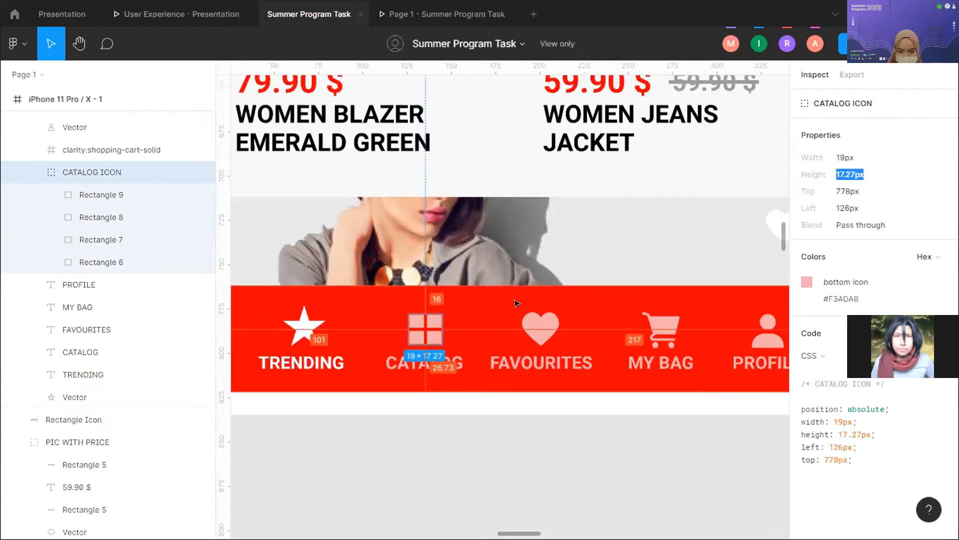
scroll(516, 302, down, 3)
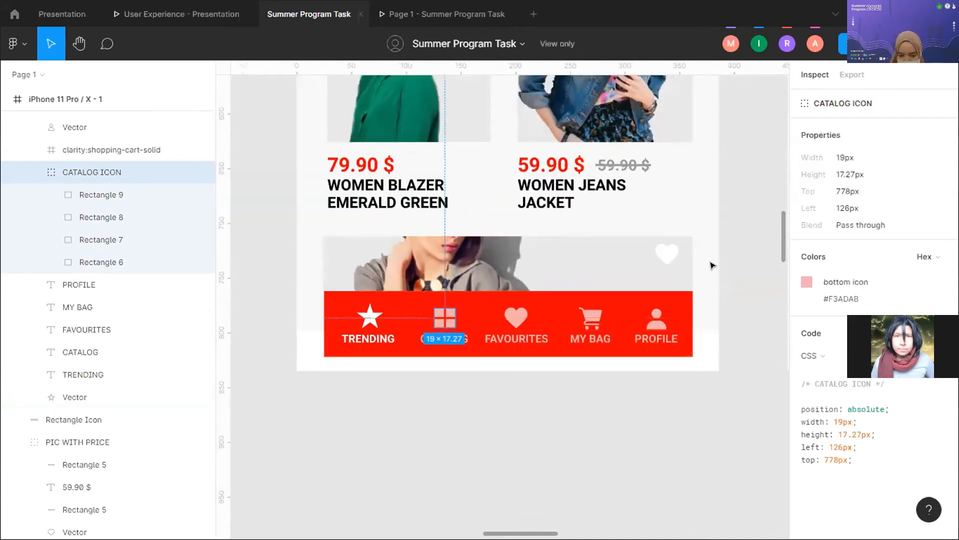
scroll(439, 294, up, 4)
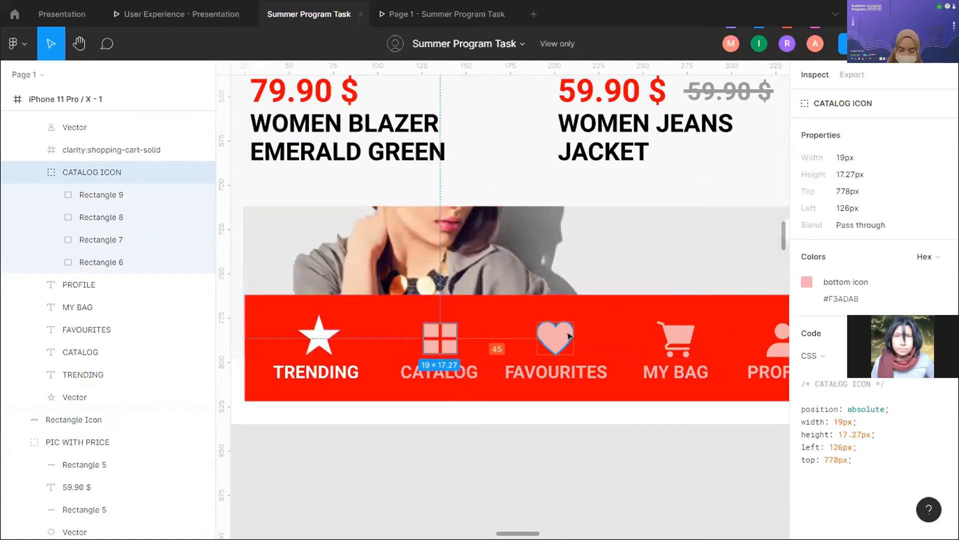
scroll(568, 334, right, 5)
scroll(499, 346, left, 5)
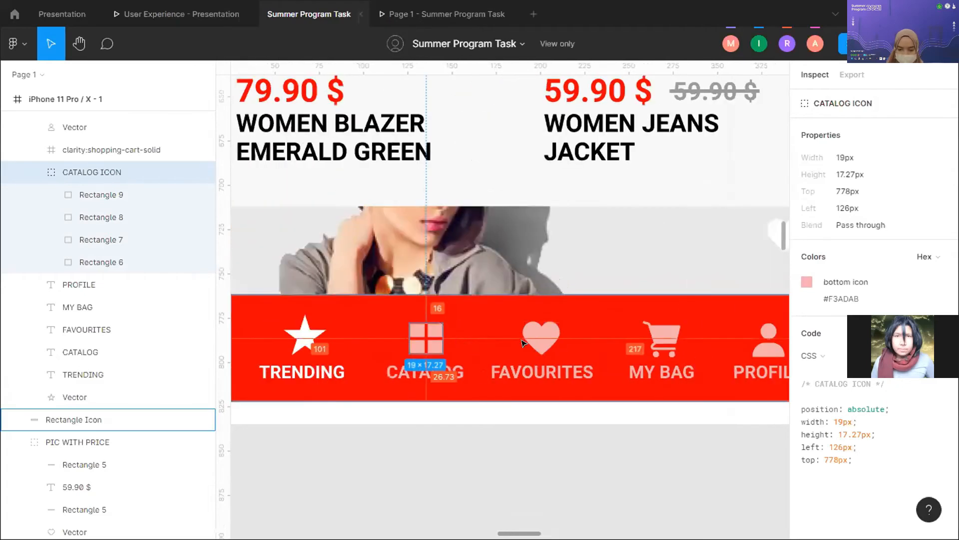
scroll(672, 256, right, 2)
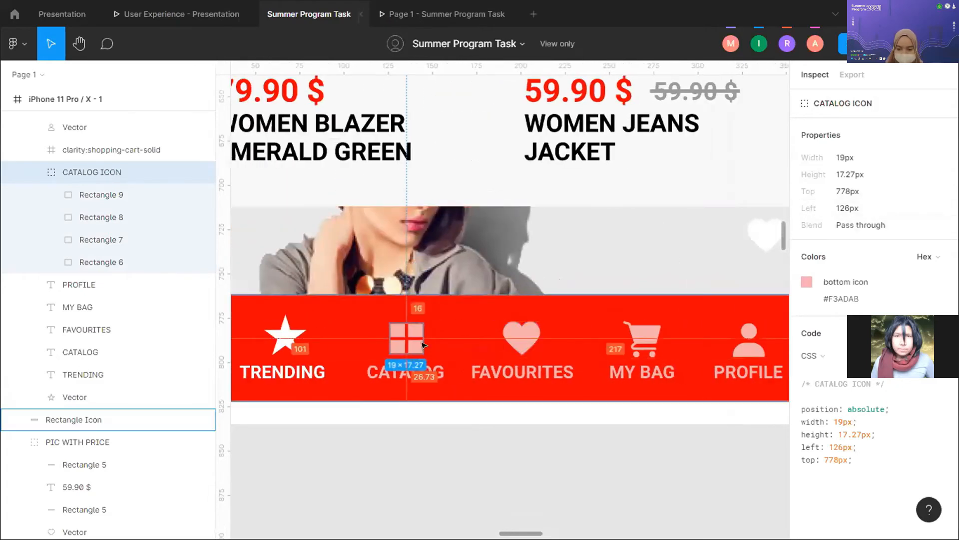
- Compare the size and position of the FAVOURITES heart icon with those of the CATALOG ICON group
click(521, 337)
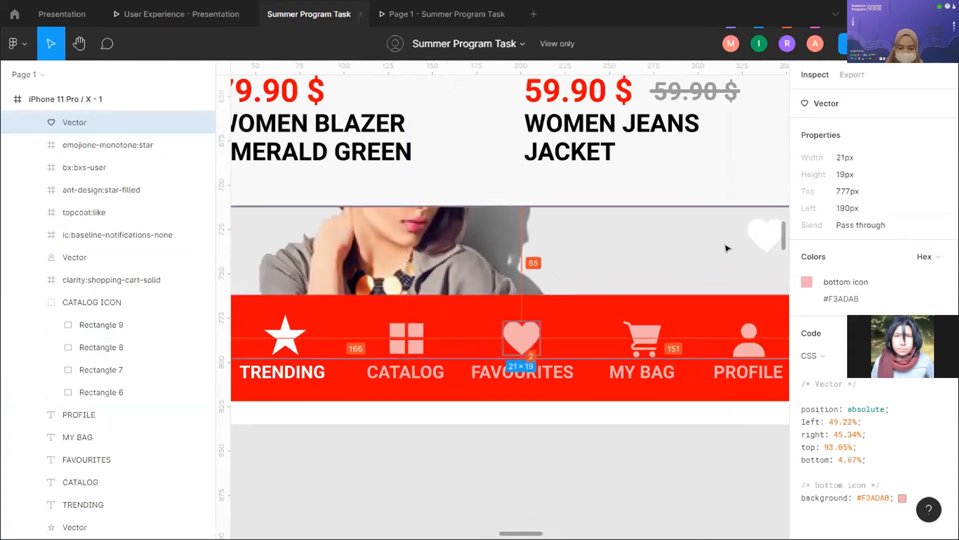
click(154, 310)
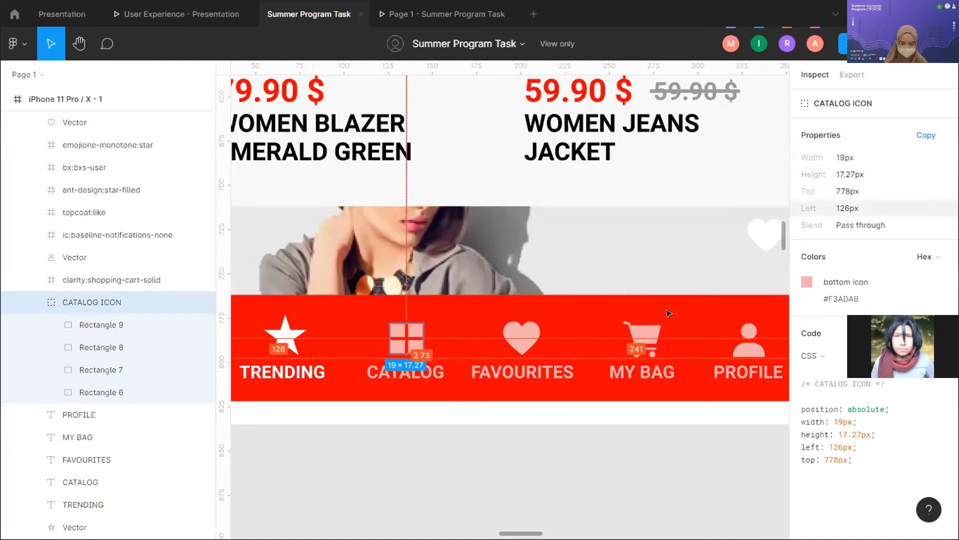
click(522, 337)
- Inspect the MY BAG cart shape and its clarity:shopping-cart-solid frame, and measure the frame's distance to the PROFILE icon
click(644, 333)
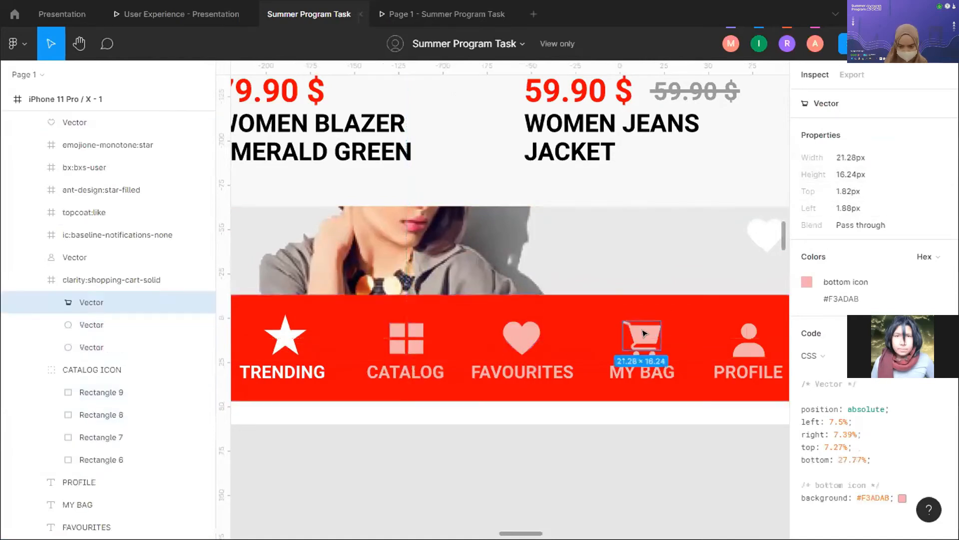
scroll(642, 329, left, 5)
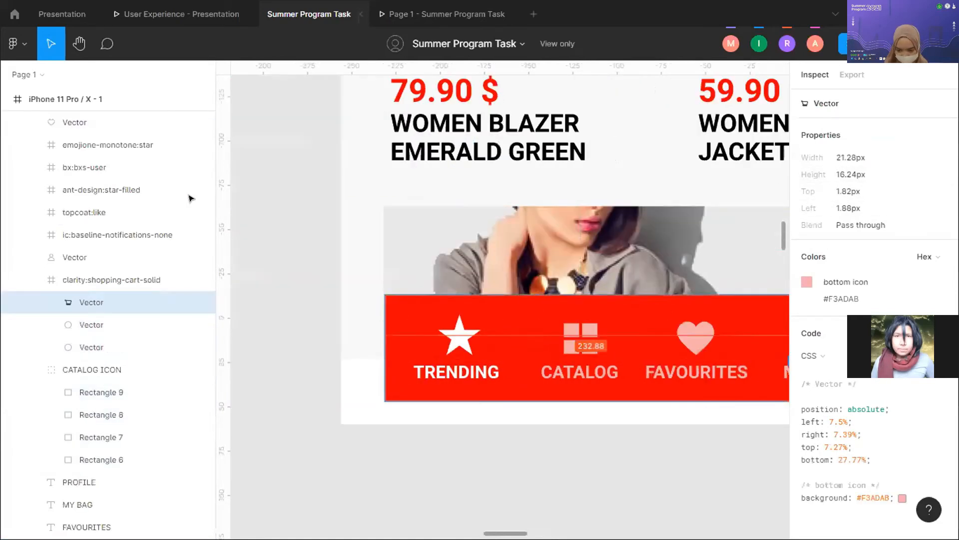
click(107, 279)
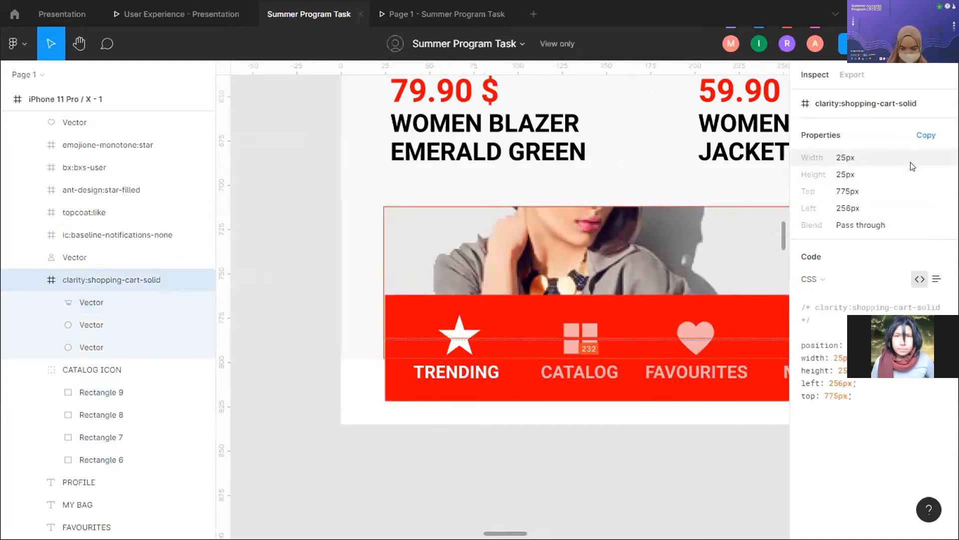
scroll(467, 345, right, 10)
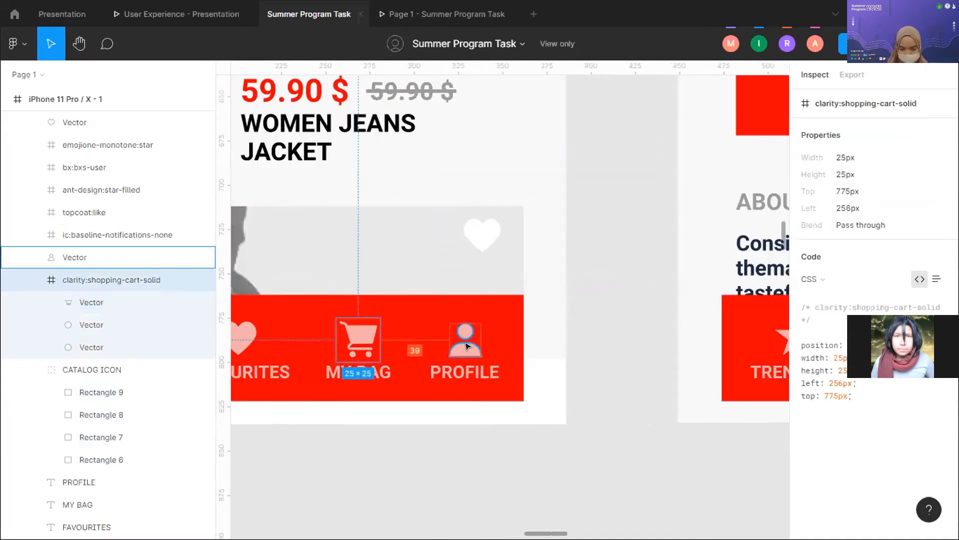
- Inspect the PROFILE icon's size and position in the home screen's navigation bar
click(467, 344)
scroll(529, 253, left, 8)
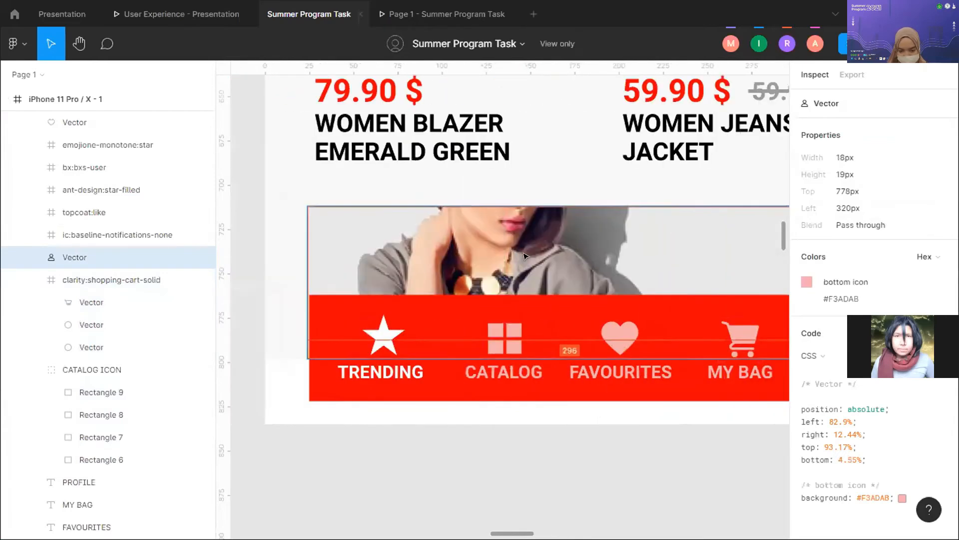
scroll(524, 255, down, 5)
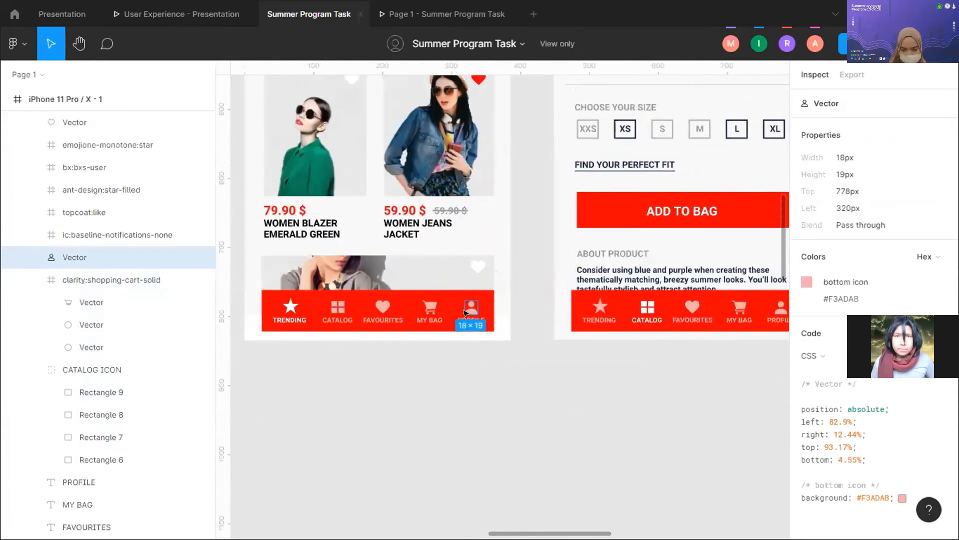
scroll(348, 197, up, 4)
scroll(347, 197, down, 2)
scroll(348, 197, up, 3)
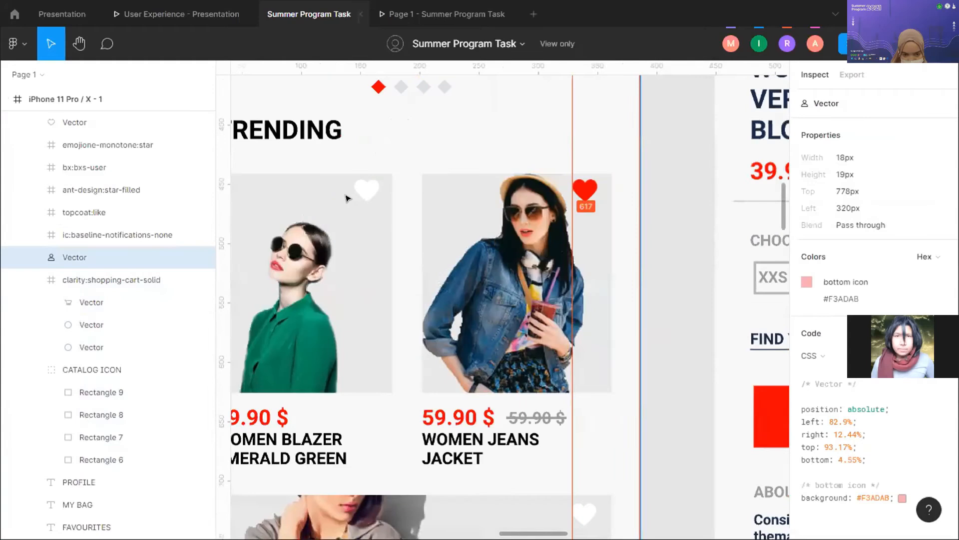
- Inspect the white heart on the green blazer photo and measure its distances to the screen edges
scroll(347, 198, up, 4)
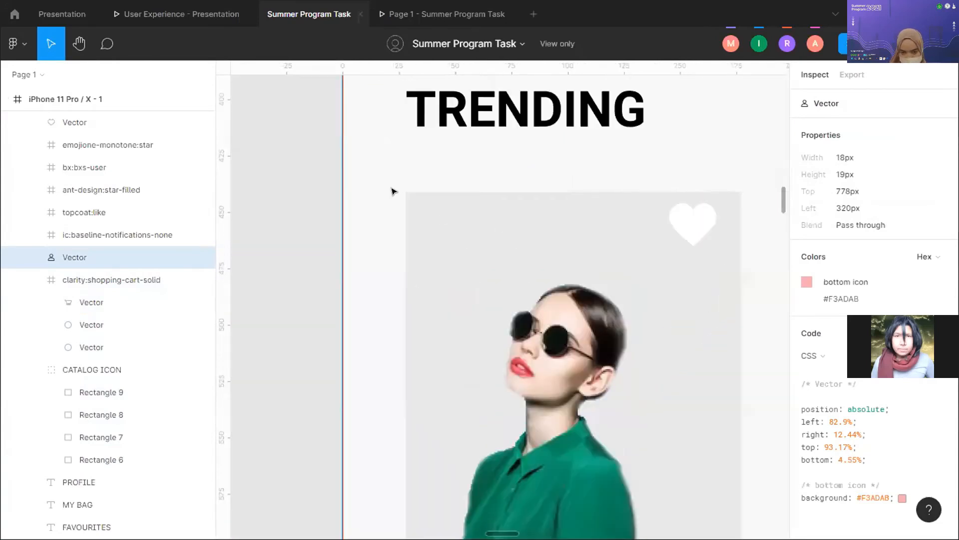
scroll(430, 198, down, 1)
scroll(489, 204, right, 3)
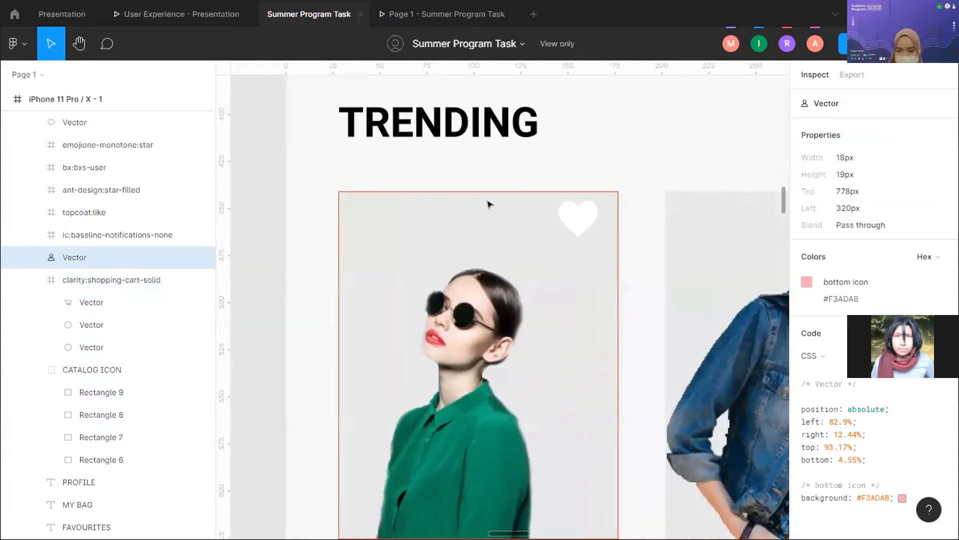
scroll(488, 203, left, 2)
scroll(489, 204, down, 1)
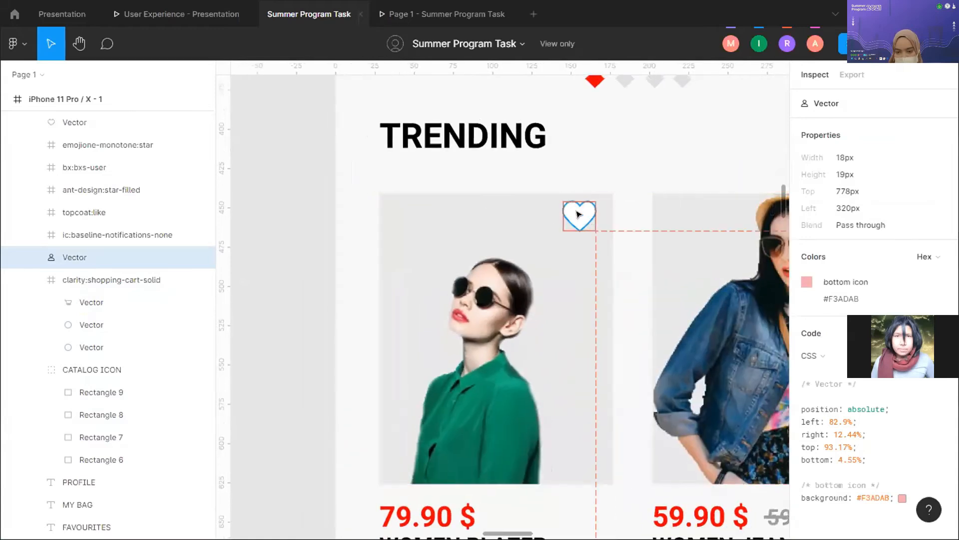
scroll(578, 215, up, 1)
scroll(578, 222, up, 2)
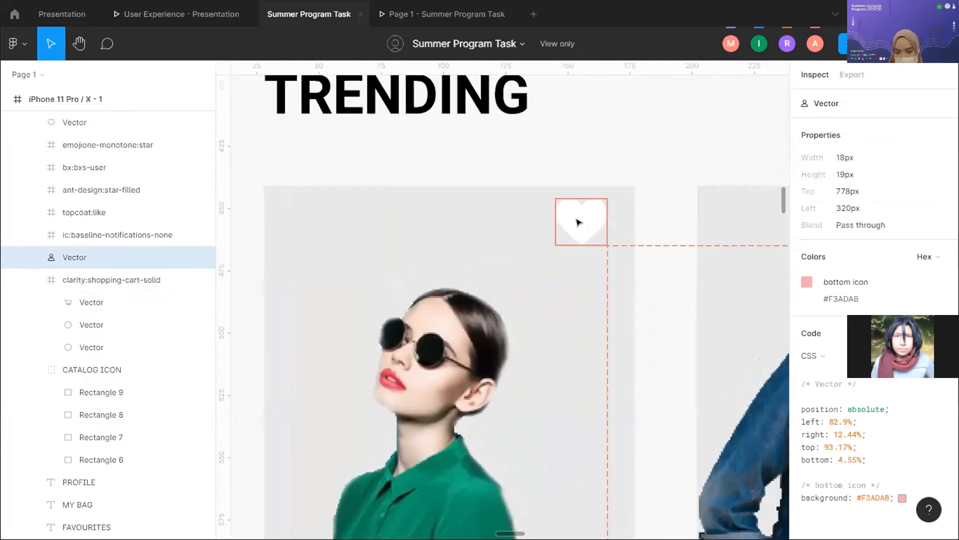
scroll(579, 220, right, 2)
click(527, 222)
scroll(637, 245, down, 3)
scroll(637, 245, right, 3)
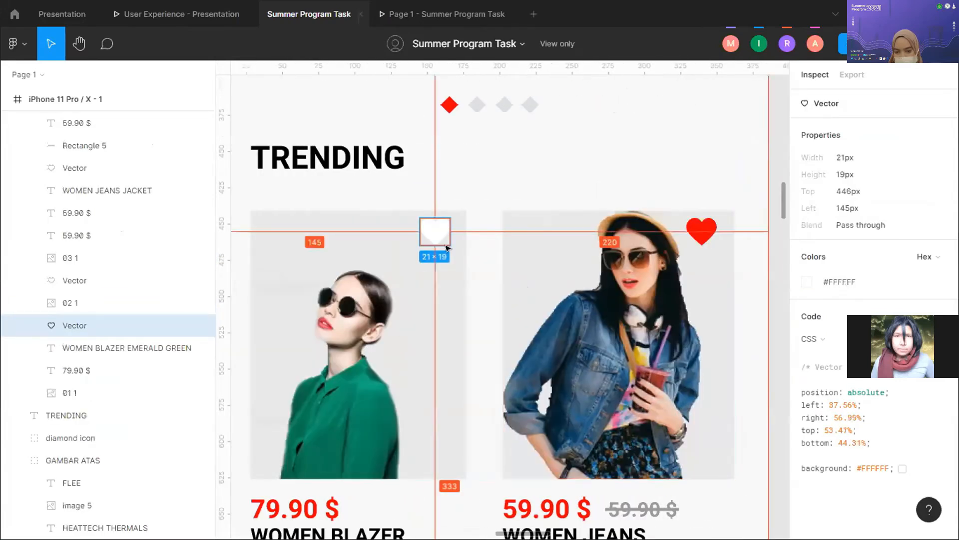
scroll(402, 248, up, 1)
scroll(403, 248, up, 3)
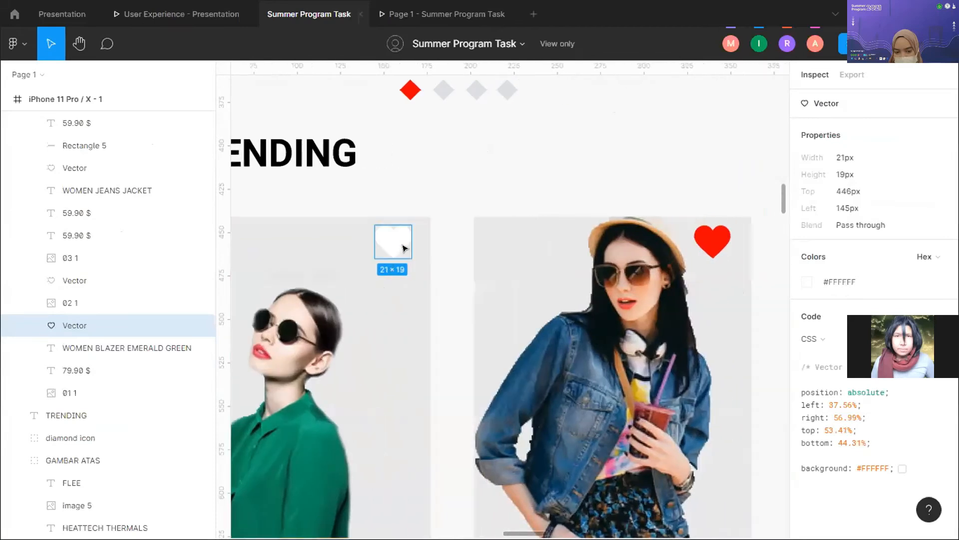
scroll(405, 247, down, 3)
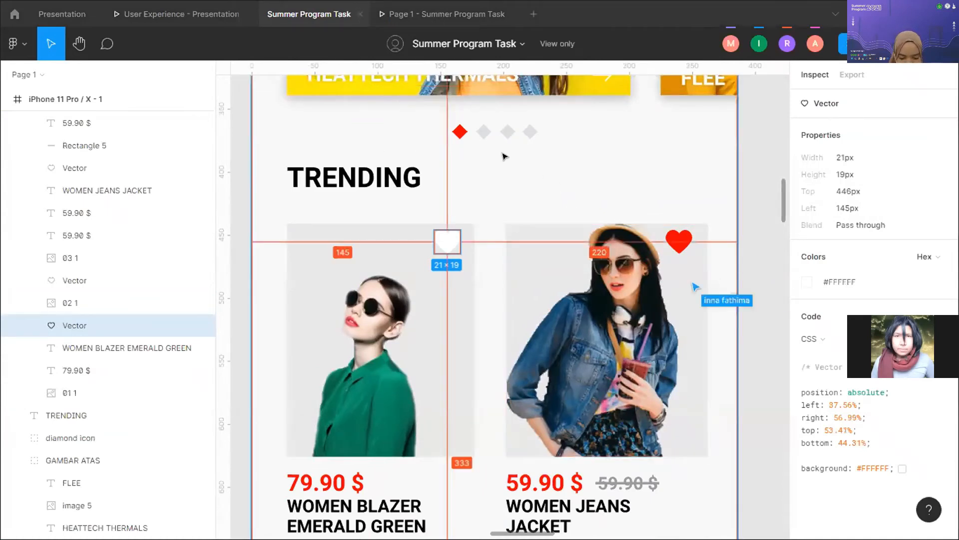
- Clear the selection and examine the home screen's TRENDING section beside the product detail screen
click(738, 175)
scroll(737, 173, down, 5)
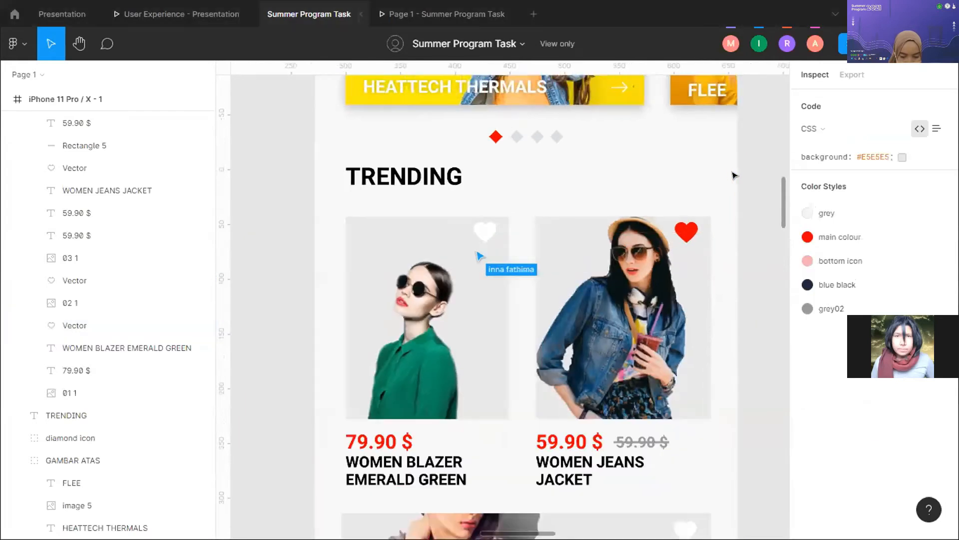
scroll(727, 175, up, 3)
click(724, 176)
scroll(724, 175, right, 4)
scroll(650, 190, up, 1)
scroll(549, 195, down, 4)
scroll(516, 200, right, 3)
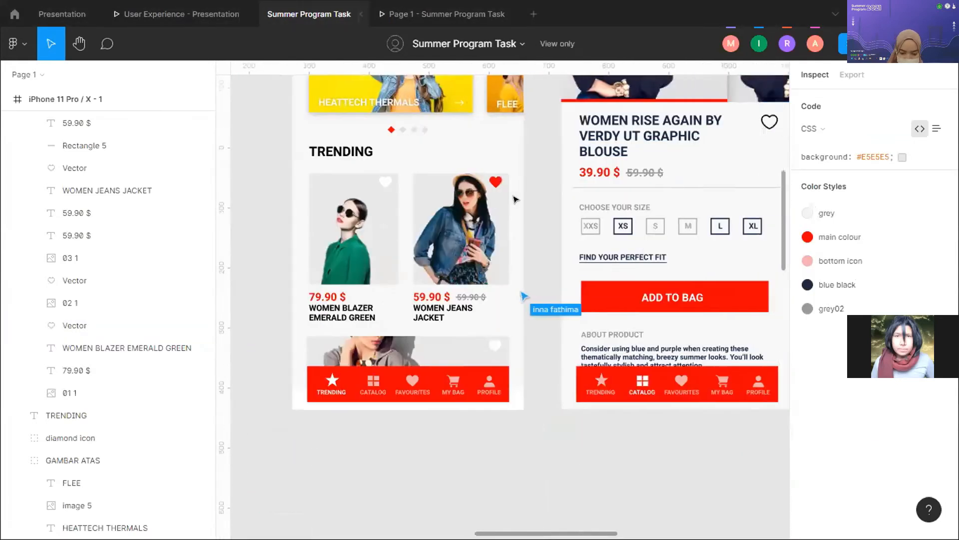
scroll(516, 200, left, 2)
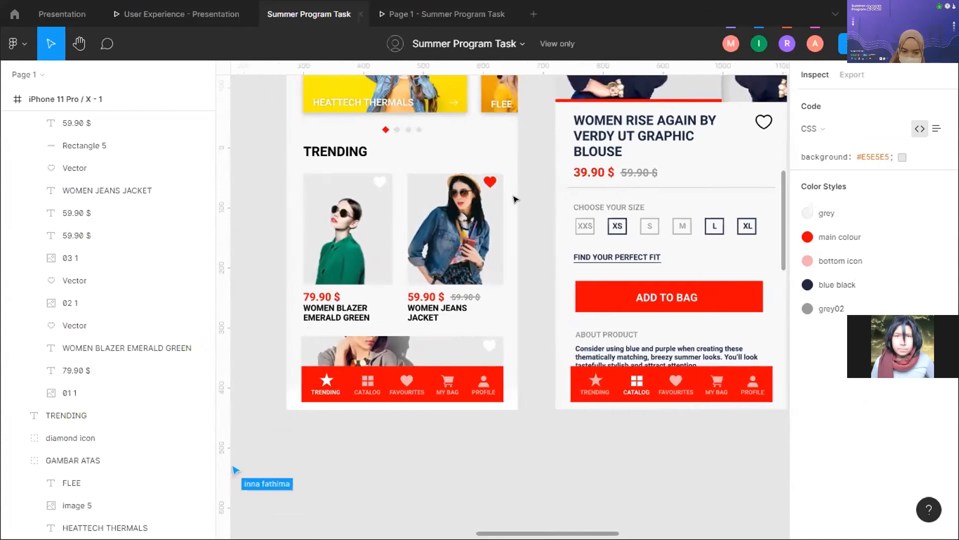
- Go to the collaborators' views and compare the reference mockup with both app screens and their navigation bars
click(785, 43)
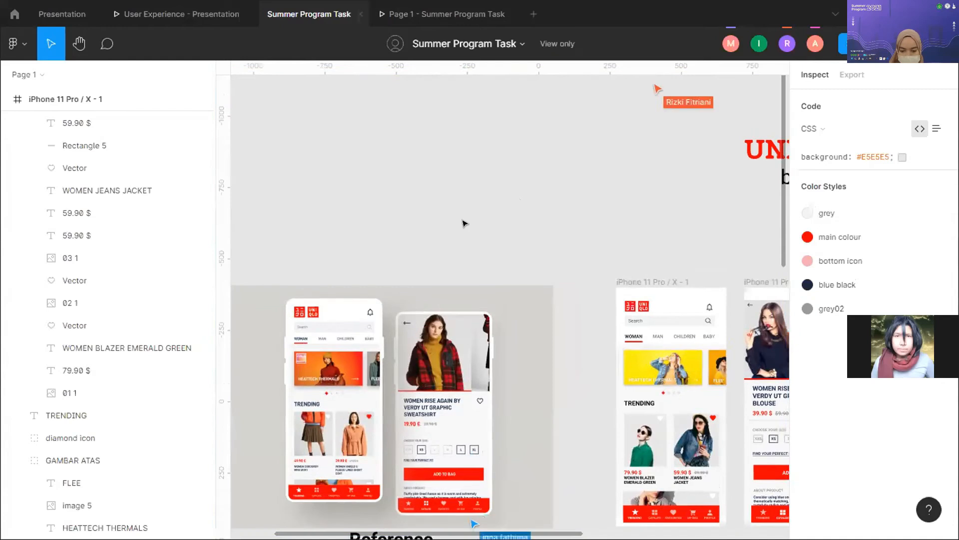
scroll(481, 266, down, 3)
scroll(481, 265, right, 5)
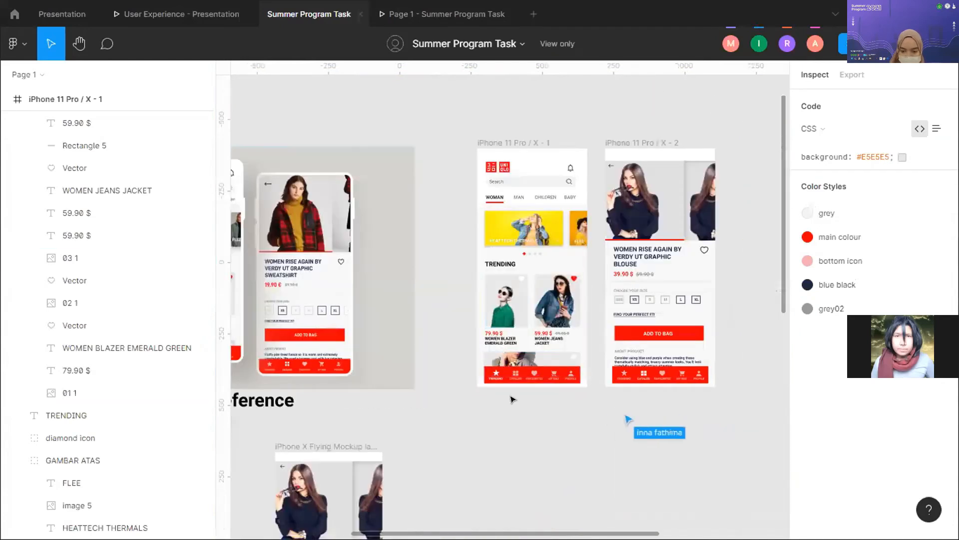
scroll(573, 360, up, 5)
scroll(573, 361, up, 3)
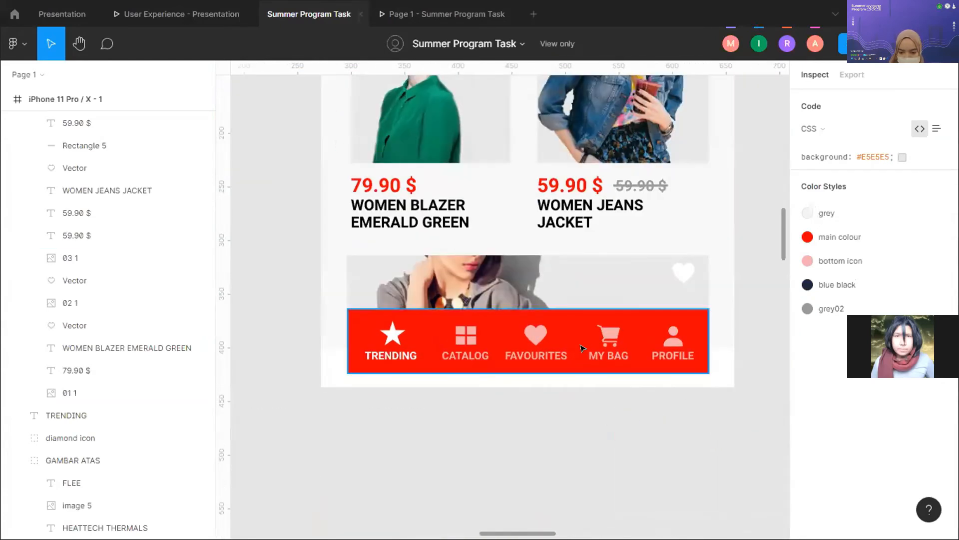
scroll(583, 347, right, 1)
click(759, 43)
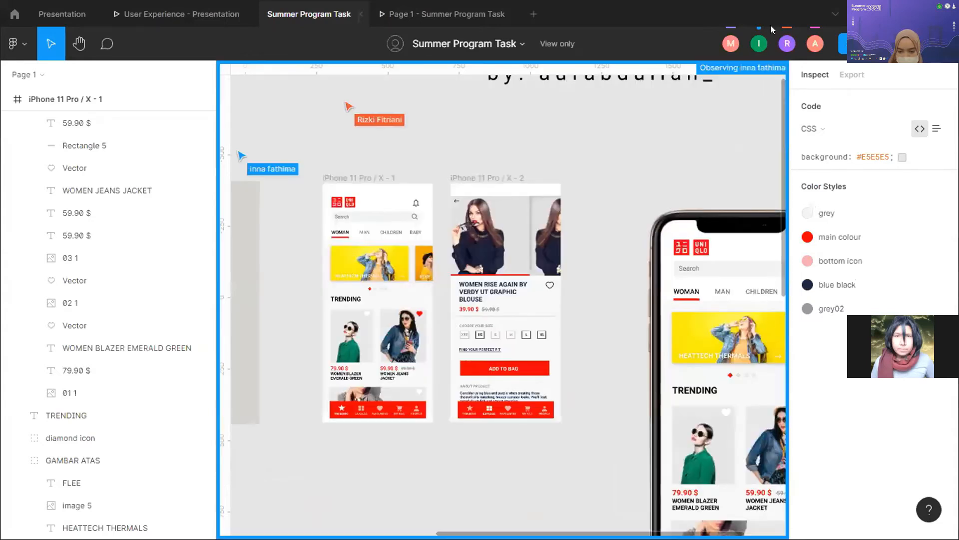
scroll(483, 323, up, 3)
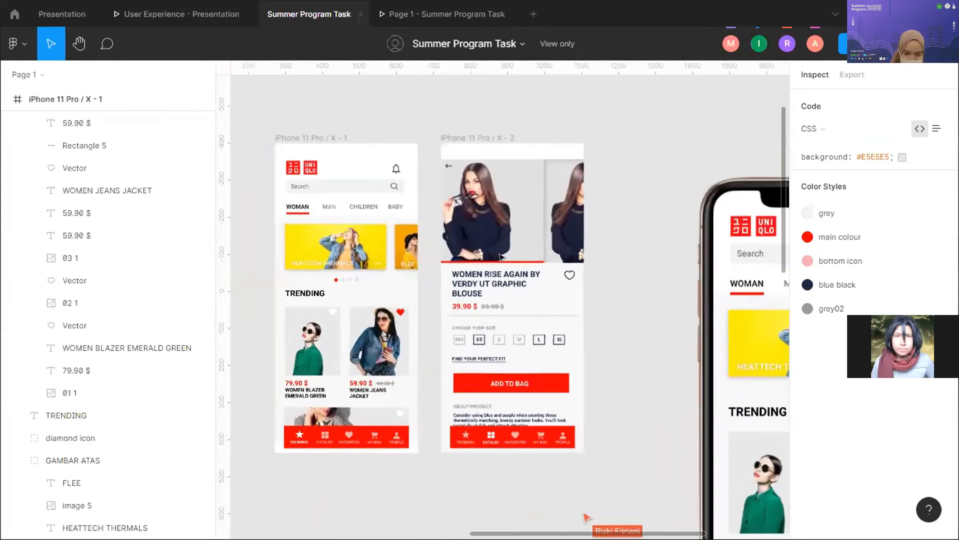
- Inspect the HEATTECH THERMALS banner image and measure its spacing to the FLEE banner
scroll(449, 224, up, 3)
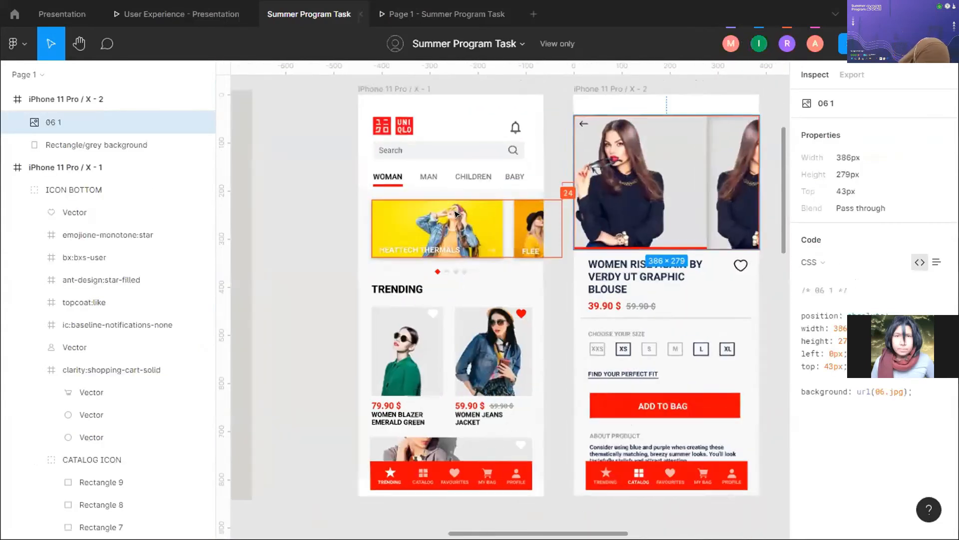
click(357, 234)
scroll(357, 235, up, 2)
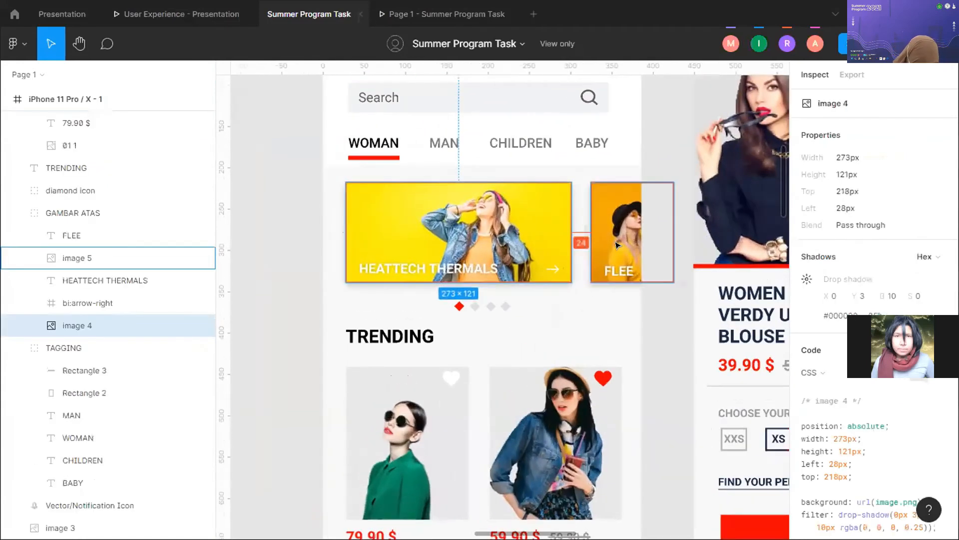
shift+click(617, 245)
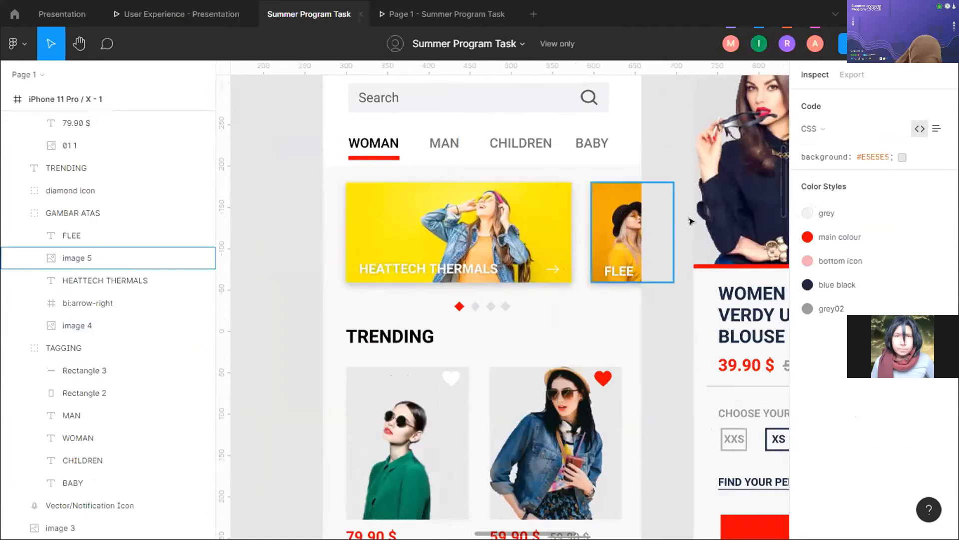
scroll(669, 200, down, 5)
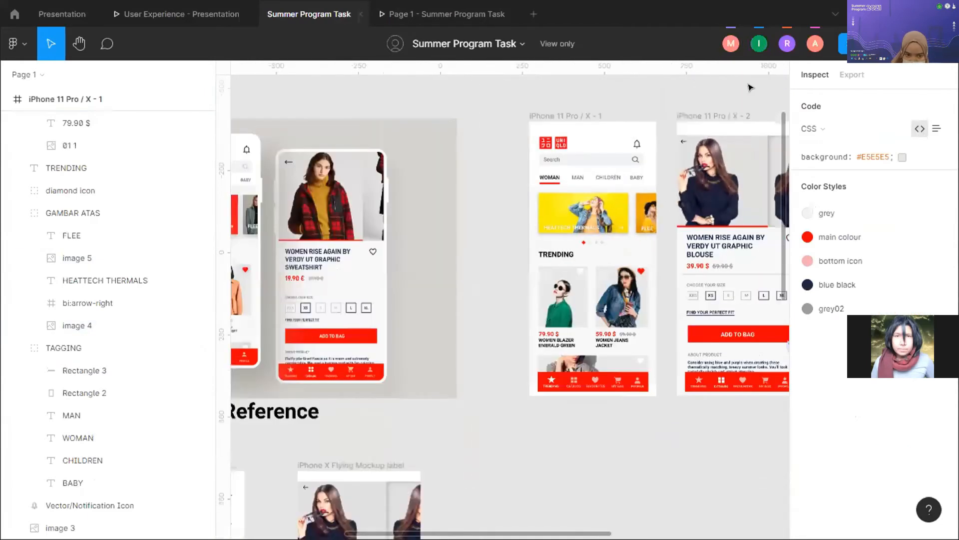
- Follow a collaborator's view to the product detail screen and examine its title, size options and ADD TO BAG button
click(787, 44)
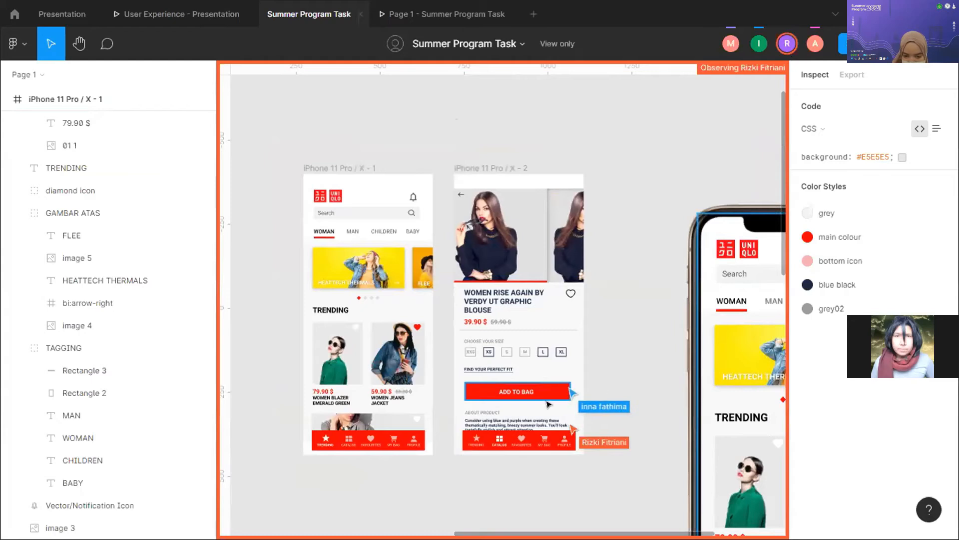
scroll(529, 397, up, 5)
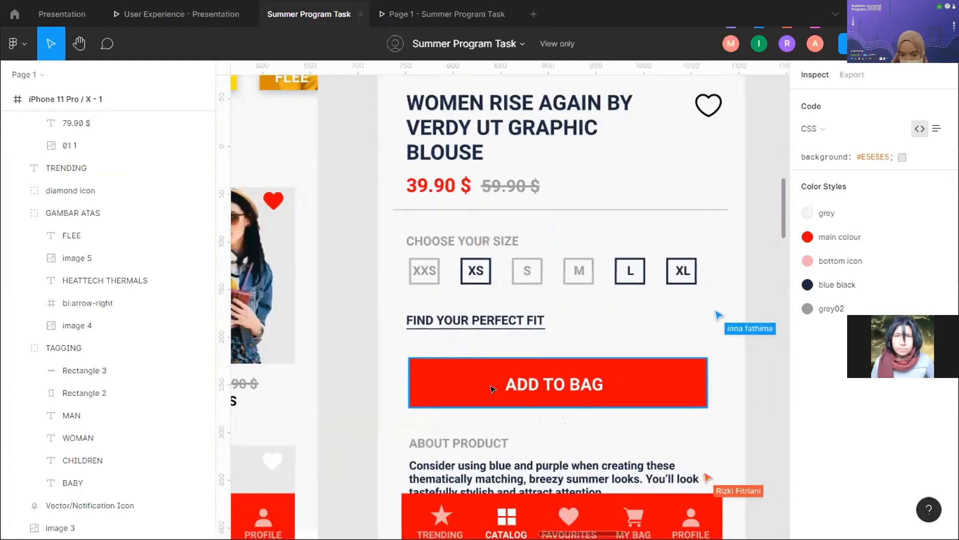
scroll(493, 389, down, 1)
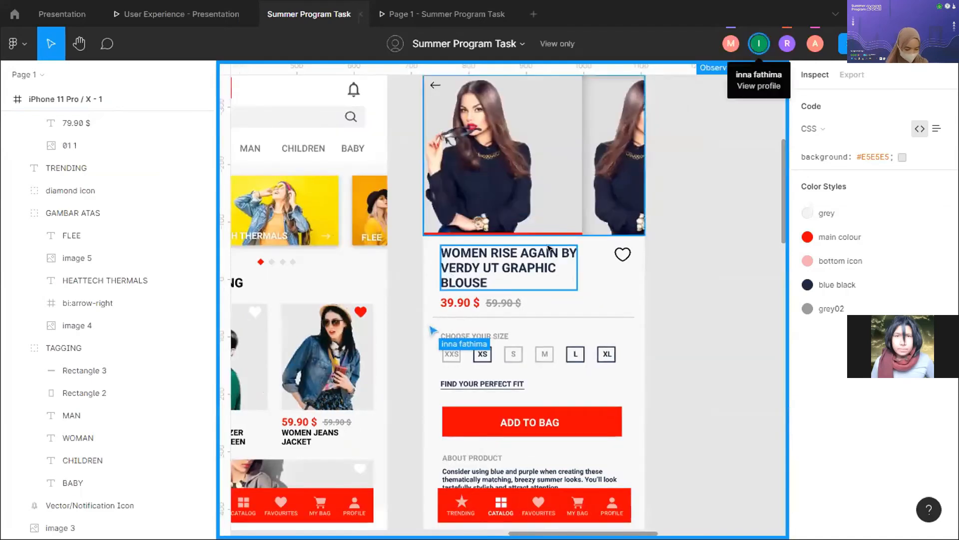
scroll(715, 201, up, 1)
scroll(714, 202, down, 2)
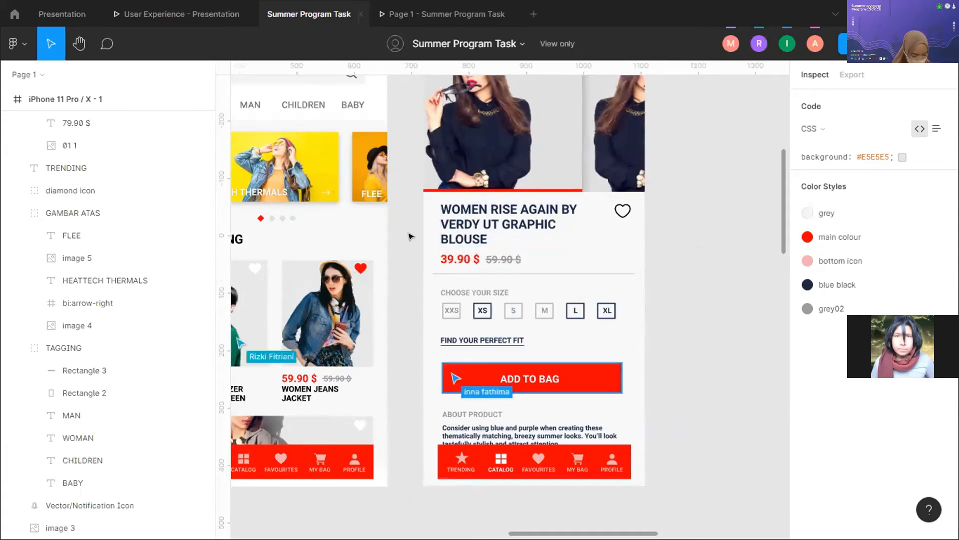
- Measure the product title's left margin on the detail screen and inspect the ADD TO BAG rectangle's size and position
scroll(408, 237, up, 5)
click(344, 228)
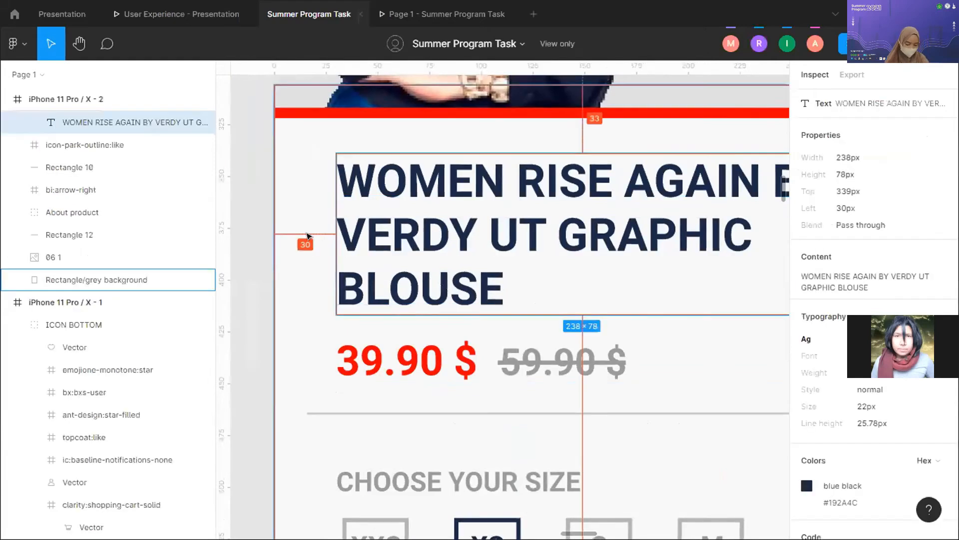
scroll(308, 236, down, 5)
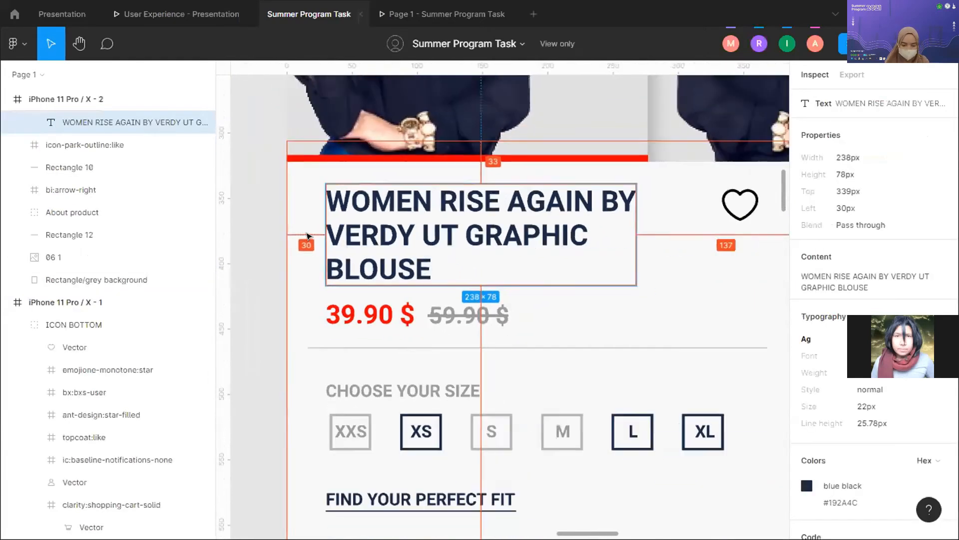
scroll(310, 276, down, 5)
click(336, 341)
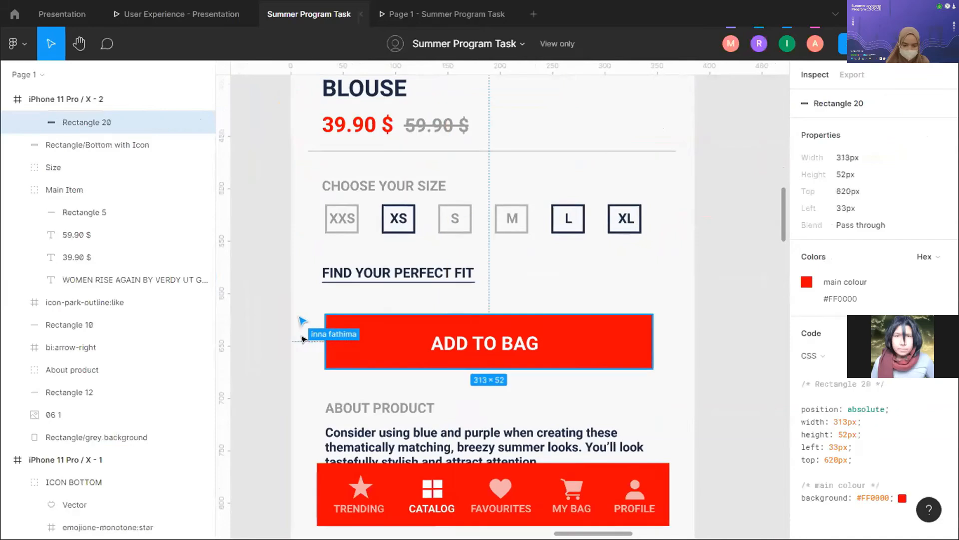
- Recheck the blouse title's distance to the screen's left edge against the elements below it
scroll(305, 280, up, 3)
click(326, 201)
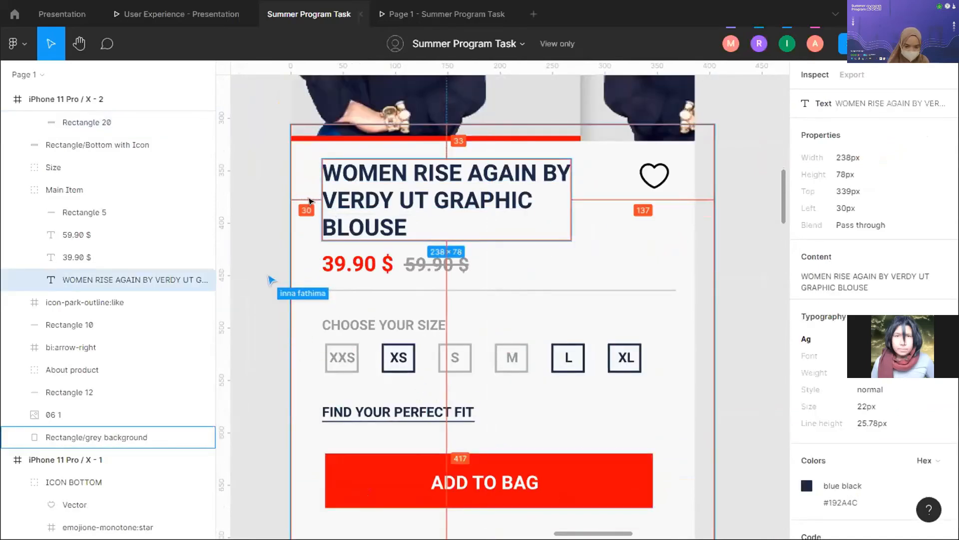
scroll(310, 200, up, 3)
scroll(300, 197, up, 5)
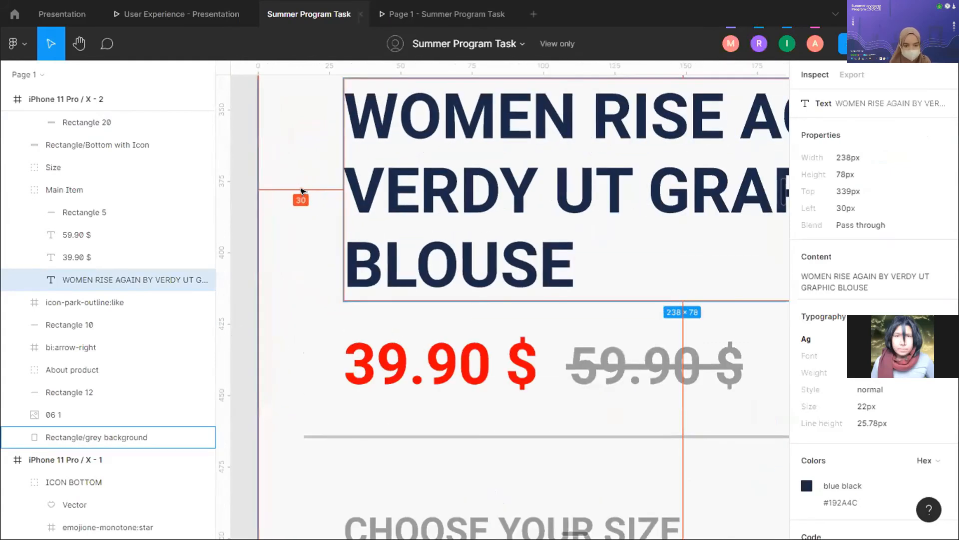
scroll(321, 241, down, 10)
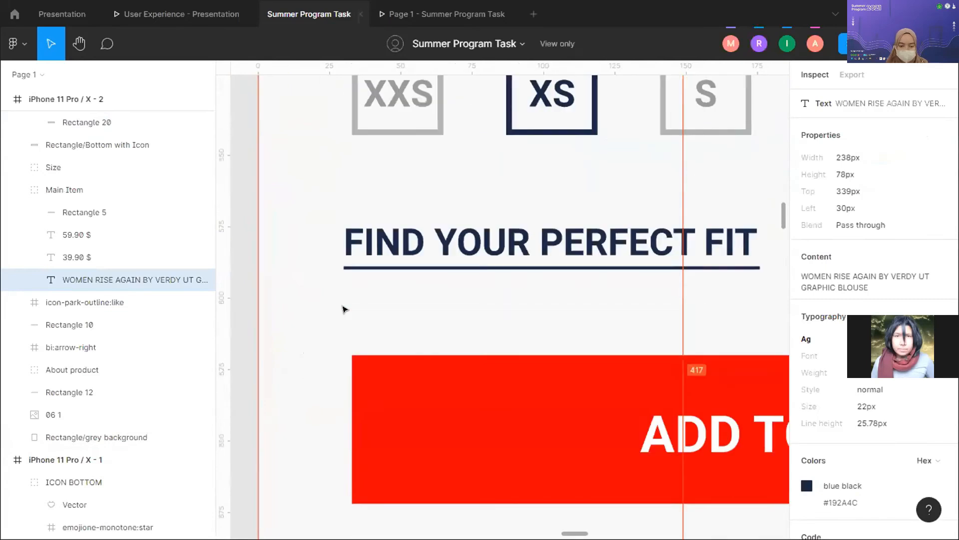
- Measure the ADD TO BAG rectangle's left margin and its spacing to the ABOUT PRODUCT heading
scroll(343, 309, down, 3)
click(389, 300)
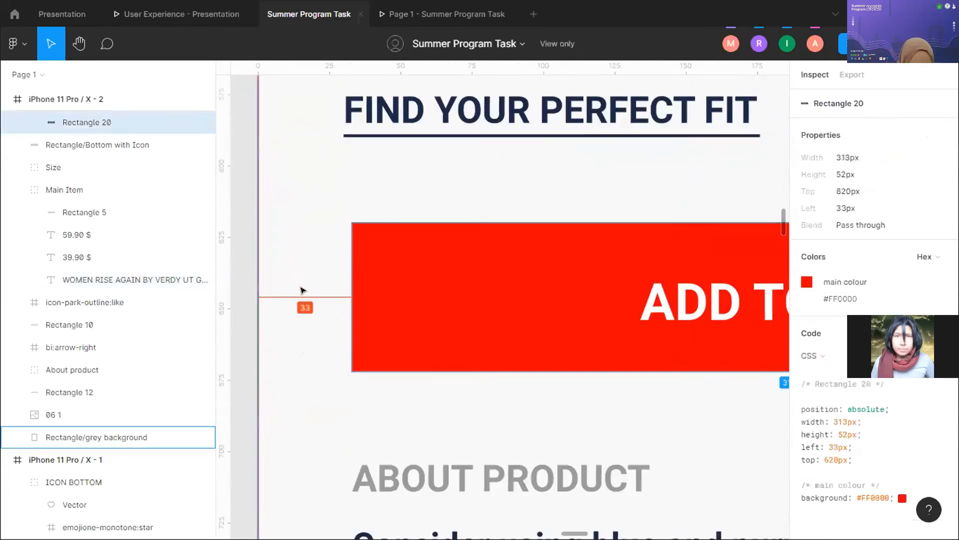
scroll(304, 292, down, 5)
scroll(322, 338, down, 1)
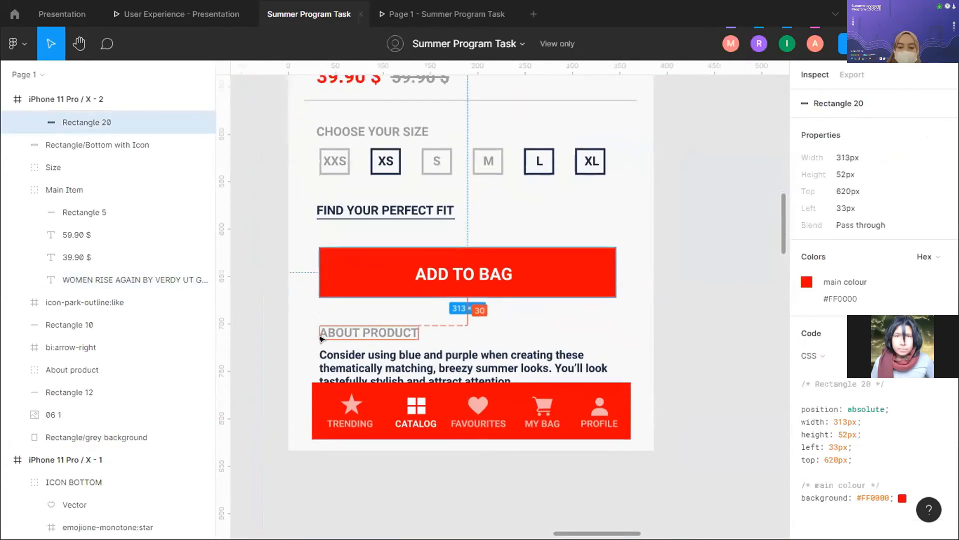
scroll(325, 302, down, 5)
scroll(325, 299, left, 5)
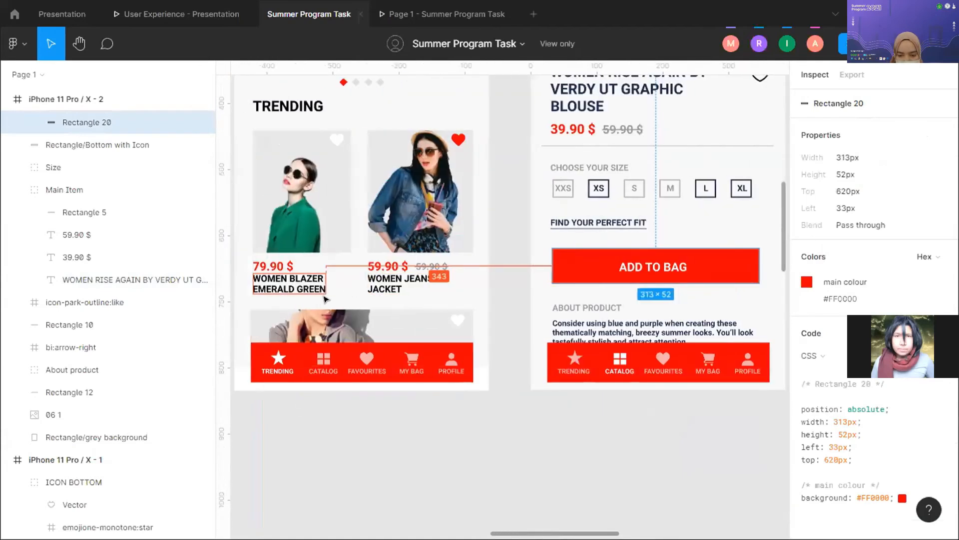
- Compare the home and product detail screens with the UNIQLO reference mockups on the canvas
click(502, 183)
scroll(502, 188, down, 5)
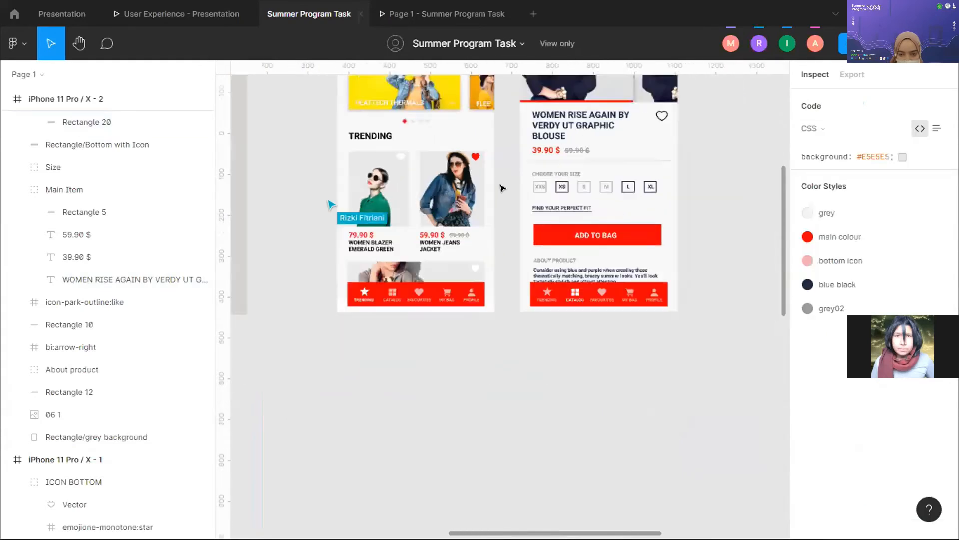
scroll(502, 187, left, 10)
scroll(502, 188, up, 3)
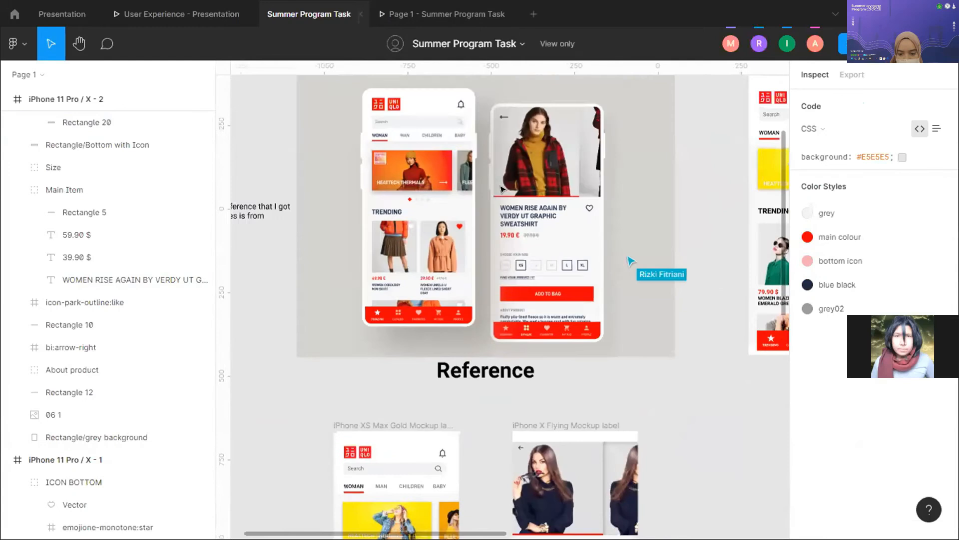
scroll(466, 226, up, 5)
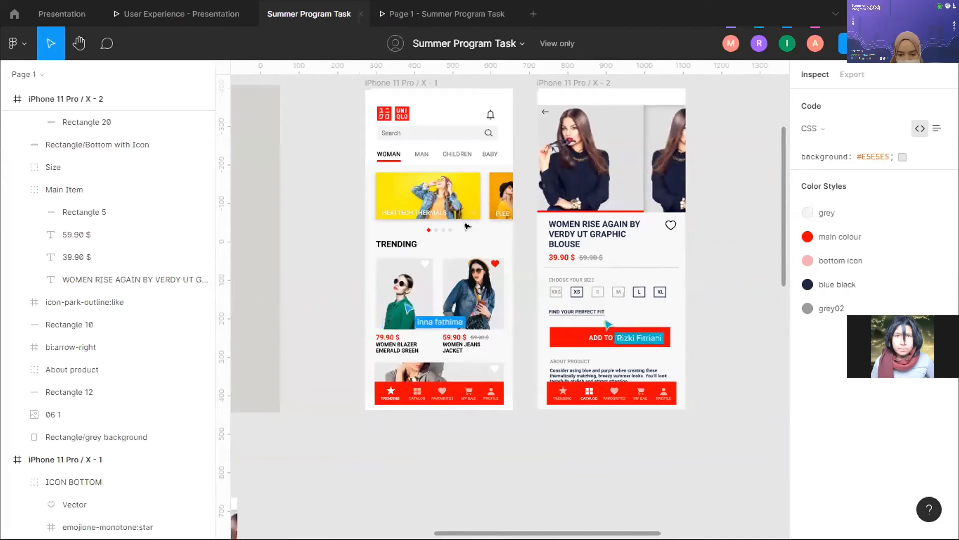
scroll(466, 226, up, 1)
scroll(466, 234, up, 3)
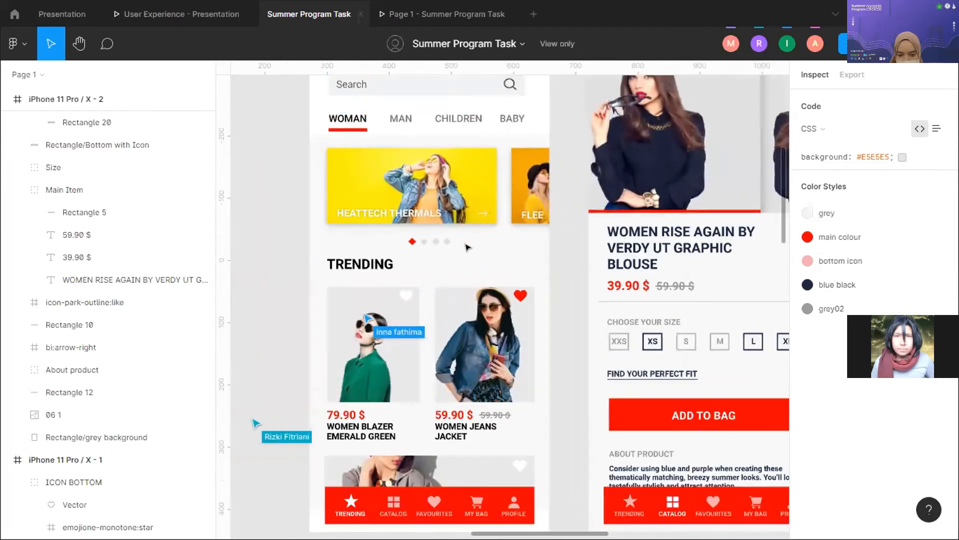
scroll(467, 247, down, 2)
scroll(466, 246, down, 1)
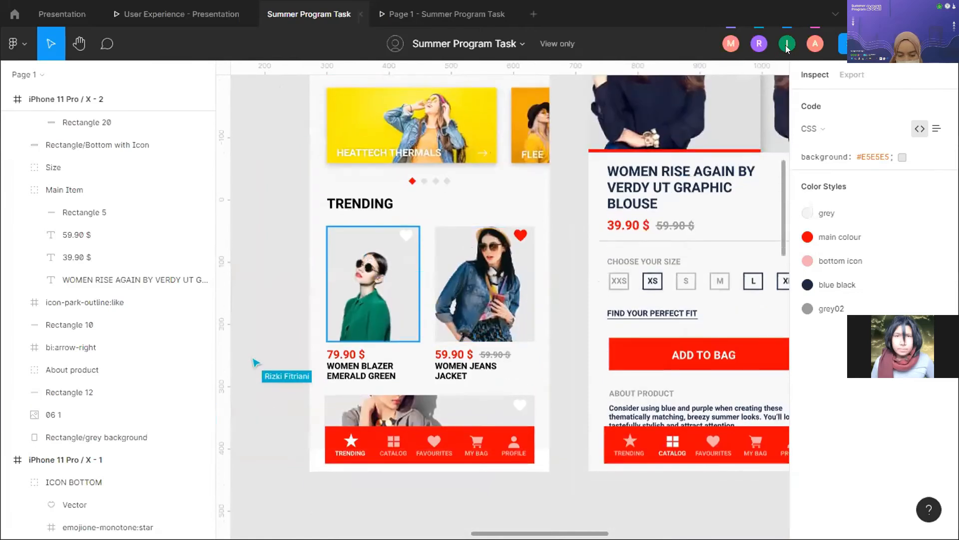
- Follow collaborators' views of the canvas and bring both iPhone 11 Pro / X screens back into view
click(814, 44)
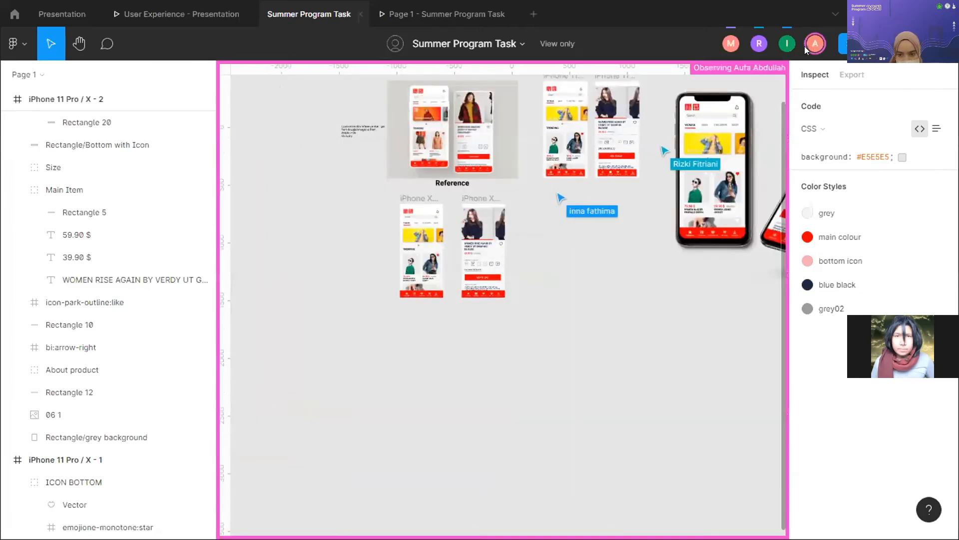
click(787, 45)
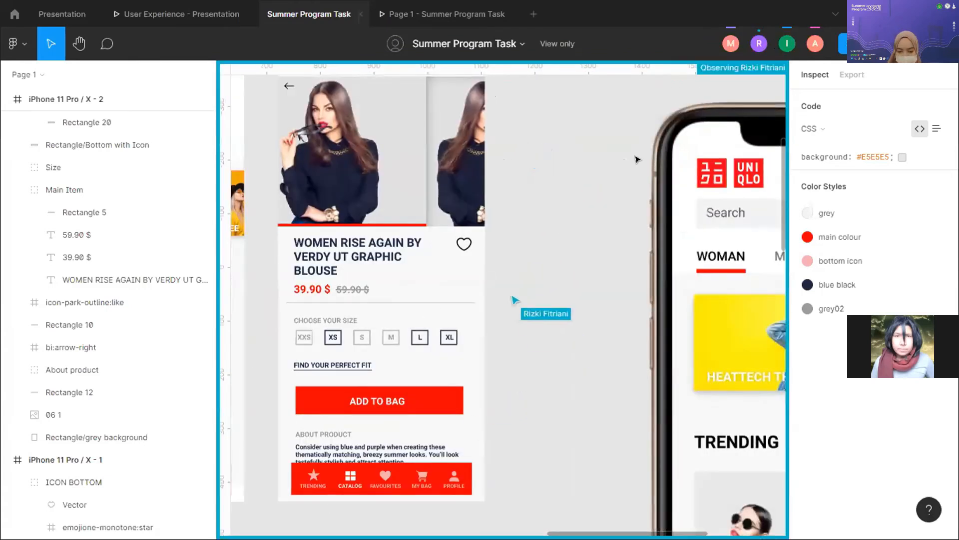
scroll(509, 236, down, 3)
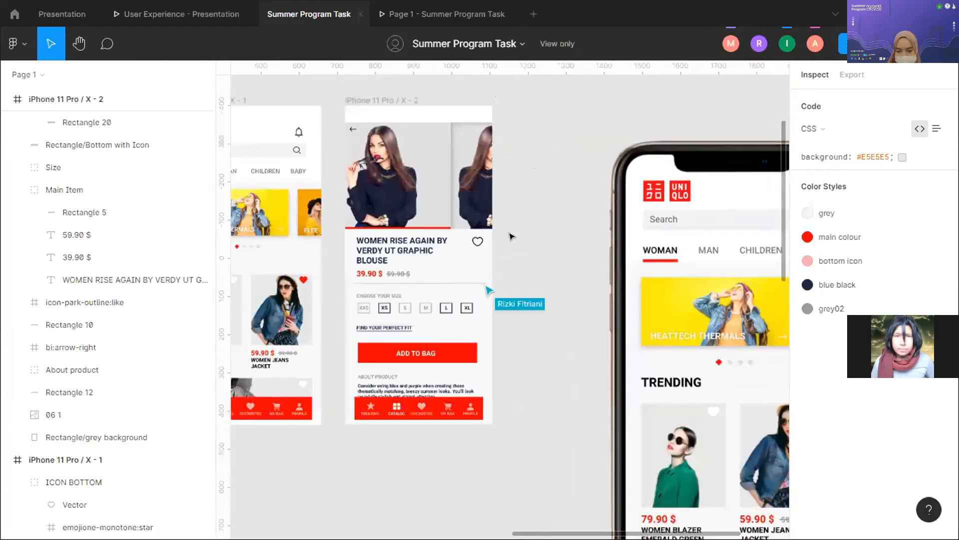
scroll(510, 236, up, 3)
scroll(510, 235, left, 4)
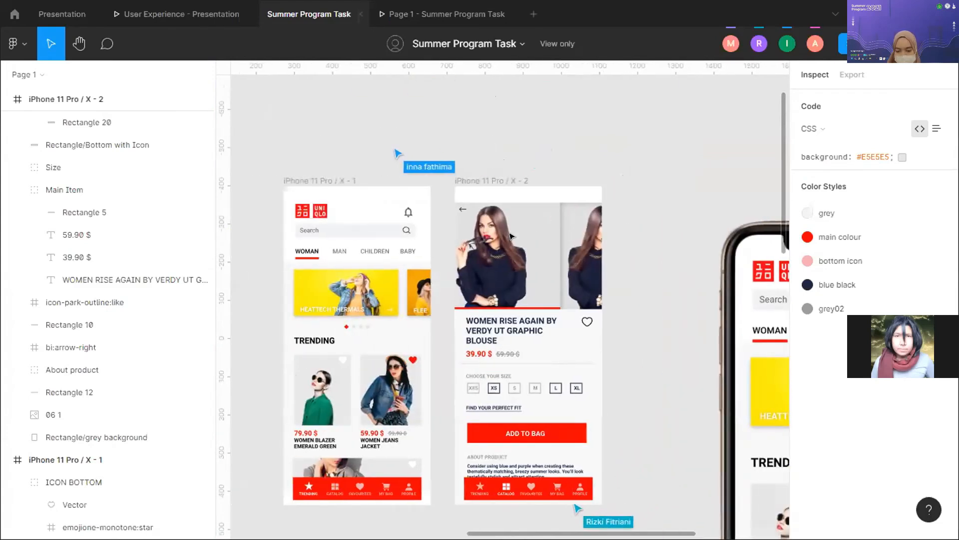
scroll(407, 222, left, 1)
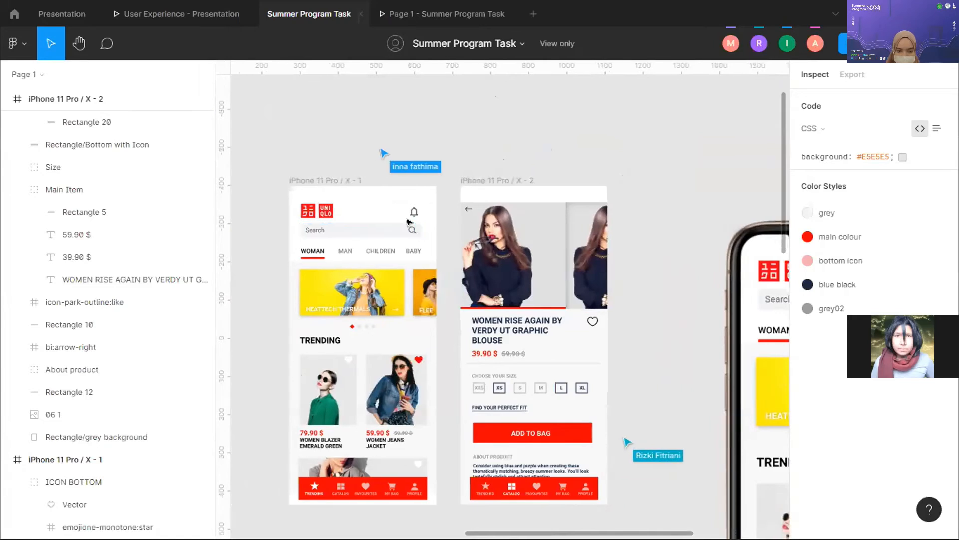
- Inspect the home screen's search icon size and measure its distances to the frame and search bar edges
scroll(407, 223, up, 10)
click(509, 232)
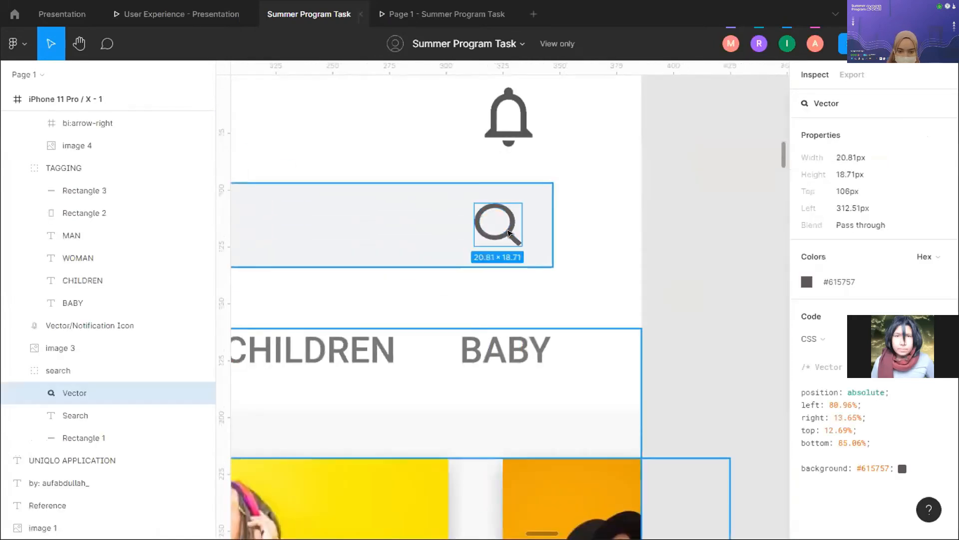
scroll(600, 228, left, 2)
scroll(600, 227, down, 1)
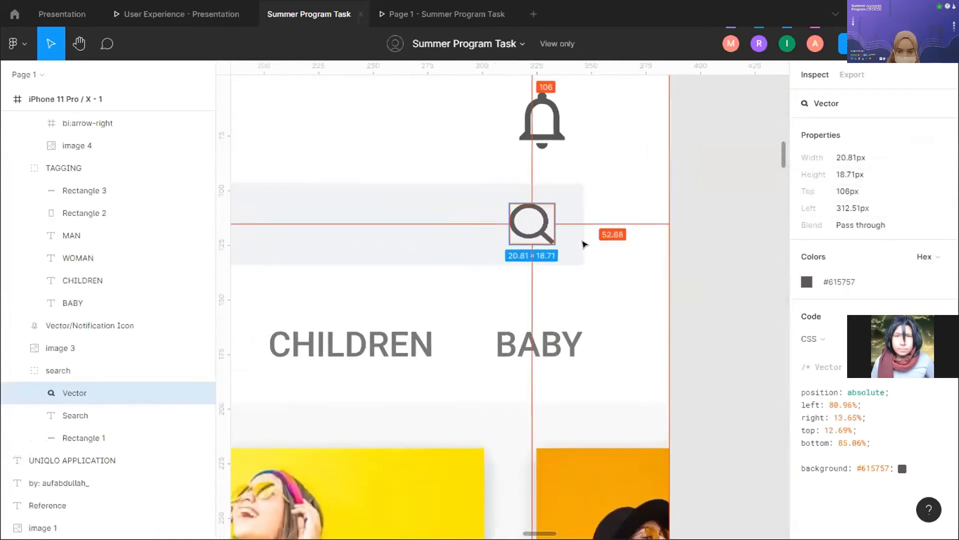
scroll(585, 244, down, 3)
scroll(403, 232, down, 3)
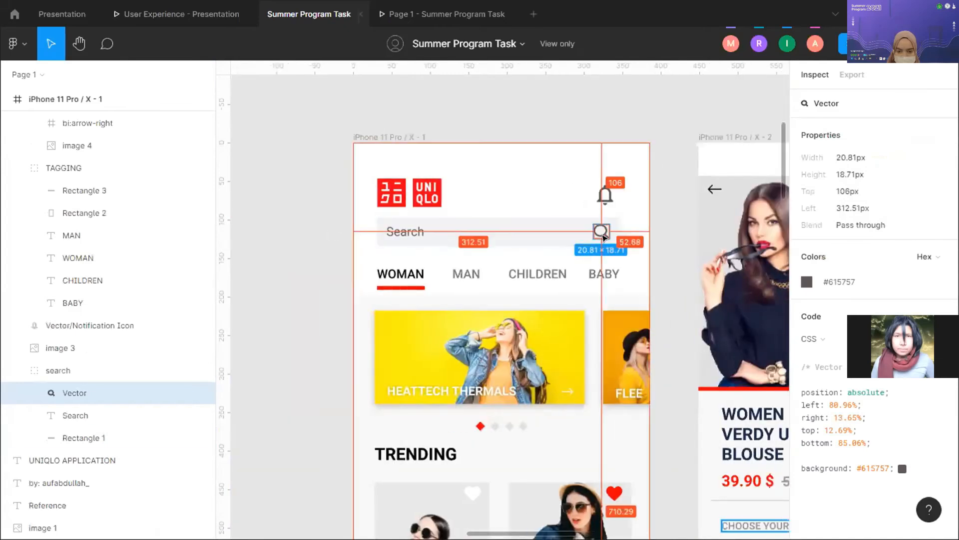
scroll(572, 168, up, 3)
scroll(612, 197, up, 3)
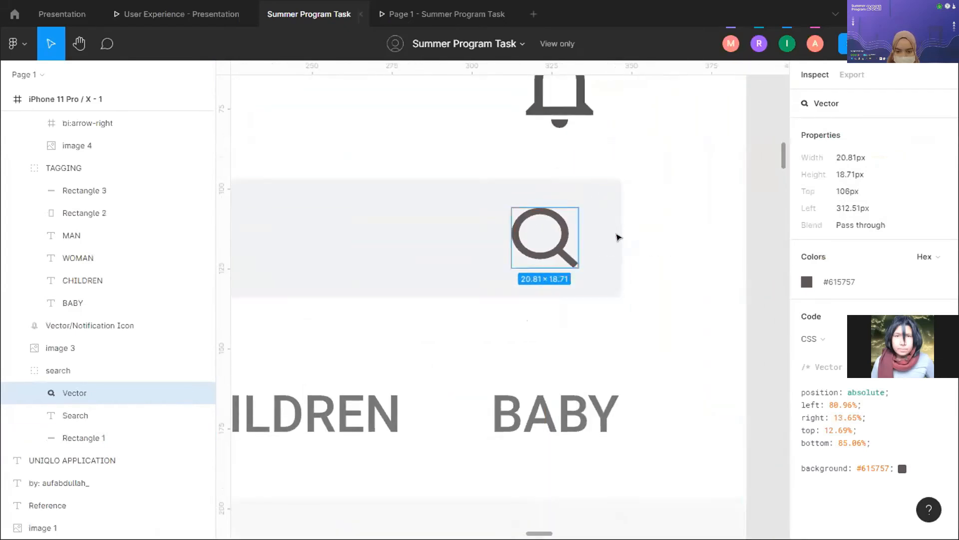
scroll(571, 245, down, 1)
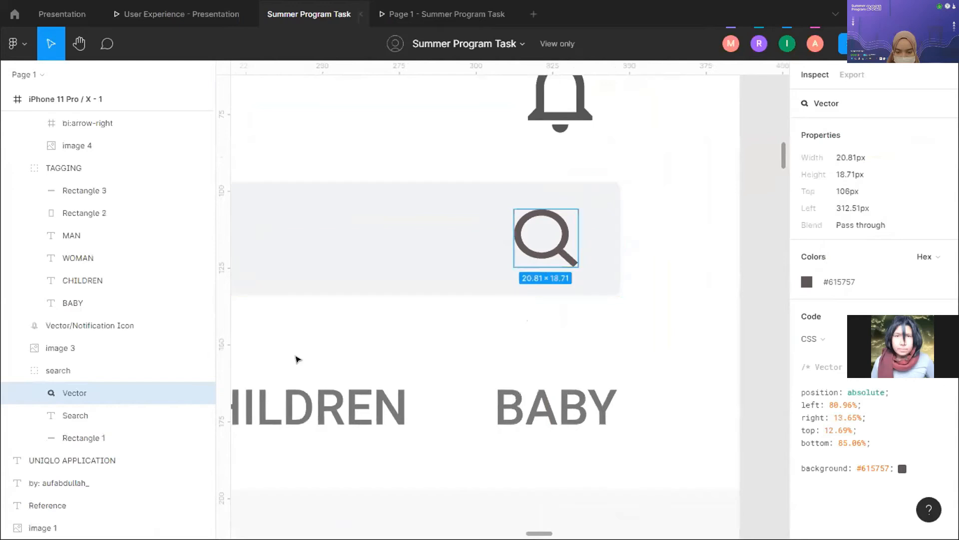
scroll(572, 199, up, 2)
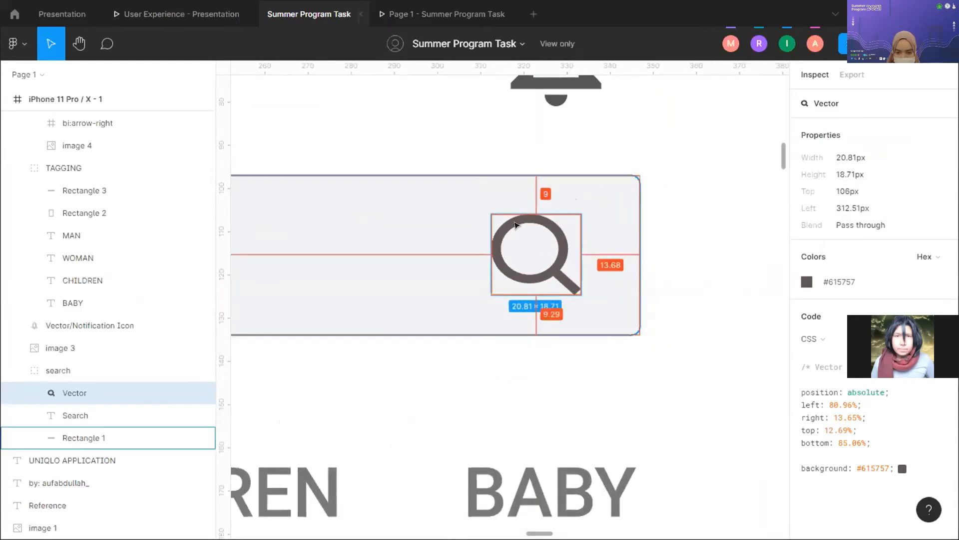
- Check the search bar rectangle's properties against the search icon's width and height
click(531, 226)
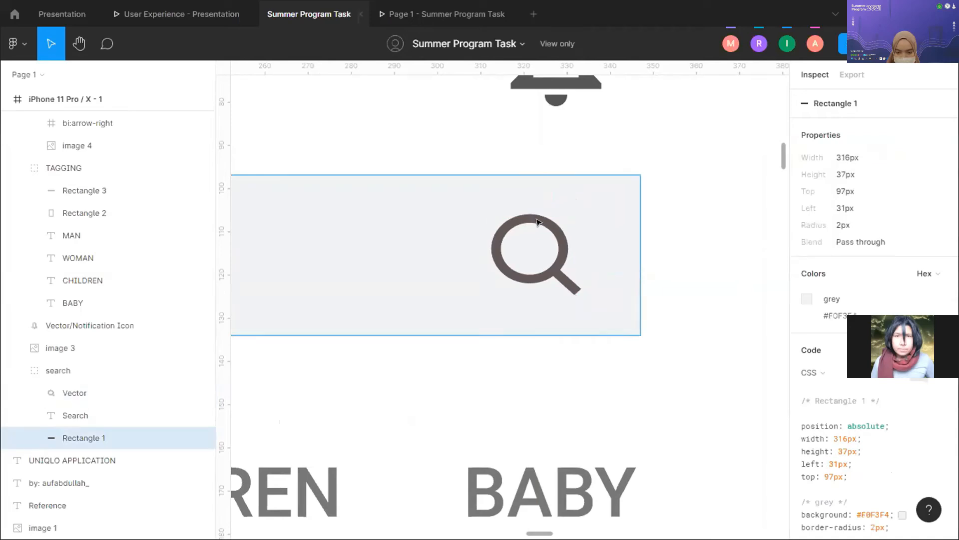
click(571, 236)
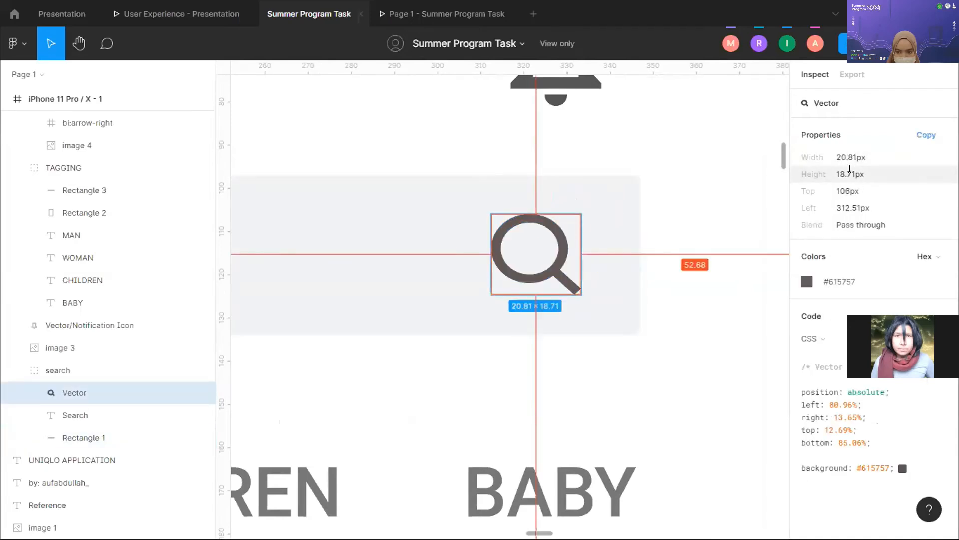
drag(832, 155, 846, 156)
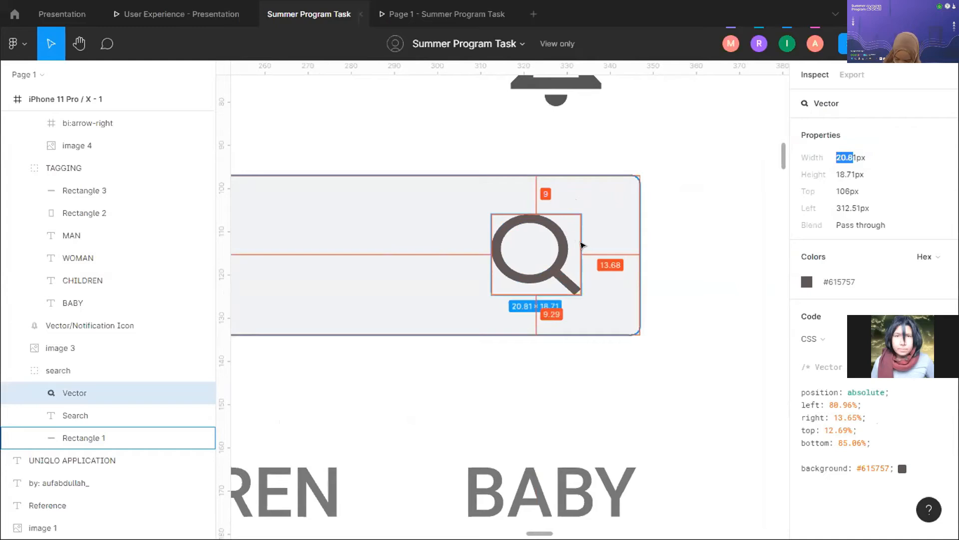
scroll(505, 247, down, 8)
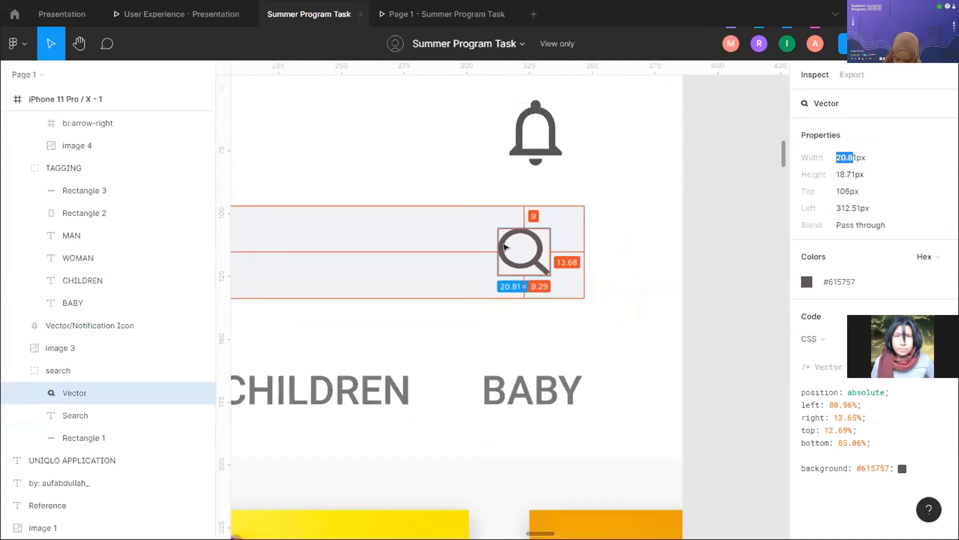
key(Escape)
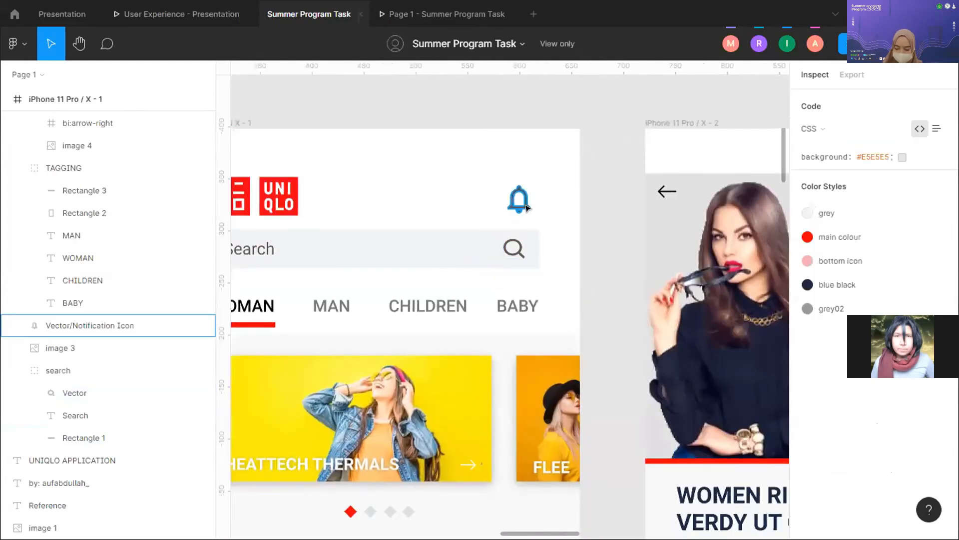
- Inspect the notification icon's size, its gap to the UNIQLO logo, and the logo image's bounding box
click(526, 207)
scroll(443, 213, down, 3)
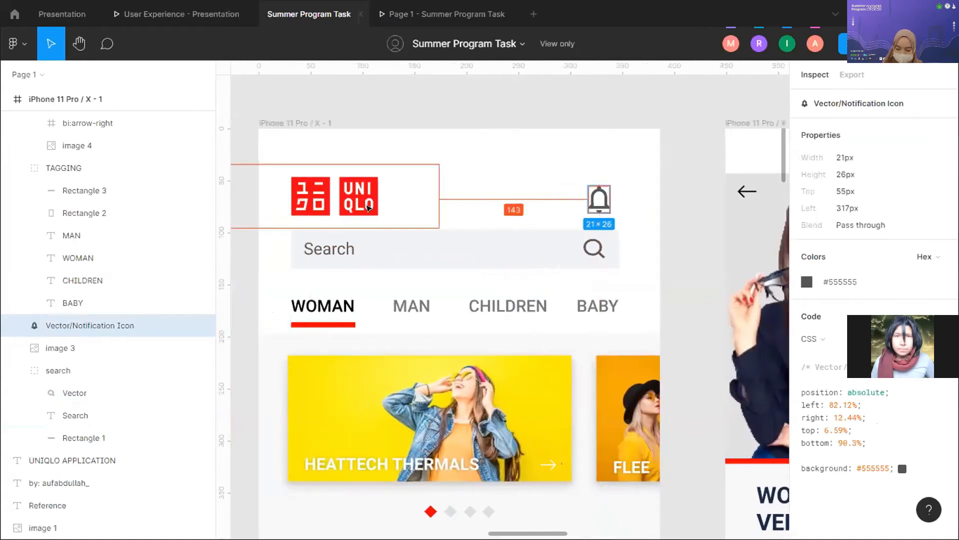
click(391, 199)
scroll(389, 196, down, 3)
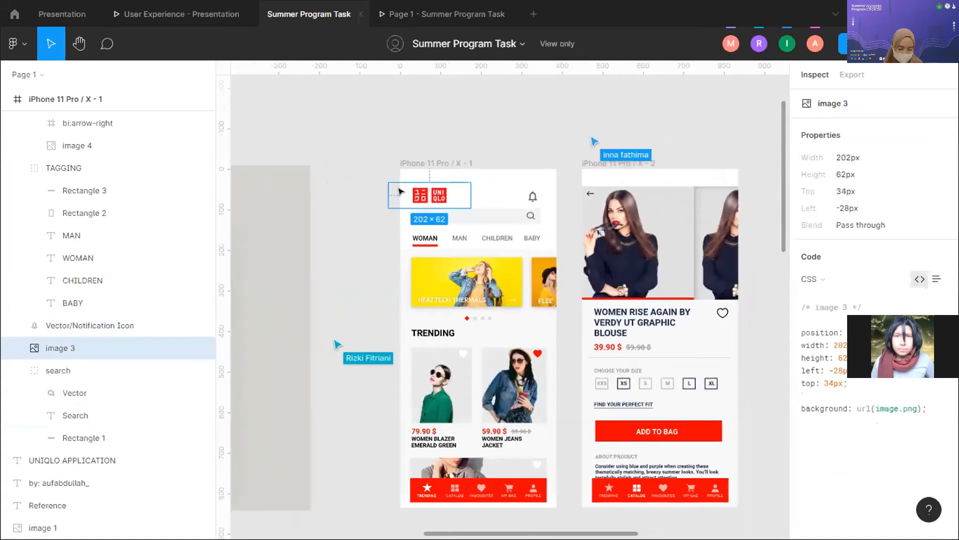
scroll(420, 201, up, 6)
scroll(321, 229, down, 3)
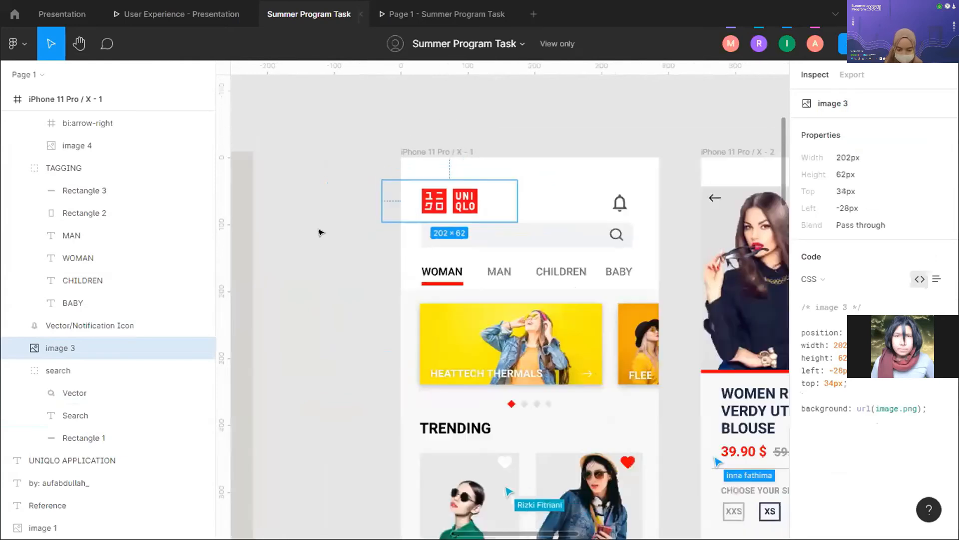
- Measure the home screen's red bottom navigation rectangle against the frame edges and the product image behind it
click(337, 208)
scroll(340, 205, down, 10)
scroll(342, 203, down, 1)
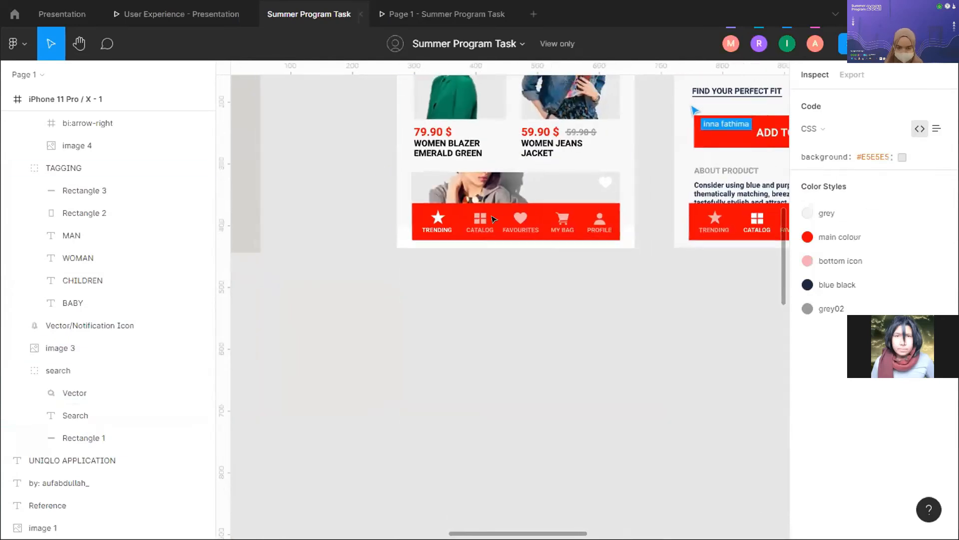
click(590, 209)
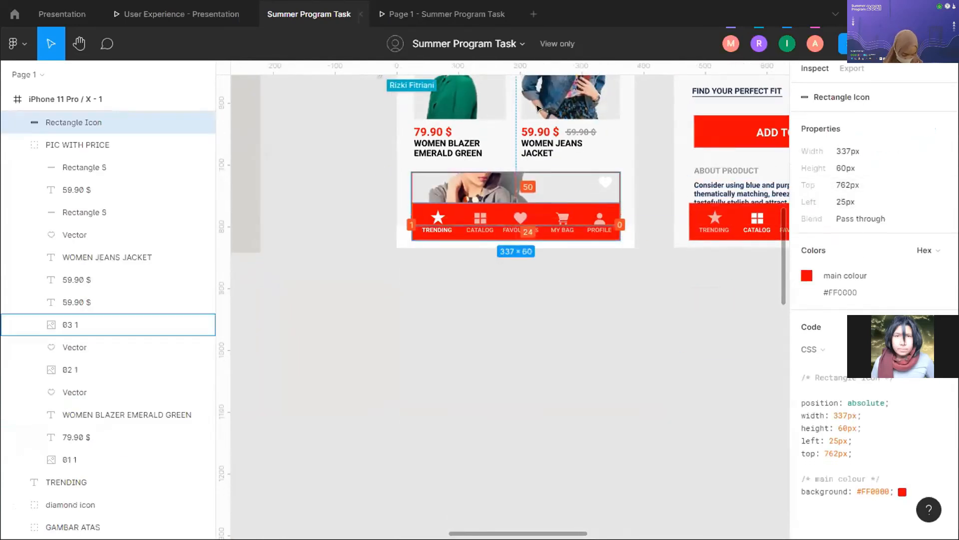
scroll(525, 100, up, 1)
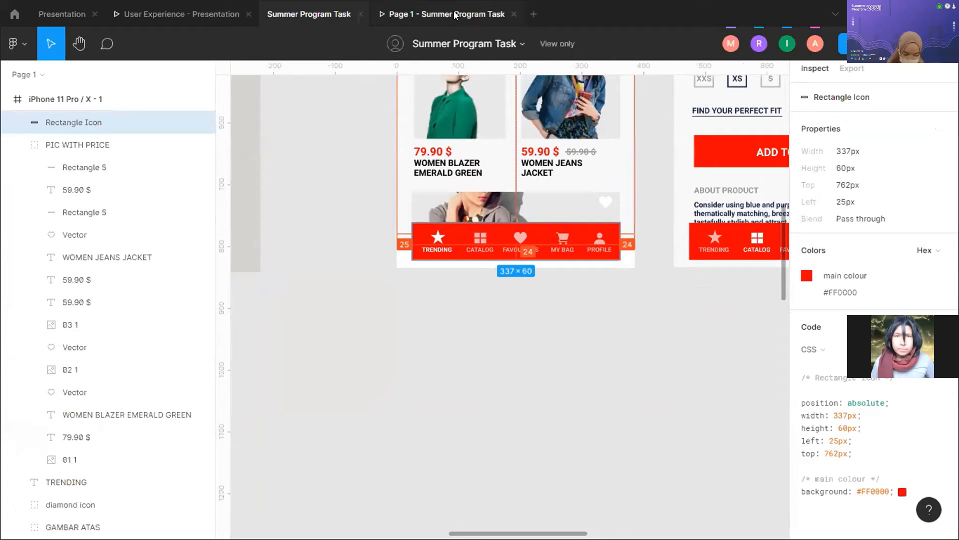
scroll(632, 250, up, 10)
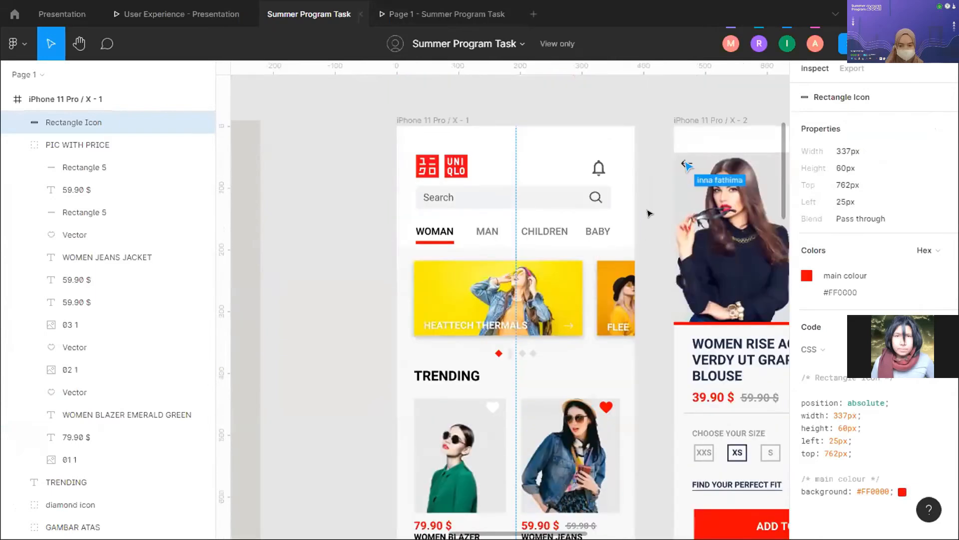
click(572, 130)
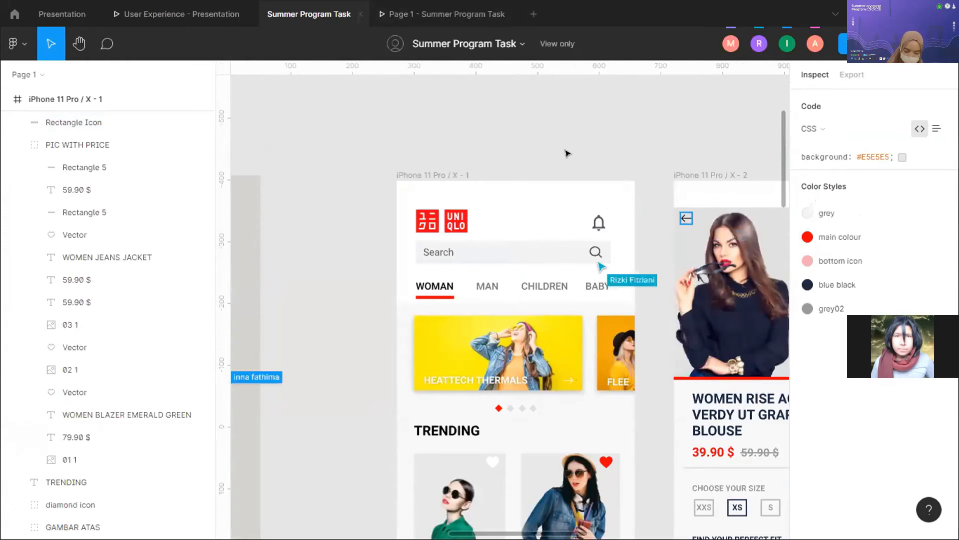
- Recheck the bottom navigation rectangle and examine how the home screen scrolls in the prototype preview
scroll(488, 309, down, 1)
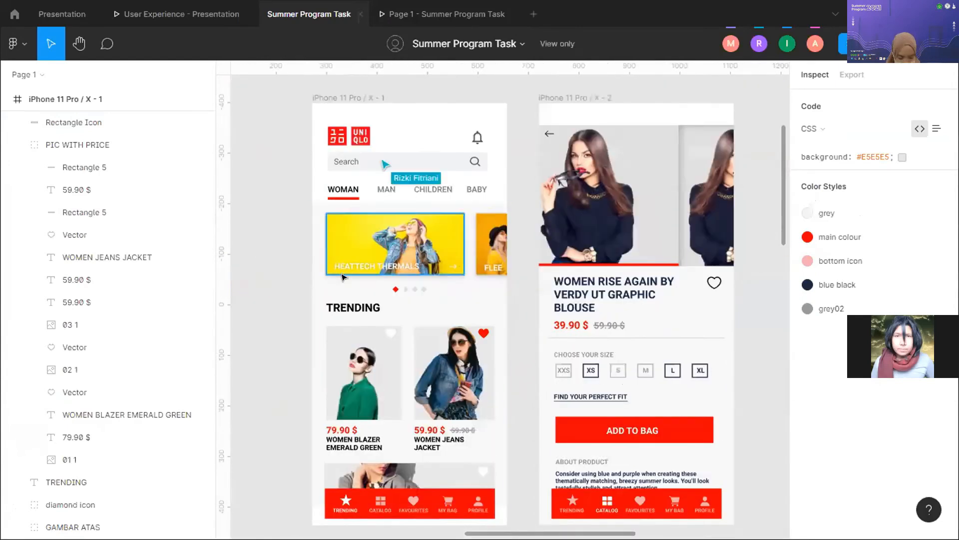
click(448, 483)
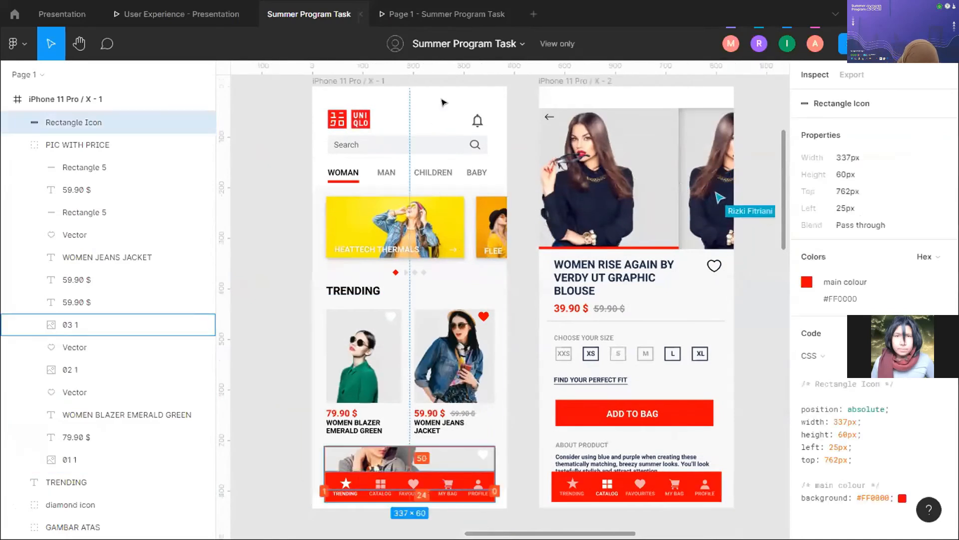
click(446, 14)
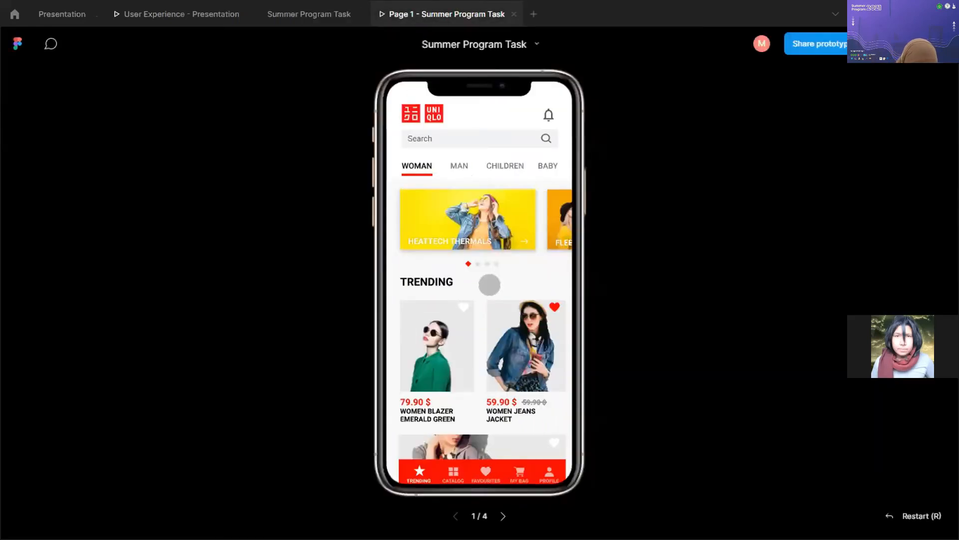
scroll(490, 282, down, 2)
scroll(491, 289, up, 2)
scroll(491, 289, up, 1)
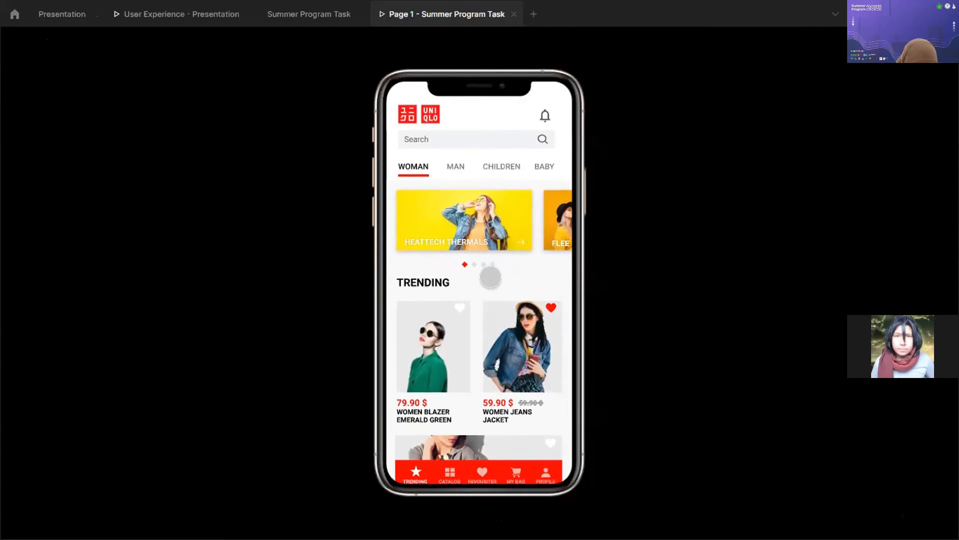
scroll(492, 270, down, 1)
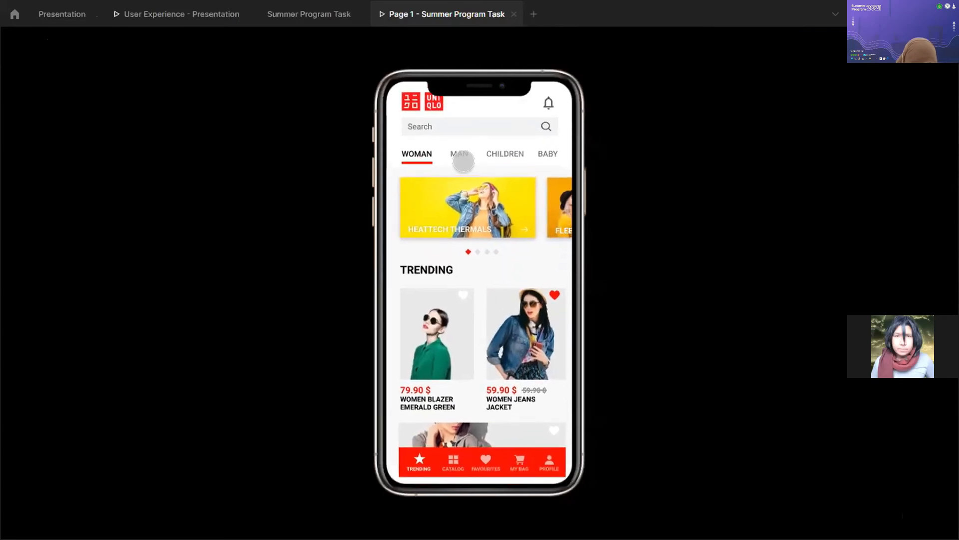
- Return to the design file and examine the home screen's red bottom navigation rectangle, its properties and its side margins
key(ctrl+shift+Tab)
scroll(404, 242, down, 2)
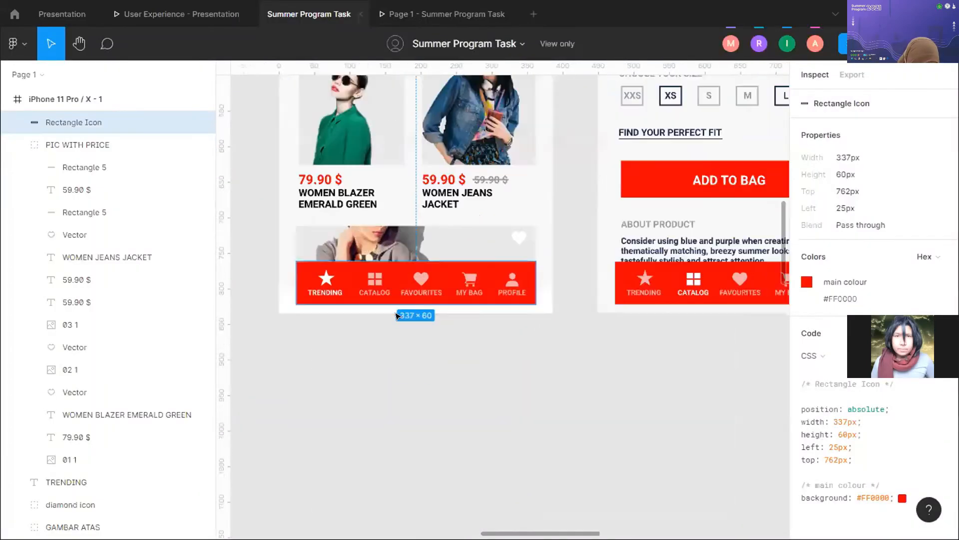
scroll(404, 242, up, 5)
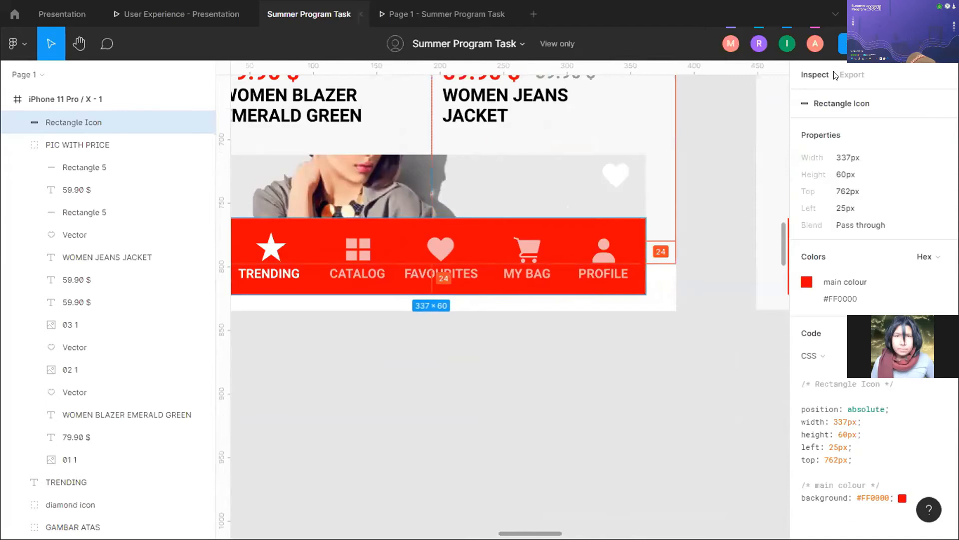
scroll(876, 427, down, 1)
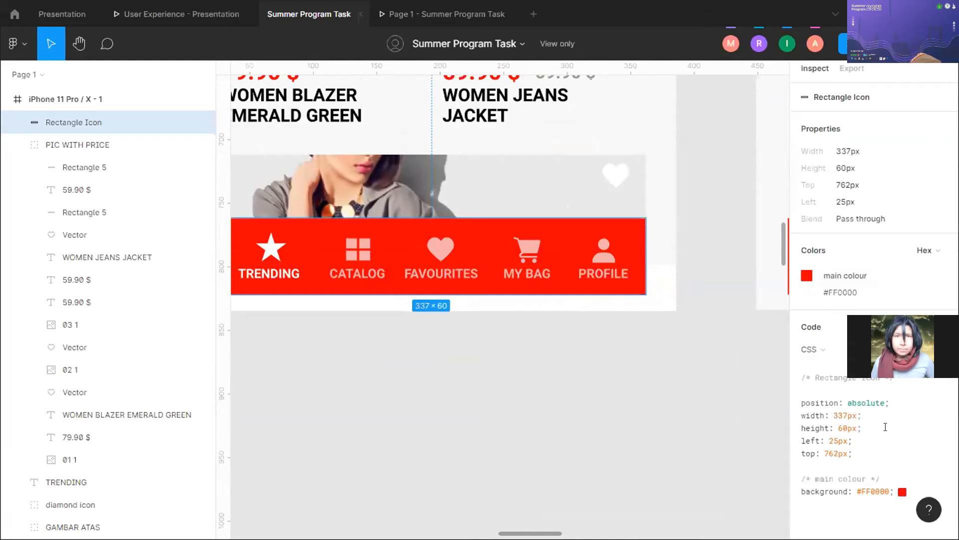
scroll(413, 377, down, 5)
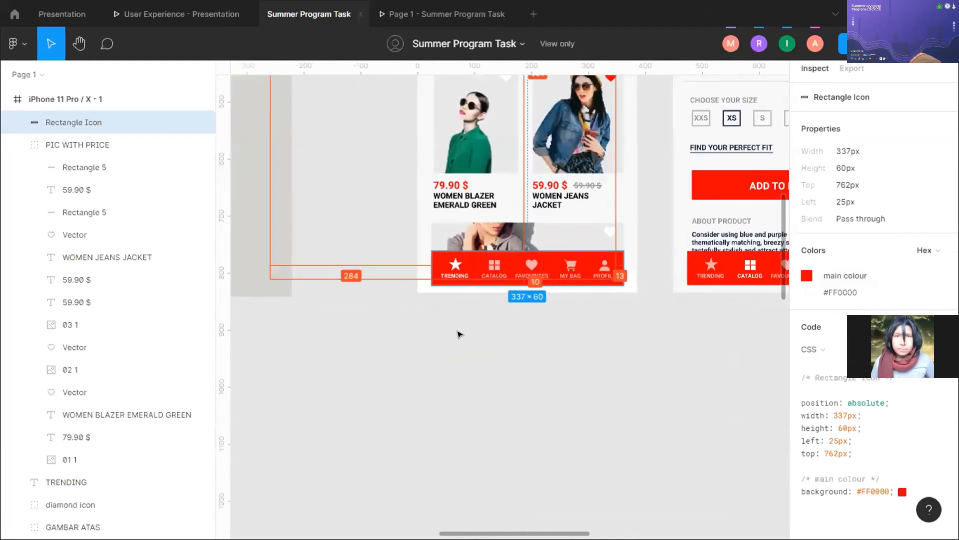
click(461, 332)
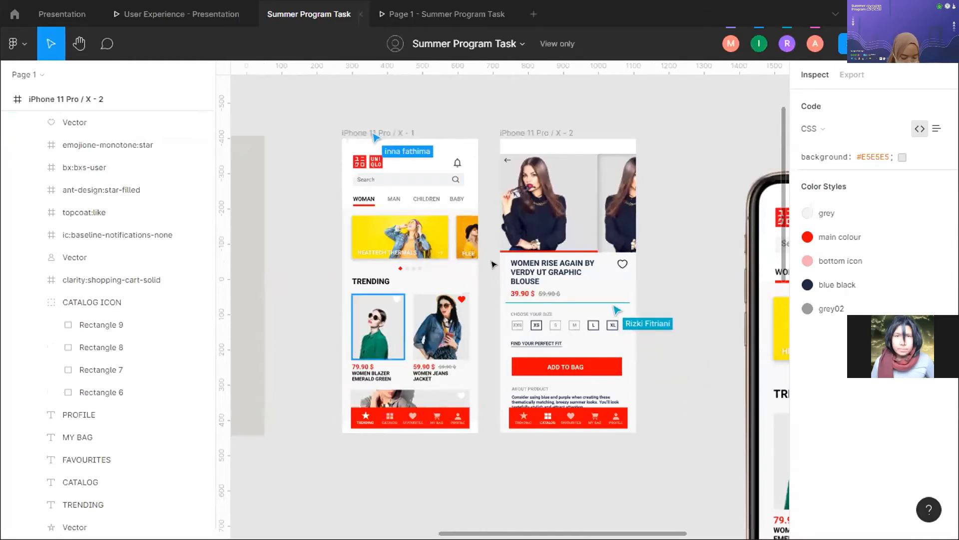
- Inspect the product photo's properties on the detail screen and view the home screen's trending cards beside it
click(581, 193)
scroll(418, 346, down, 2)
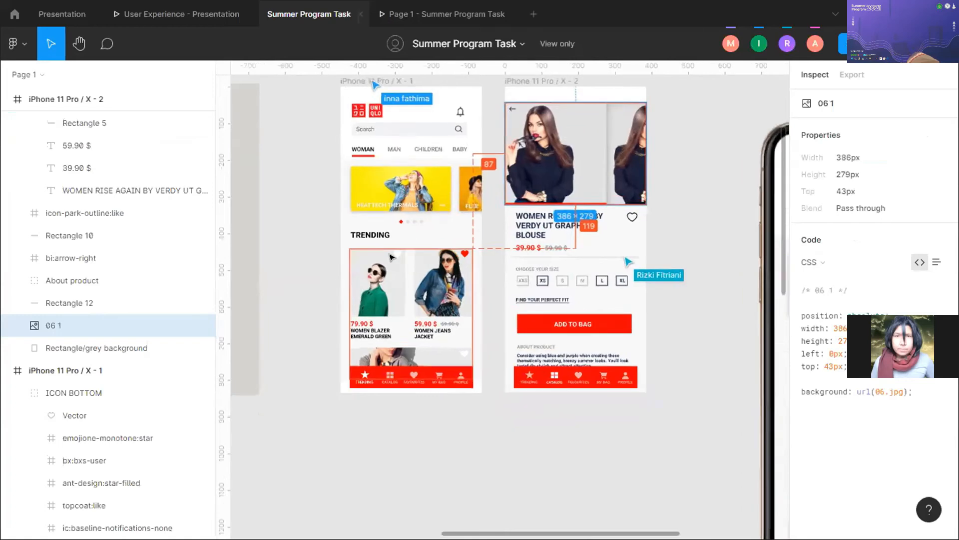
scroll(381, 248, up, 3)
scroll(346, 209, up, 5)
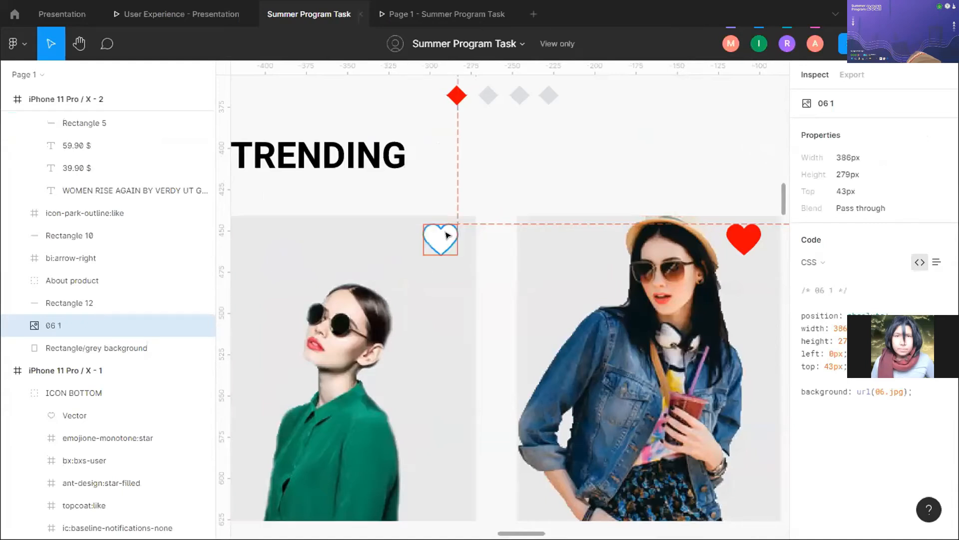
scroll(433, 299, down, 3)
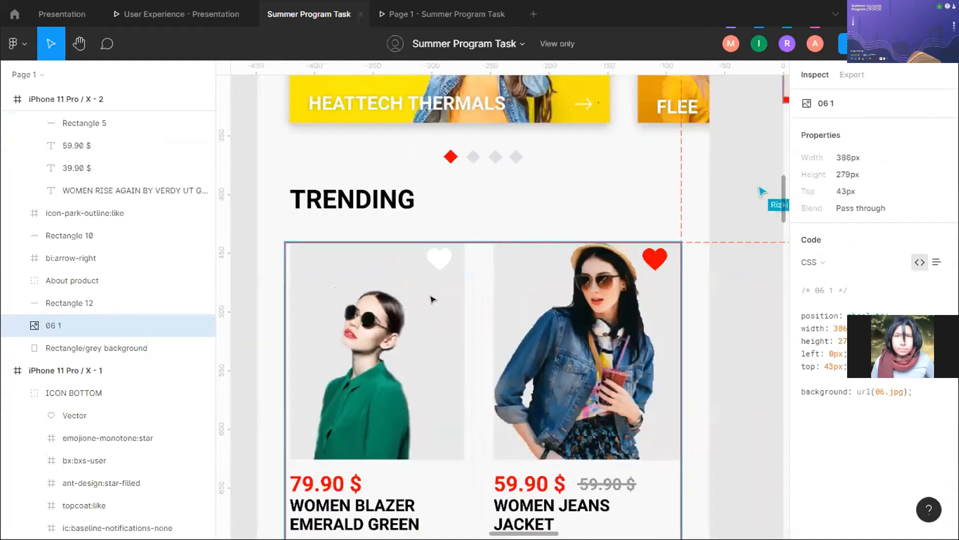
scroll(425, 265, down, 3)
scroll(415, 235, down, 1)
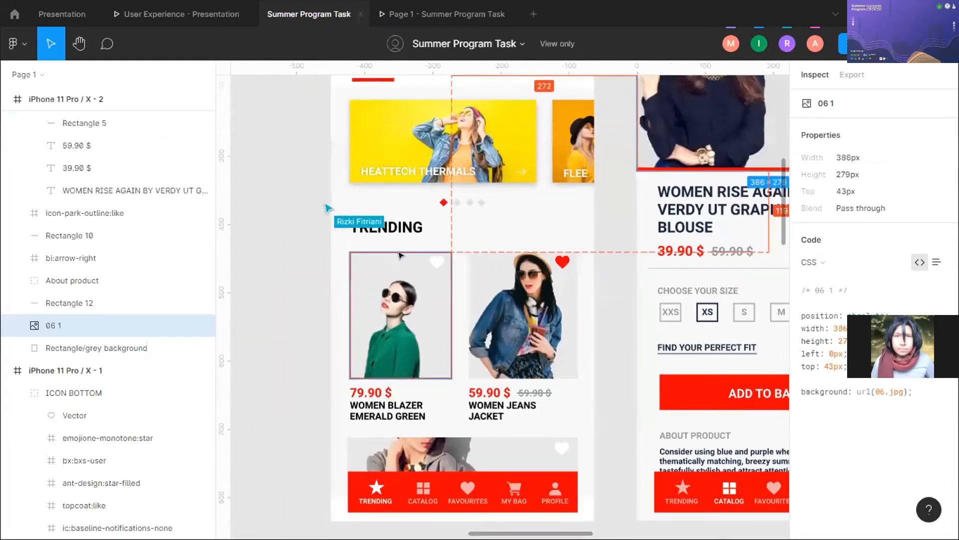
- Examine the heart icons on the two trending product cards and copy the red heart's hex colour
scroll(419, 275, up, 5)
scroll(465, 246, up, 3)
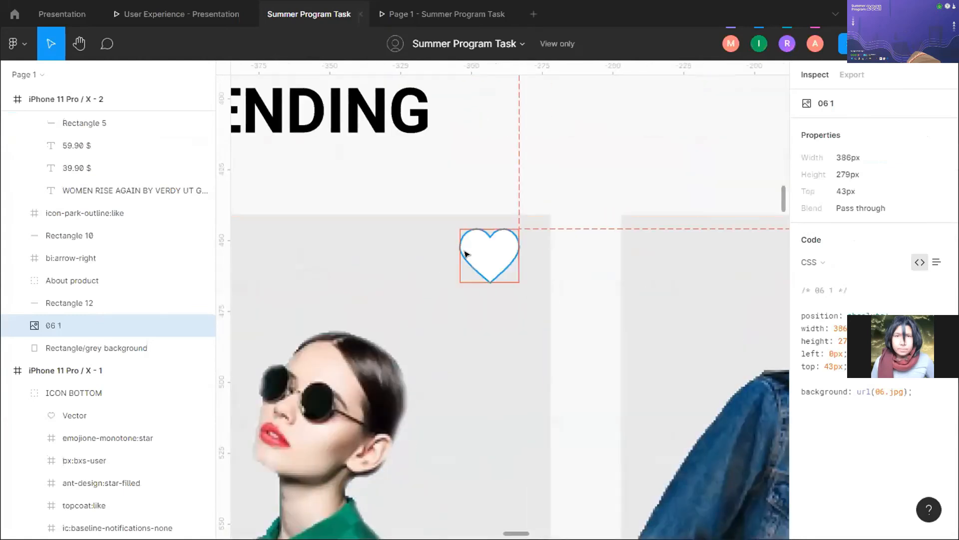
scroll(422, 267, down, 3)
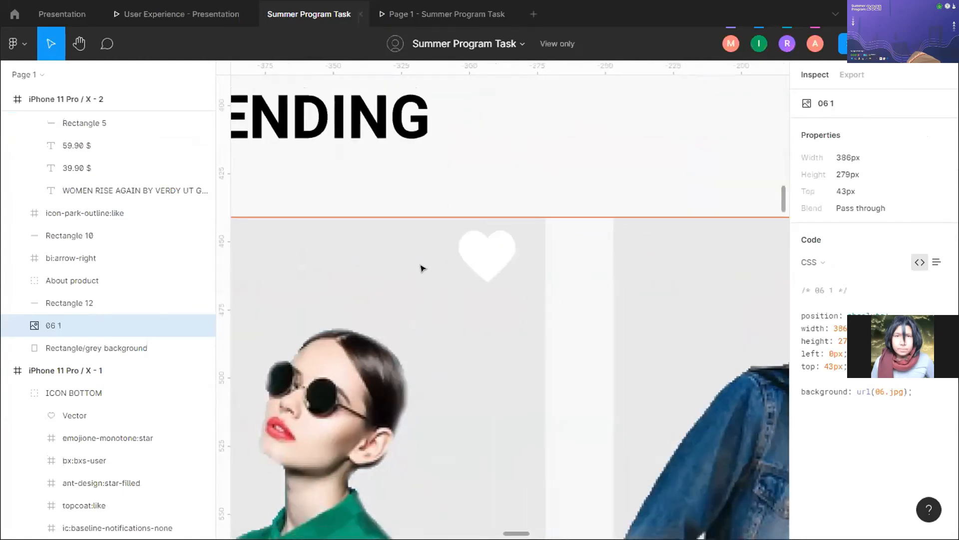
scroll(422, 268, down, 2)
scroll(420, 268, right, 5)
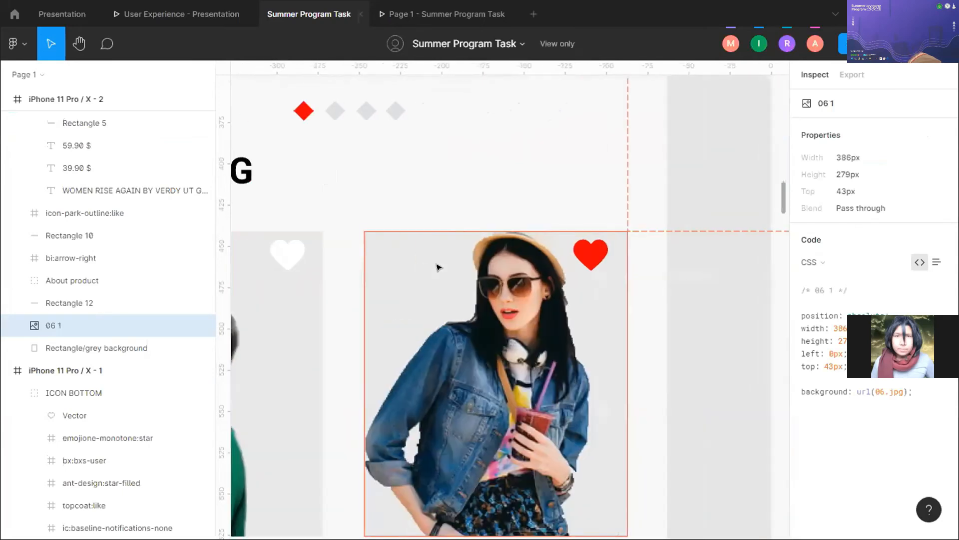
scroll(477, 260, up, 1)
scroll(477, 260, down, 1)
click(536, 257)
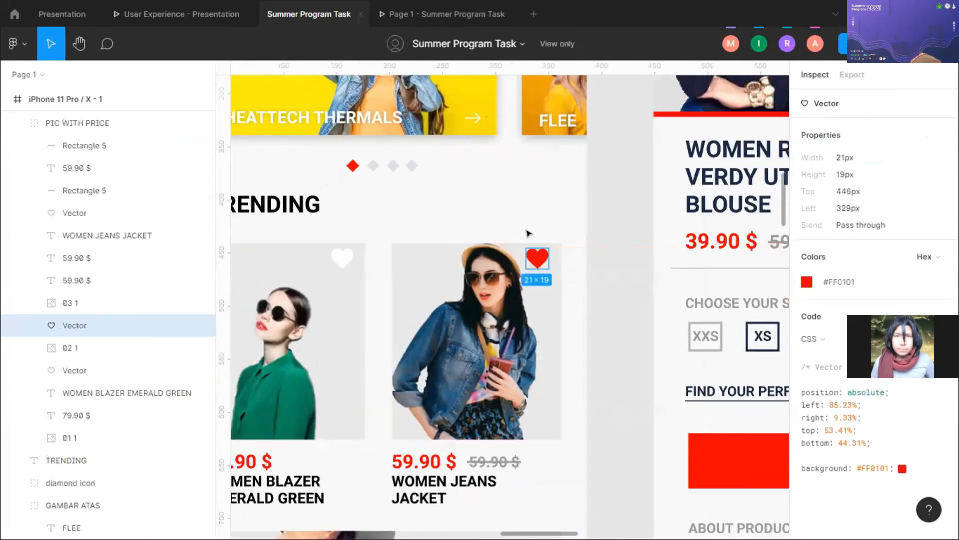
click(839, 281)
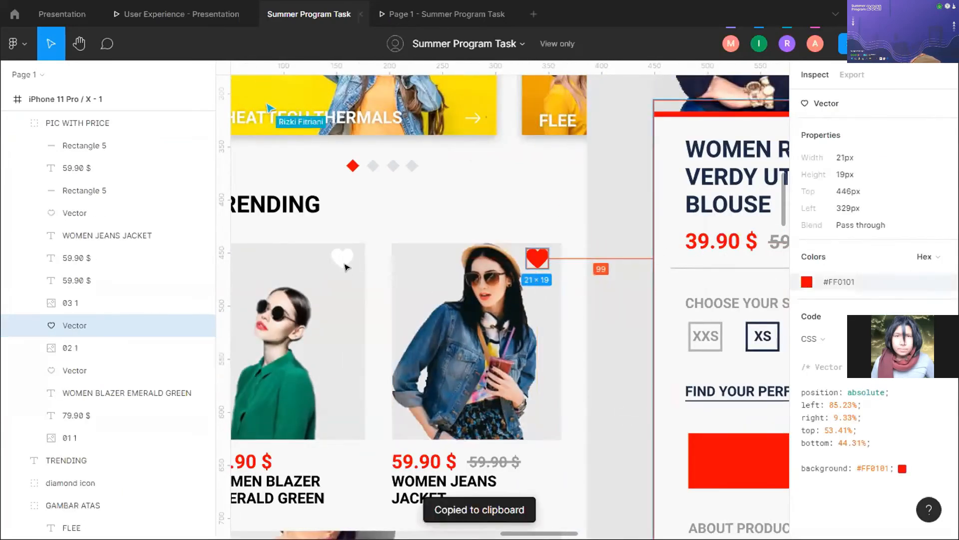
- Measure the red heart icon's spacing to the neighbouring product image and the home screen frame edges
scroll(343, 263, down, 4)
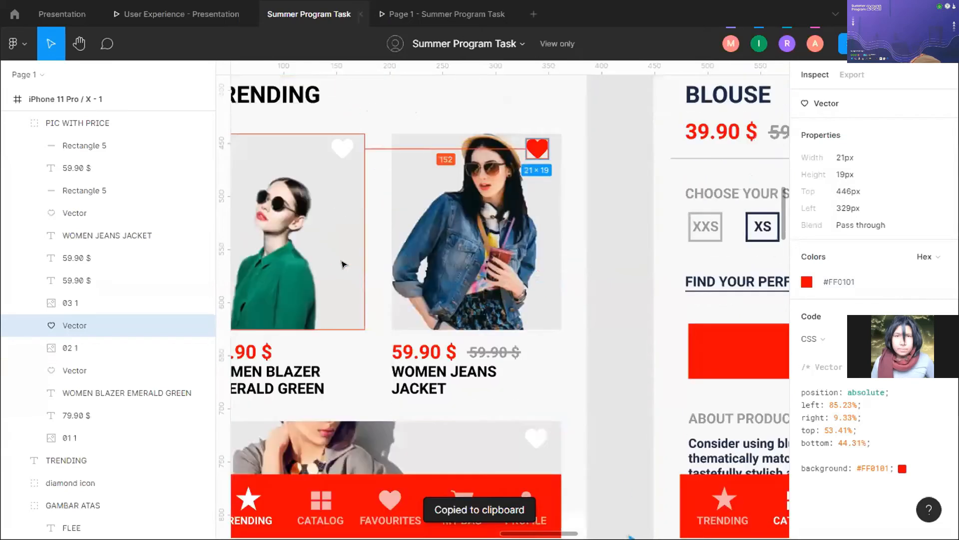
scroll(360, 240, left, 2)
scroll(377, 213, up, 2)
scroll(379, 212, down, 2)
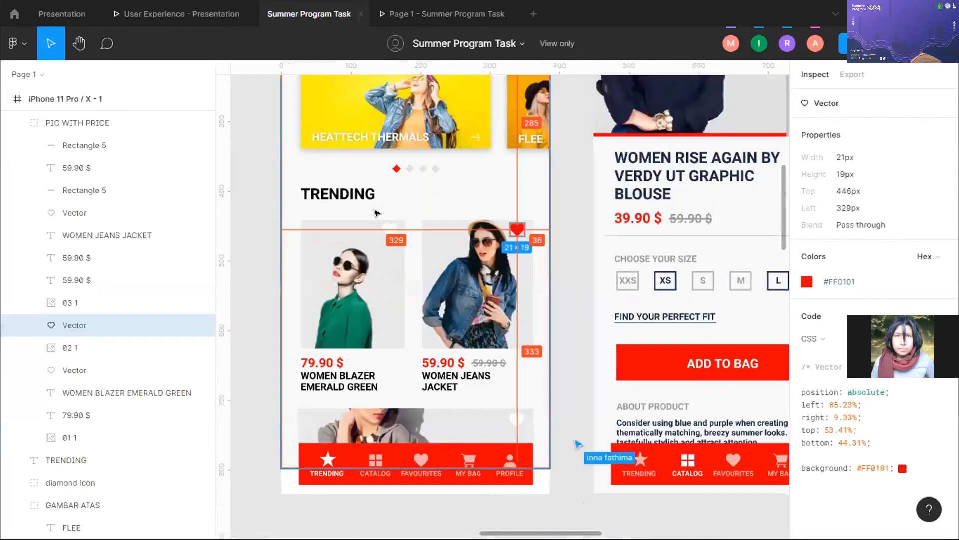
scroll(447, 244, down, 3)
click(491, 256)
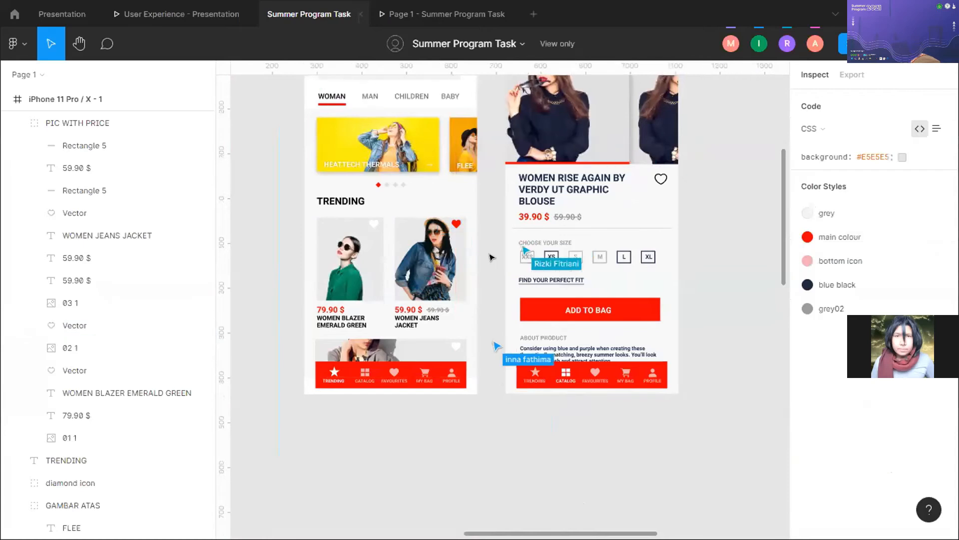
- Inspect the outlined heart icon's size and border beside the blouse title on the product detail screen
scroll(575, 245, right, 1)
scroll(650, 229, up, 5)
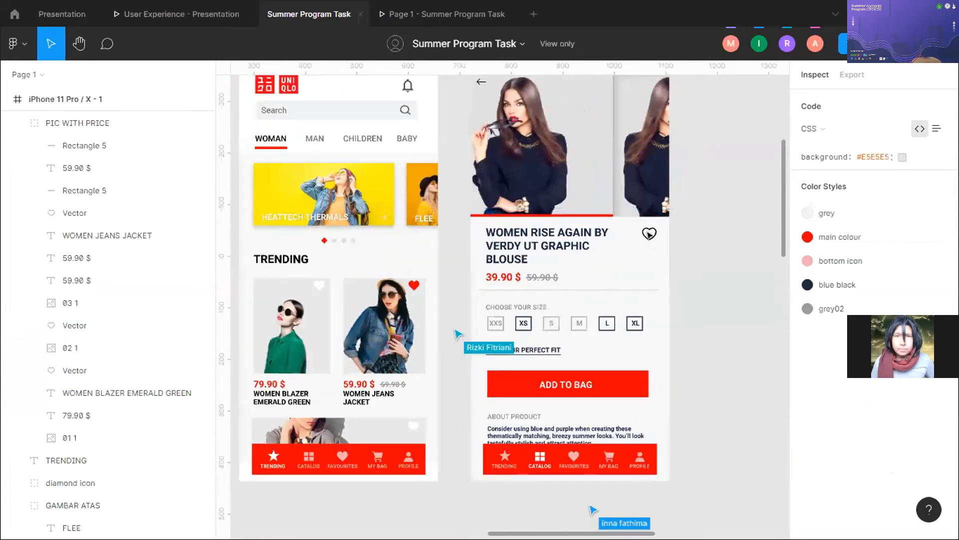
click(645, 226)
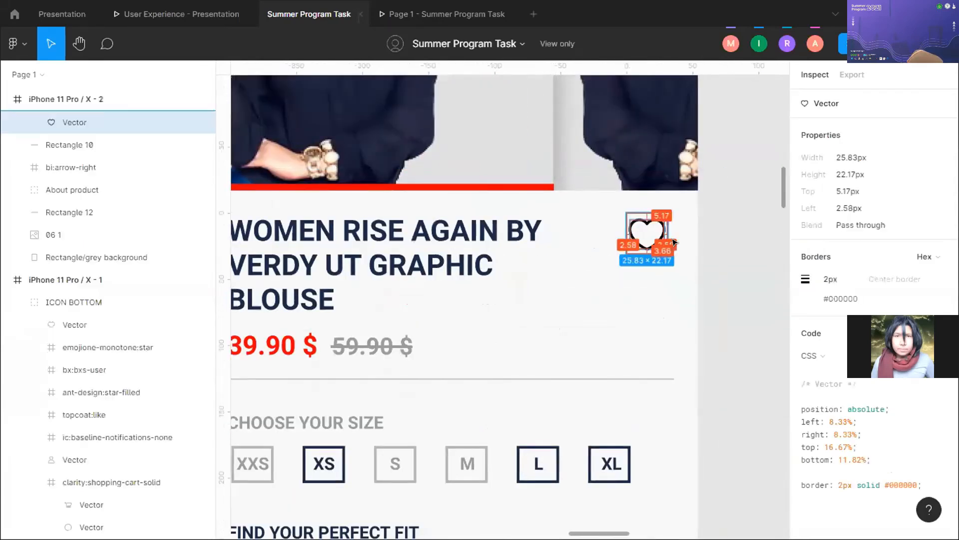
scroll(724, 488, down, 2)
click(725, 488)
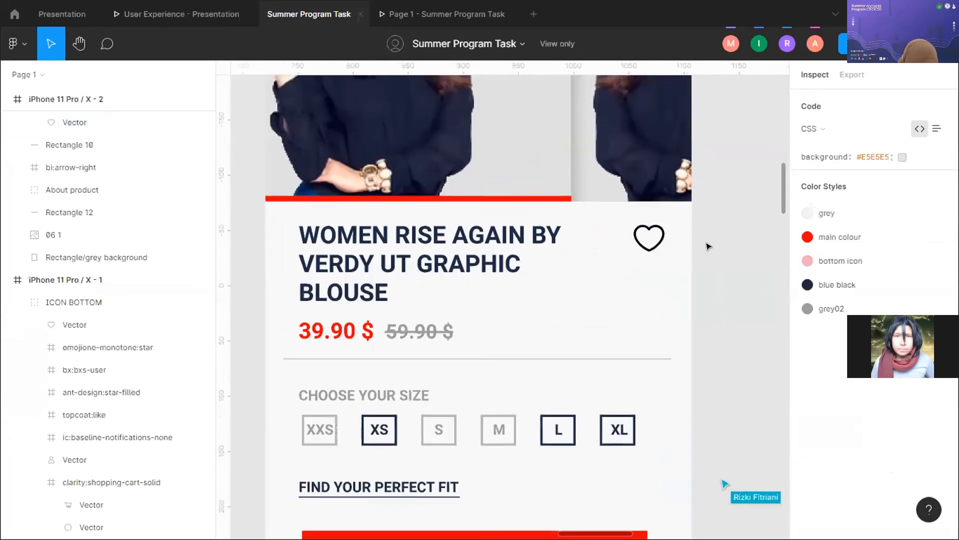
- Compare the overall layout of the home screen and the product detail screen side by side
scroll(706, 245, left, 4)
scroll(705, 245, down, 3)
scroll(704, 247, right, 1)
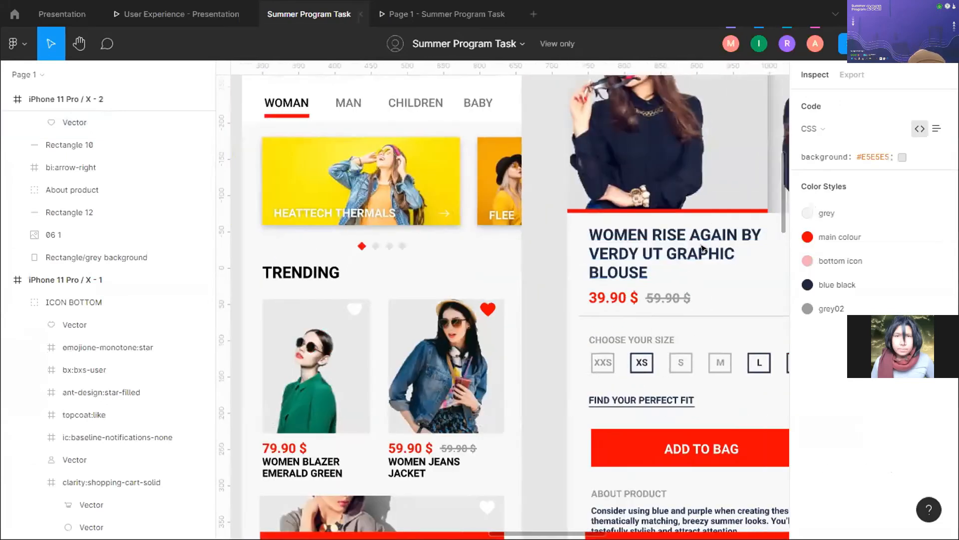
scroll(703, 248, down, 2)
scroll(704, 248, up, 3)
scroll(689, 257, up, 1)
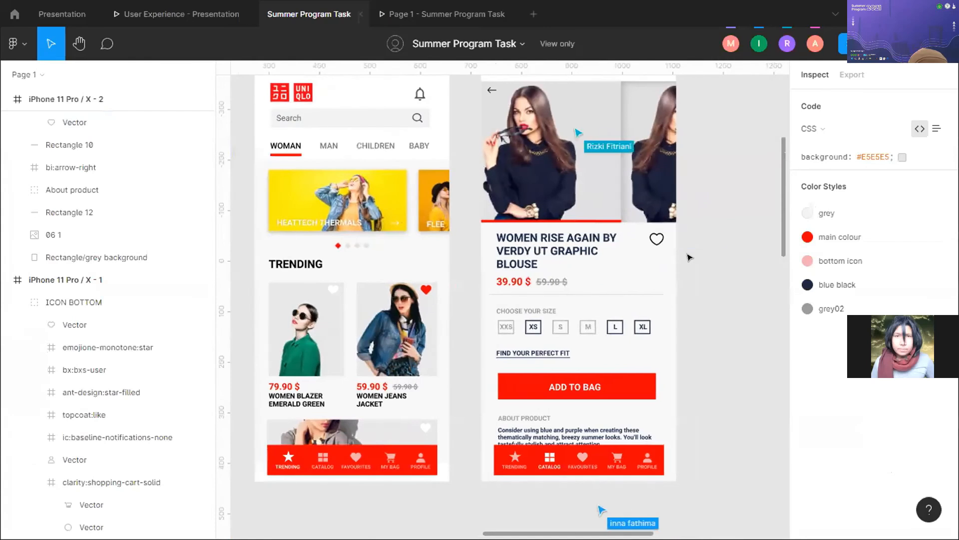
scroll(715, 203, up, 3)
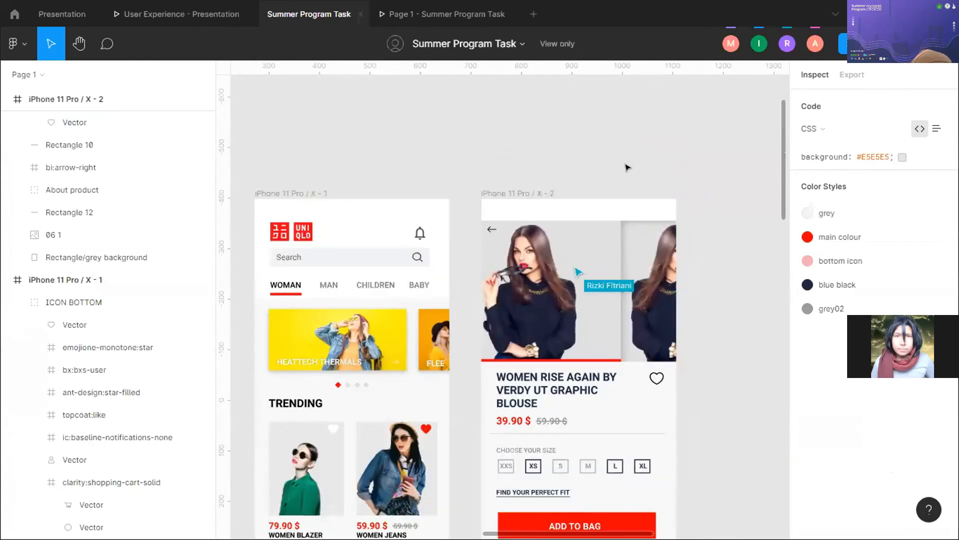
scroll(627, 167, down, 3)
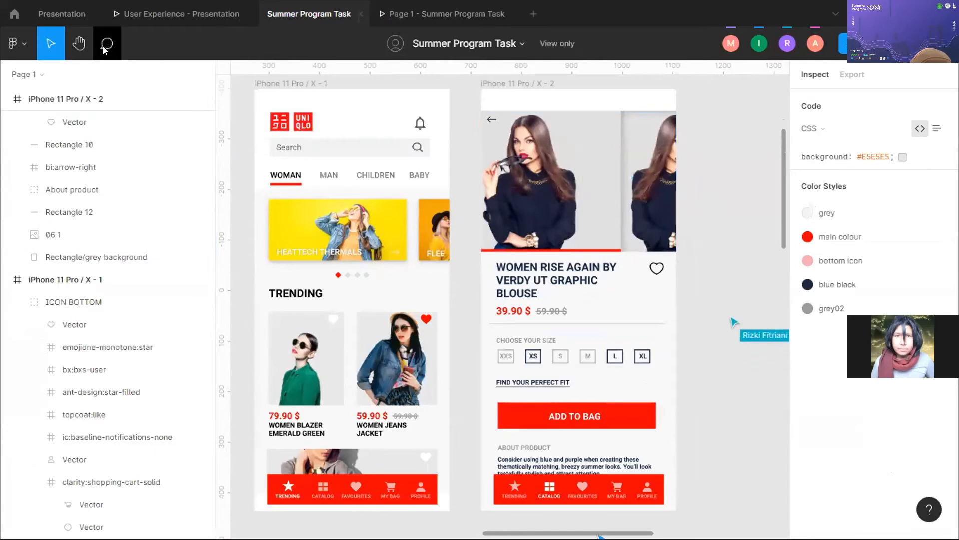
- Check the frame dimensions of iPhone 11 Pro / X - 1 and iPhone 11 Pro / X - 2
click(288, 85)
click(503, 85)
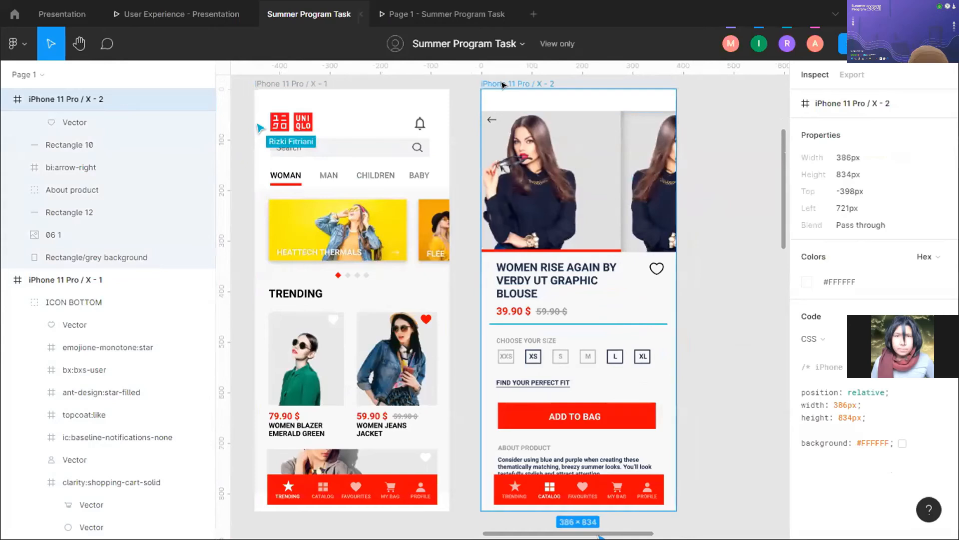
click(689, 155)
- Survey the canvas from the iPhone 11 Pro frames to the reference image and the mockup label frames below it
scroll(334, 298, down, 3)
scroll(334, 298, up, 2)
scroll(332, 280, up, 2)
scroll(331, 275, left, 4)
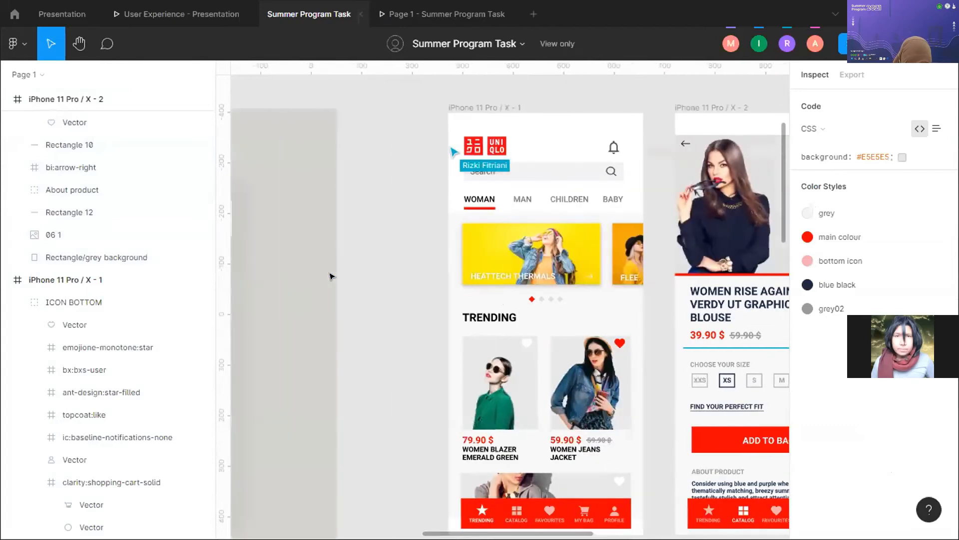
scroll(331, 276, right, 1)
scroll(331, 277, down, 5)
scroll(332, 275, right, 3)
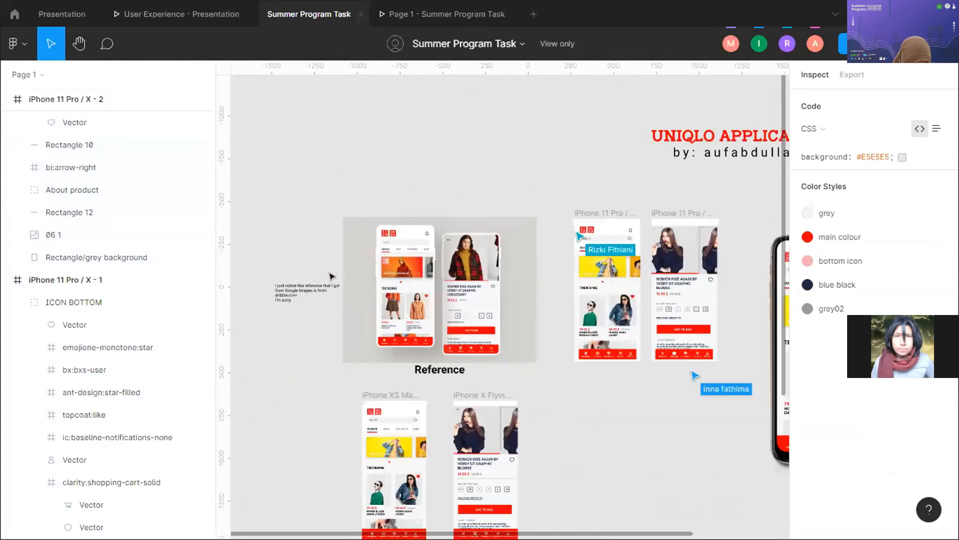
scroll(332, 275, down, 3)
scroll(404, 247, up, 2)
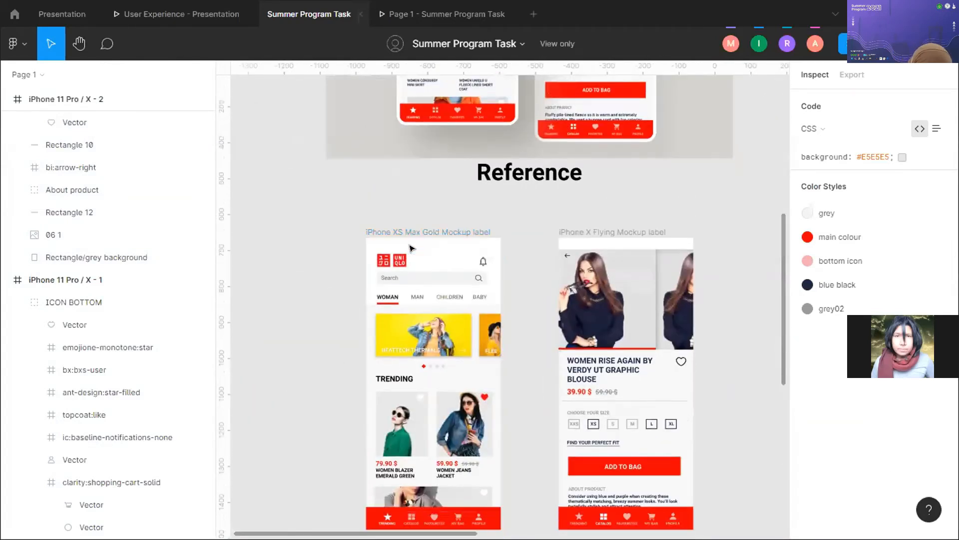
- Inspect the red bottom navigation rectangle in the iPhone X Flying Mockup label frame
scroll(409, 248, up, 2)
scroll(412, 260, down, 5)
click(442, 280)
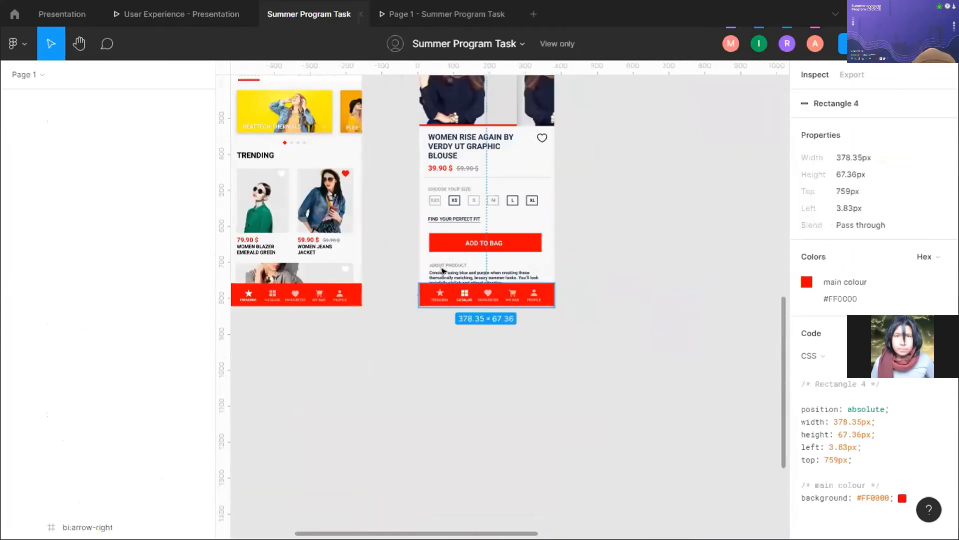
scroll(442, 271, up, 2)
scroll(442, 270, up, 2)
scroll(443, 270, down, 2)
scroll(443, 270, left, 5)
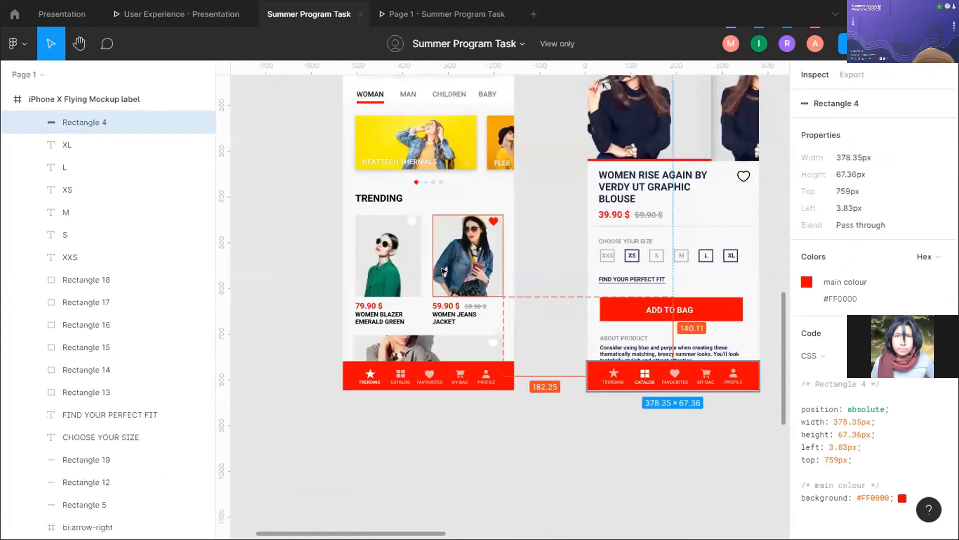
- Inspect the bottom navigation rectangle in the iPhone XS Max Gold Mockup label frame and check the navigation bar in the prototype preview
scroll(442, 272, up, 3)
scroll(443, 271, up, 2)
scroll(393, 412, down, 5)
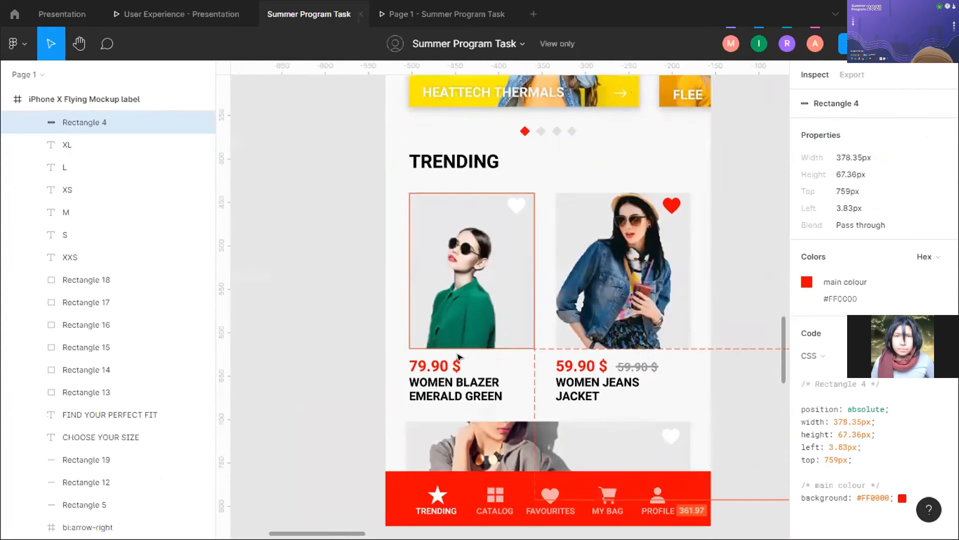
click(394, 412)
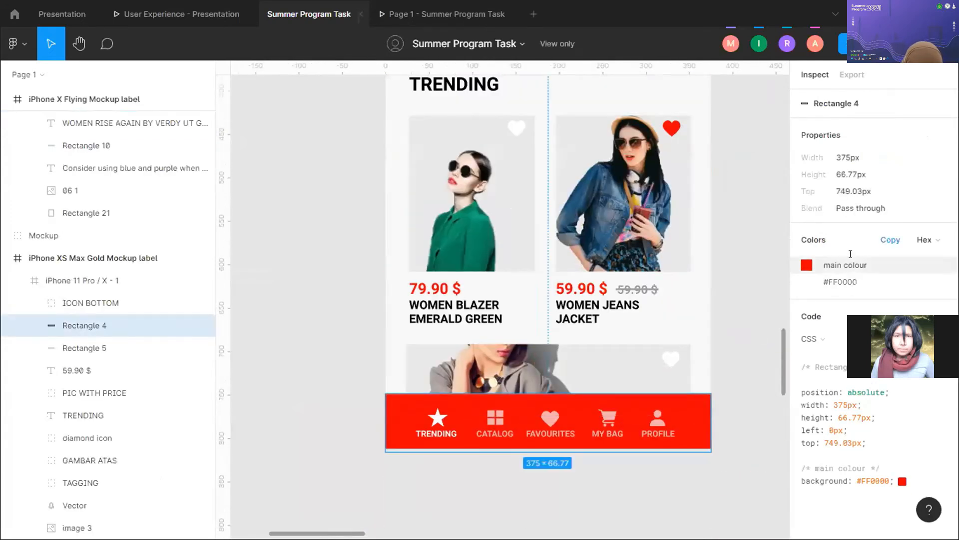
scroll(445, 168, up, 1)
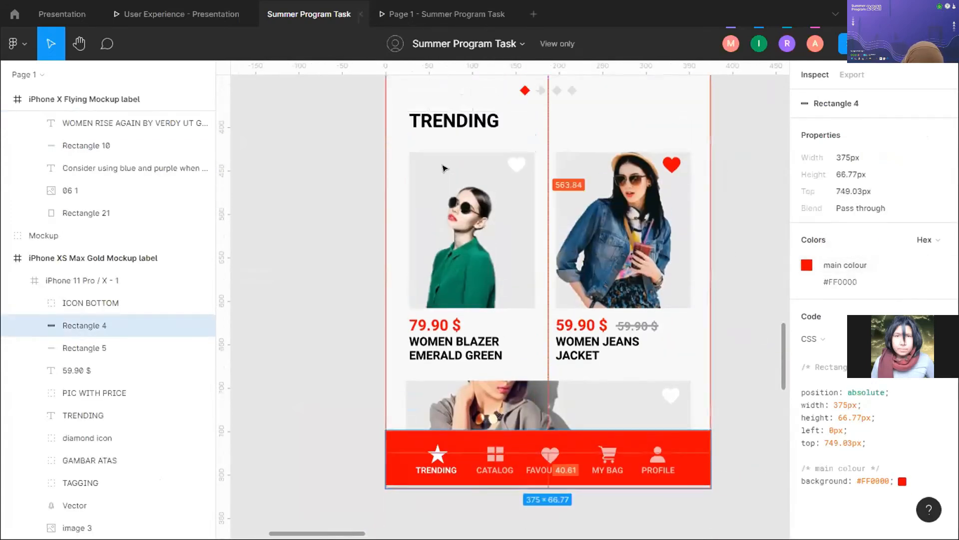
click(432, 14)
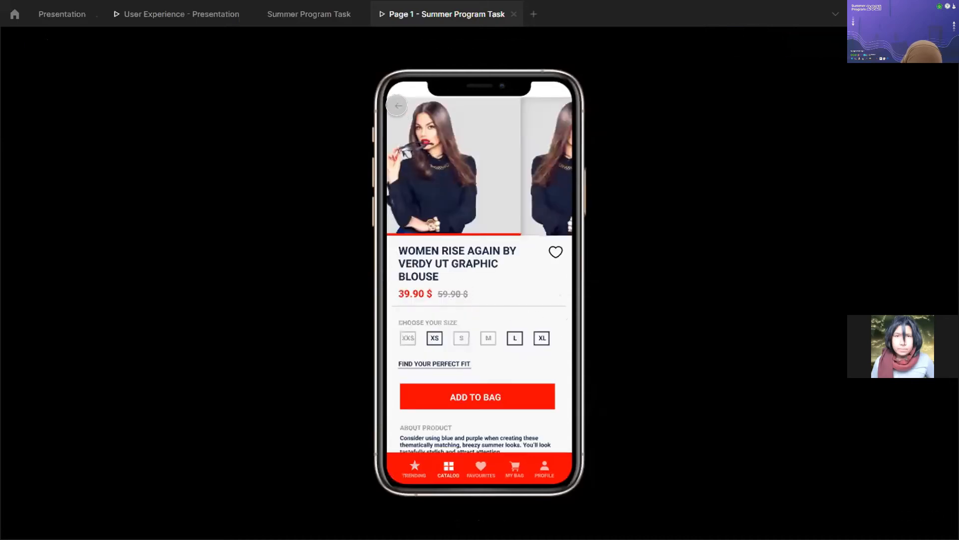
click(309, 14)
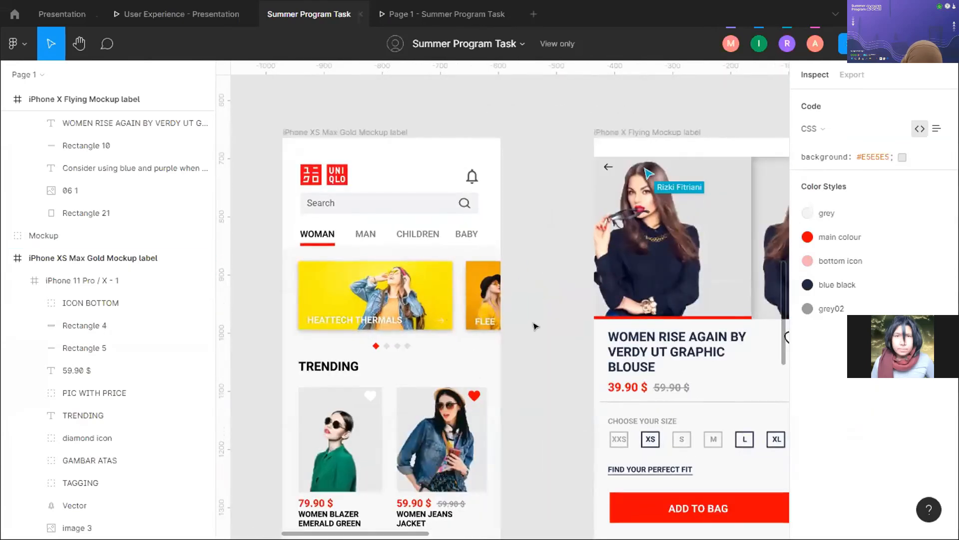
- Compare the bottom navigation bars of the two mockup label frames with those in the reference image
scroll(535, 327, down, 5)
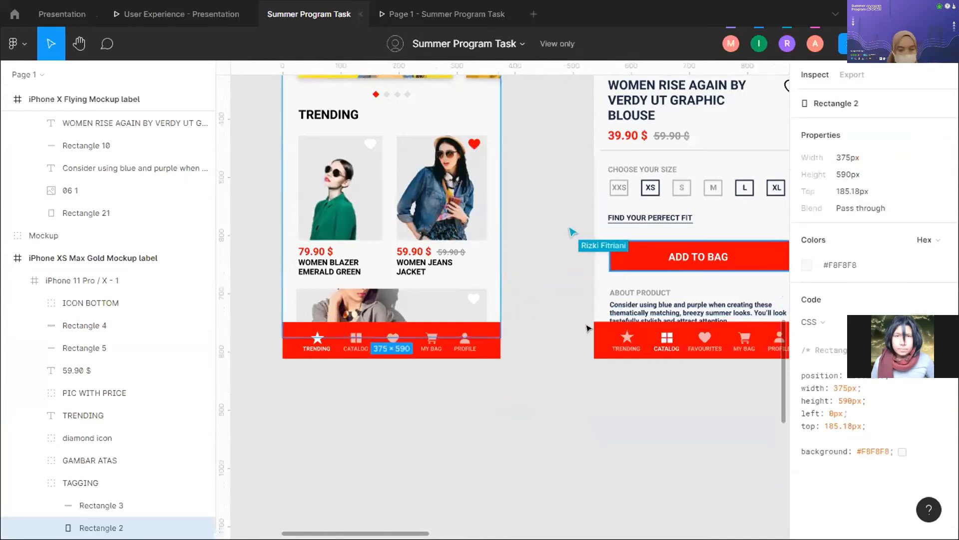
click(544, 313)
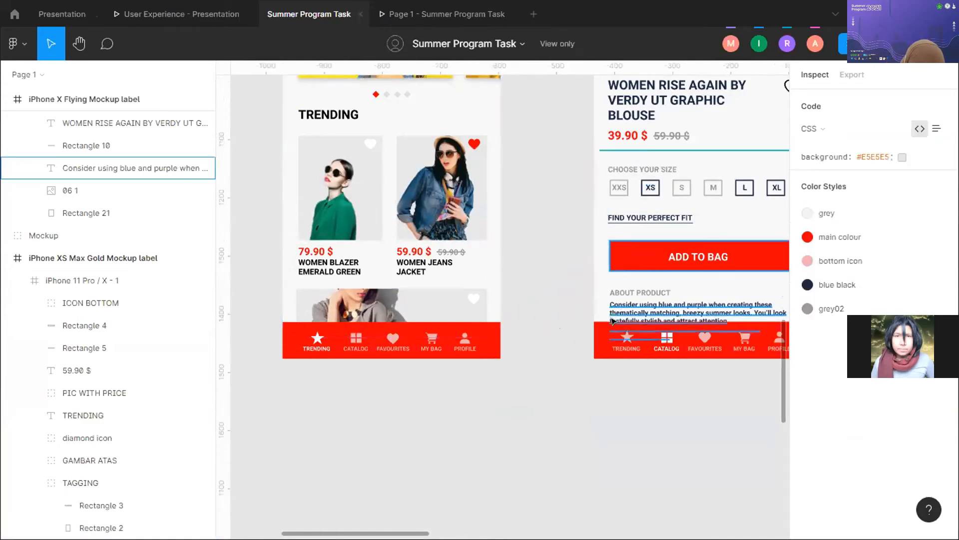
scroll(583, 305, up, 3)
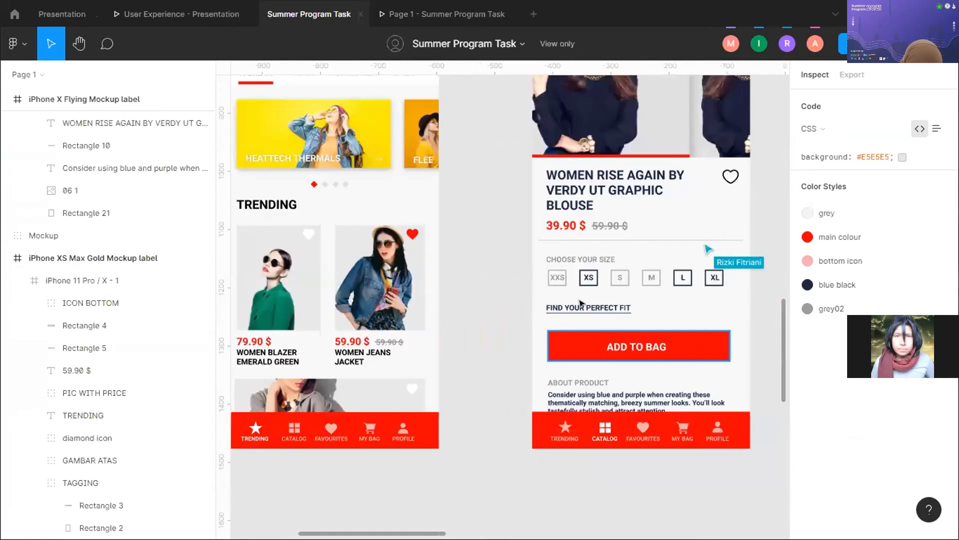
scroll(581, 303, down, 5)
scroll(575, 300, up, 3)
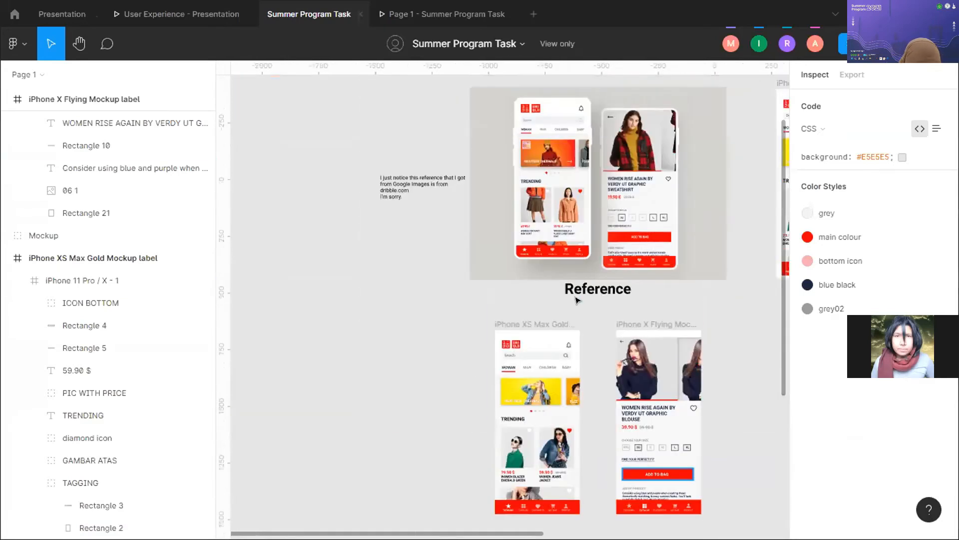
scroll(578, 299, up, 4)
scroll(577, 300, down, 2)
scroll(600, 325, up, 5)
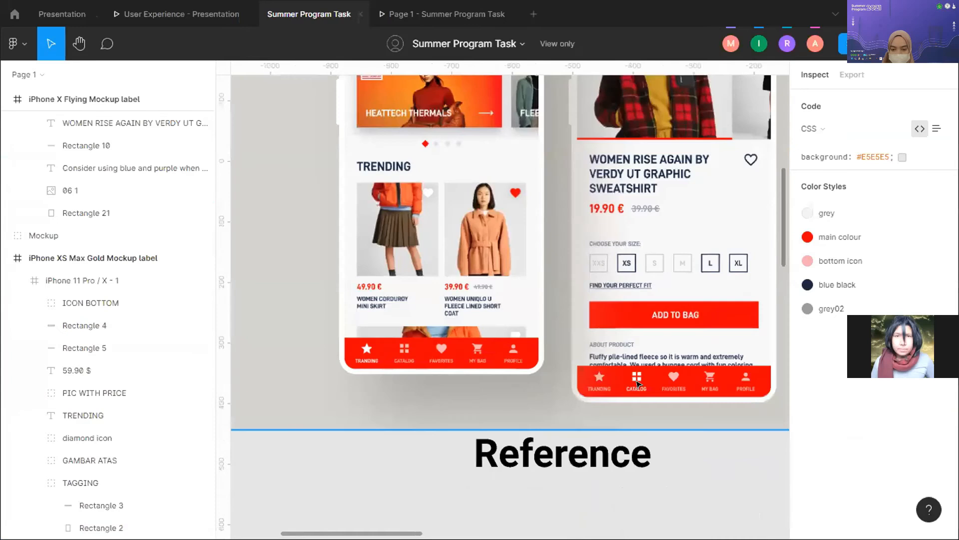
- Return to the two mockup label frames and review their bottom navigation icons and labels
scroll(640, 378, down, 5)
scroll(639, 379, down, 3)
scroll(640, 378, down, 5)
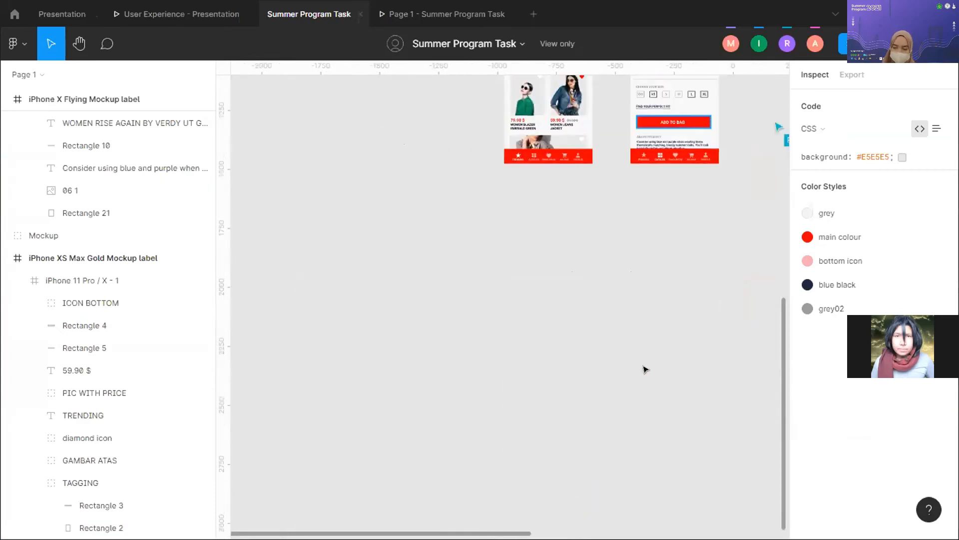
scroll(645, 369, up, 3)
scroll(640, 455, up, 6)
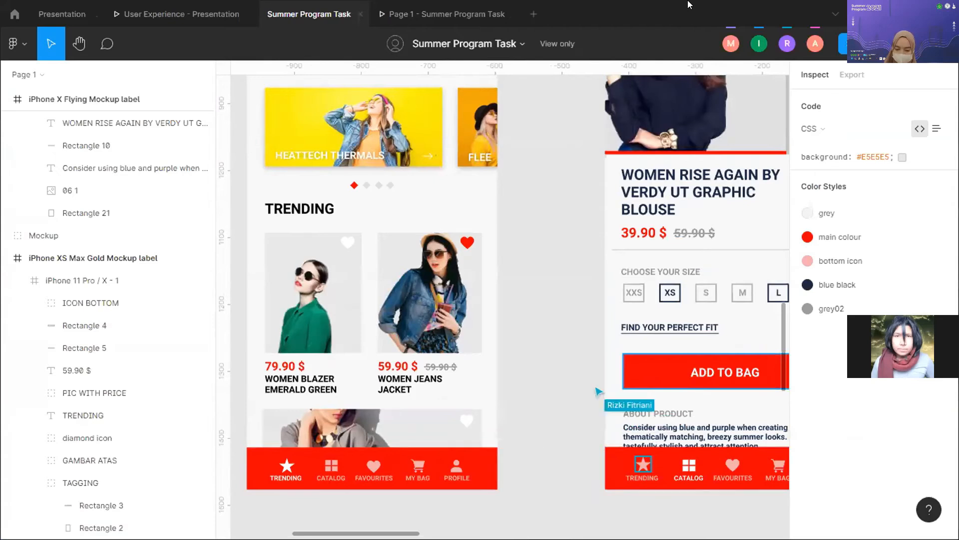
scroll(636, 198, up, 1)
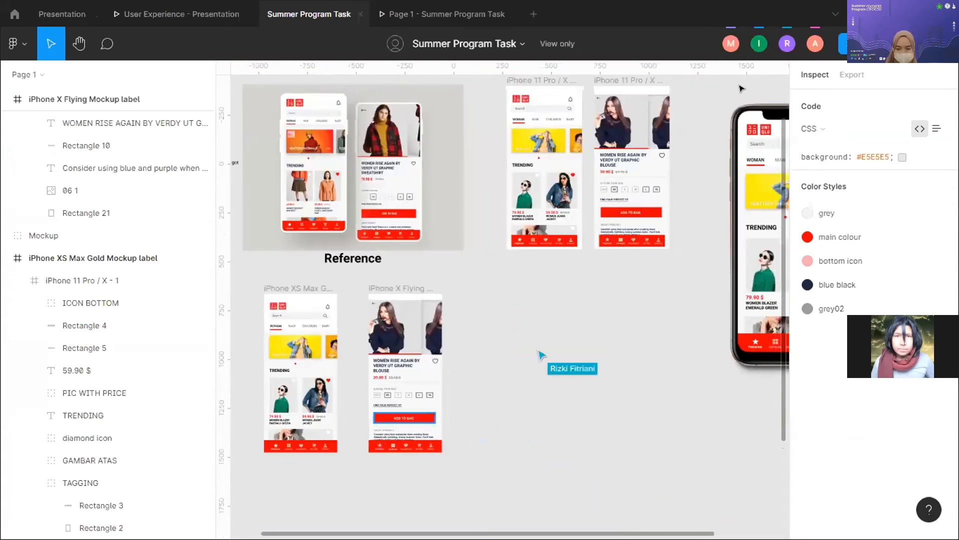
- Inspect the TRENDING star icon in the iPhone X Flying Mockup label frame and find it within the ICON BOTTOM group
scroll(362, 446, up, 5)
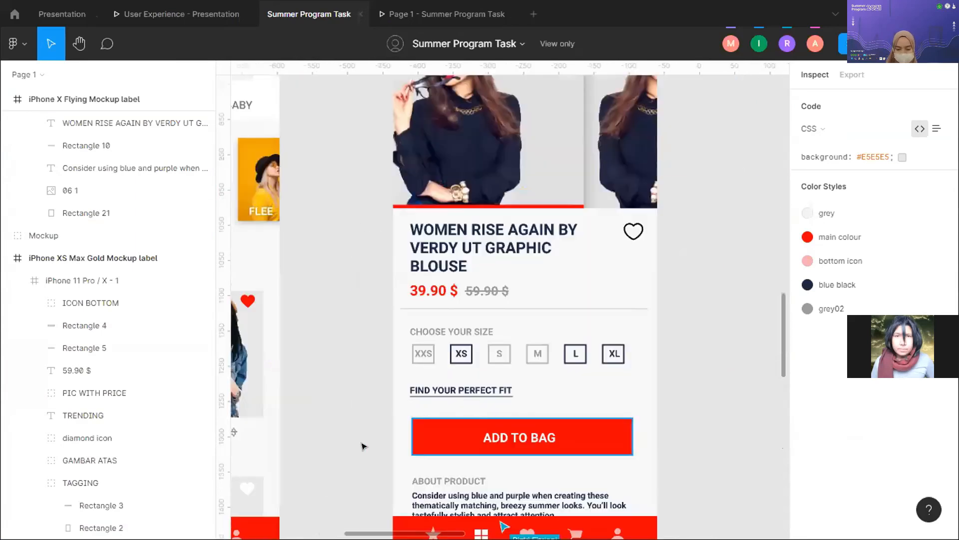
scroll(361, 446, down, 4)
scroll(429, 355, up, 4)
click(436, 315)
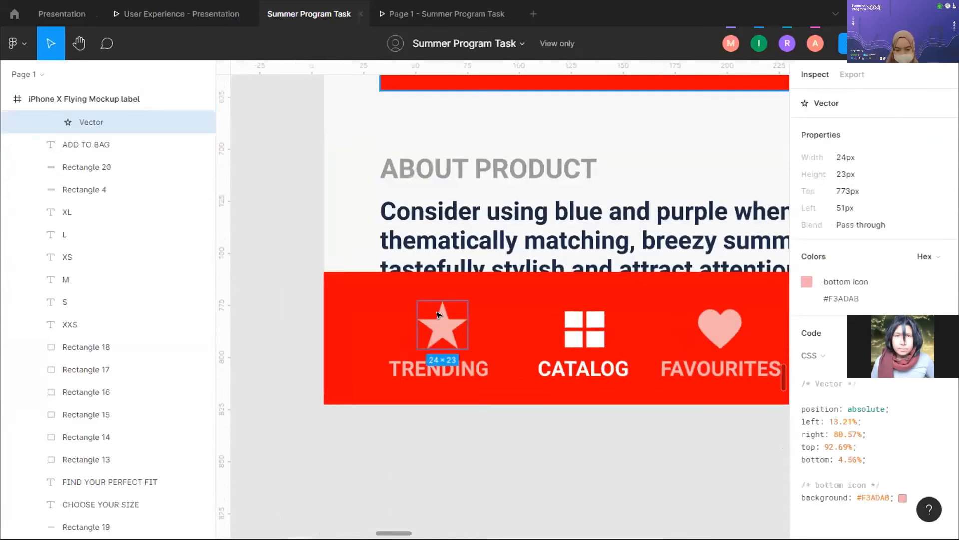
scroll(52, 184, up, 7)
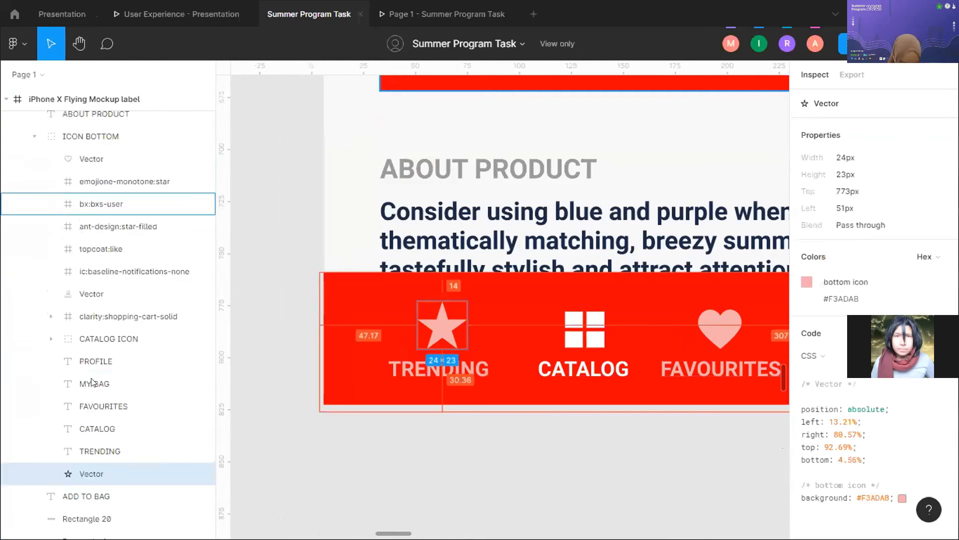
- Inspect the ic:baseline-notifications-none layer in the ICON BOTTOM group and locate it on the canvas
click(106, 298)
click(49, 277)
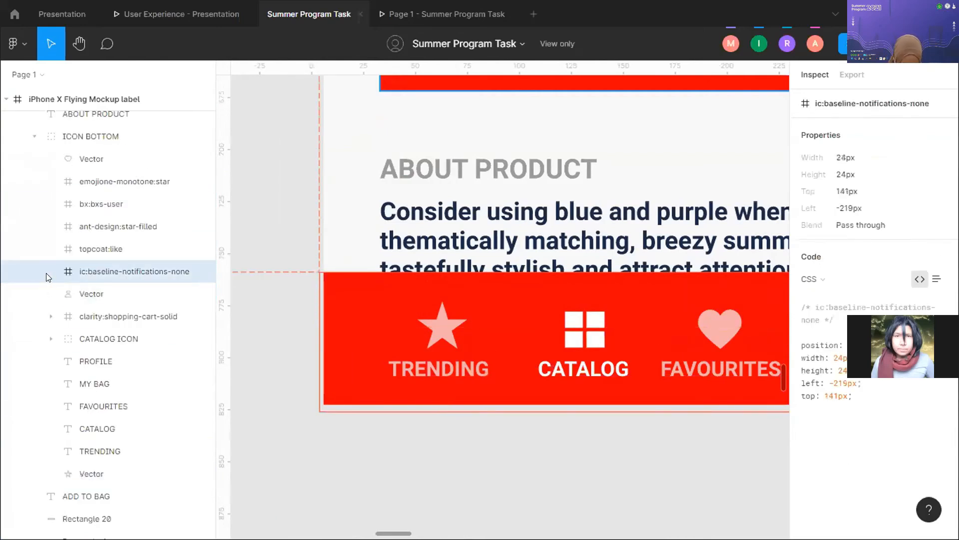
click(80, 255)
click(85, 263)
scroll(487, 315, down, 5)
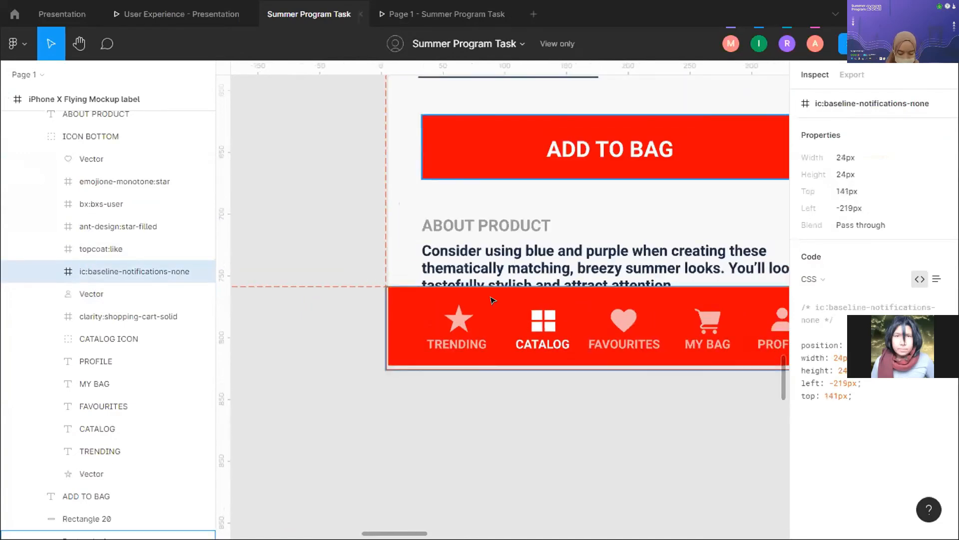
scroll(501, 292, down, 5)
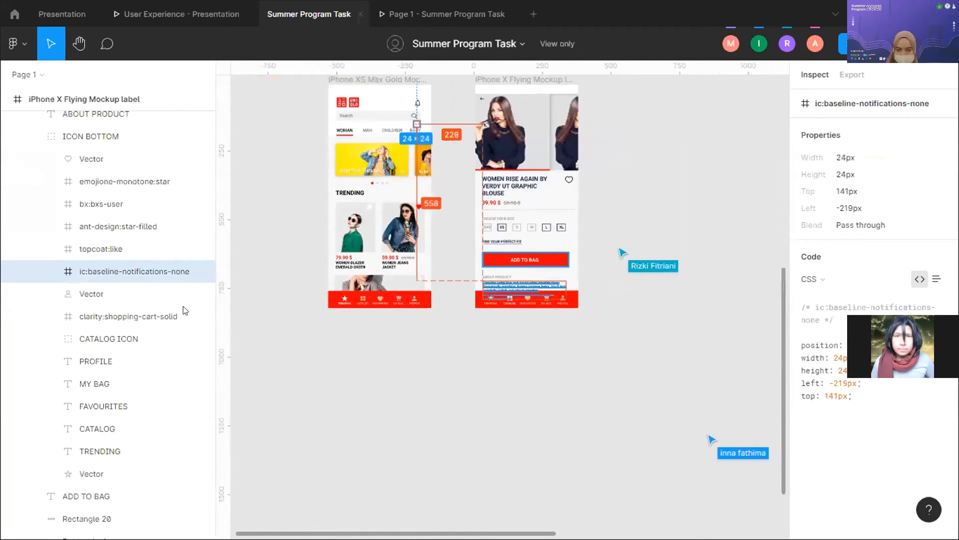
- Inspect the topcoat:like layer in the ICON BOTTOM group and compare it with its neighbouring icon layers
click(129, 258)
scroll(380, 197, up, 5)
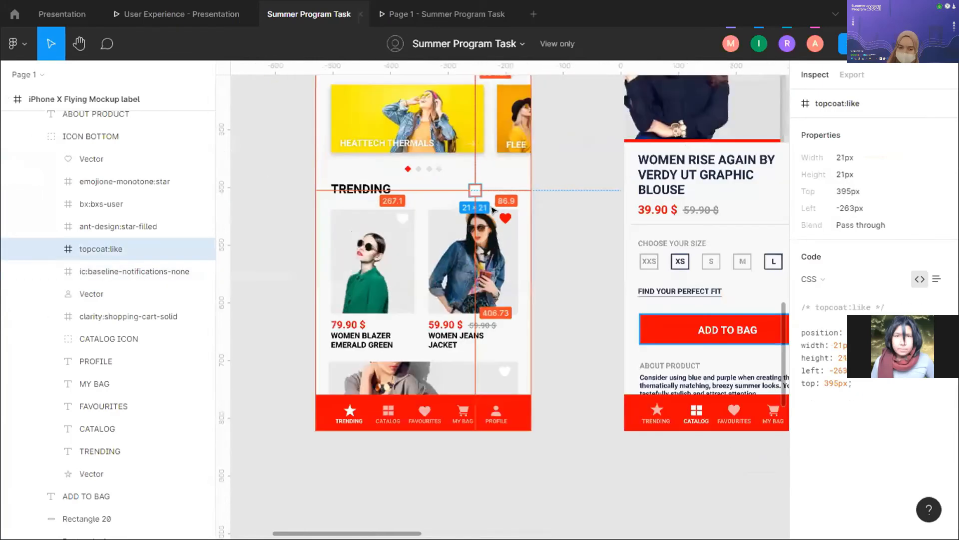
scroll(514, 211, up, 3)
click(90, 271)
click(90, 249)
click(90, 222)
click(90, 249)
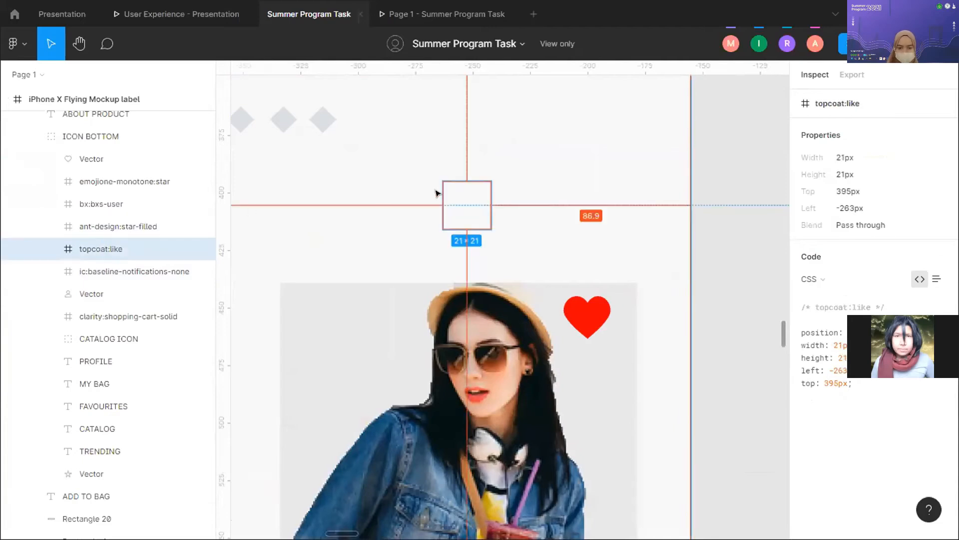
- Examine where the topcoat:like frame sits relative to the TRENDING heading, the carousel dots and the product photos
scroll(437, 191, down, 3)
scroll(464, 201, down, 2)
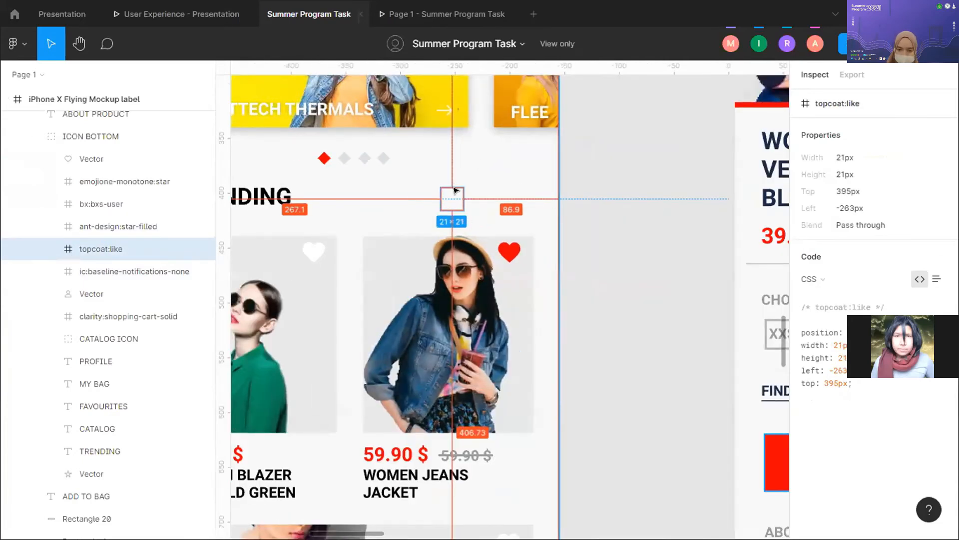
scroll(446, 199, up, 3)
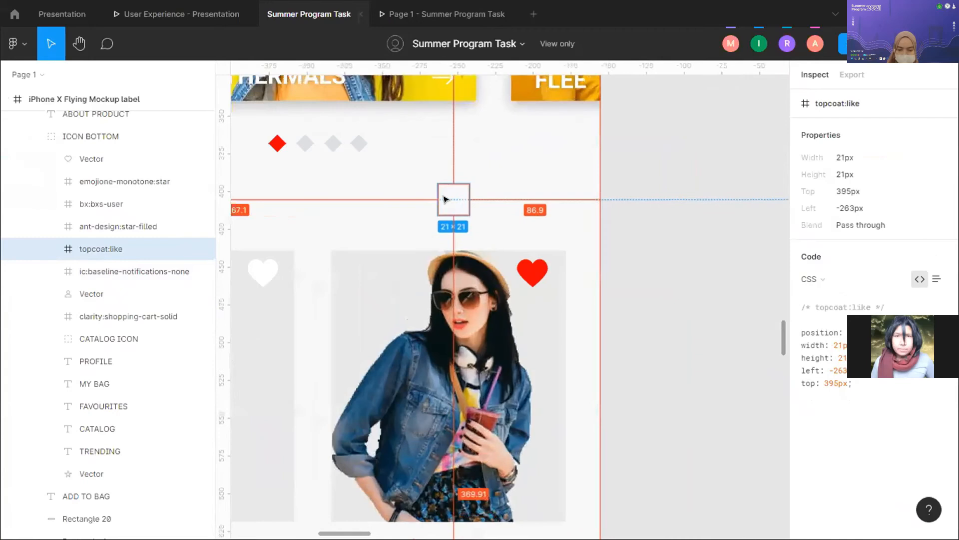
scroll(447, 200, down, 5)
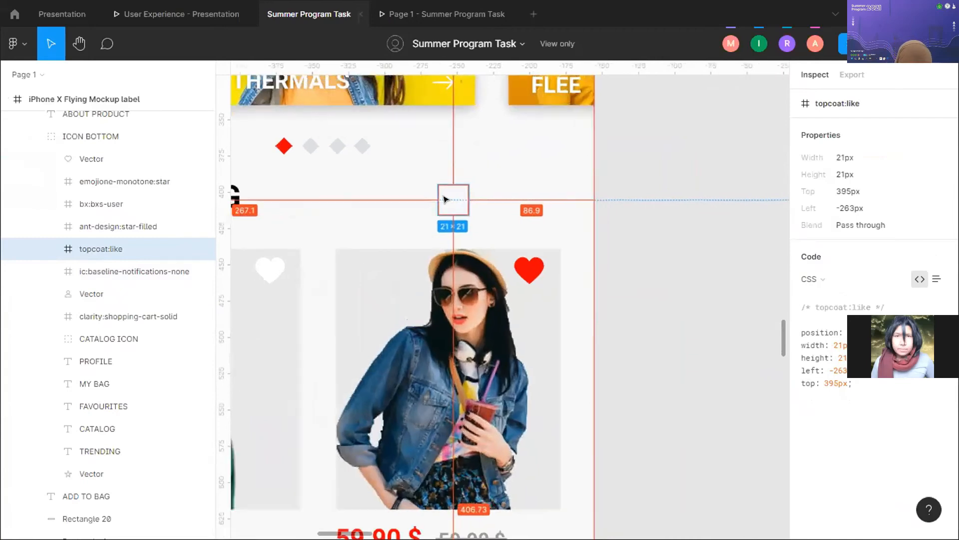
scroll(447, 200, up, 3)
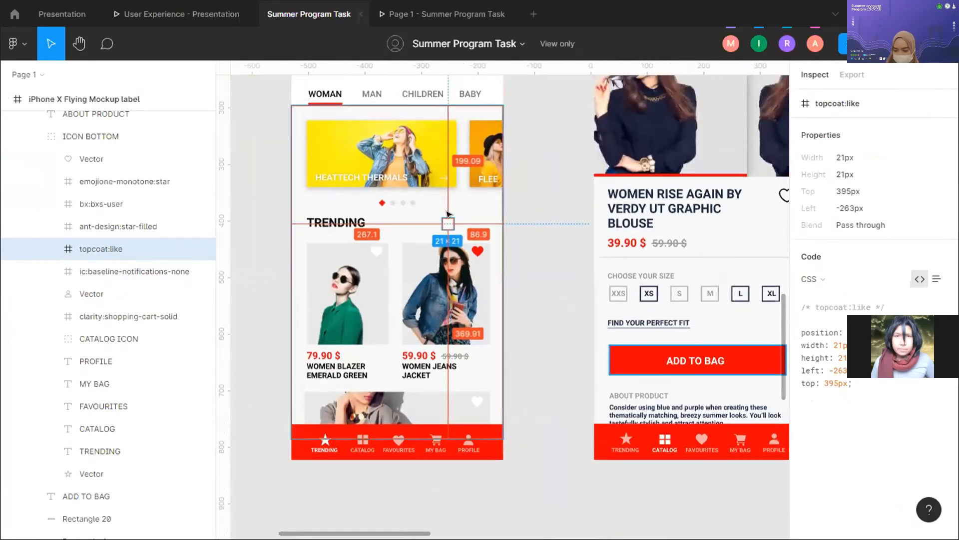
scroll(434, 325, up, 3)
scroll(433, 325, up, 2)
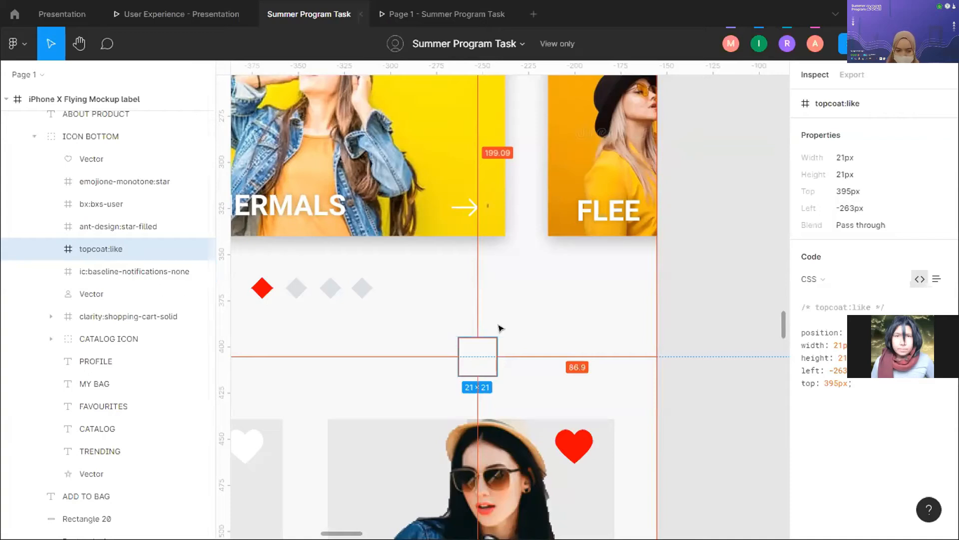
scroll(480, 347, down, 5)
scroll(503, 368, up, 3)
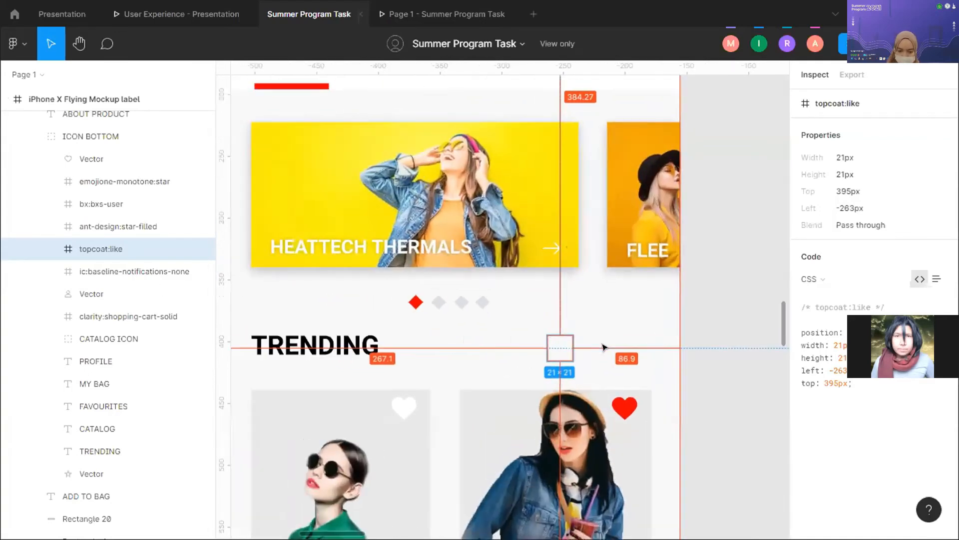
scroll(603, 347, up, 4)
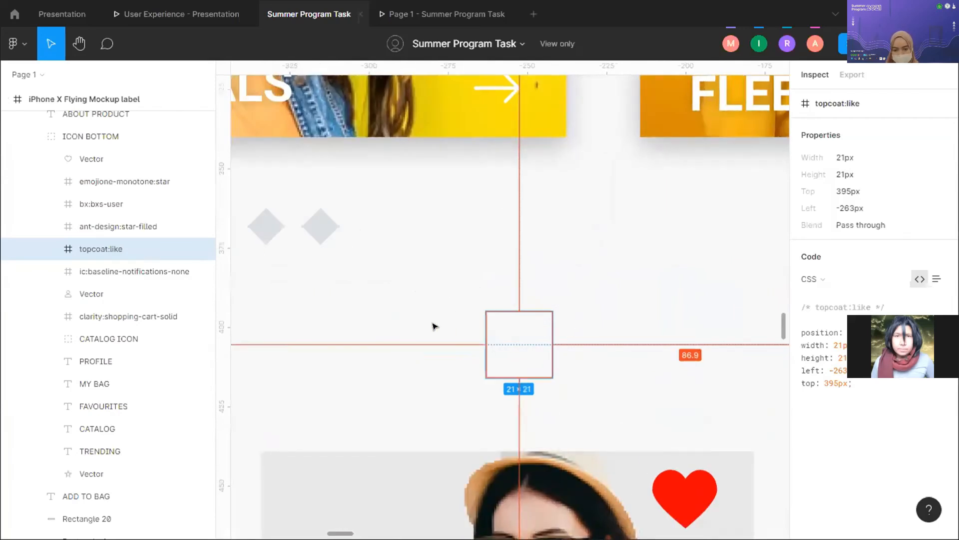
scroll(433, 326, down, 5)
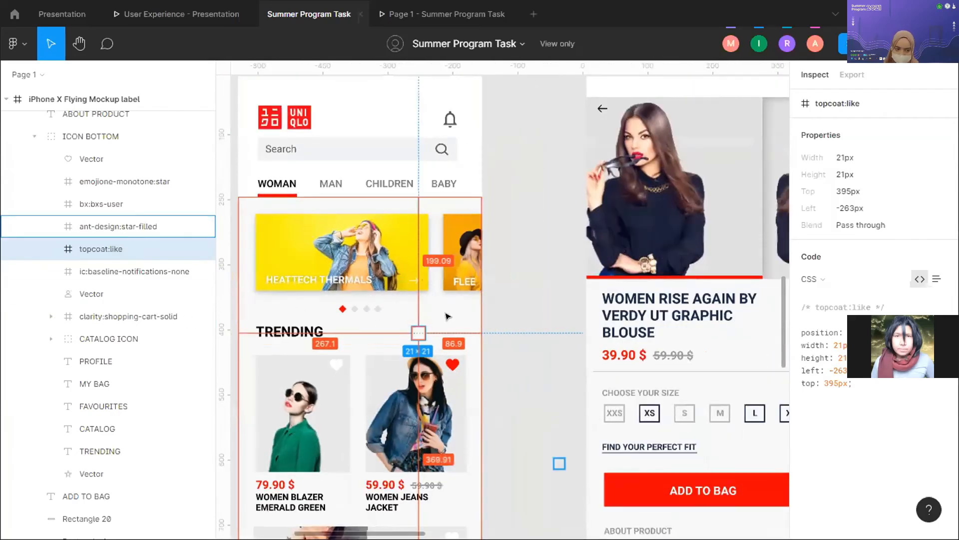
- Inspect the ant-design:star-filled and bx:bxs-user layers and check the bx:bxs-user frame's location over the jeans jacket photo
click(112, 227)
scroll(582, 487, up, 3)
click(115, 204)
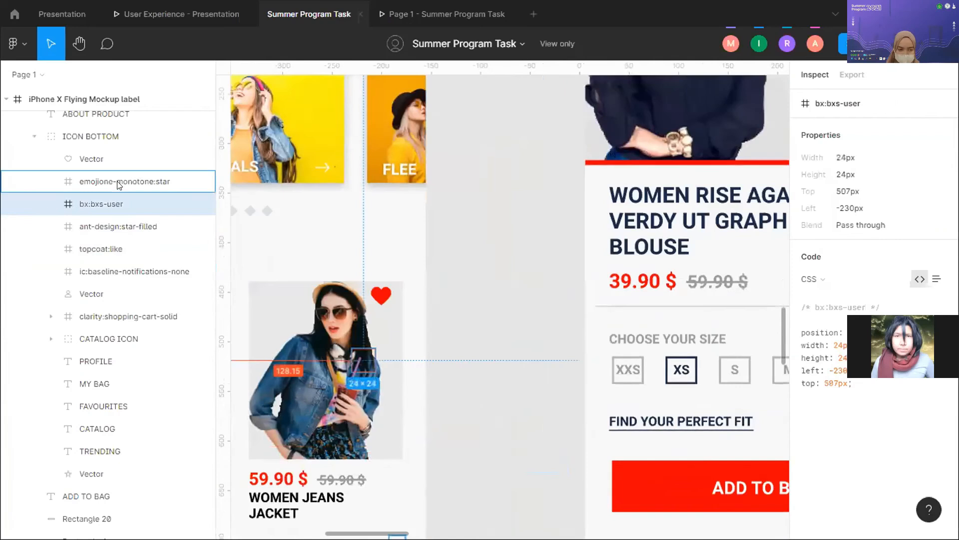
scroll(368, 365, up, 10)
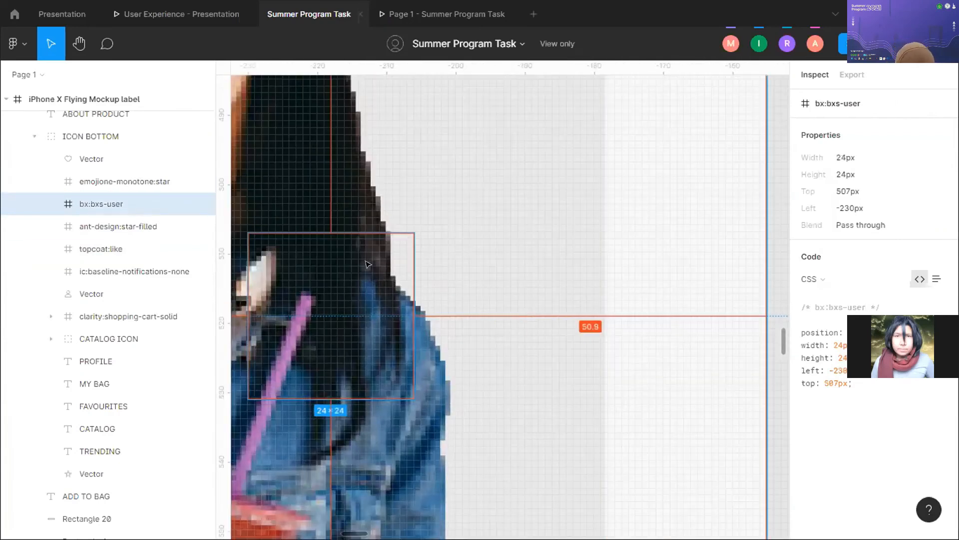
scroll(515, 288, down, 10)
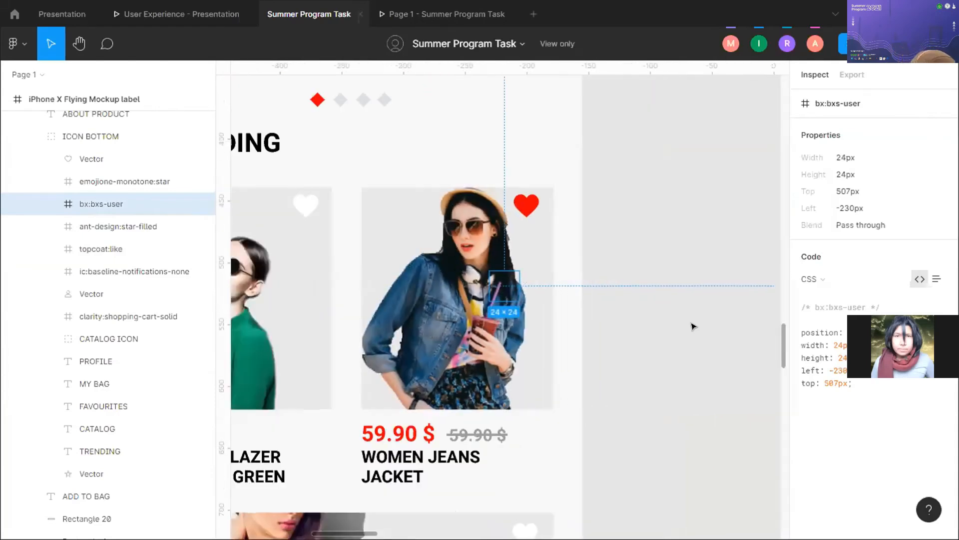
click(713, 283)
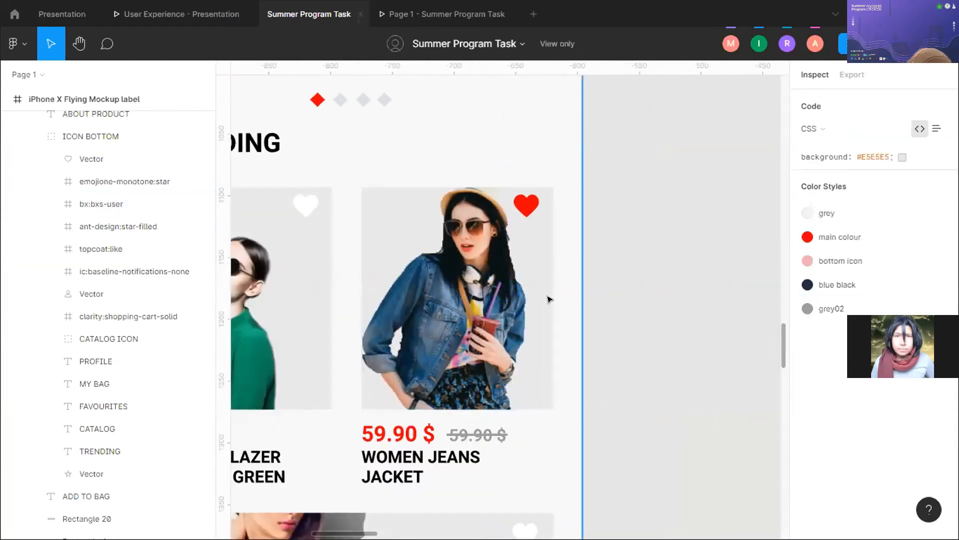
- Show the iPhone XS Max Gold Mockup label frame's code as Android and read through it
scroll(548, 298, down, 3)
scroll(446, 243, down, 3)
scroll(415, 191, up, 4)
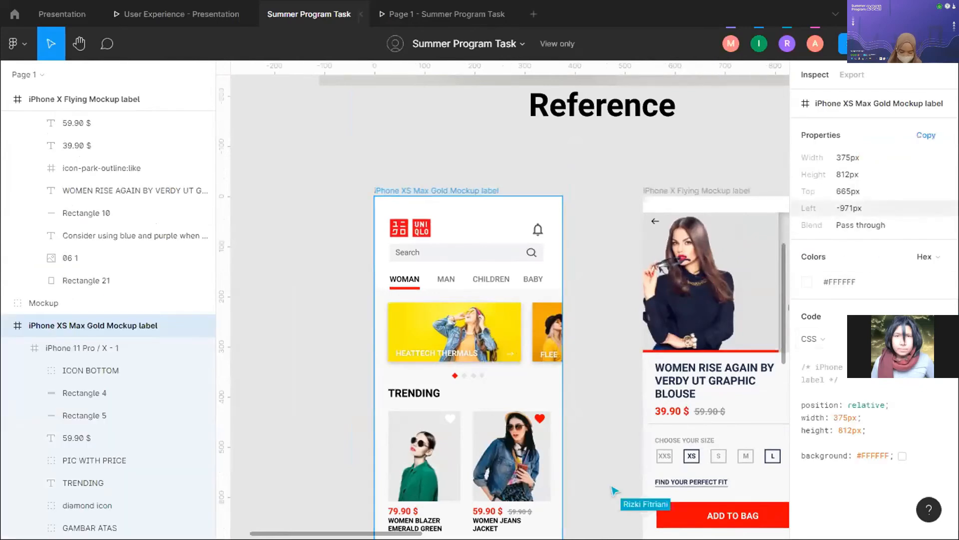
click(870, 339)
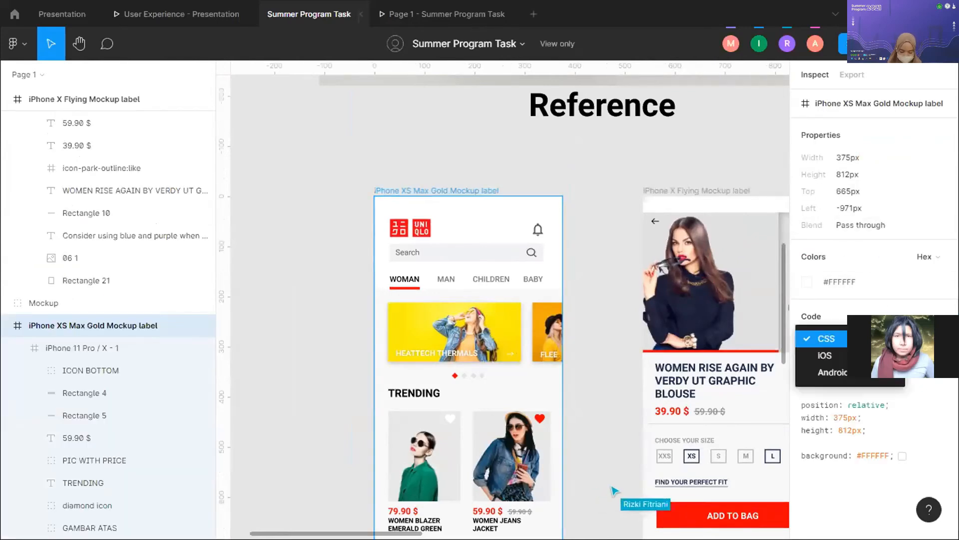
click(880, 375)
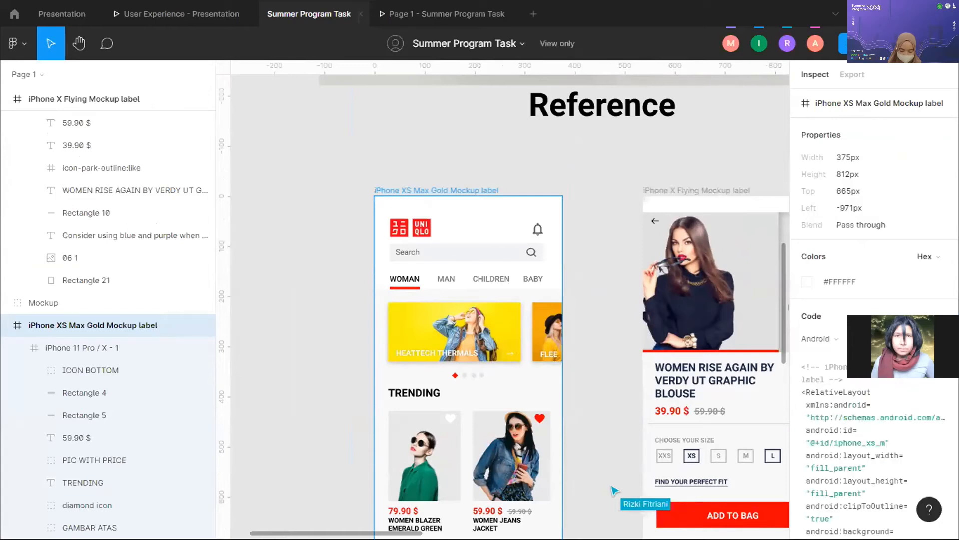
scroll(914, 289, down, 10)
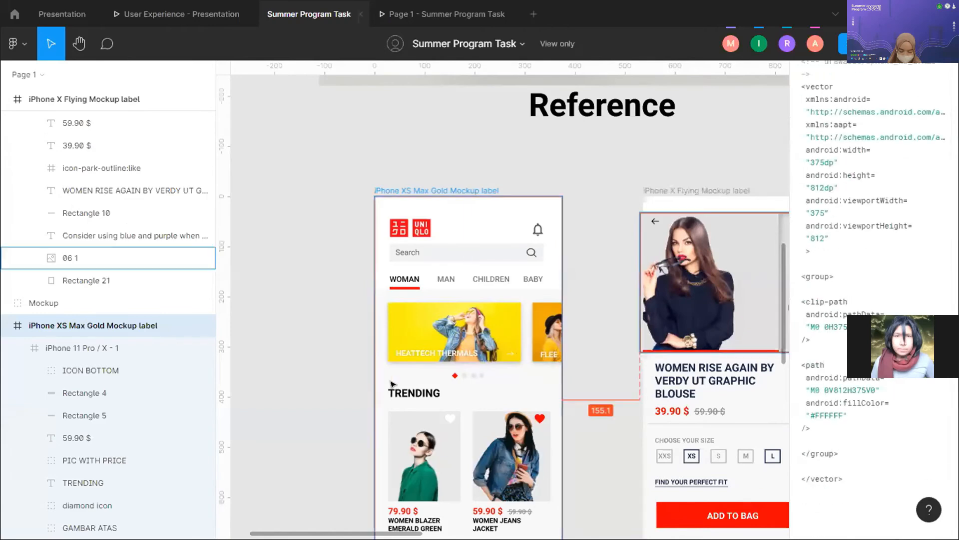
- Examine the TRENDING section of the iPhone XS Max Gold Mockup label frame and mark the empty area beside its heading
scroll(440, 358, up, 5)
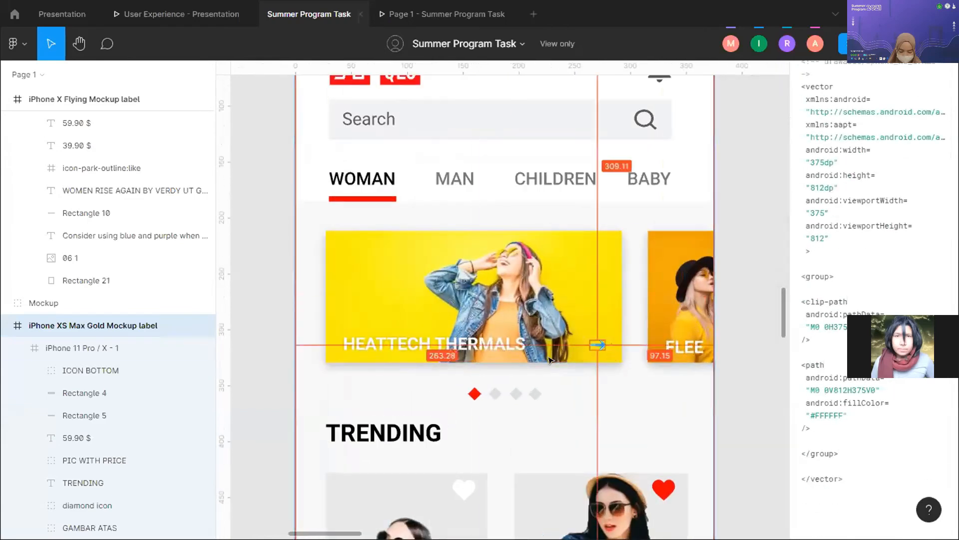
scroll(574, 358, down, 5)
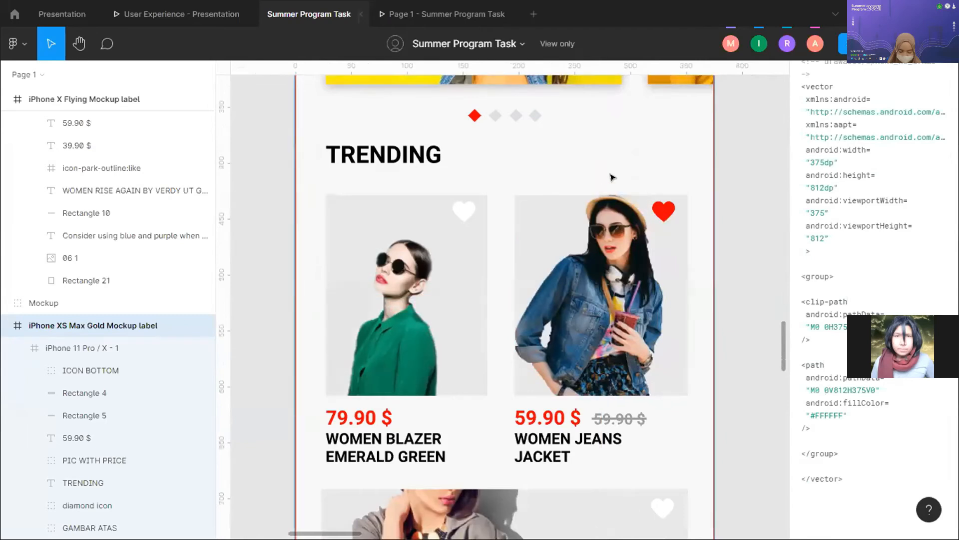
scroll(571, 142, up, 3)
click(728, 199)
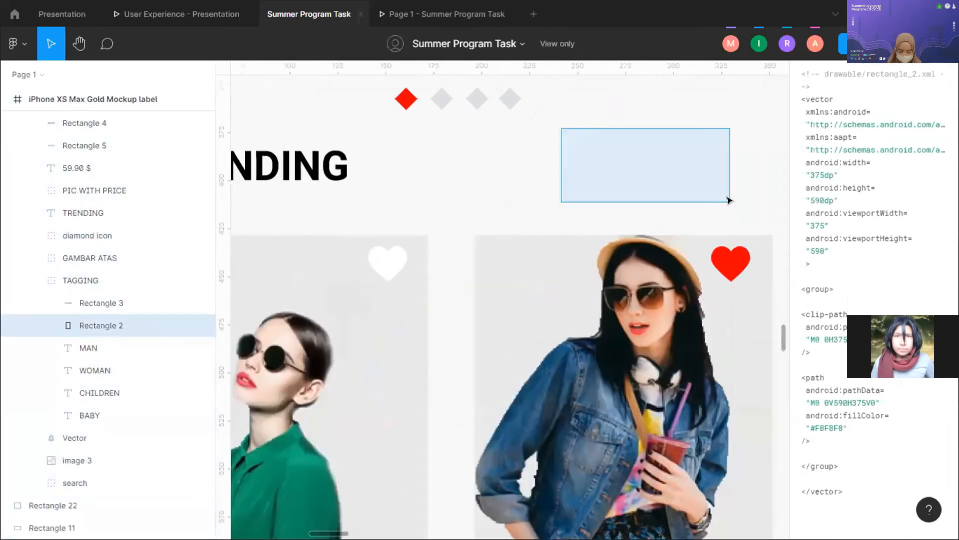
- Inspect the layers of the iPhone 11 Pro / X - 1 frame from PIC WITH PRICE up to the ICON BOTTOM group and locate that group's bounds
scroll(56, 243, up, 3)
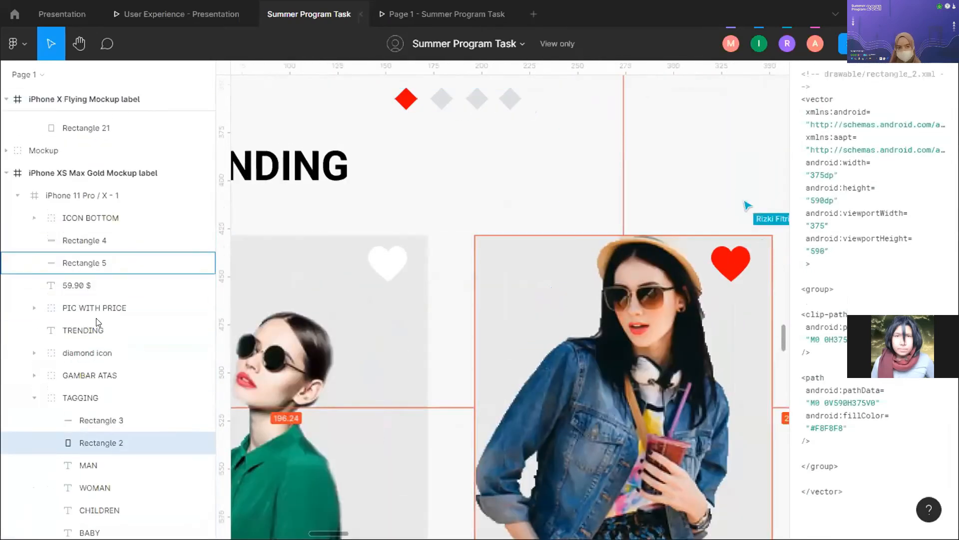
click(101, 300)
click(96, 285)
click(94, 262)
click(118, 241)
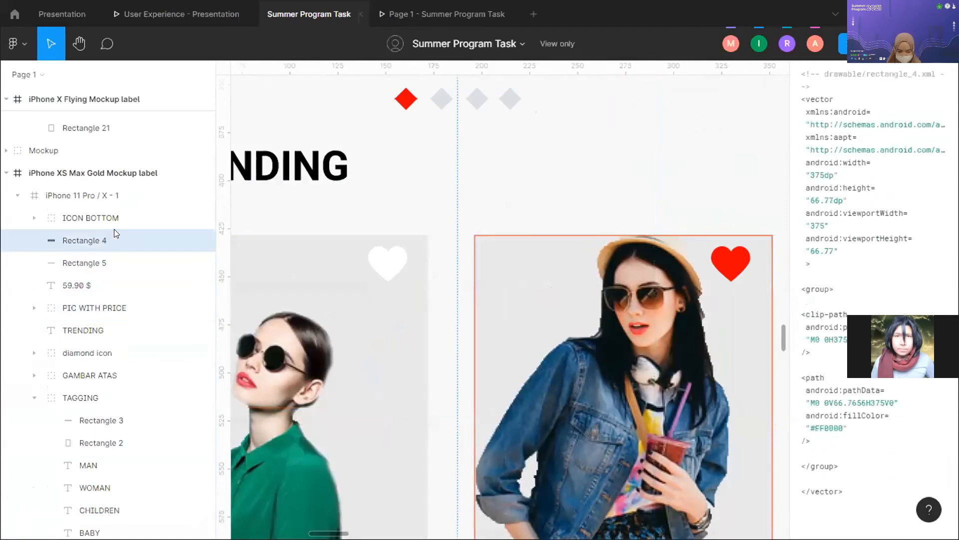
click(39, 209)
key(shift+2)
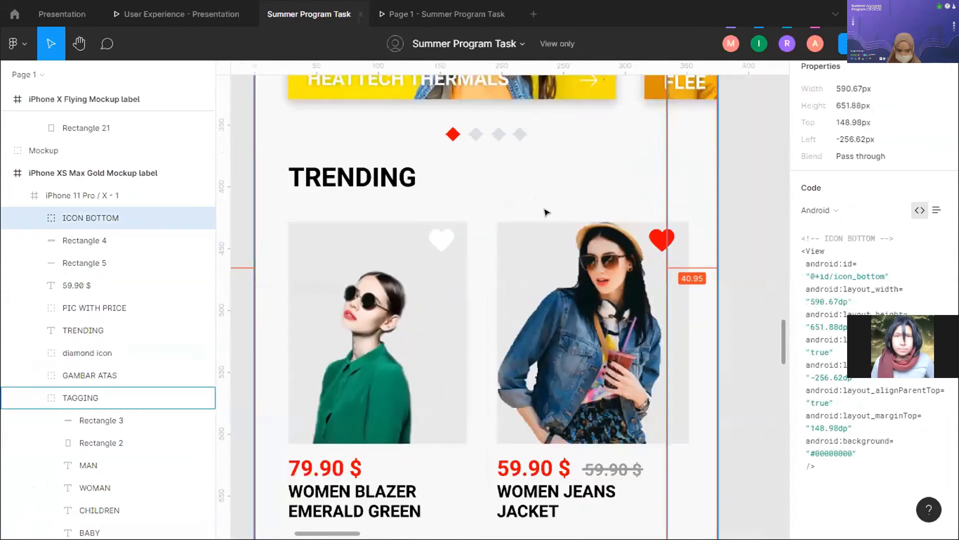
scroll(547, 214, down, 5)
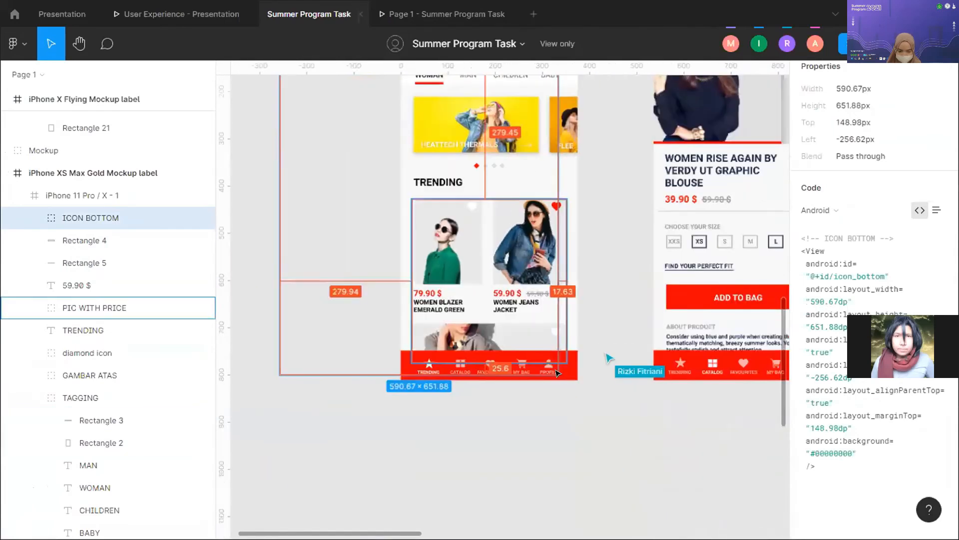
- Inspect the red bottom navigation bar, its heart icon and one square of the catalog icon
click(581, 360)
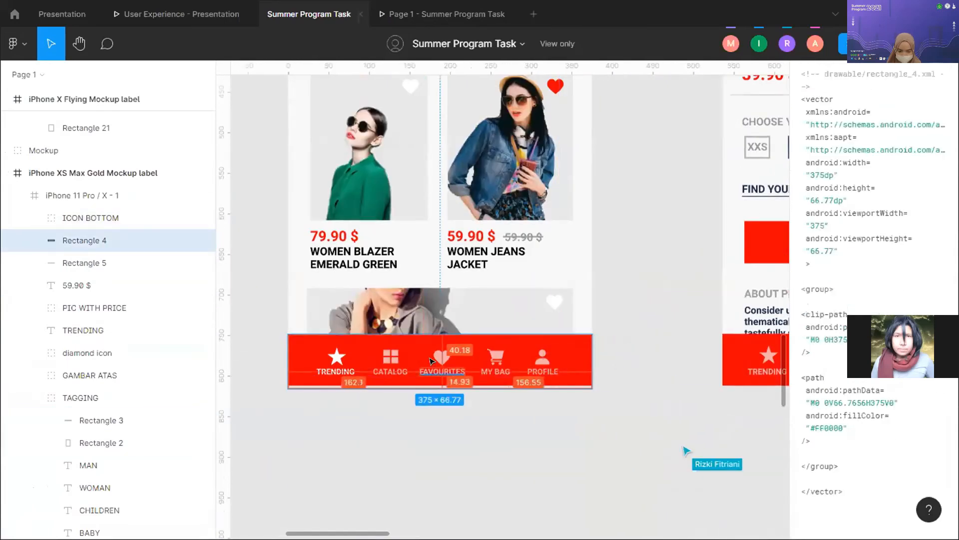
click(441, 357)
scroll(442, 357, up, 5)
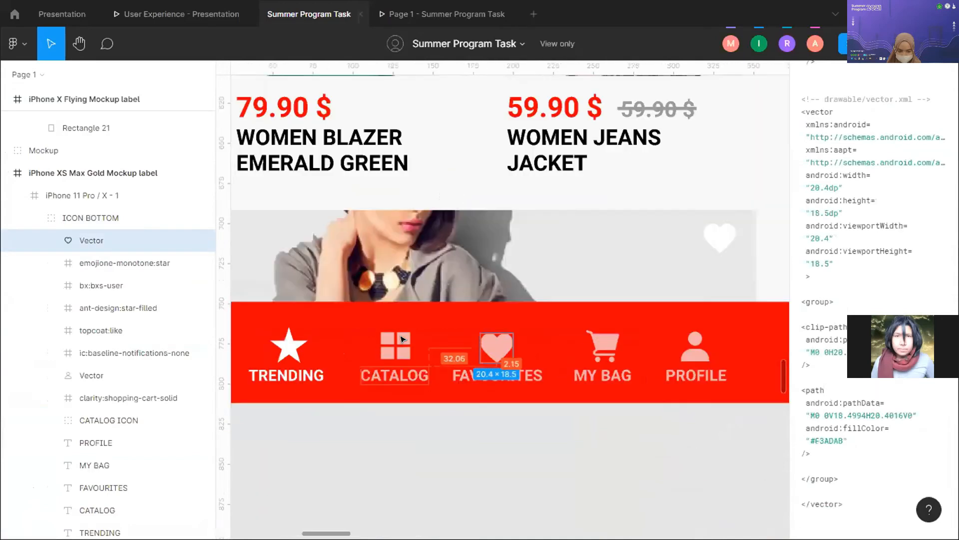
shift+click(406, 334)
scroll(497, 348, down, 3)
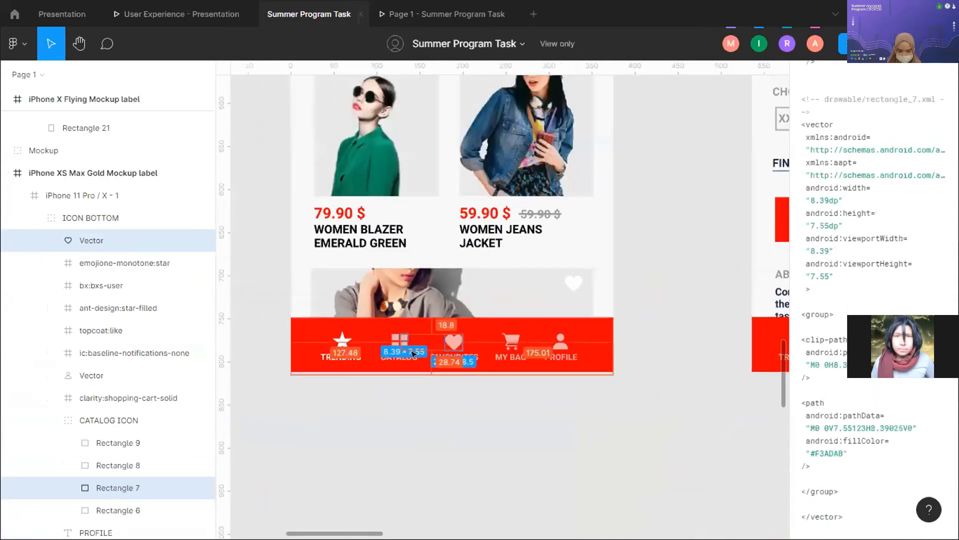
- Inspect the MY BAG cart vector and its parent clarity:shopping-cart-solid frame
click(510, 343)
scroll(567, 347, up, 2)
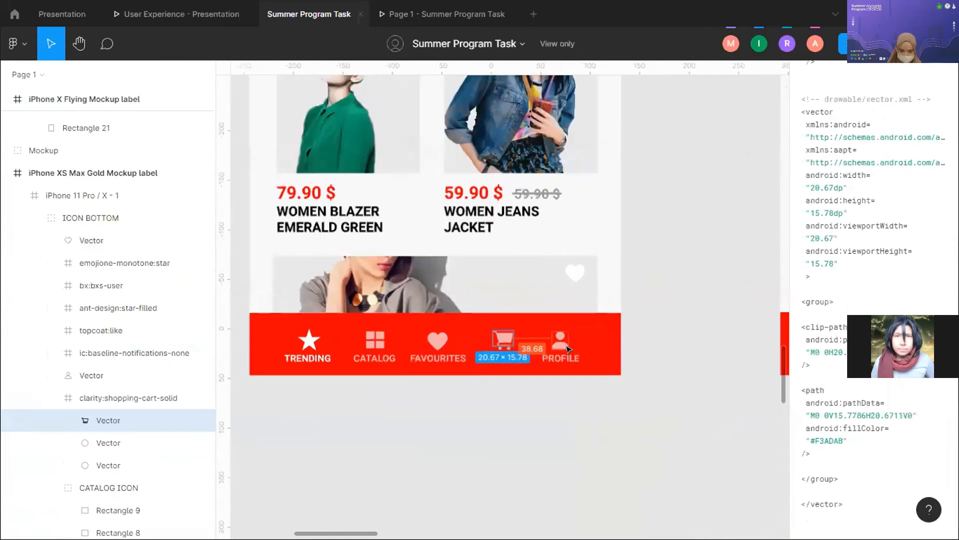
scroll(567, 348, up, 2)
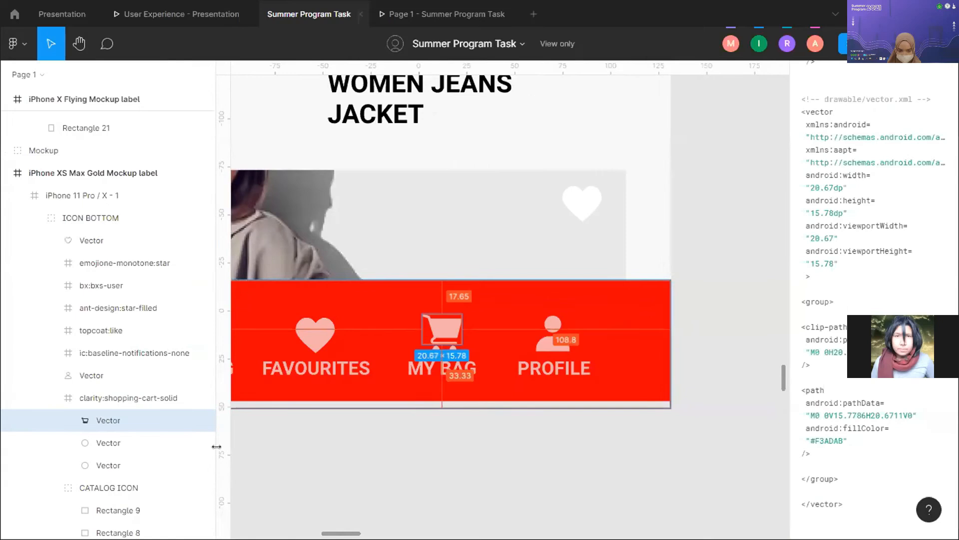
click(114, 406)
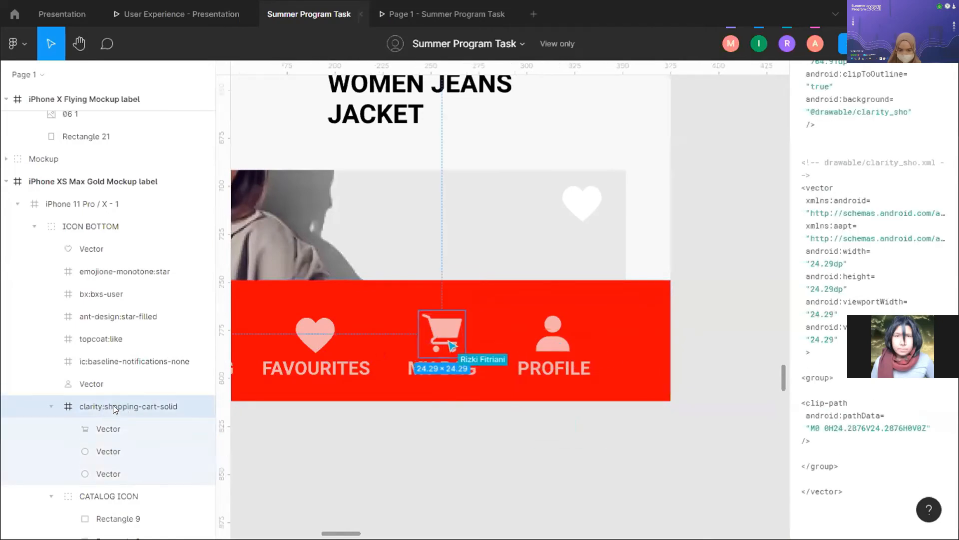
scroll(113, 404, up, 8)
scroll(107, 467, down, 4)
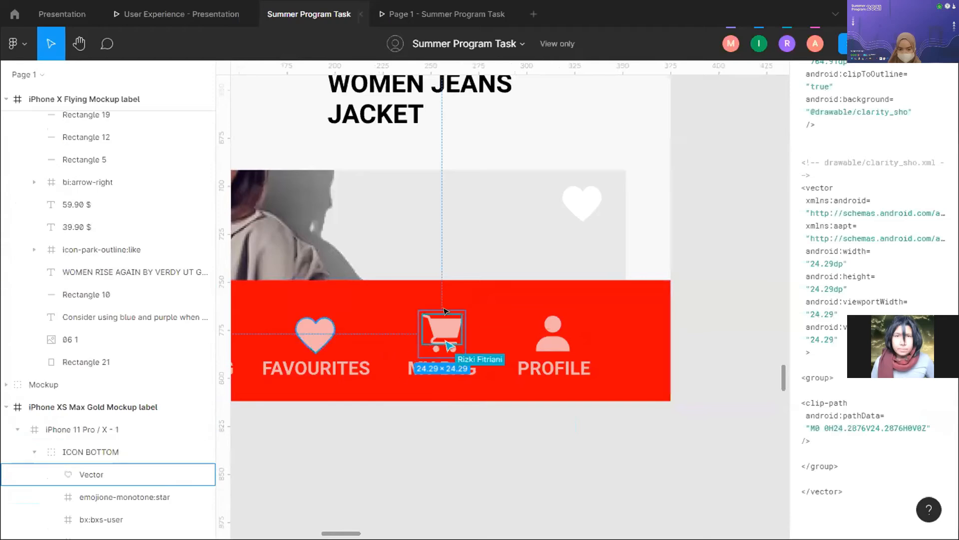
- Compare the size and spacing of the FAVOURITES heart vector with the MY BAG cart vector, then clear the selection
click(320, 333)
key(alt)
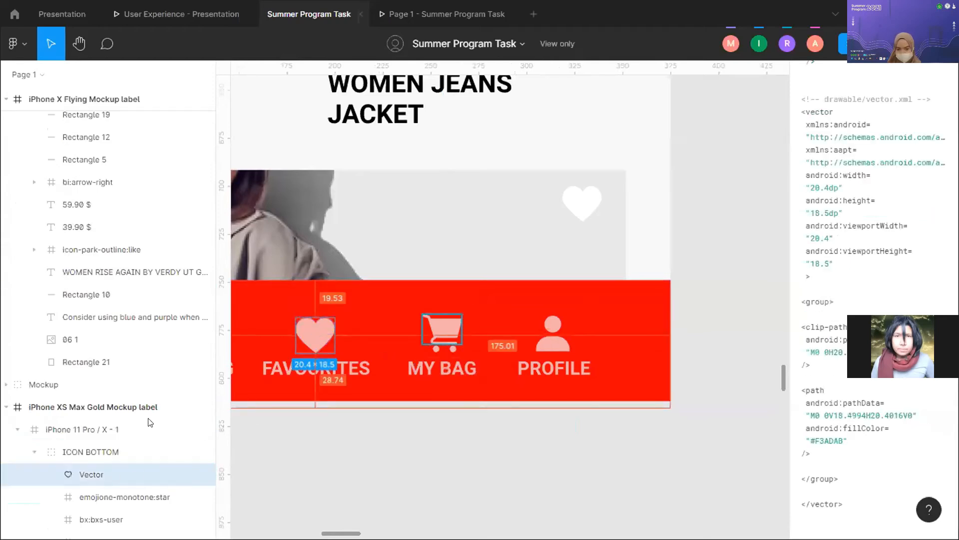
click(441, 328)
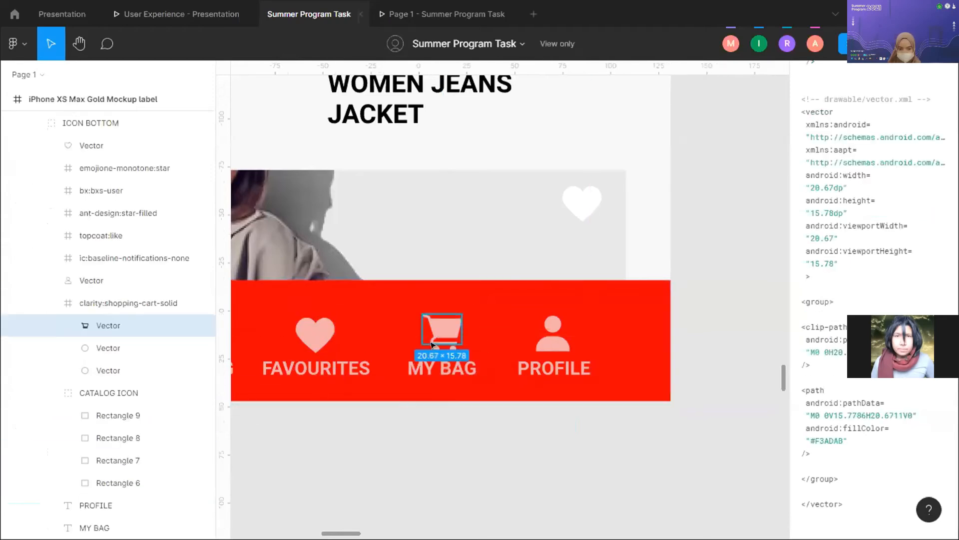
click(713, 368)
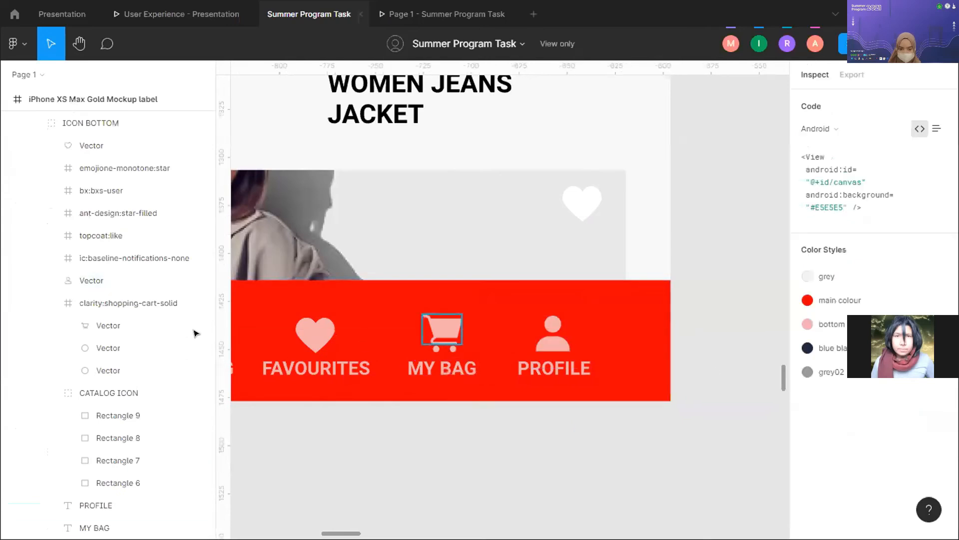
- Check the clarity:shopping-cart-solid frame's spacing within the navigation bar and inspect the PROFILE icon's vector properties
click(120, 302)
scroll(503, 343, up, 3)
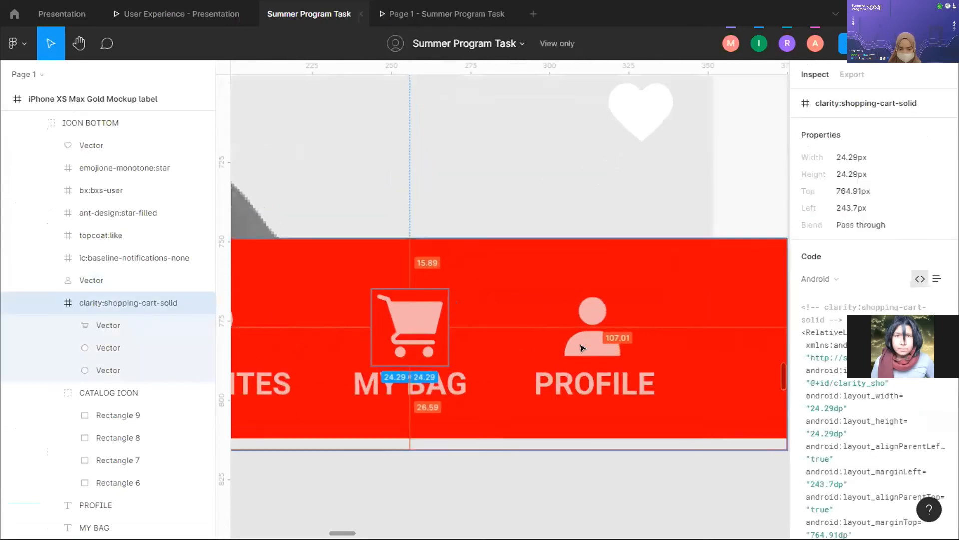
click(552, 332)
scroll(603, 369, down, 3)
scroll(603, 369, down, 2)
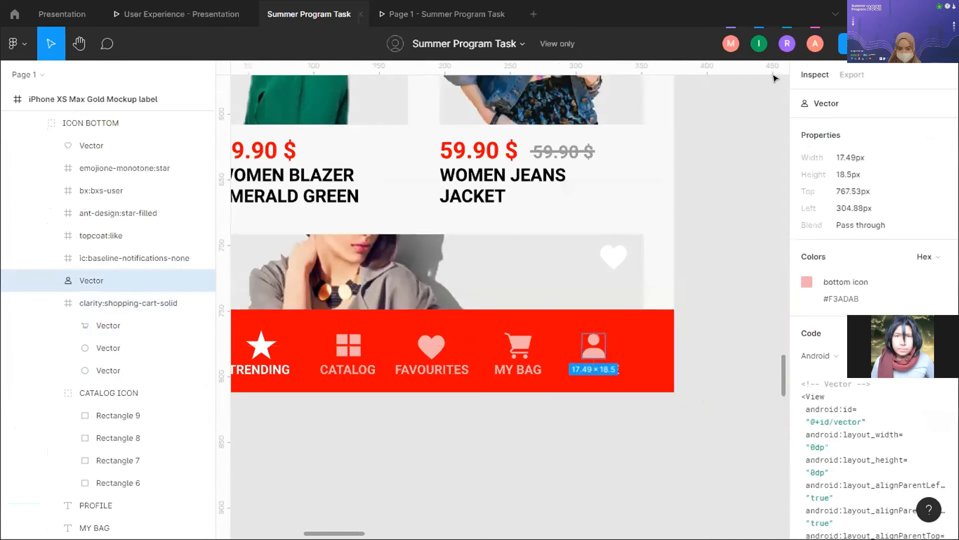
- Follow a collaborator's view to the iPhone X Flying Mockup label frame and examine its product title, prices and size options
click(805, 42)
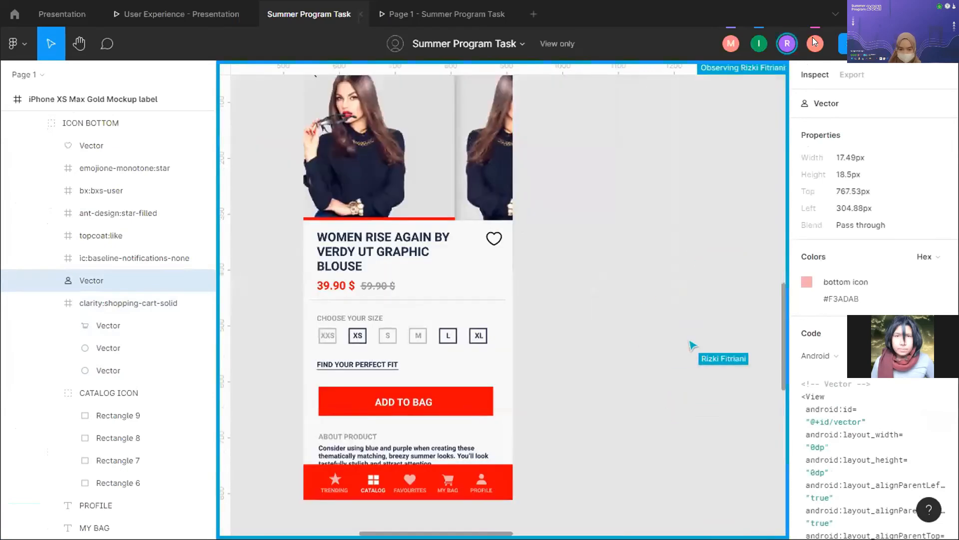
scroll(591, 237, up, 1)
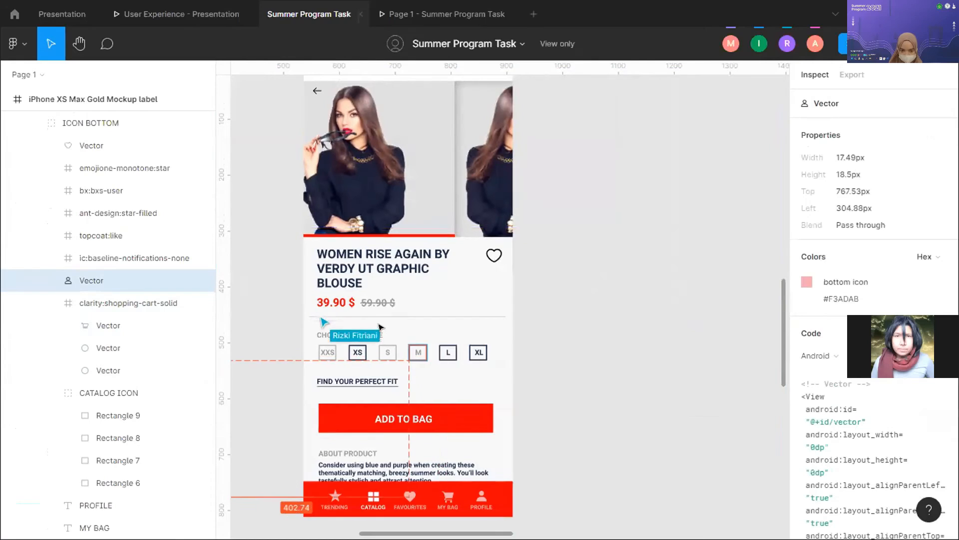
scroll(375, 325, up, 3)
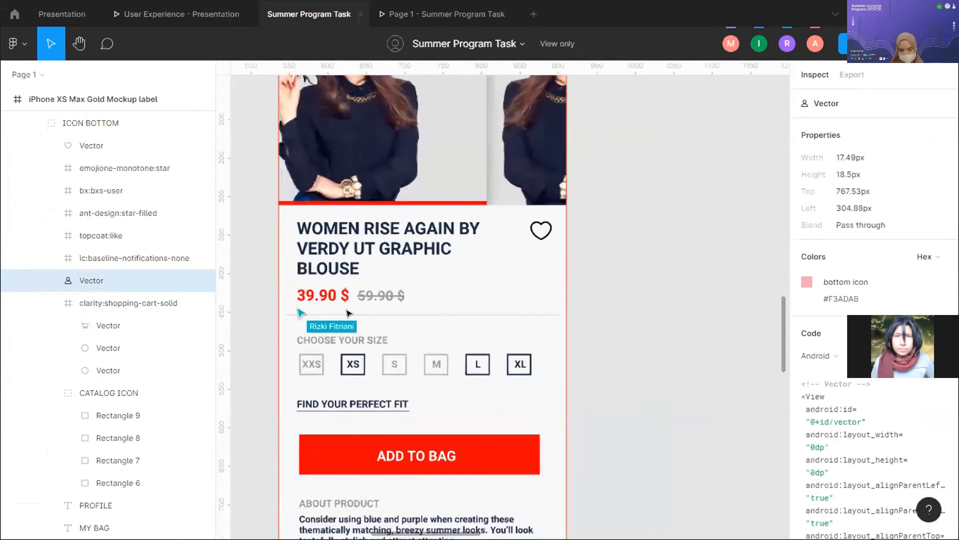
scroll(348, 312, down, 2)
scroll(360, 305, up, 4)
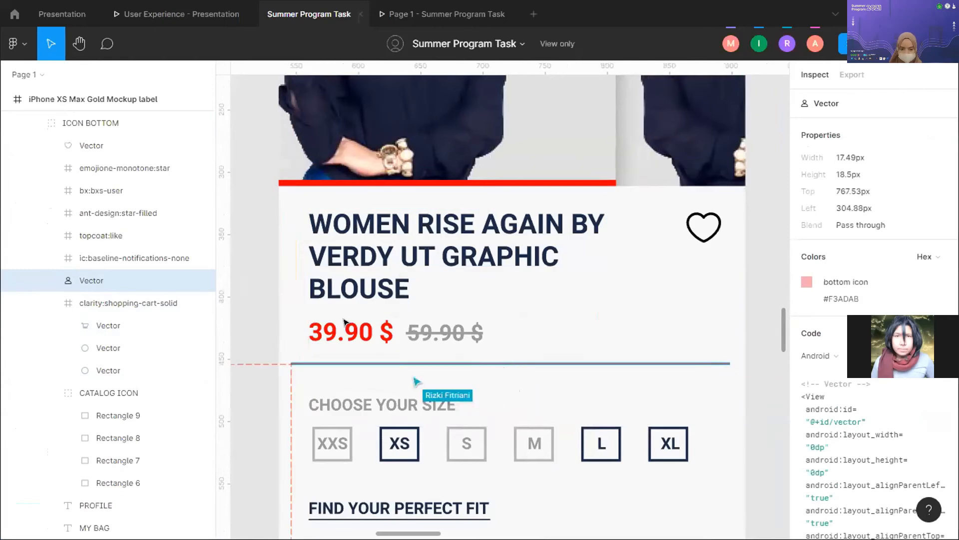
- Inspect the divider line beneath the product prices and check its distances to the surrounding elements
click(347, 364)
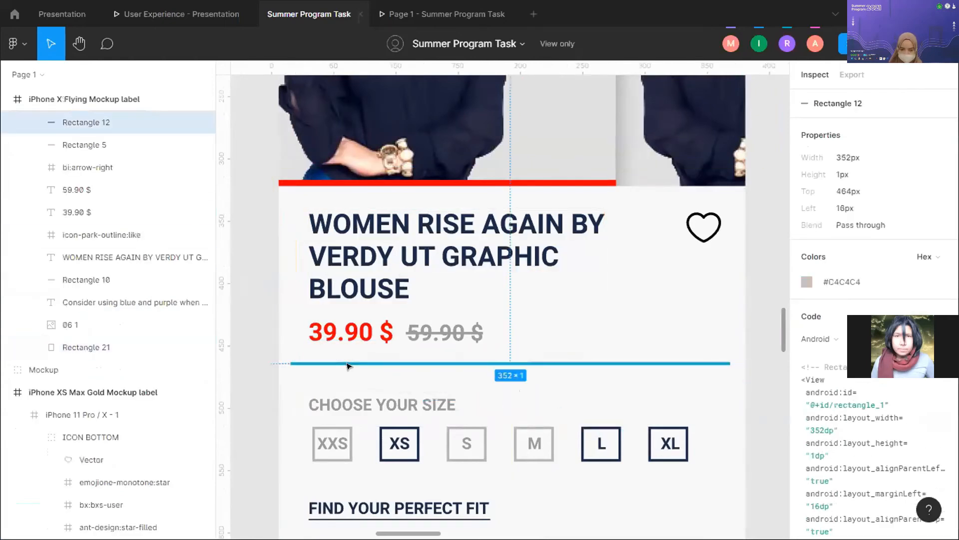
scroll(334, 360, down, 5)
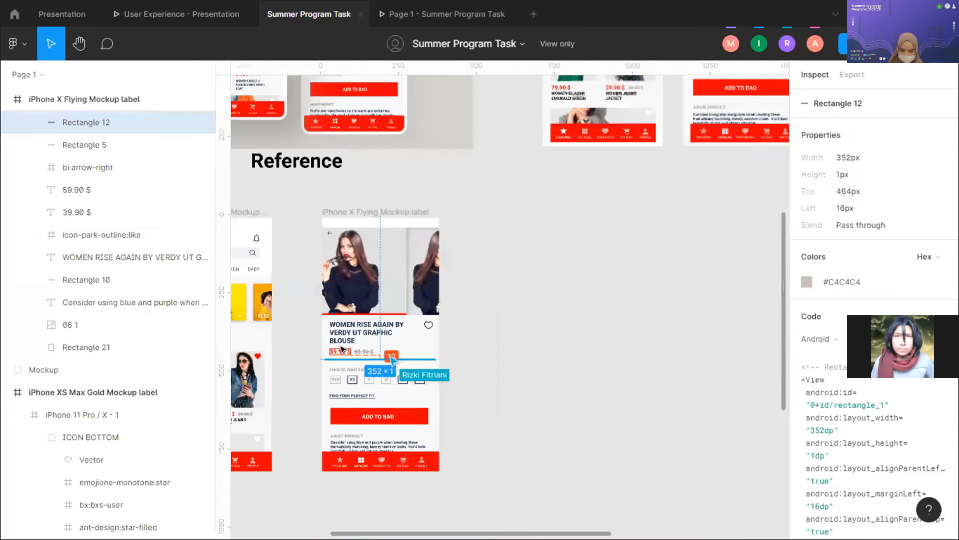
scroll(369, 379, up, 10)
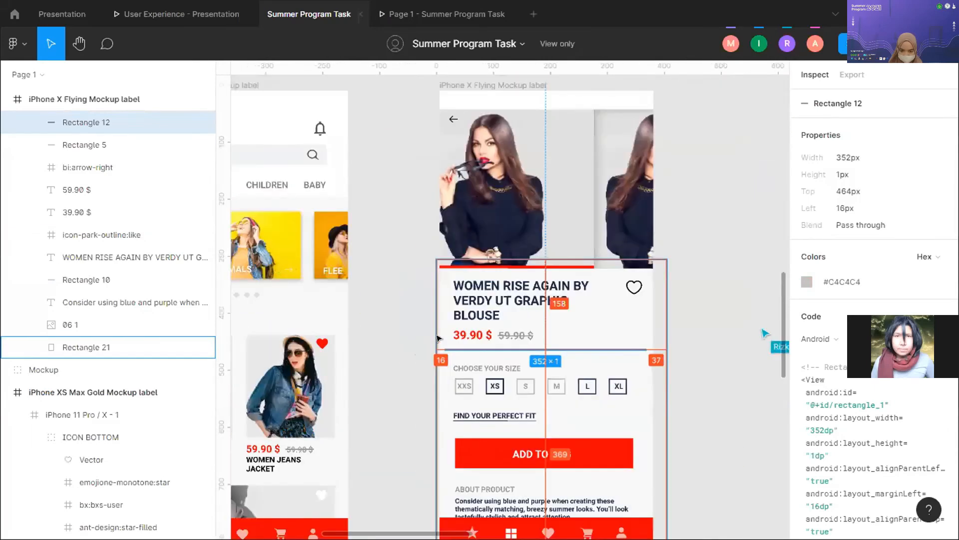
scroll(446, 334, down, 10)
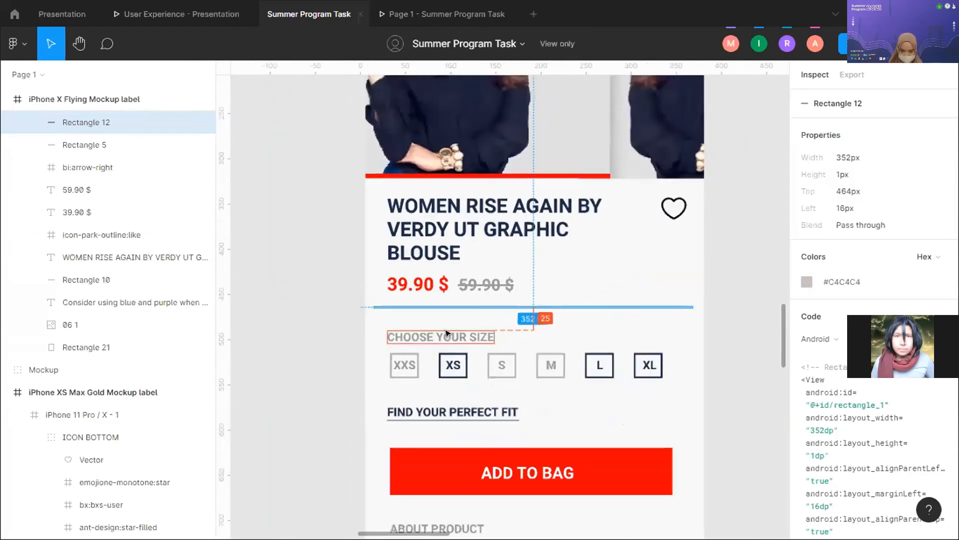
- Examine the reference image's home and product screens and compare them with the recreated mockup frames
scroll(446, 333, left, 5)
scroll(446, 332, up, 5)
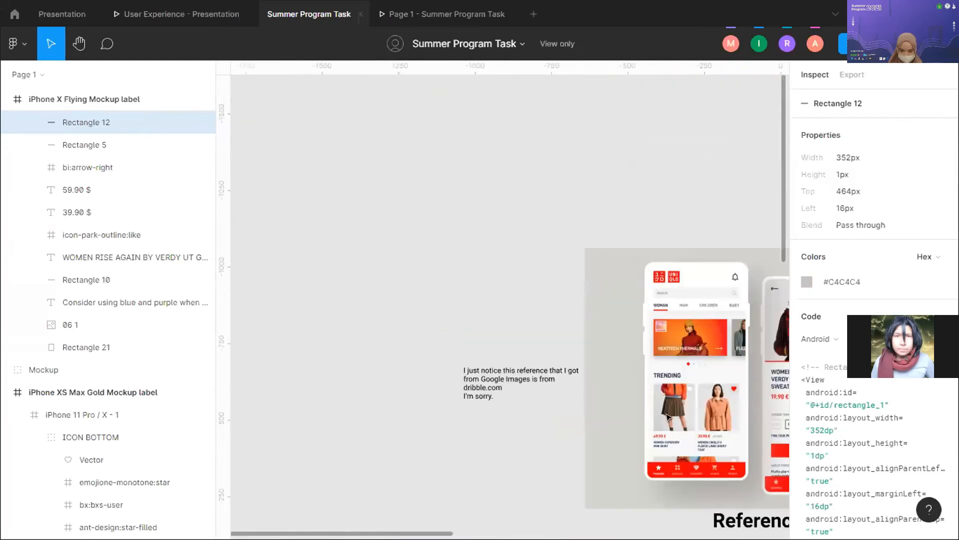
scroll(713, 469, up, 10)
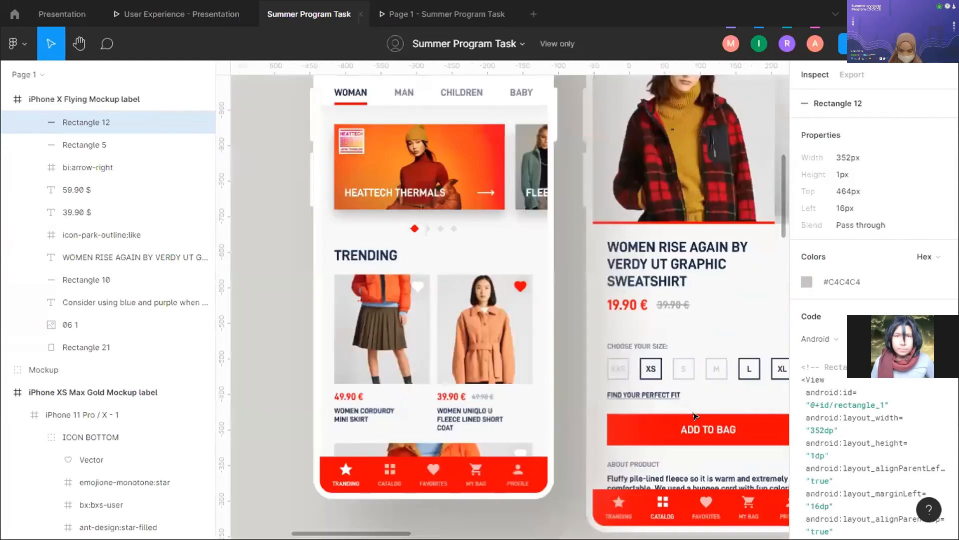
scroll(696, 416, down, 2)
scroll(696, 416, down, 5)
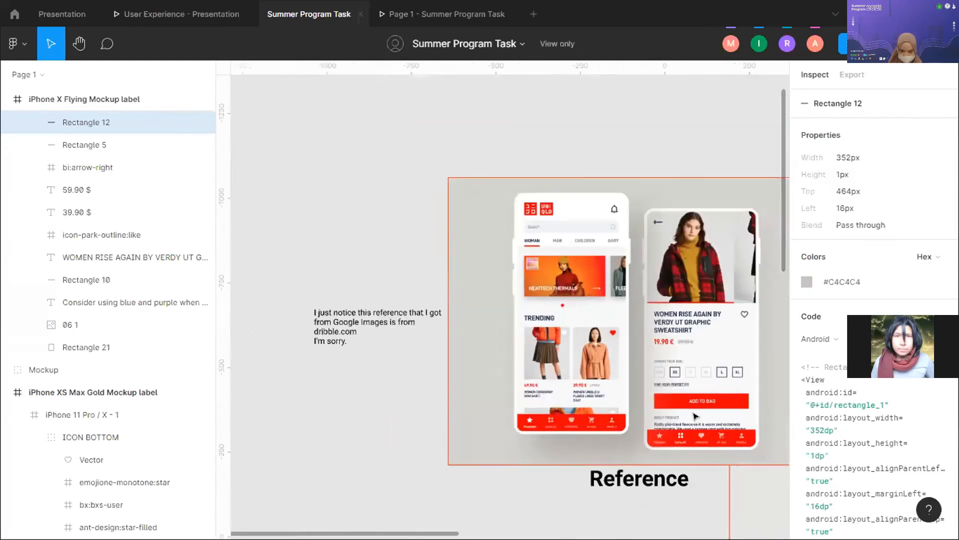
scroll(599, 299, up, 3)
scroll(509, 212, down, 4)
scroll(509, 212, up, 6)
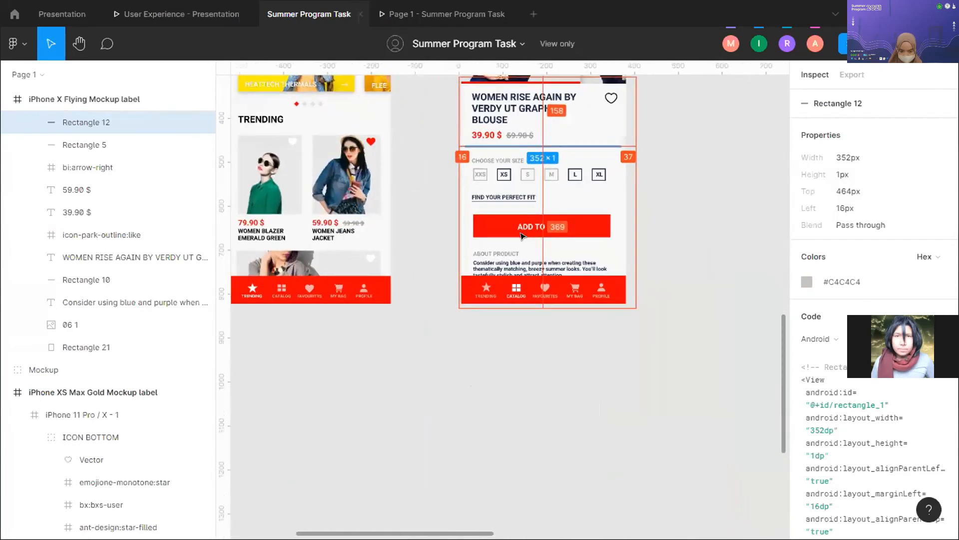
- Inspect the red ADD TO BAG button's background rectangle and its margins in the iPhone X Flying Mockup label frame
scroll(521, 236, up, 5)
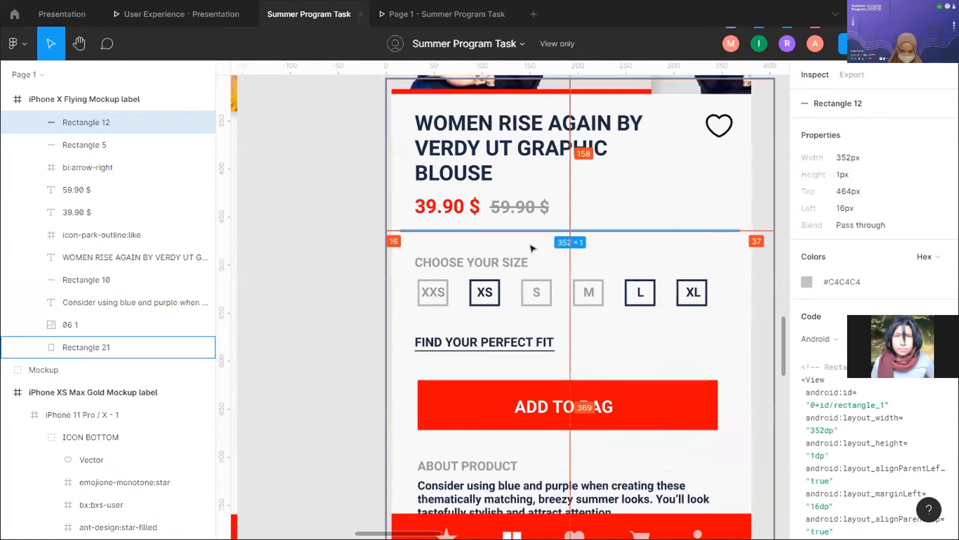
scroll(532, 248, up, 1)
click(697, 425)
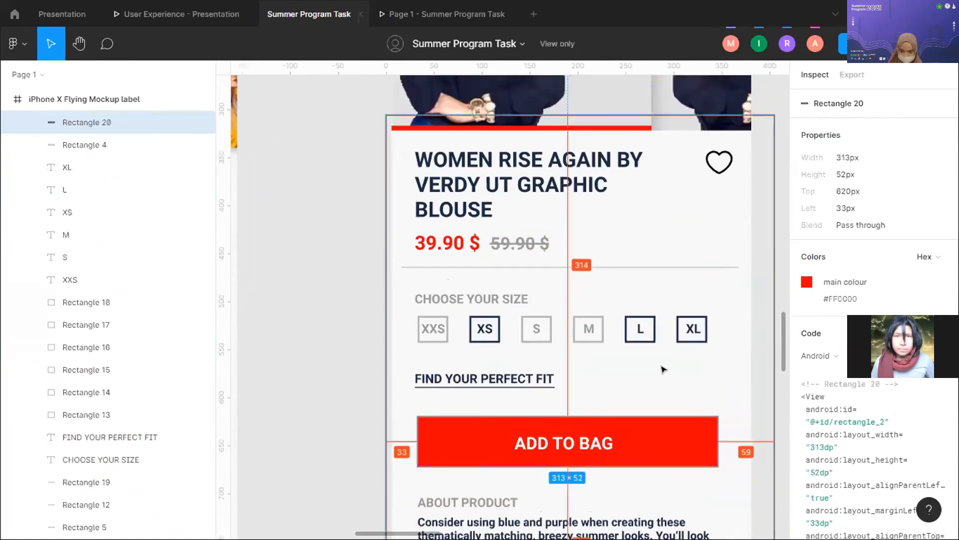
- Clear the selection and view both mockup label frames together beneath the Reference heading
scroll(649, 355, up, 2)
scroll(640, 300, down, 3)
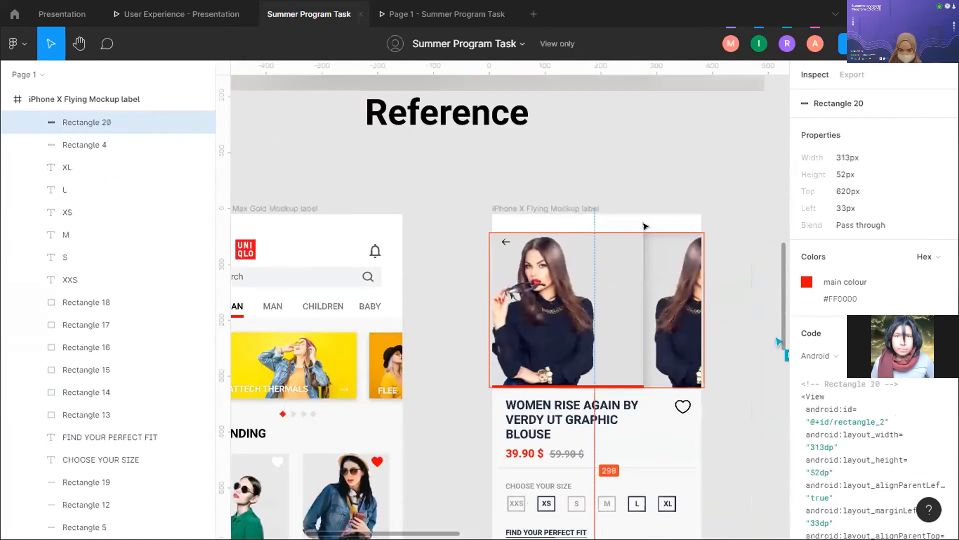
scroll(645, 226, down, 3)
click(645, 226)
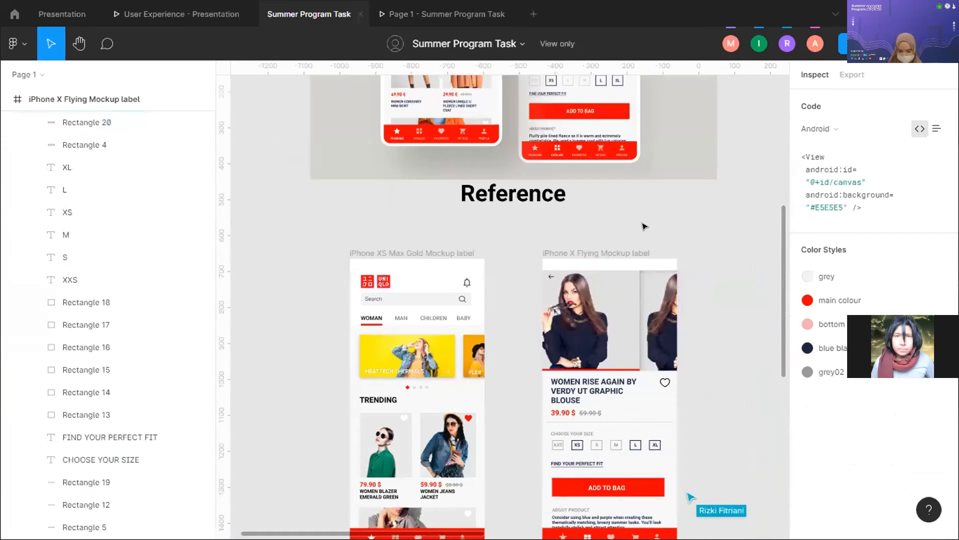
scroll(590, 325, down, 1)
scroll(412, 355, left, 1)
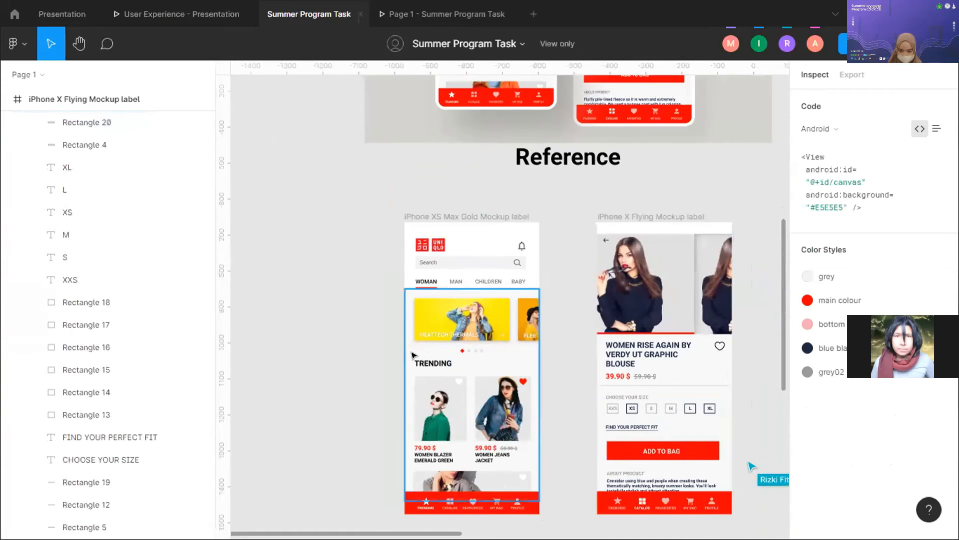
- Examine the iPhone XS Max Gold Mockup label frame's header with its logo, bell icon, search bar and category labels
scroll(412, 354, up, 5)
scroll(412, 355, down, 2)
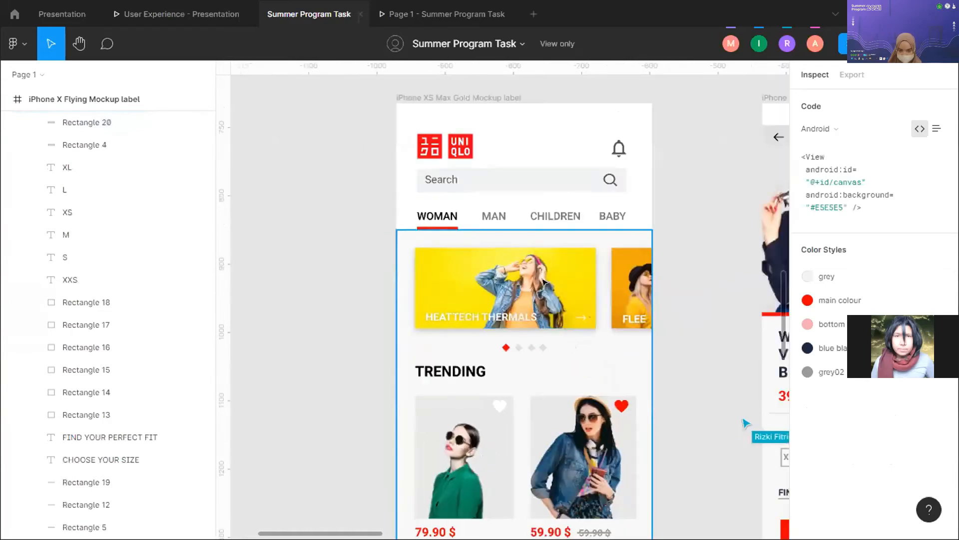
scroll(581, 253, up, 2)
scroll(674, 252, up, 2)
scroll(685, 258, up, 1)
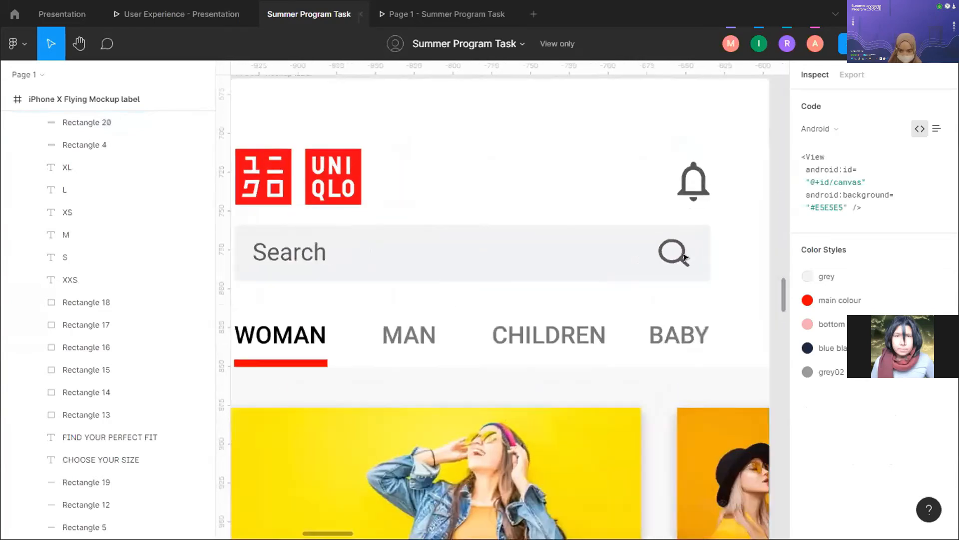
- Inspect the search bar's magnifier icon, checking its size and its margins inside the bar and to the frame edge
scroll(685, 258, up, 2)
click(684, 258)
click(708, 120)
click(687, 245)
scroll(687, 245, down, 2)
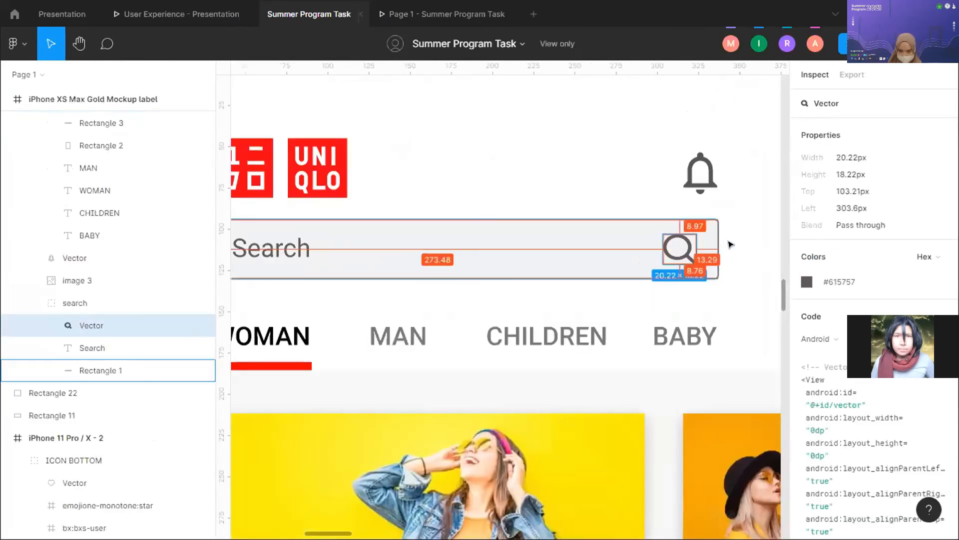
scroll(703, 242, down, 2)
scroll(733, 247, up, 3)
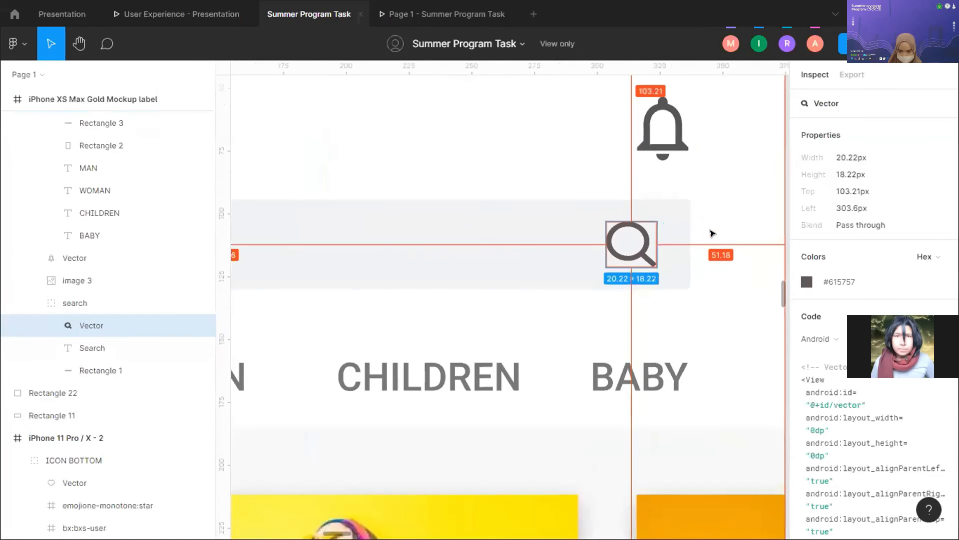
- Inspect the search bar's background rectangle and compare its side margins with the bell icon's distance to the frame edge
click(688, 230)
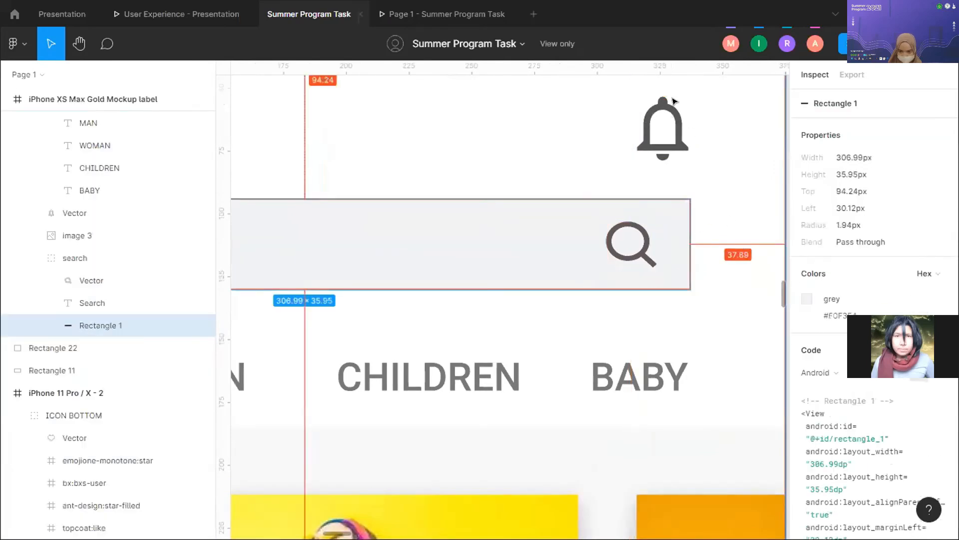
click(673, 132)
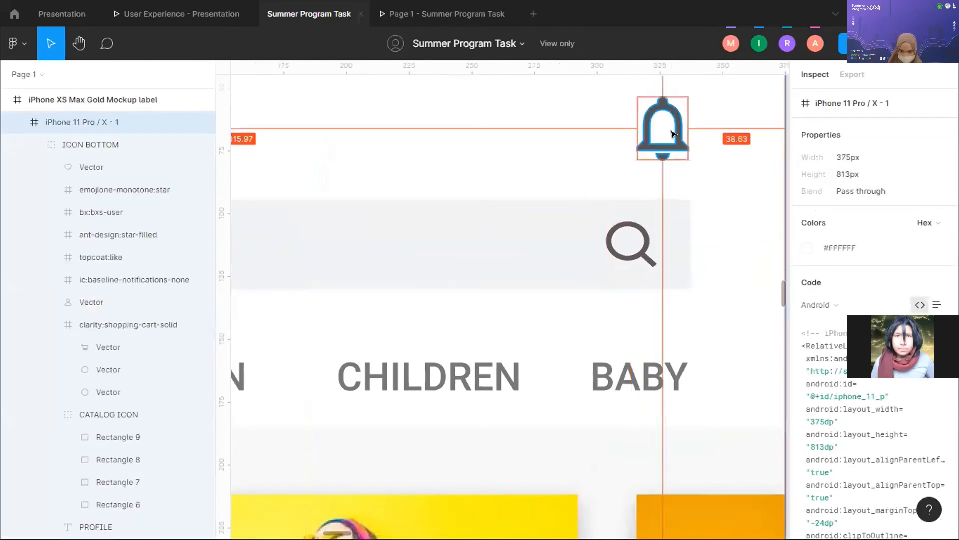
double_click(682, 131)
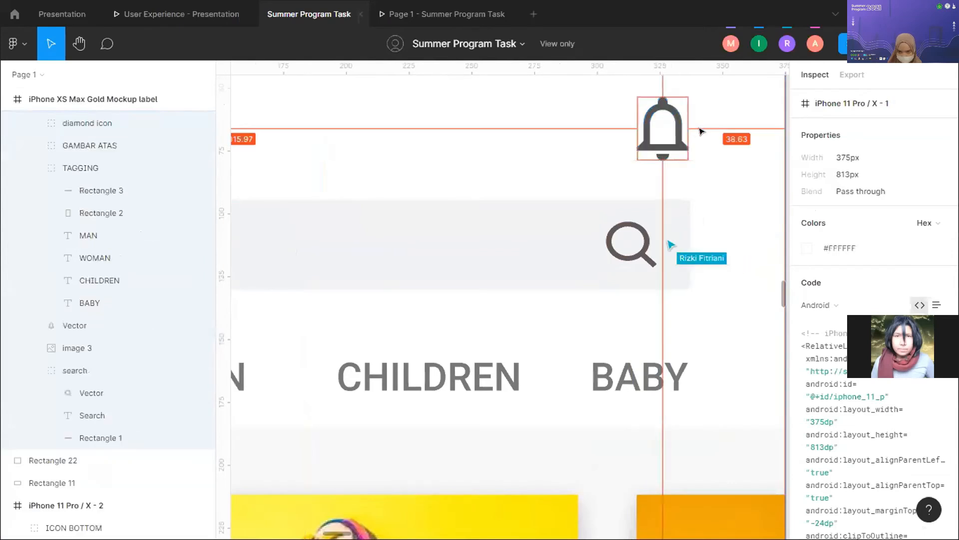
click(700, 247)
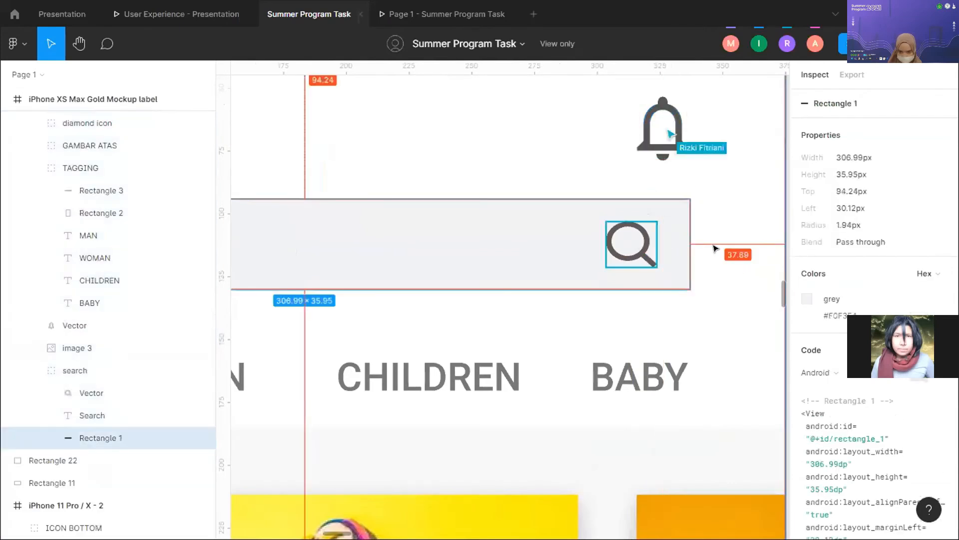
scroll(489, 267, left, 3)
scroll(543, 255, down, 5)
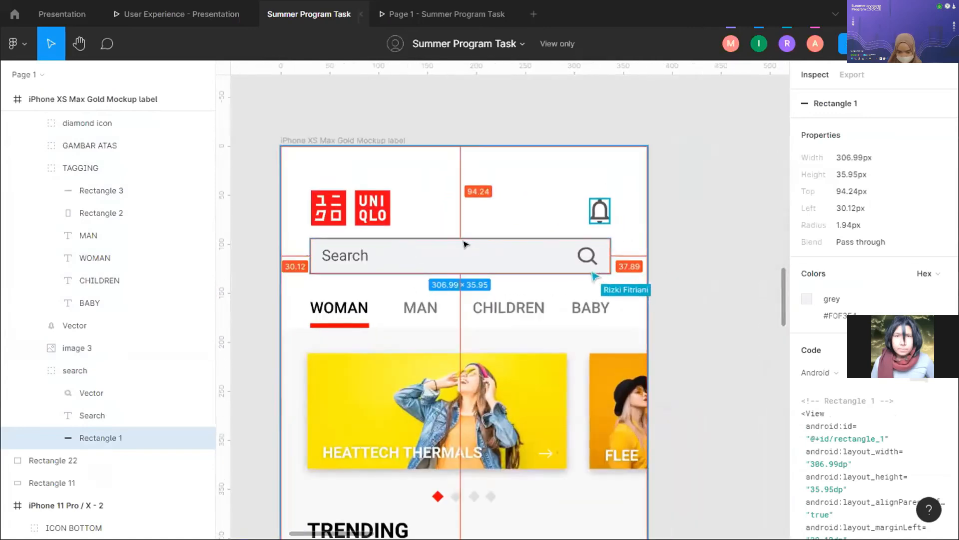
scroll(619, 260, up, 1)
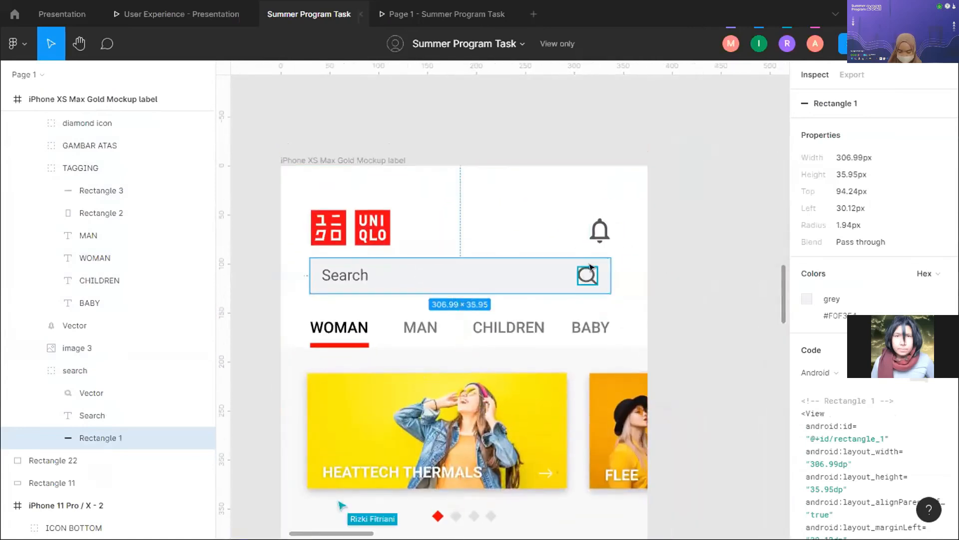
- Inspect the header's bell icon, checking its size and its spacing to the frame edges and the logo image
scroll(575, 240, up, 3)
click(617, 223)
mouse_move(667, 225)
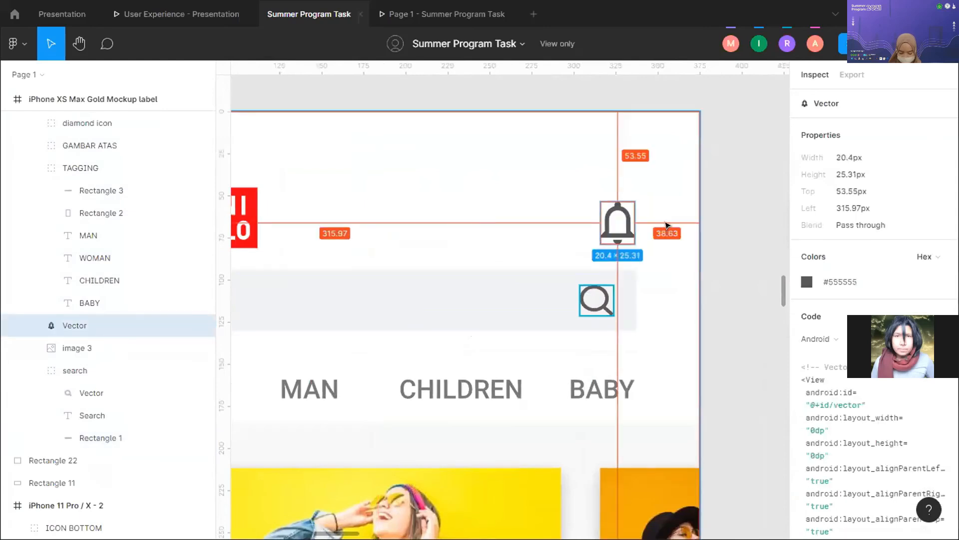
scroll(663, 225, left, 1)
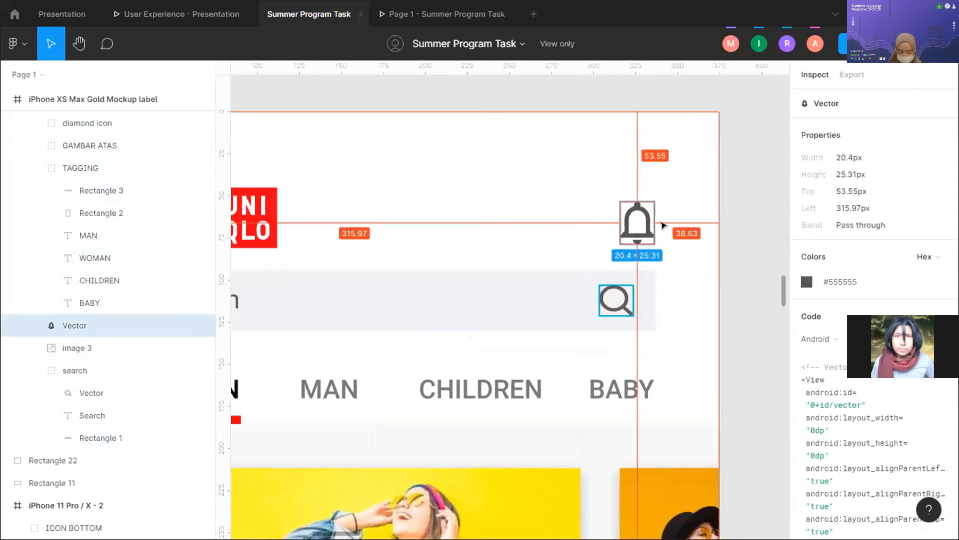
scroll(684, 235, right, 1)
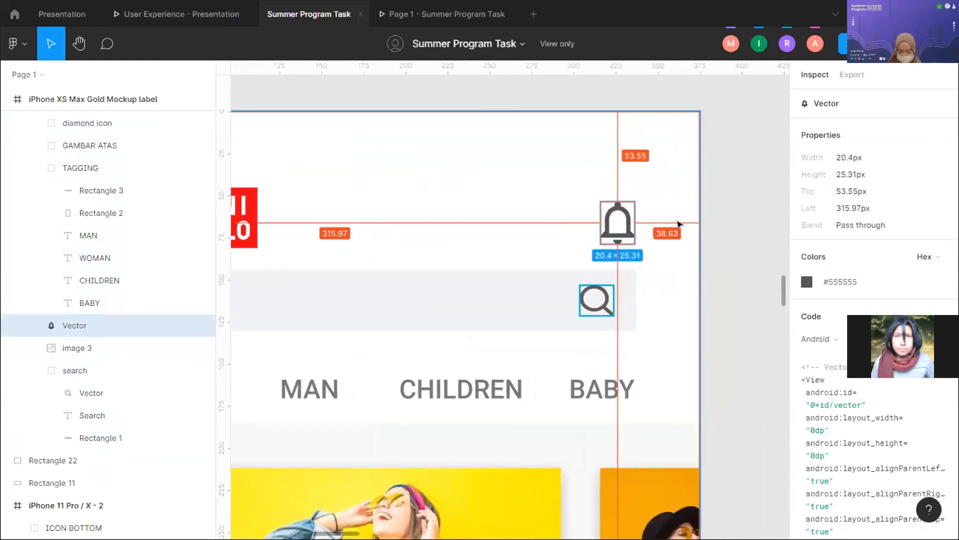
scroll(674, 225, left, 10)
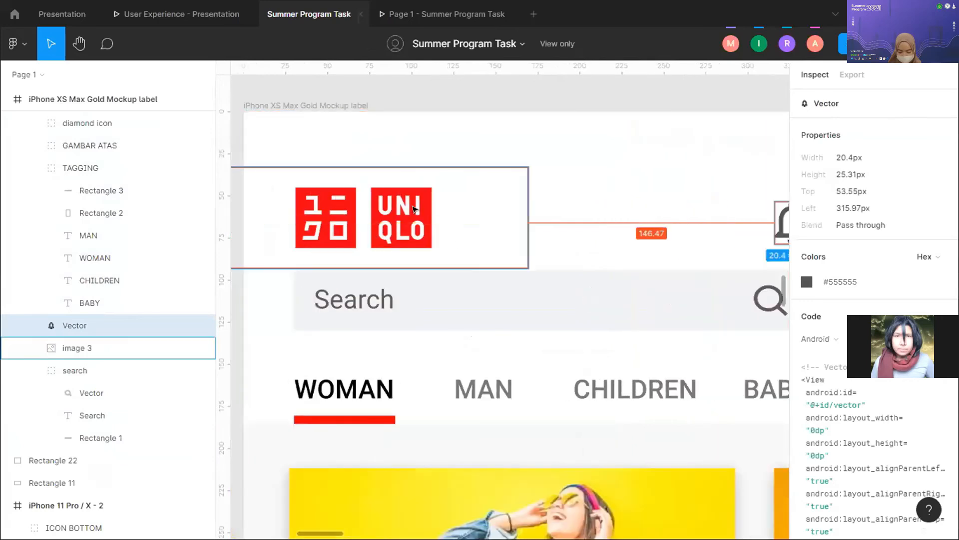
- Select the whole iPhone XS Max Gold Mockup label frame and review its inspect properties and code
click(433, 219)
scroll(399, 180, down, 5)
click(414, 177)
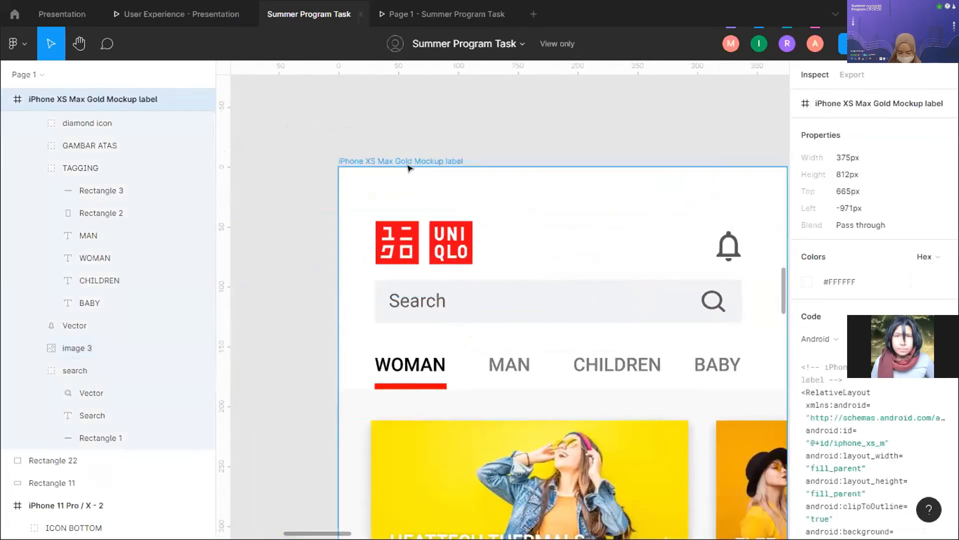
scroll(414, 177, down, 3)
scroll(433, 221, down, 3)
scroll(427, 235, up, 1)
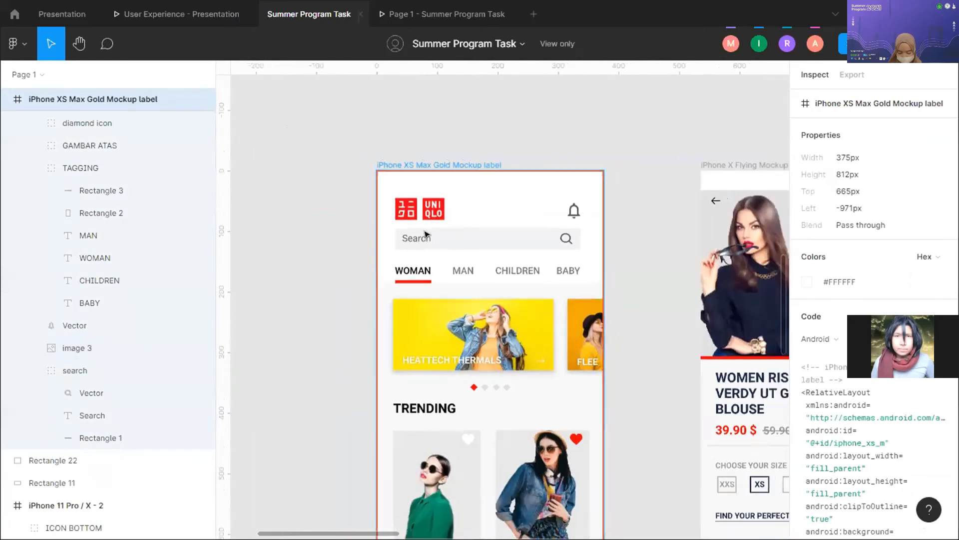
scroll(427, 235, up, 2)
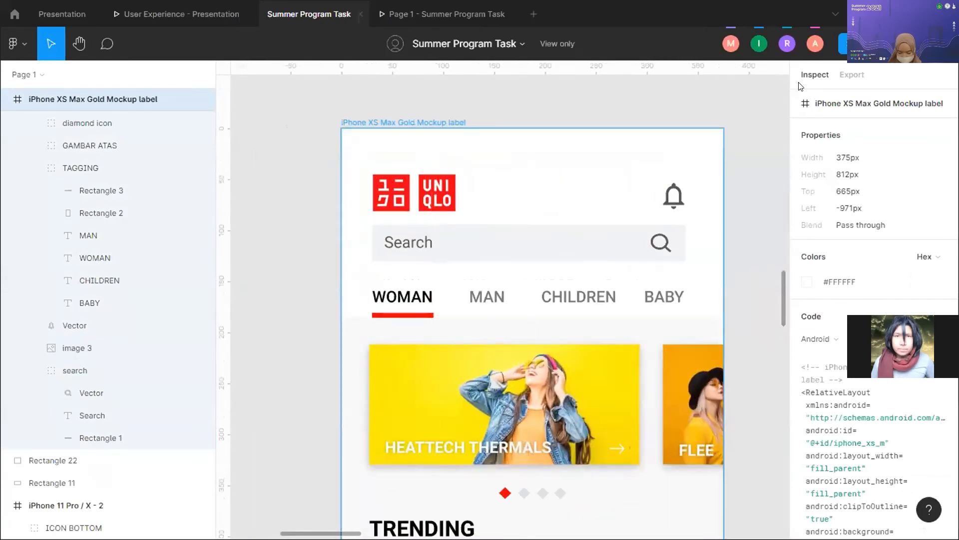
scroll(846, 332, down, 10)
scroll(845, 299, up, 15)
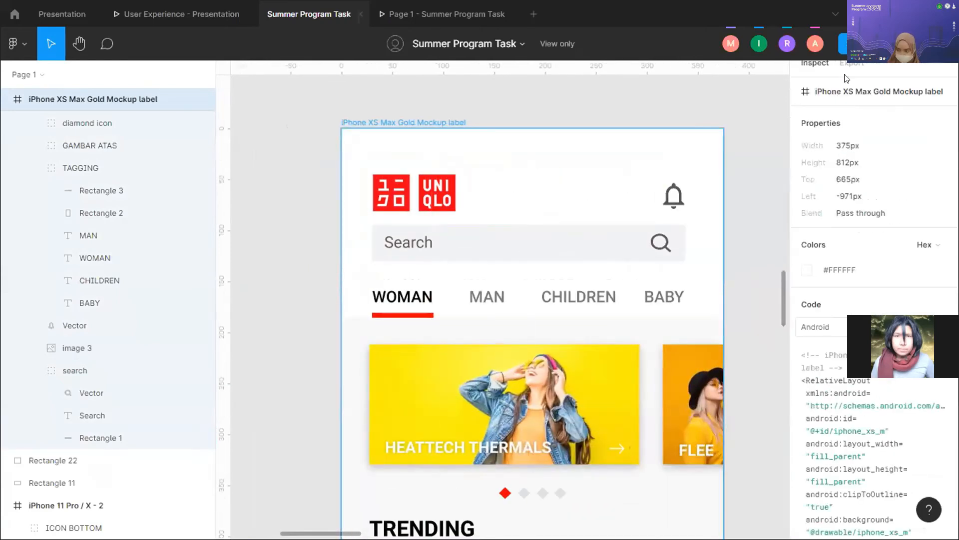
click(846, 76)
click(824, 75)
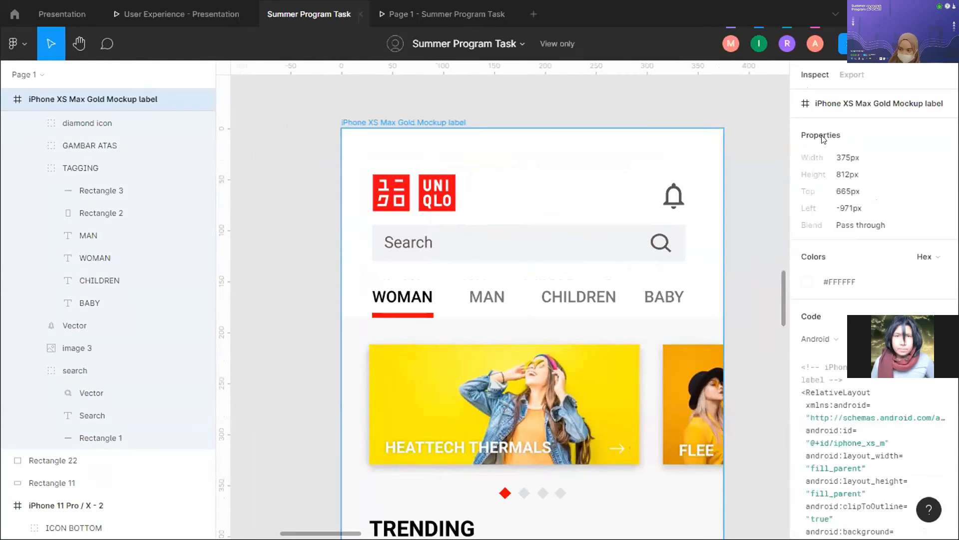
scroll(392, 196, down, 3)
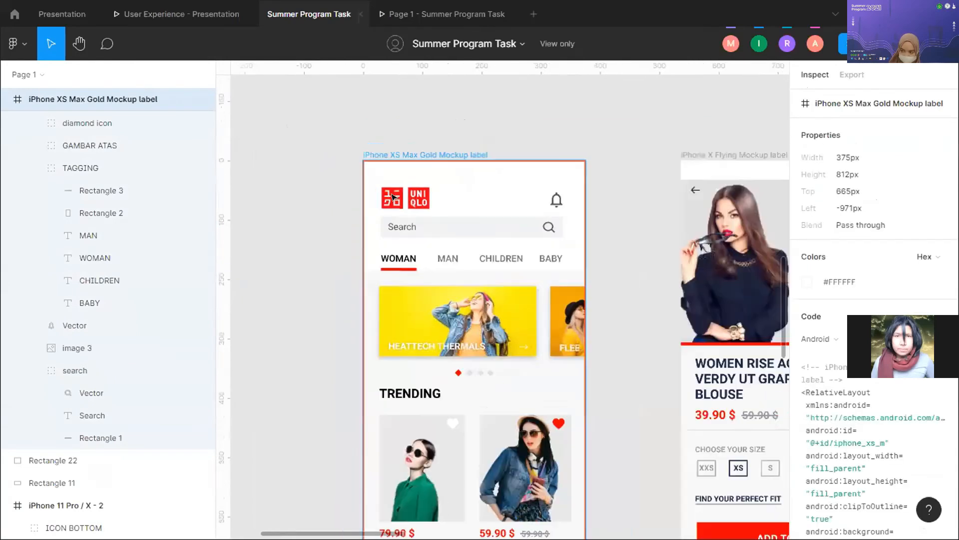
scroll(398, 198, up, 5)
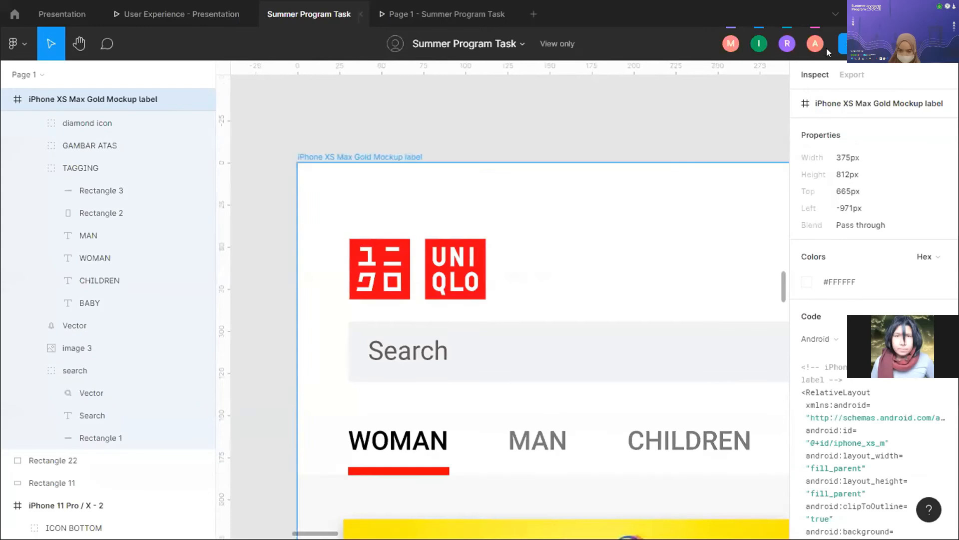
click(844, 46)
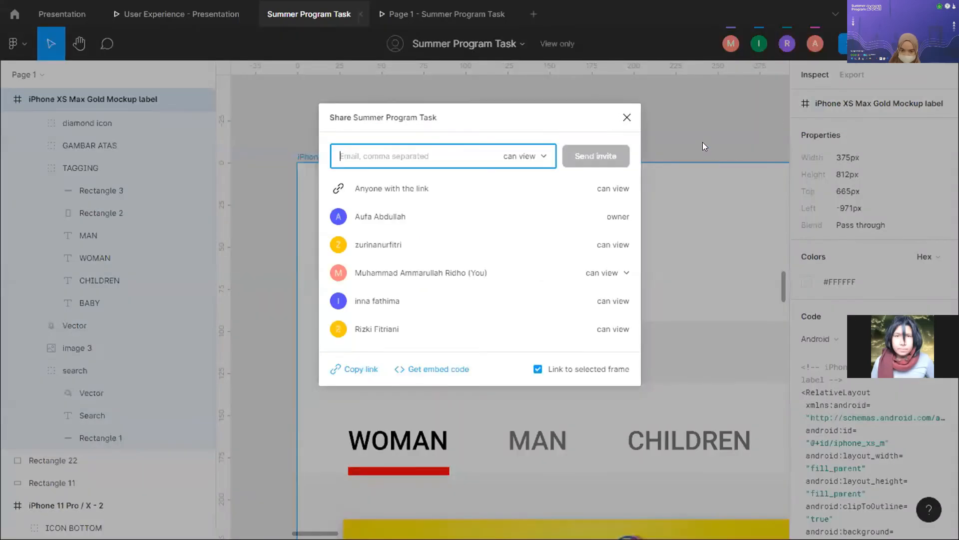
key(Escape)
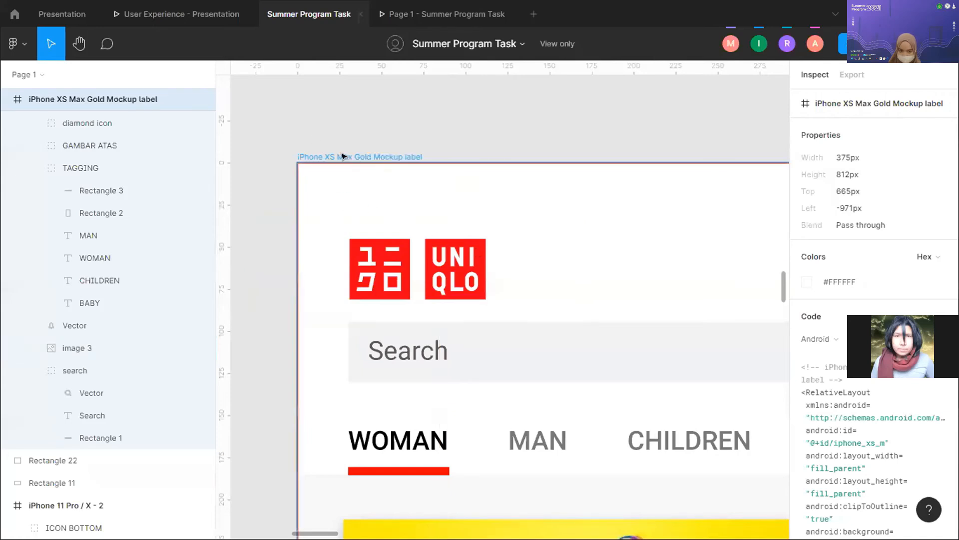
- Inspect the UNIQLO logo image and the search bar's background rectangle to compare how their left edges align
scroll(320, 232, down, 2)
scroll(330, 234, down, 5)
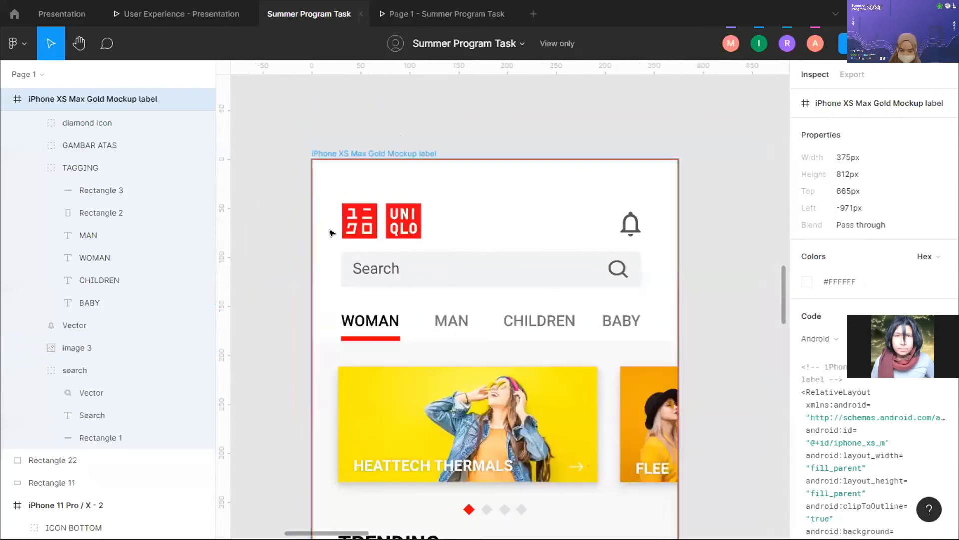
scroll(330, 332, down, 5)
scroll(343, 333, up, 5)
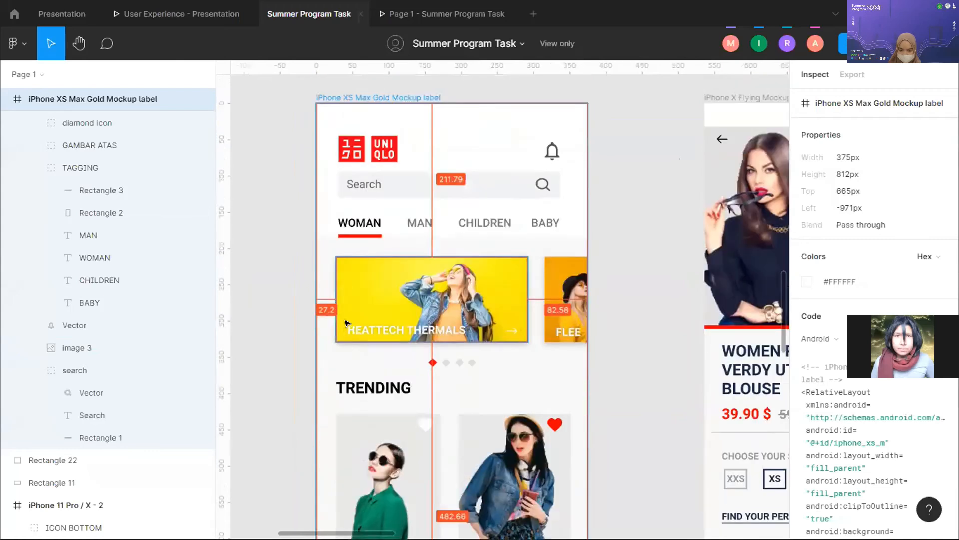
scroll(325, 234, up, 5)
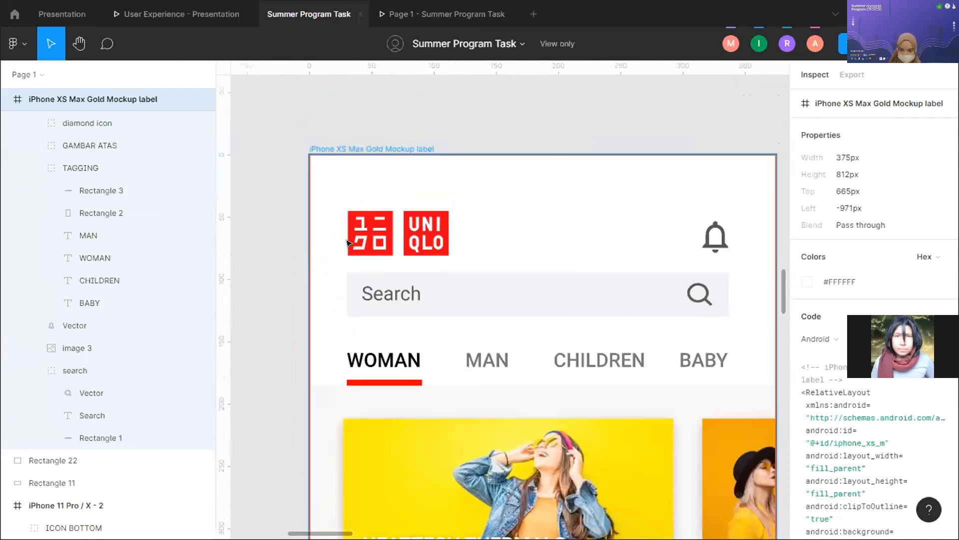
click(363, 333)
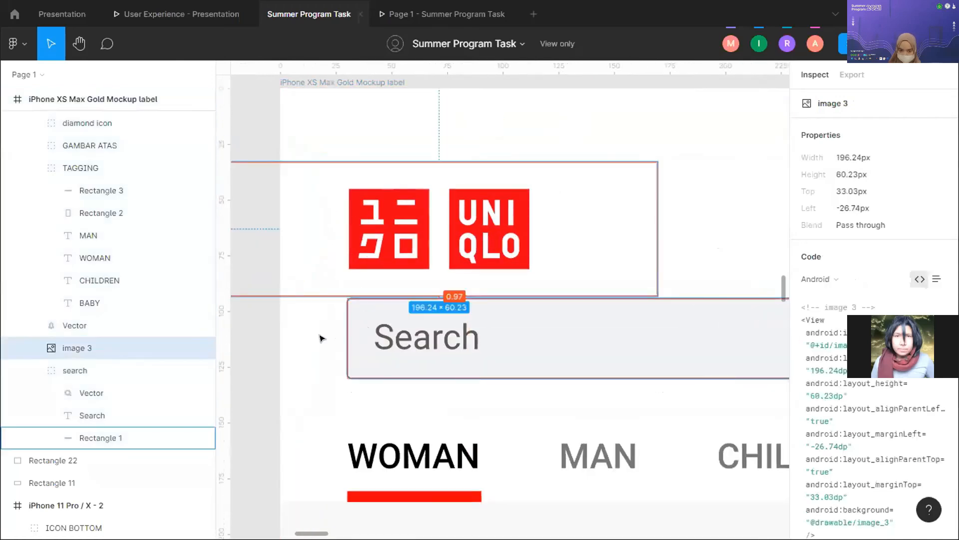
scroll(323, 356, down, 5)
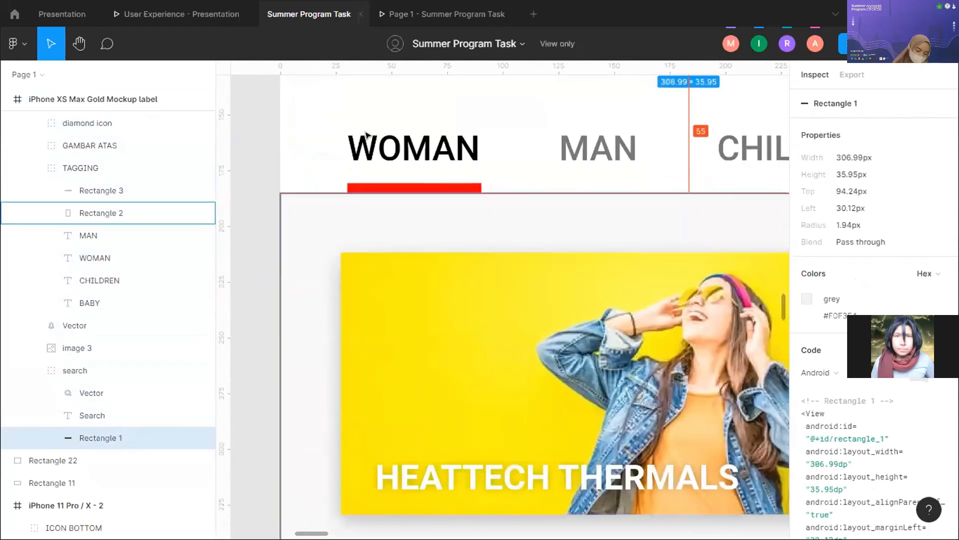
- Inspect the WOMAN category label and its red underline, comparing their left margins from the frame edge
click(364, 143)
scroll(324, 170, up, 3)
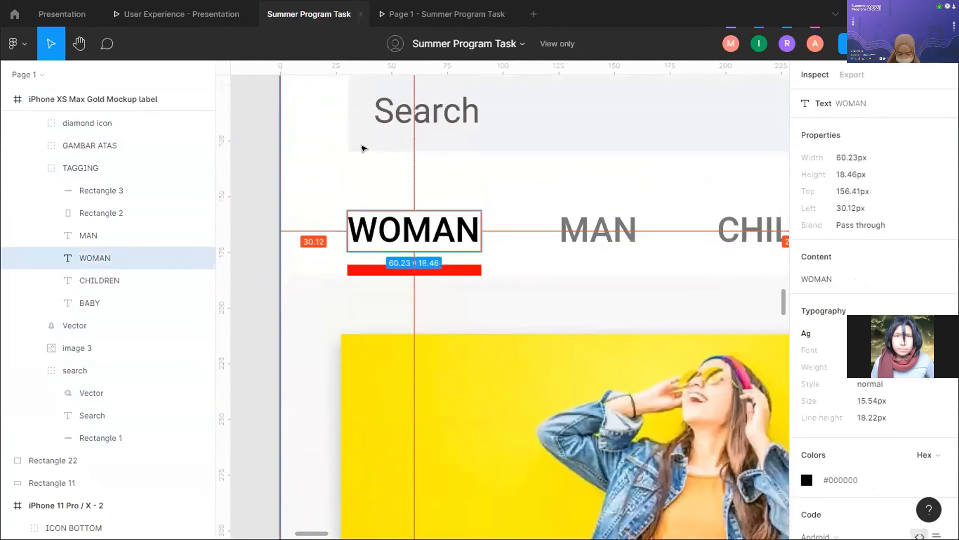
click(355, 146)
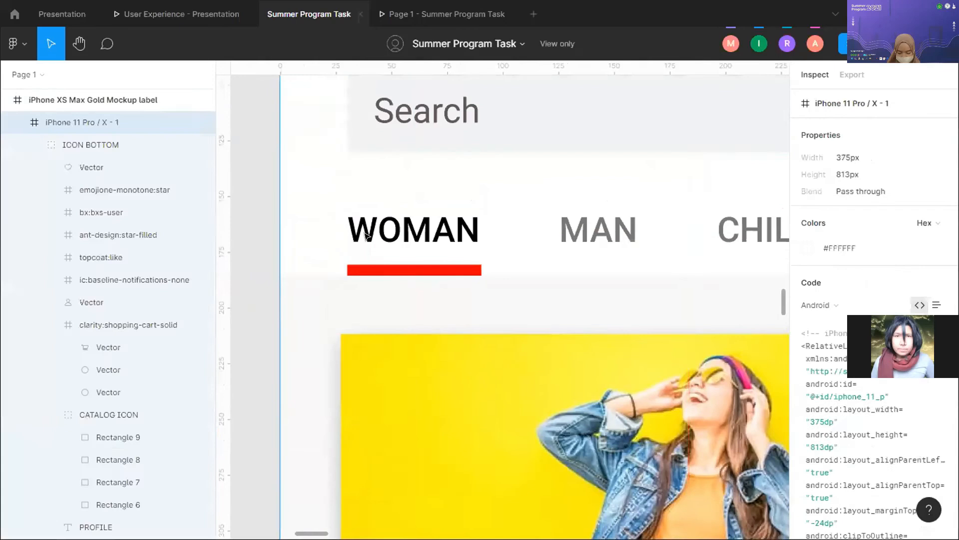
click(360, 232)
click(336, 273)
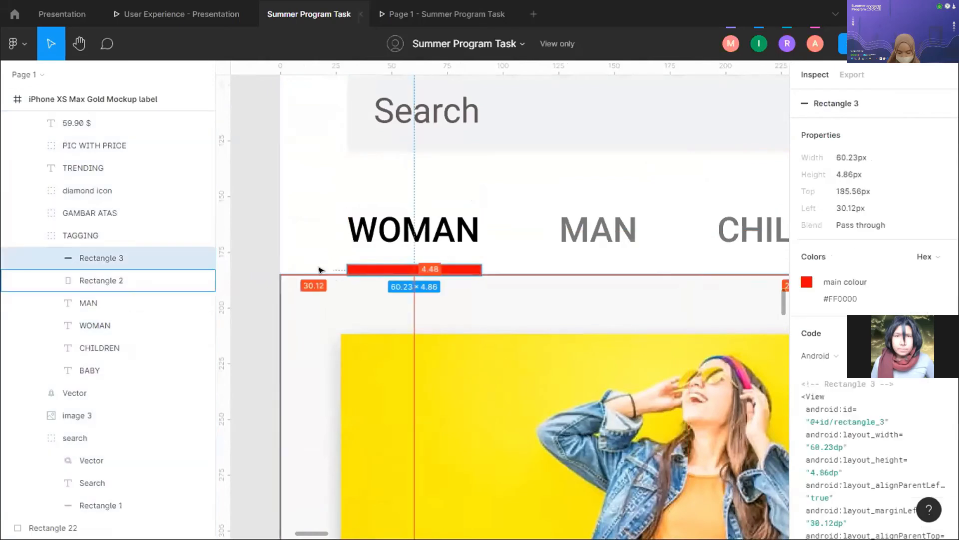
- Inspect the HEATTECH THERMALS banner image's margins, and select the neighbouring FLEE banner image with it to compare both
click(345, 407)
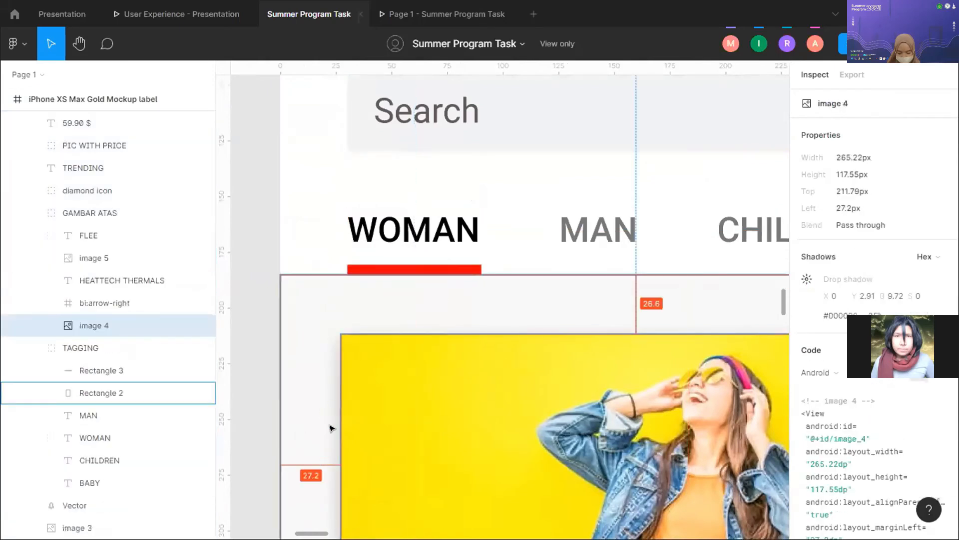
scroll(330, 429, down, 3)
scroll(325, 414, down, 3)
scroll(314, 395, up, 4)
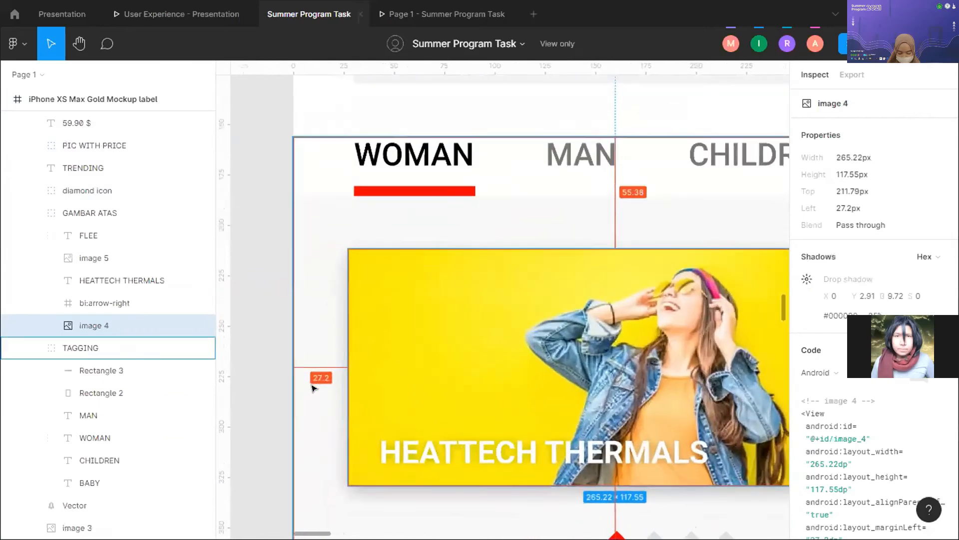
scroll(314, 388, down, 5)
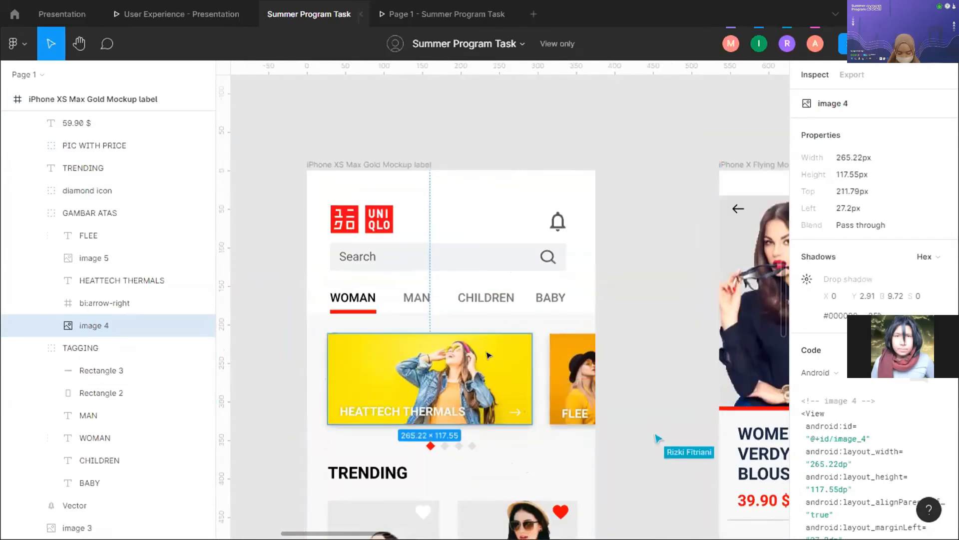
scroll(479, 359, up, 3)
scroll(480, 358, left, 5)
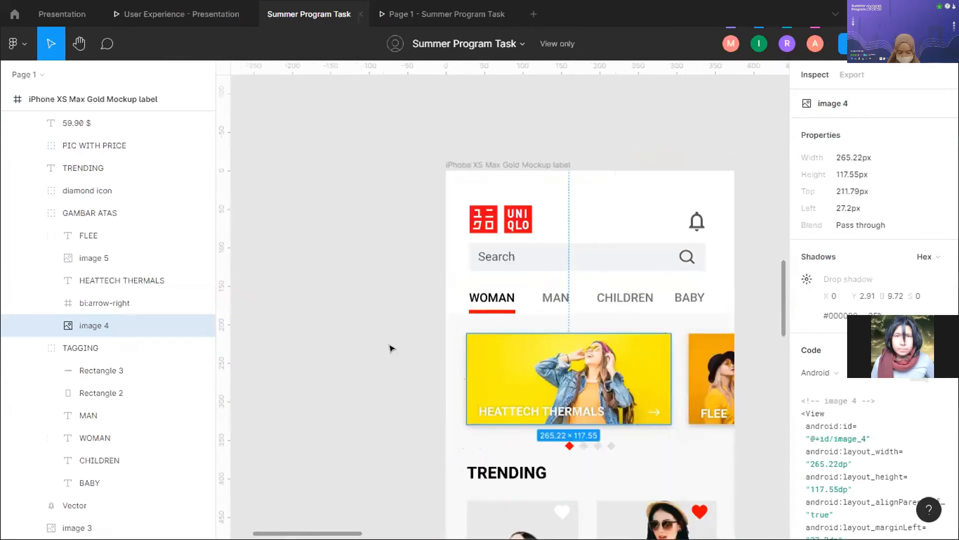
shift+click(714, 395)
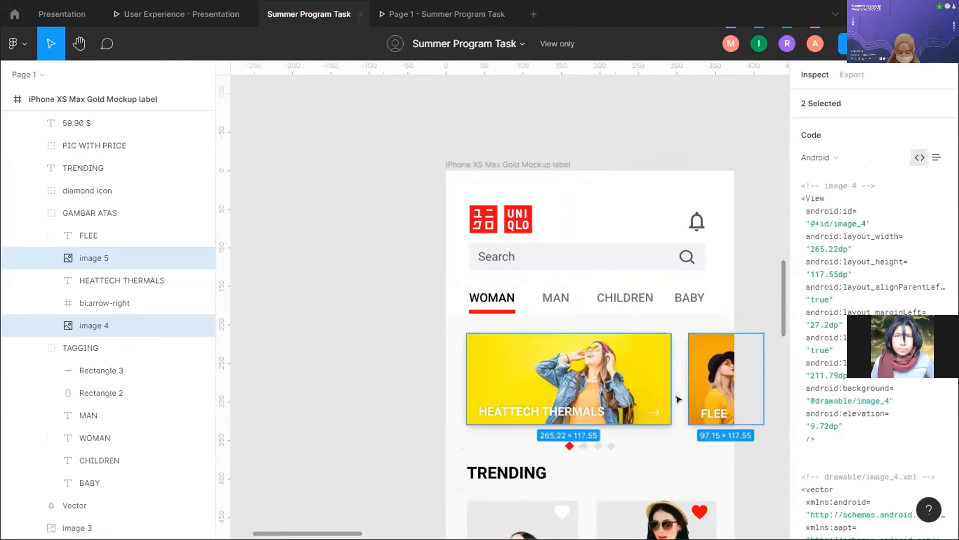
scroll(504, 371, right, 2)
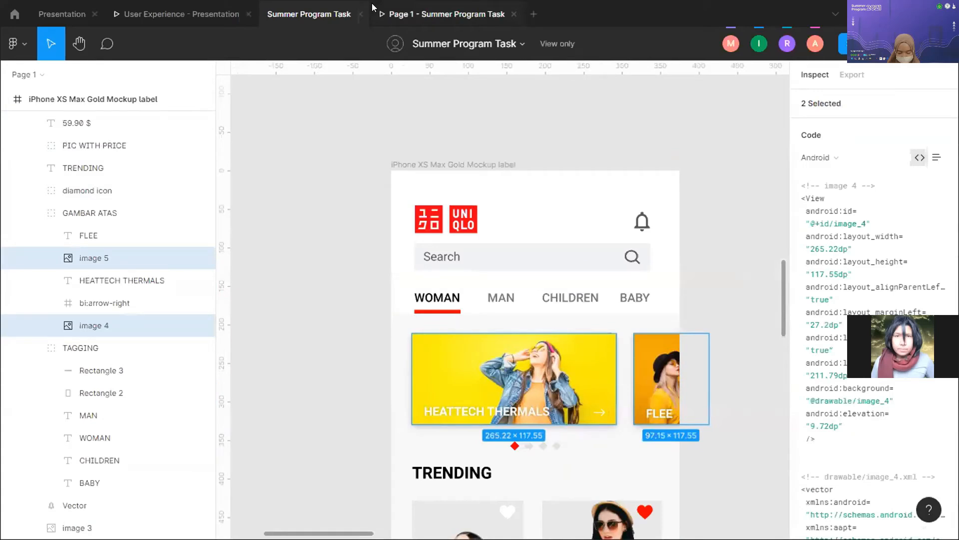
- Deselect the banner images and view the two UNIQLO mockup label frames side by side beneath the Reference heading
click(577, 112)
scroll(567, 214, down, 1)
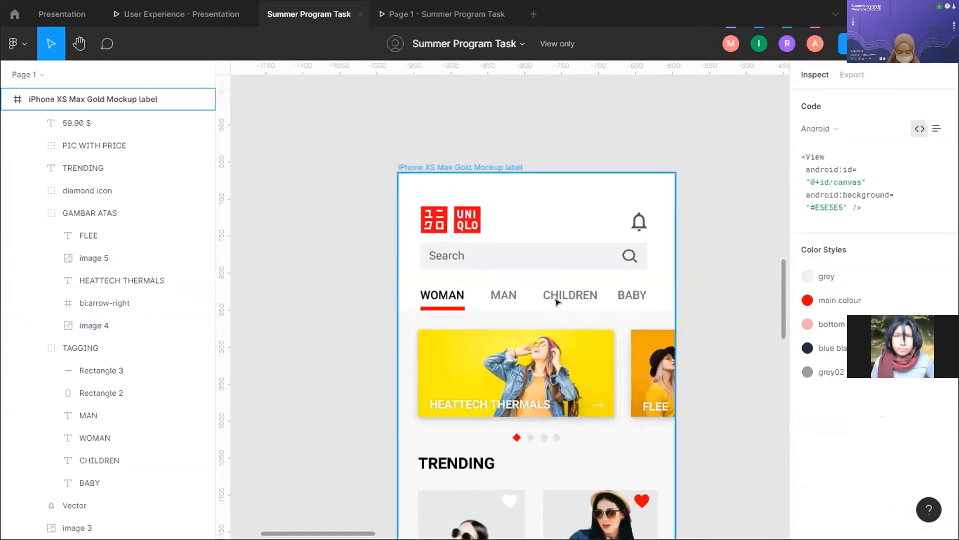
scroll(558, 303, down, 4)
scroll(587, 262, down, 1)
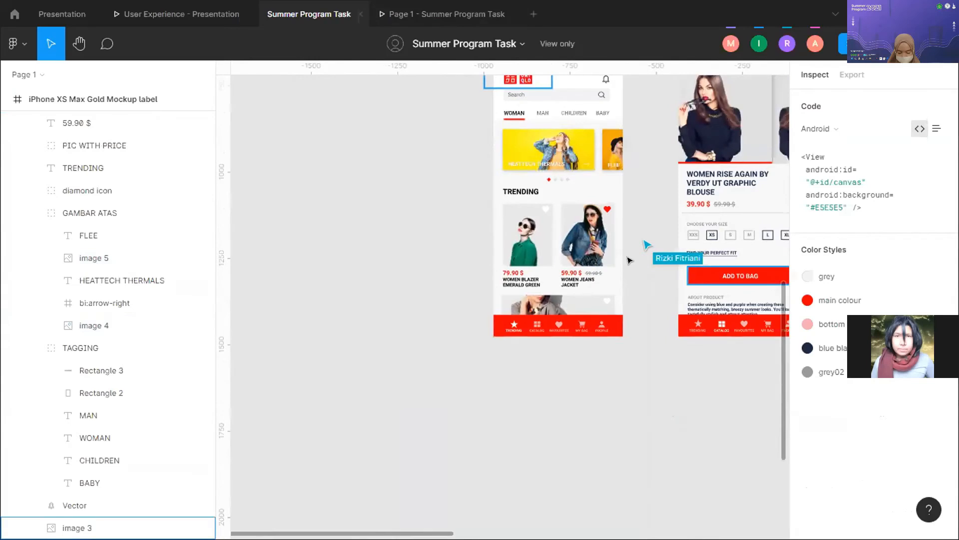
scroll(631, 260, up, 3)
scroll(619, 258, right, 4)
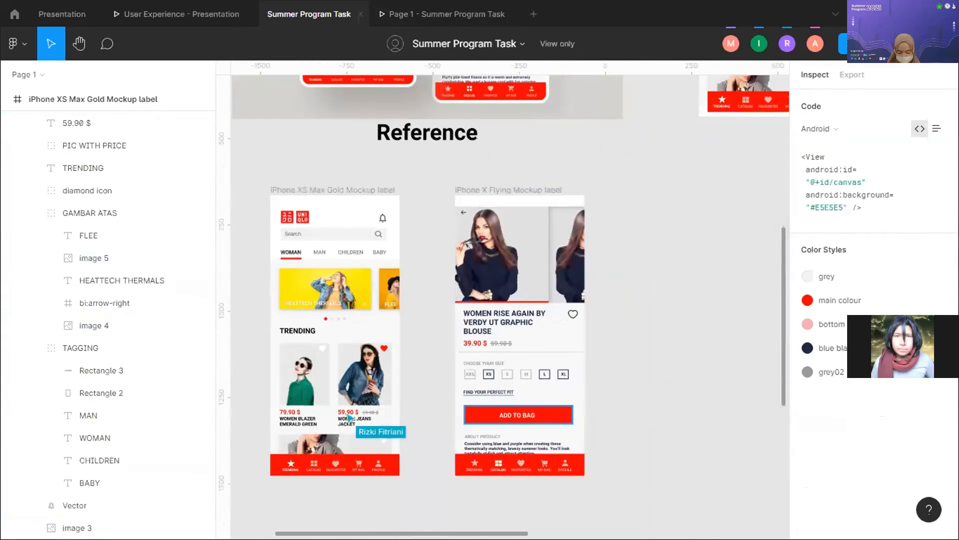
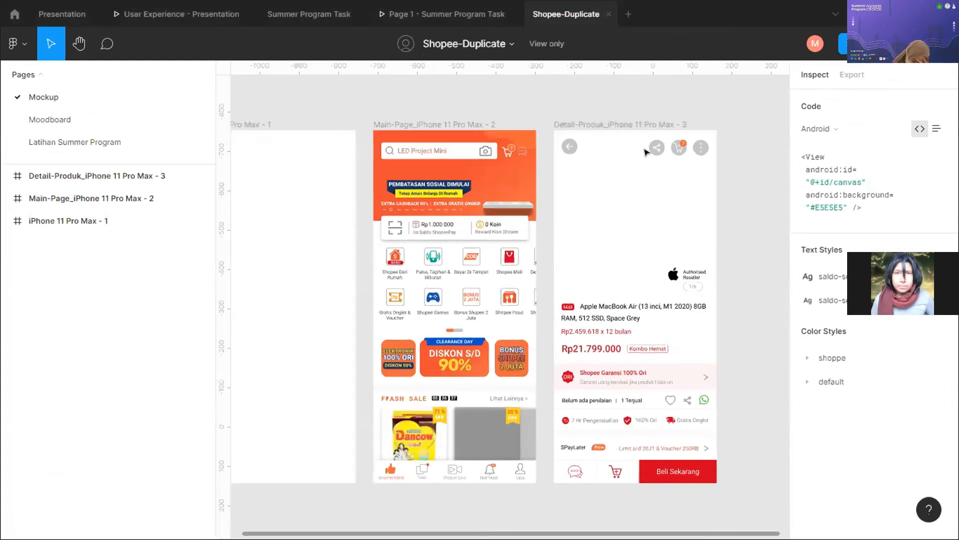
- Examine the three Shopee screens on the Mockup page of the Shopee-Duplicate file, from the splash screen to the product detail
scroll(647, 153, down, 3)
scroll(648, 164, up, 5)
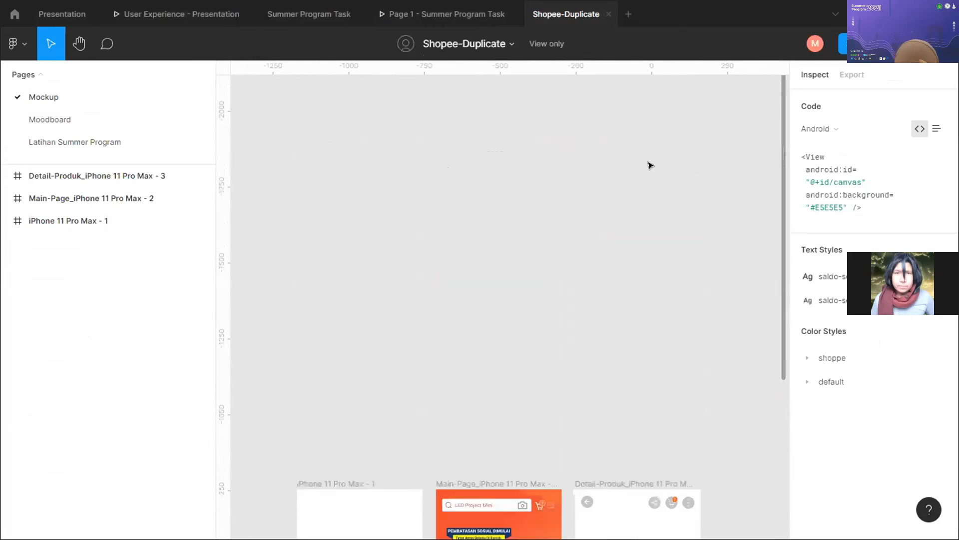
scroll(649, 165, down, 6)
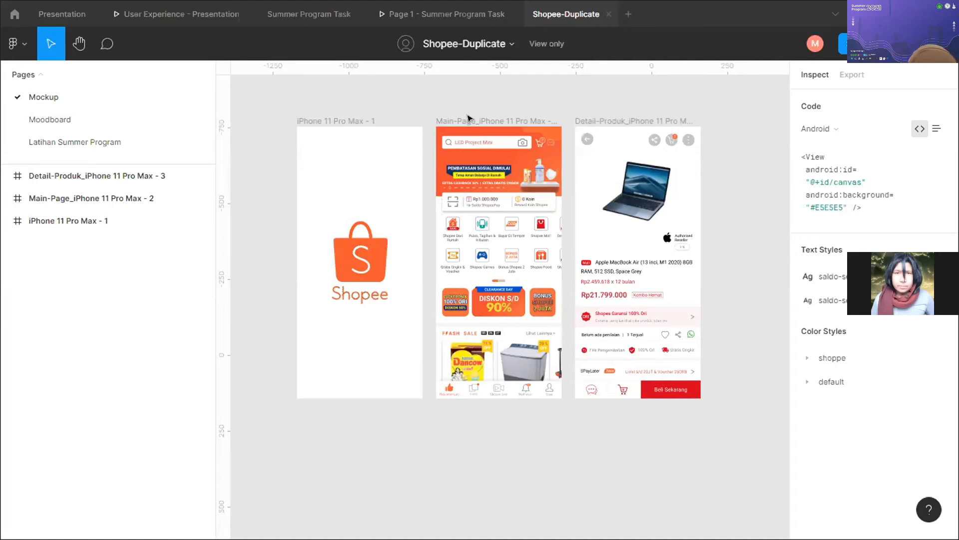
ctrl+scroll(465, 181, up, 3)
ctrl+scroll(465, 182, down, 3)
ctrl+scroll(480, 195, up, 1)
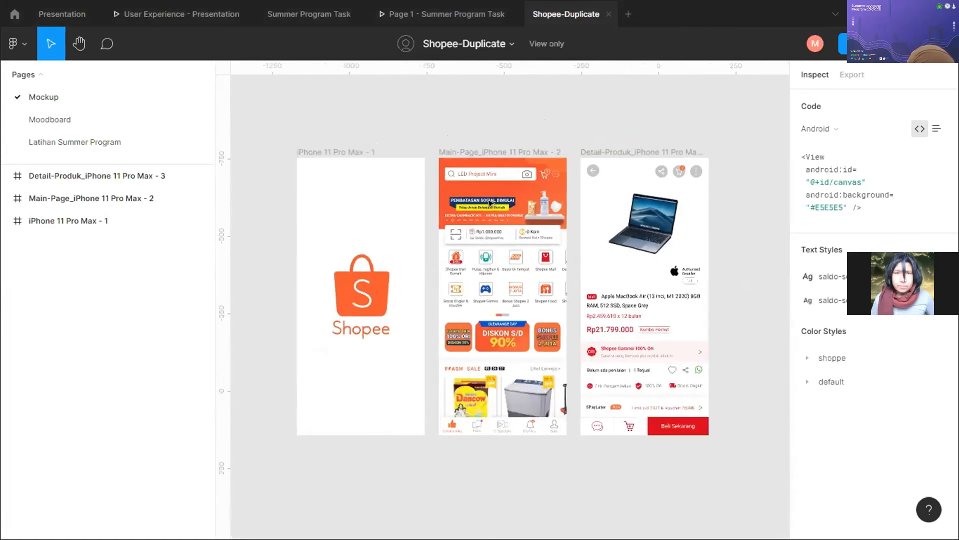
scroll(492, 204, up, 5)
scroll(495, 206, down, 3)
ctrl+scroll(499, 209, down, 5)
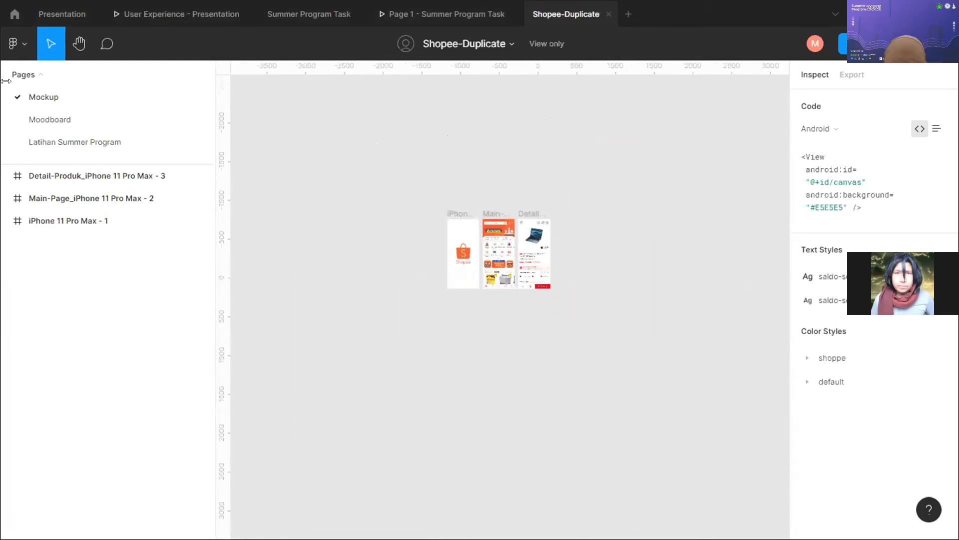
scroll(498, 210, up, 3)
- Open the Latihan Summer Program page and examine its assignment notes, plugin list, colour palette and practice frames
click(84, 121)
ctrl+scroll(505, 217, down, 3)
scroll(424, 195, up, 2)
click(43, 143)
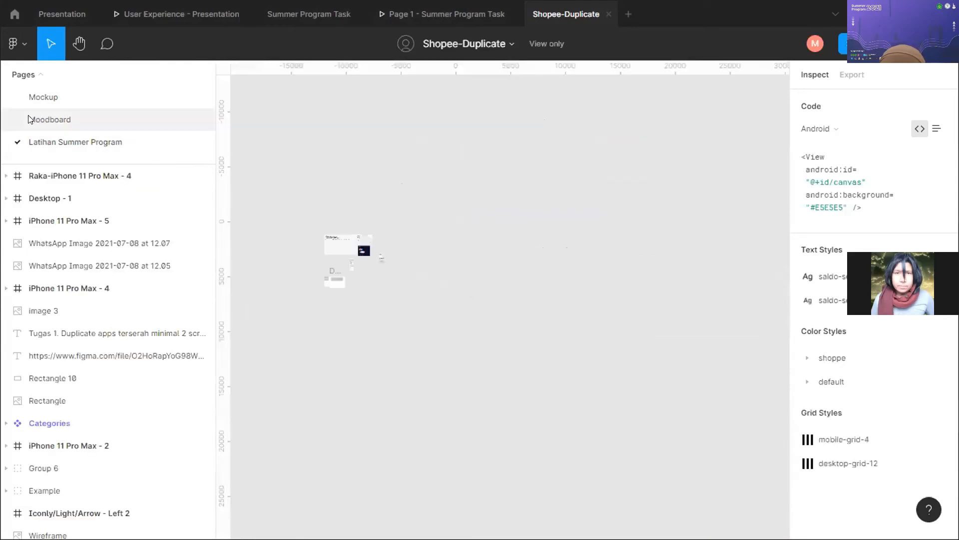
scroll(325, 246, up, 10)
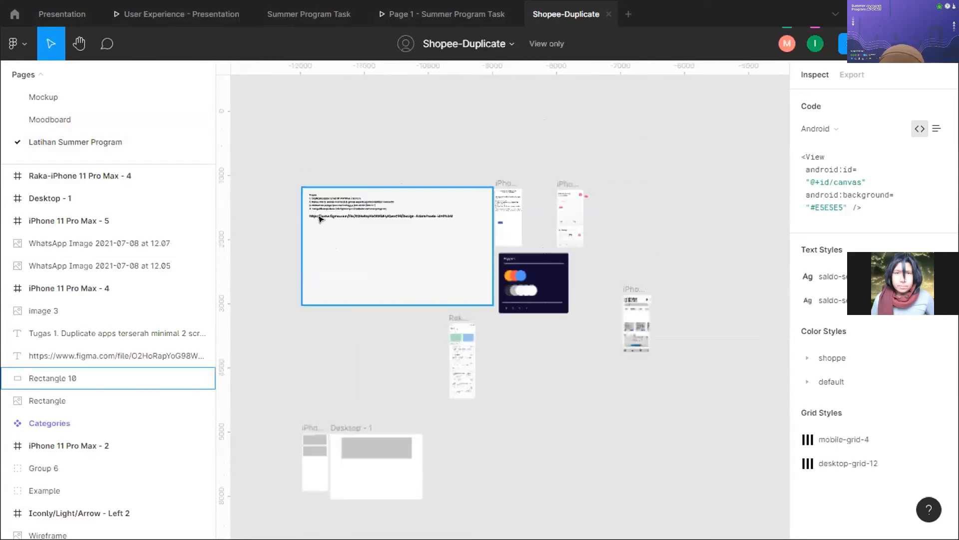
scroll(319, 218, up, 4)
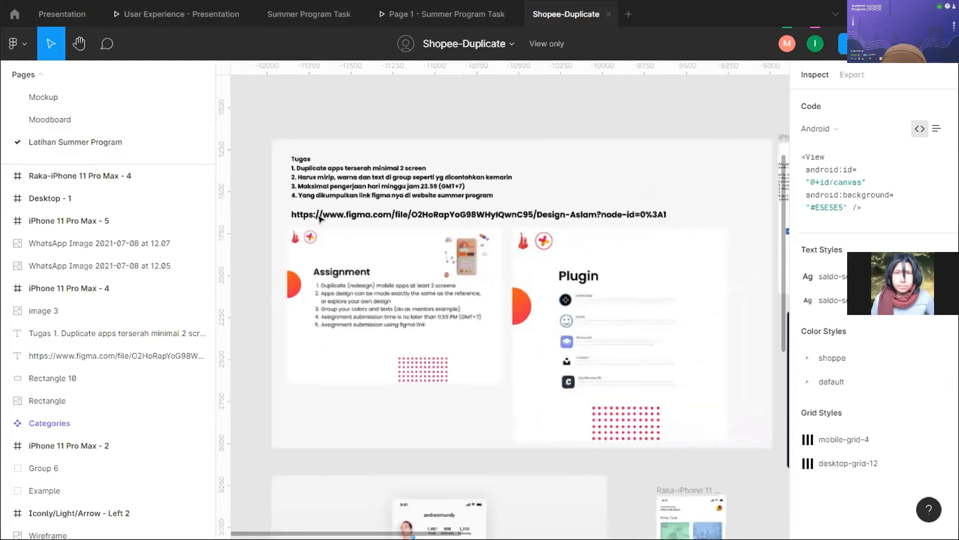
scroll(368, 234, right, 7)
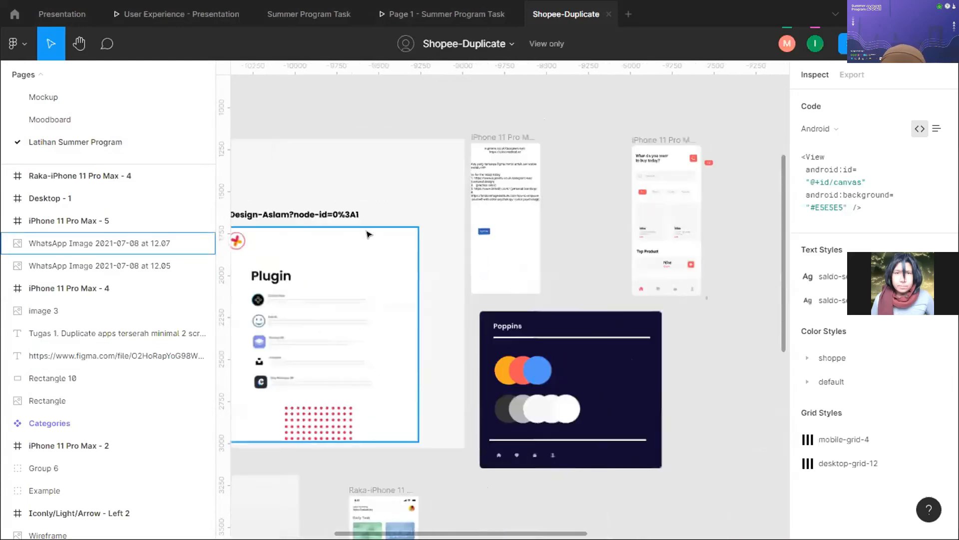
scroll(368, 234, down, 6)
scroll(368, 234, left, 9)
scroll(368, 234, down, 5)
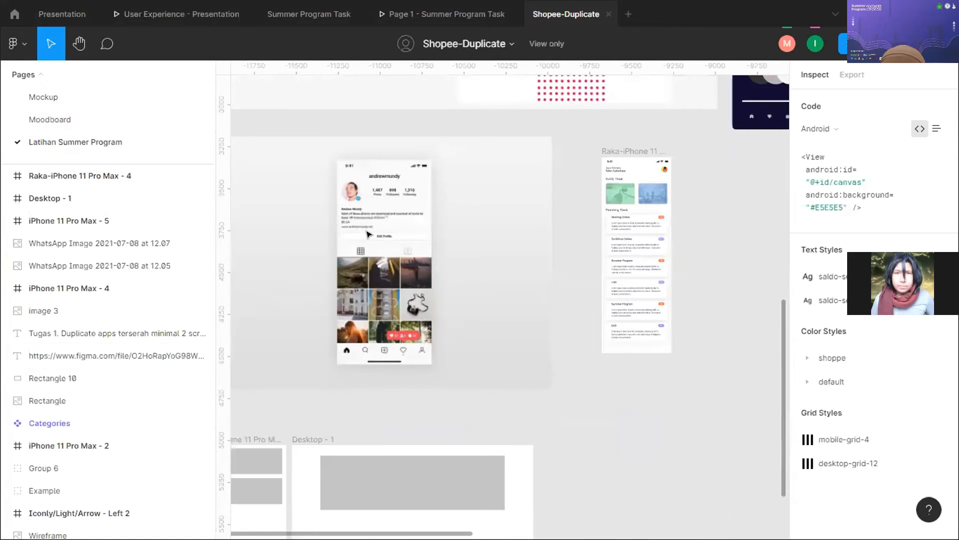
- Return to the Mockup page and review the layout of the Shopee main page and product detail screens
click(82, 97)
scroll(488, 422, up, 10)
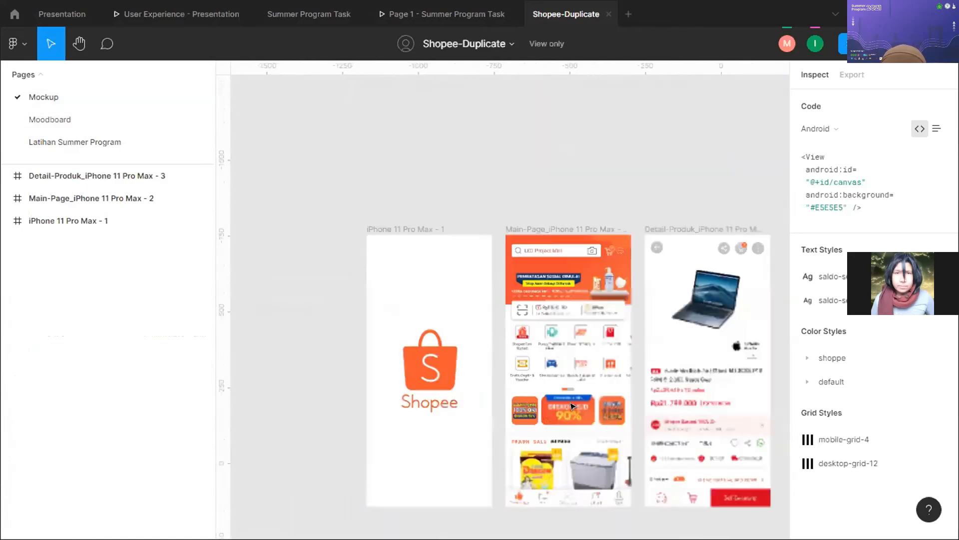
scroll(489, 191, down, 4)
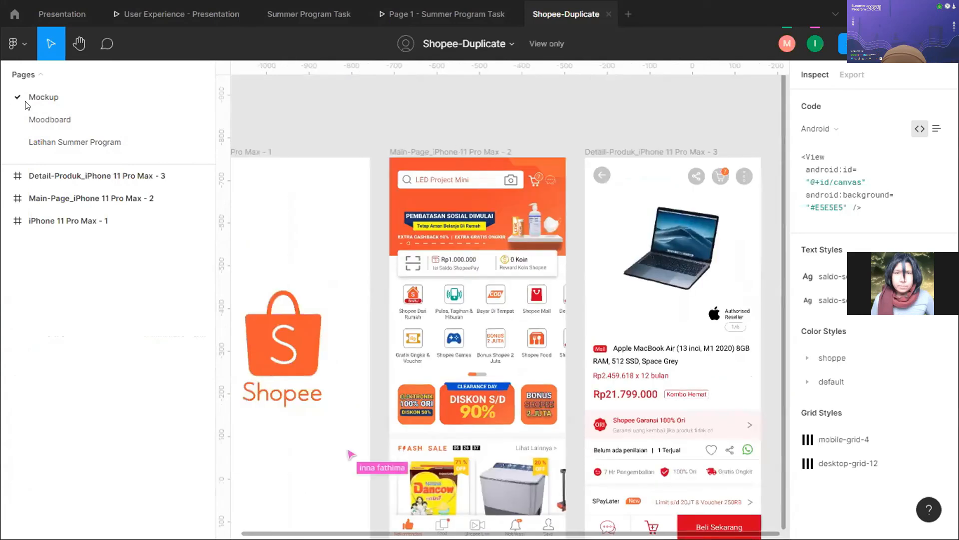
click(49, 118)
click(44, 97)
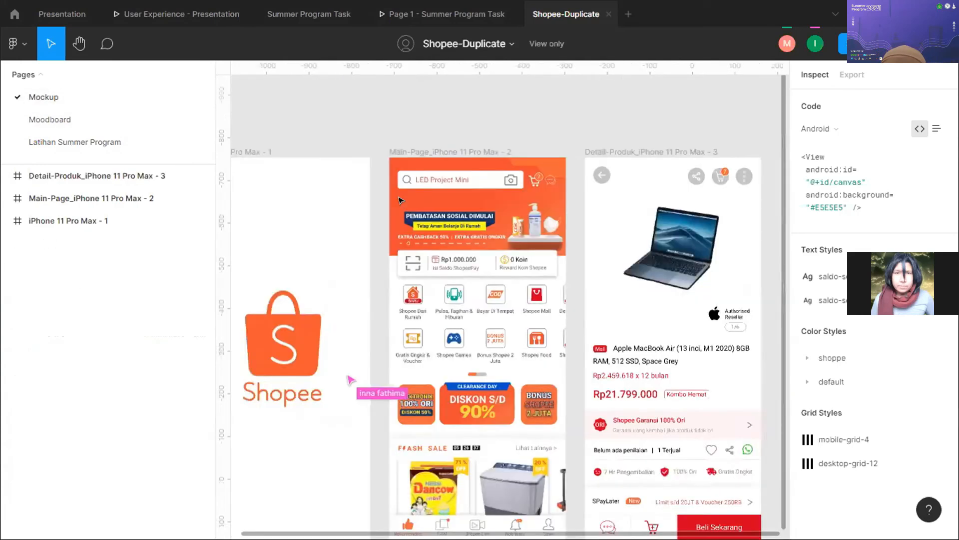
scroll(399, 200, down, 2)
scroll(400, 200, up, 5)
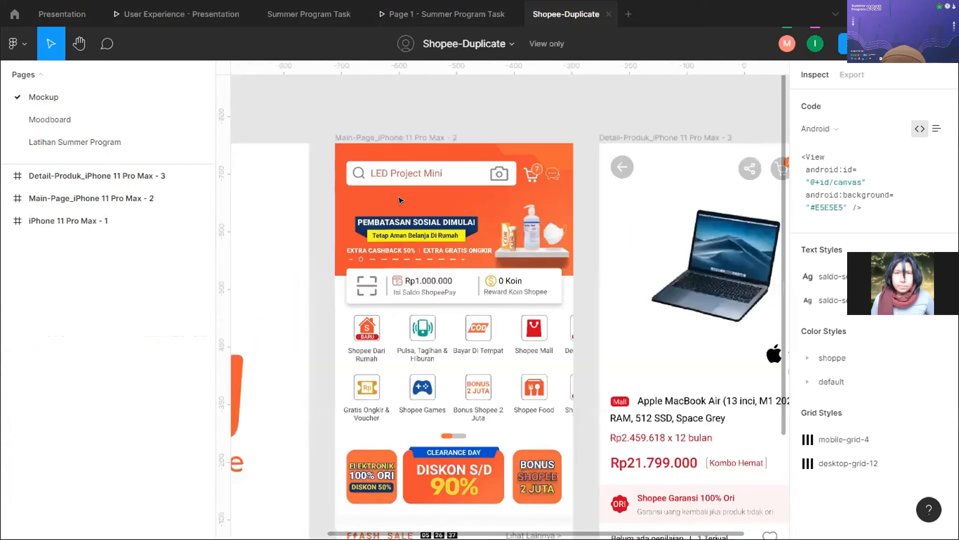
scroll(431, 145, down, 2)
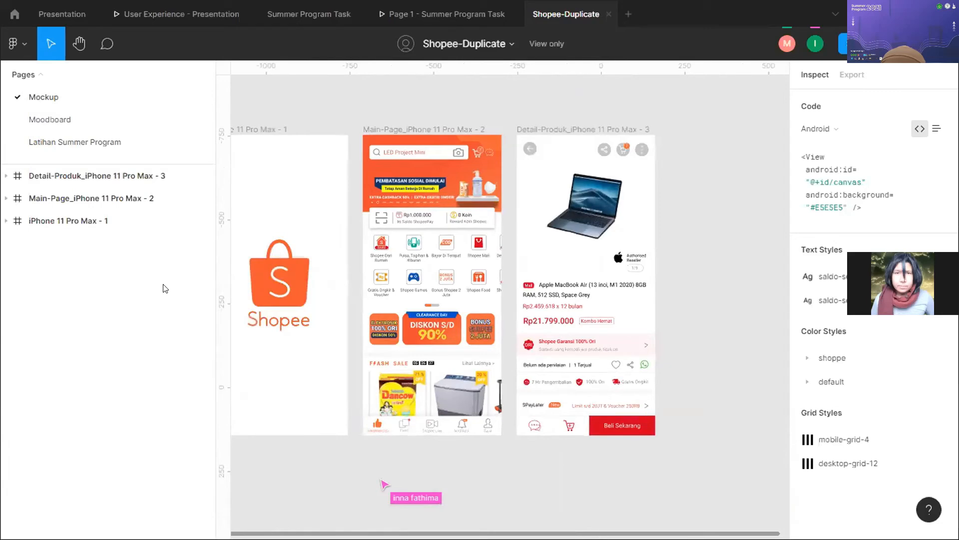
- Open the Moodboard page and examine the Shopee website screenshot in Desktop - 1 and the Desktop - 3 frame
click(96, 121)
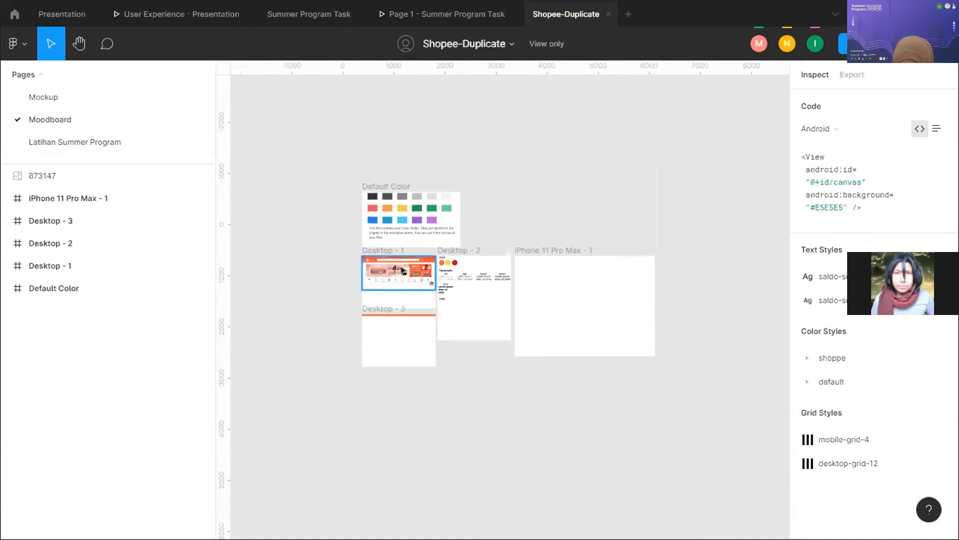
scroll(393, 281, up, 5)
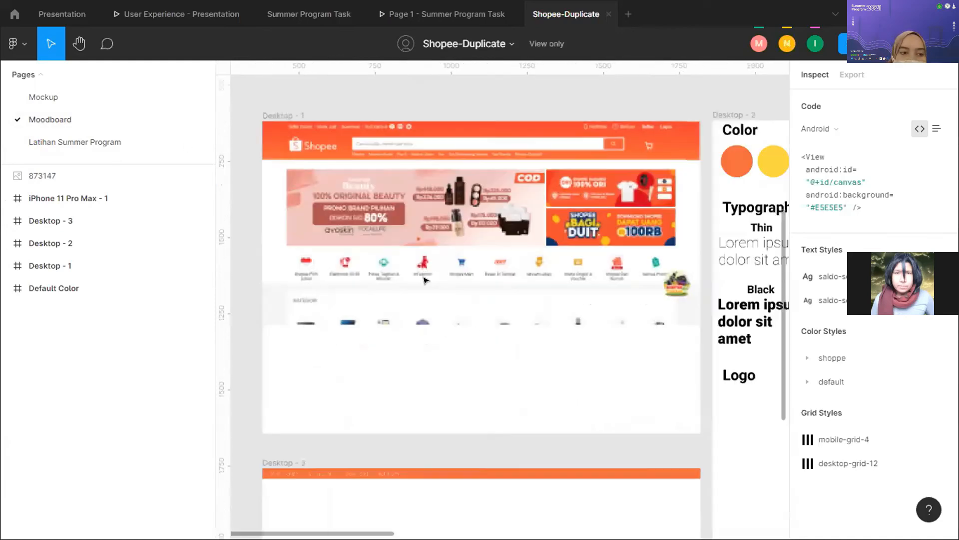
scroll(425, 280, down, 4)
scroll(450, 250, down, 3)
scroll(465, 215, up, 2)
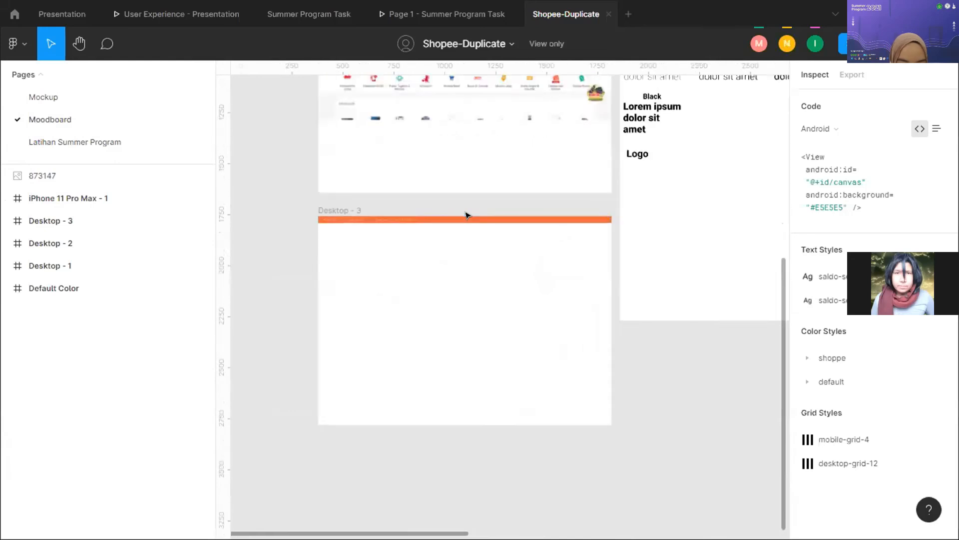
- Examine the colour, typography and logo sections of the Desktop - 2 frame together with the Default Color swatches
scroll(465, 215, up, 1)
scroll(465, 216, up, 4)
scroll(467, 218, down, 2)
scroll(469, 219, up, 2)
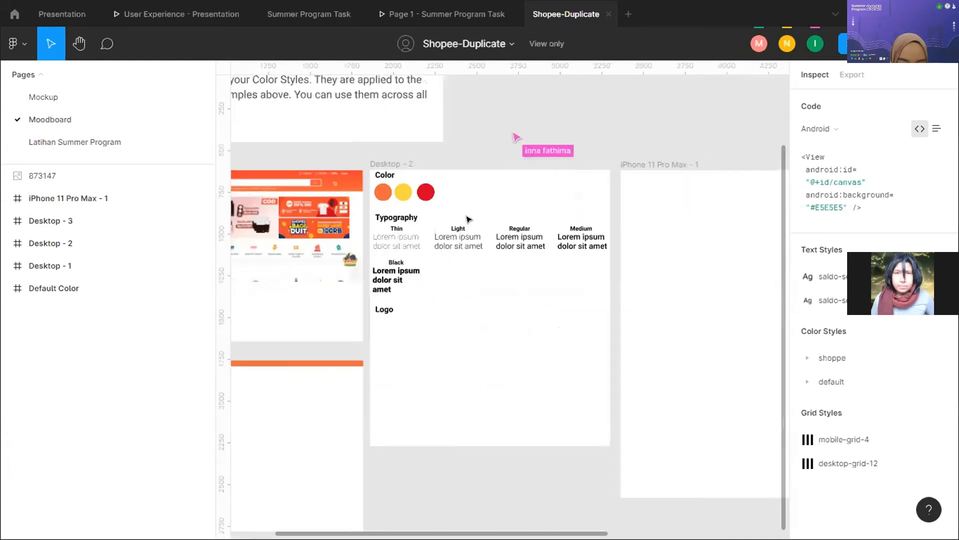
scroll(466, 215, right, 1)
scroll(467, 216, up, 3)
scroll(489, 300, down, 4)
scroll(536, 340, up, 1)
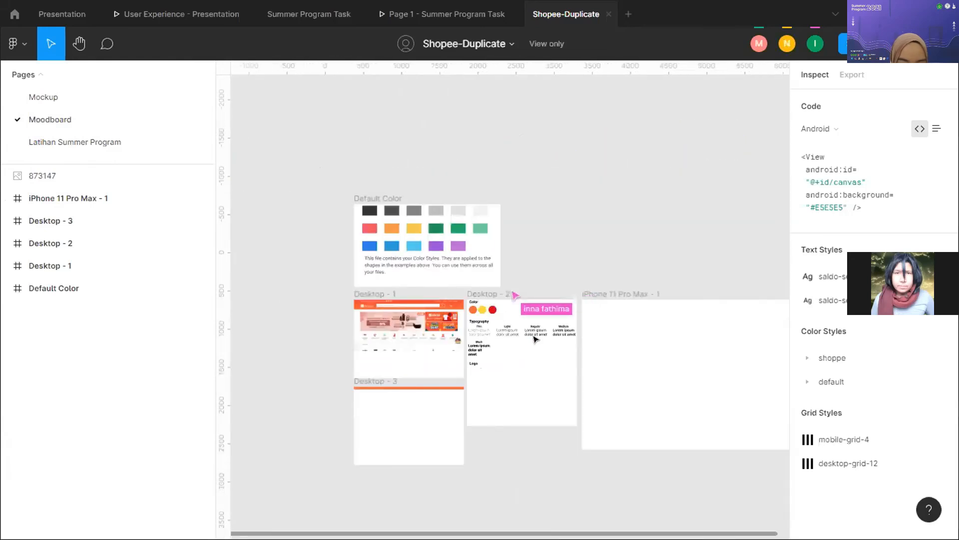
- Select the iPhone 11 Pro Max - 1 frame beside Desktop - 2 and review its properties and code
scroll(535, 339, up, 3)
scroll(535, 340, left, 2)
scroll(625, 224, right, 3)
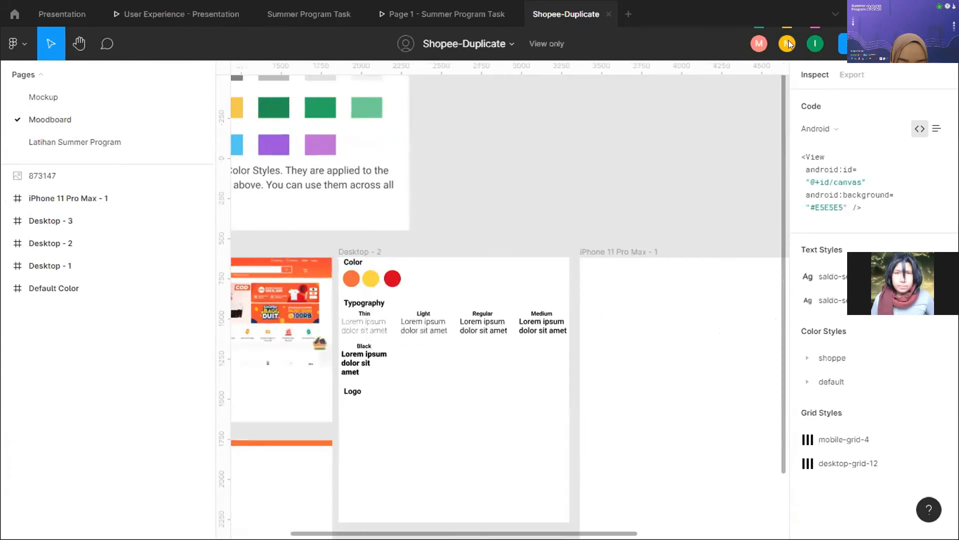
scroll(400, 262, left, 2)
scroll(499, 263, right, 2)
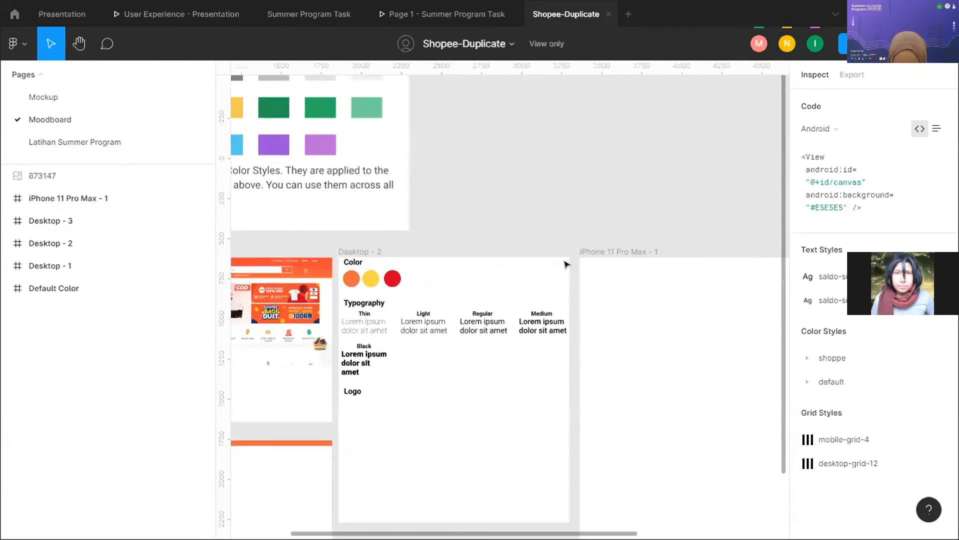
click(595, 252)
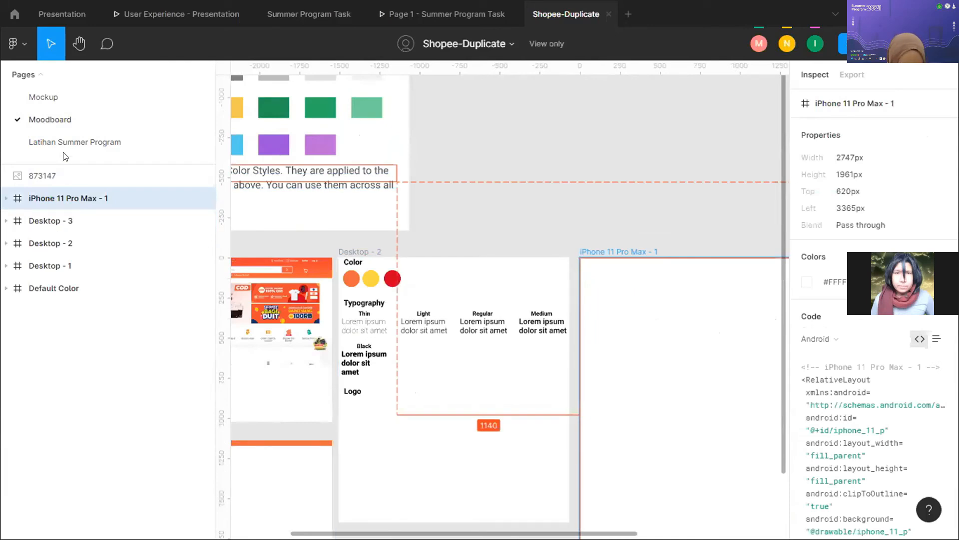
- Check the Mockup page's main screen in comment mode, and jump to a collaborator's view of the file
click(45, 98)
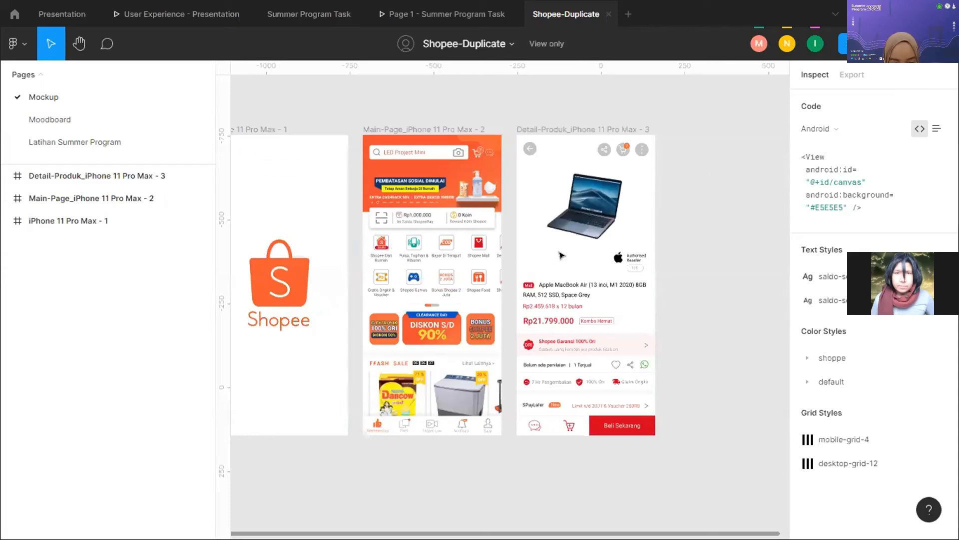
click(106, 44)
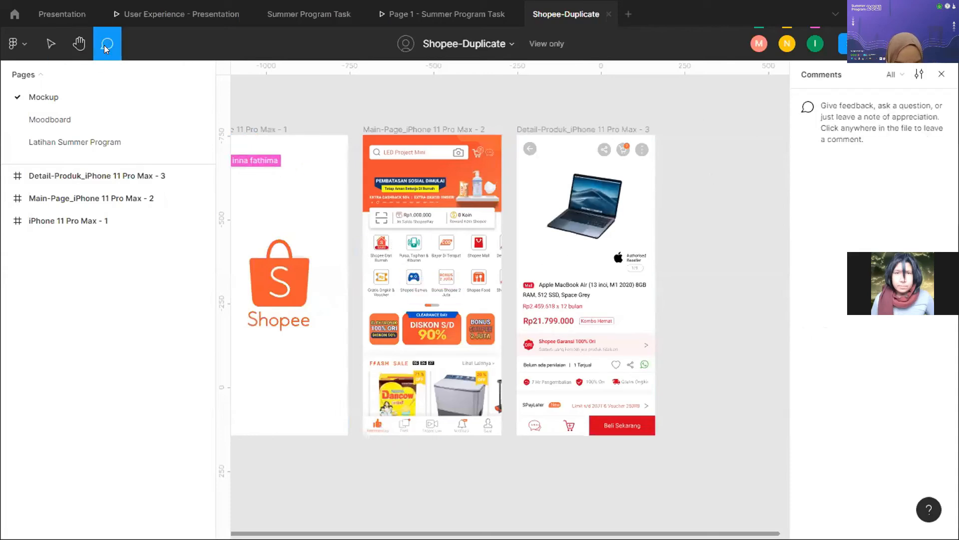
scroll(370, 244, up, 10)
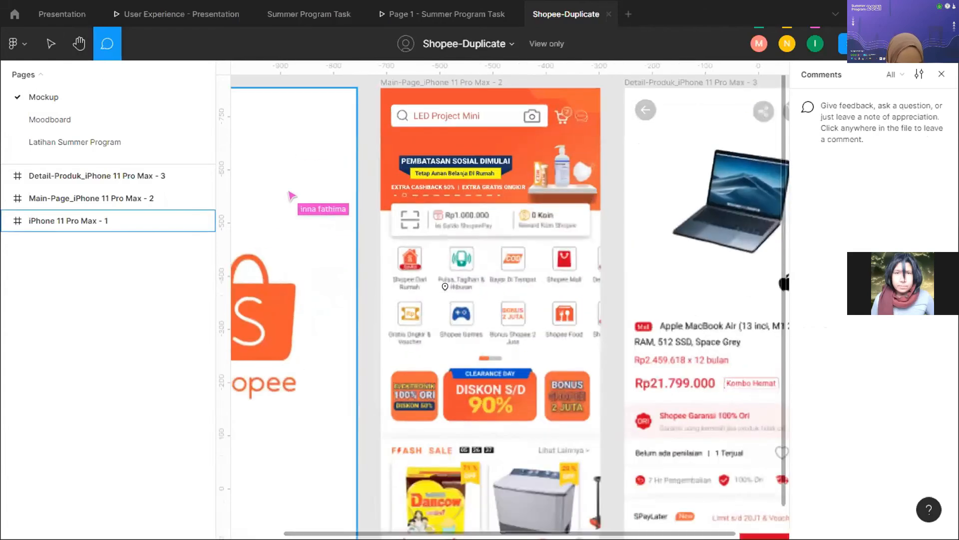
scroll(534, 296, down, 4)
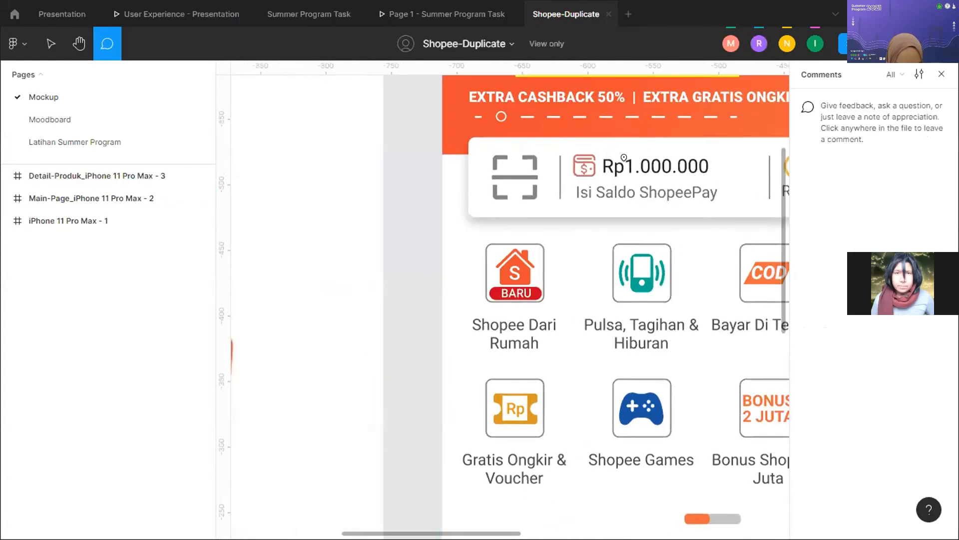
click(786, 45)
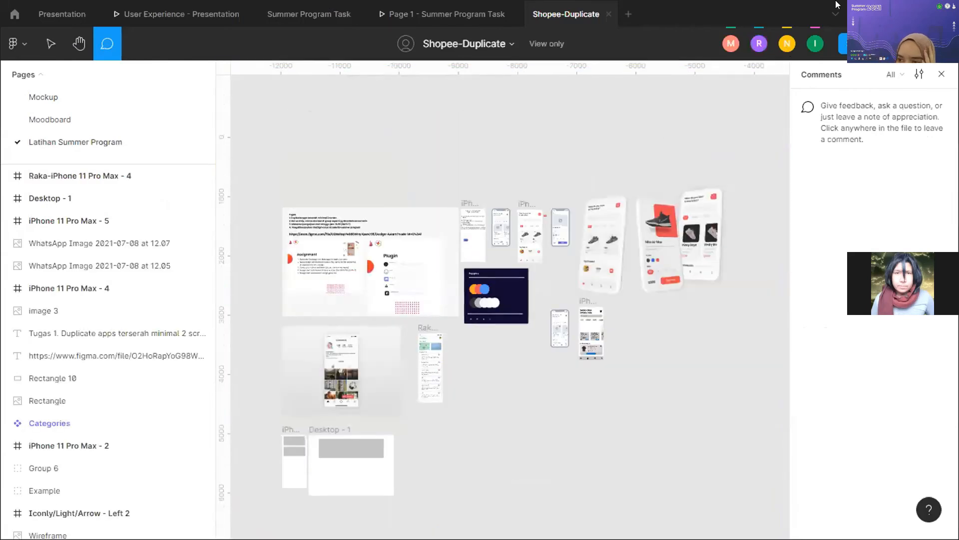
- Follow a collaborator's view to the Mockup page, stop following, and switch from commenting to the Move tool
click(784, 44)
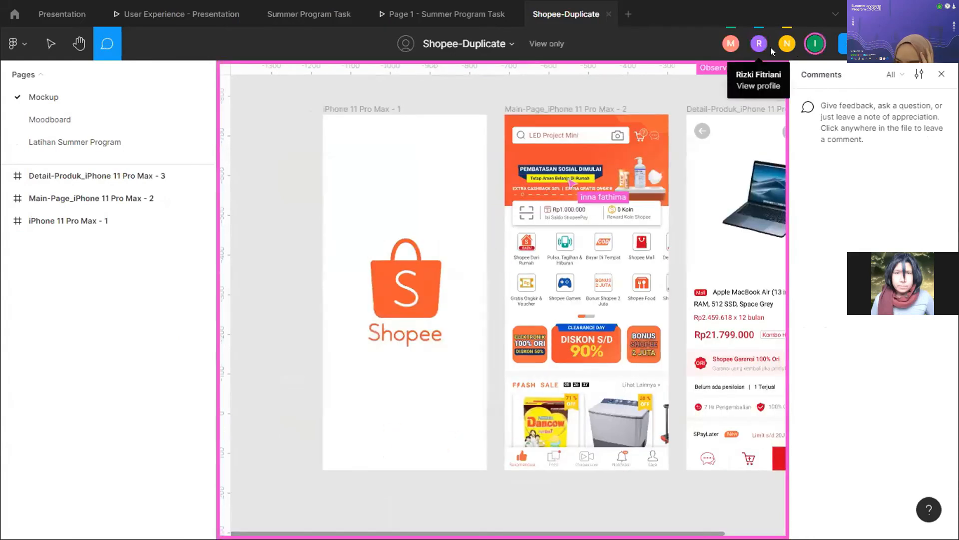
click(771, 46)
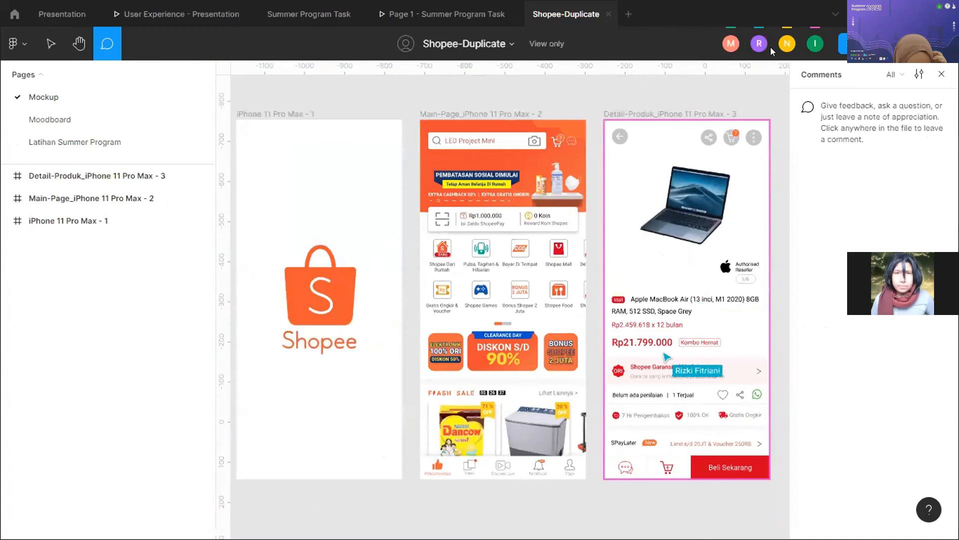
key(v)
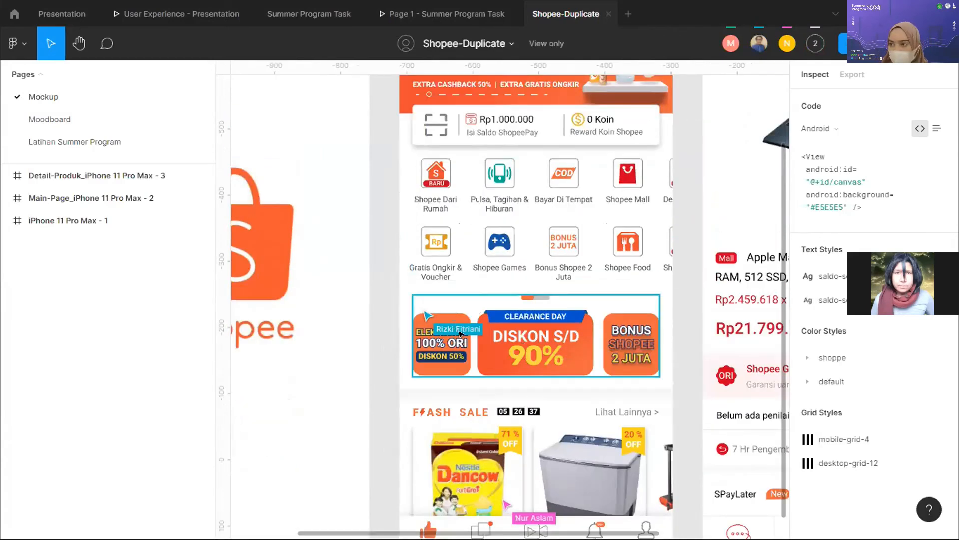
- Expand the Detail-Produk_iPhone 11 Pro Max - 3 frame's layers and look over the three Shopee mockup screens
click(5, 178)
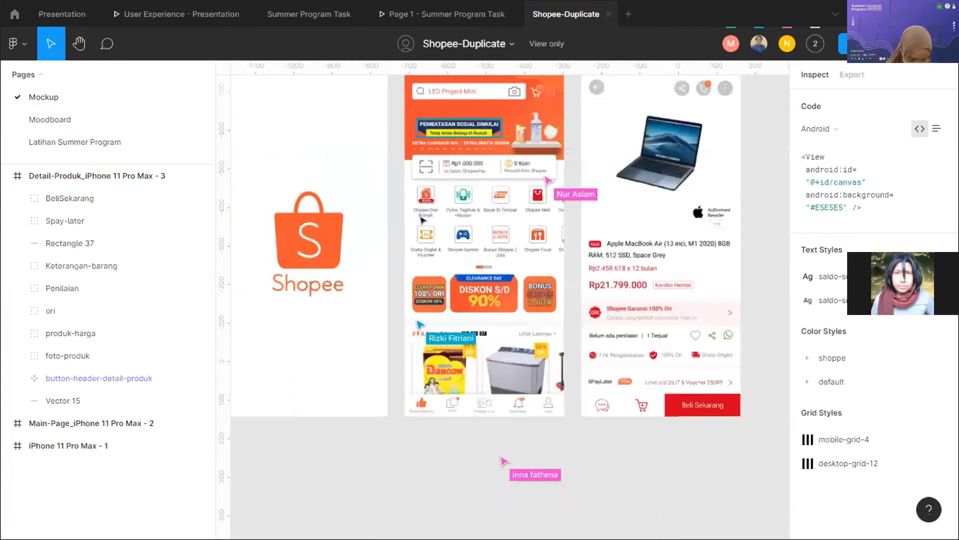
scroll(411, 190, down, 10)
scroll(411, 191, up, 5)
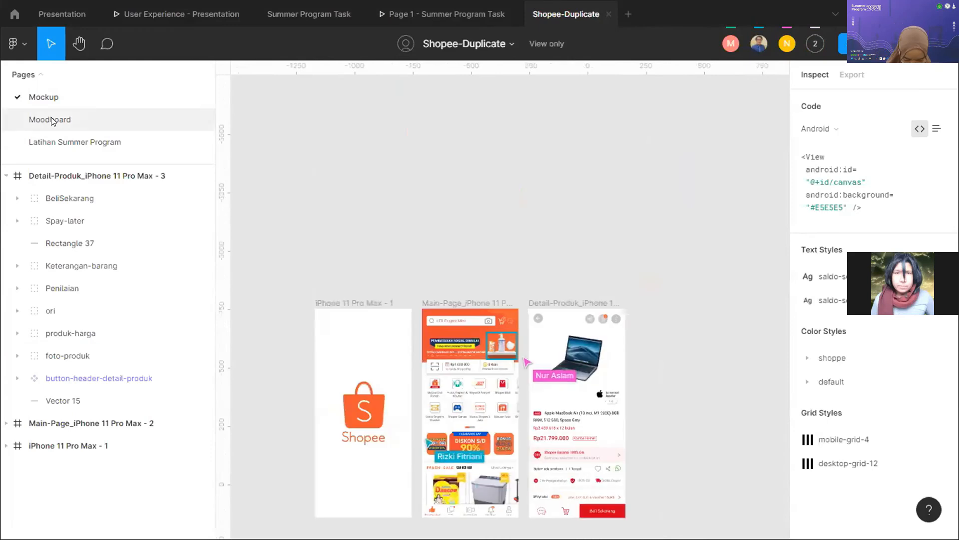
- Open the Moodboard page and look over its color and typography board
click(50, 120)
scroll(400, 235, down, 3)
scroll(400, 235, right, 2)
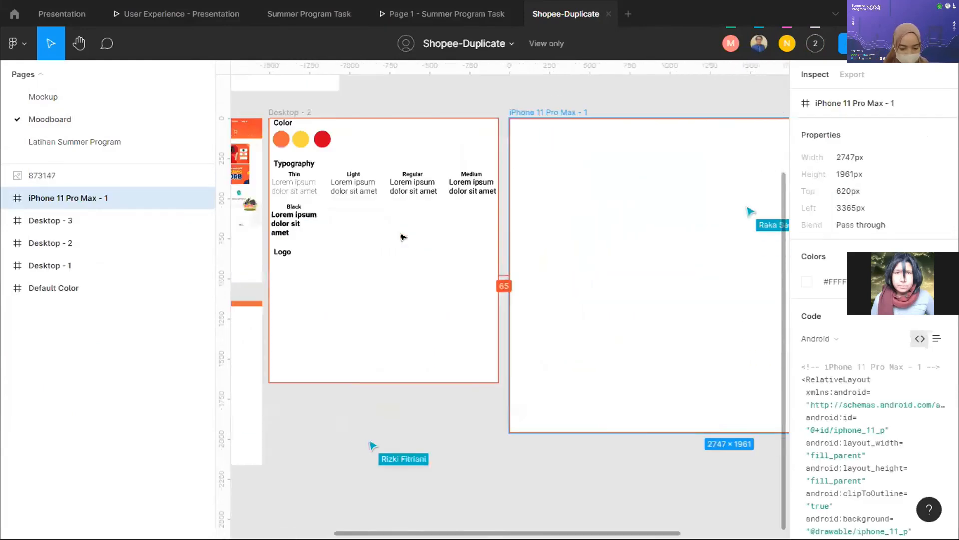
scroll(400, 235, down, 4)
- Inspect images 873148 and 873147 on and around the iPhone 11 Pro Max - 1 moodboard frame, and clear the selection
click(497, 156)
click(510, 184)
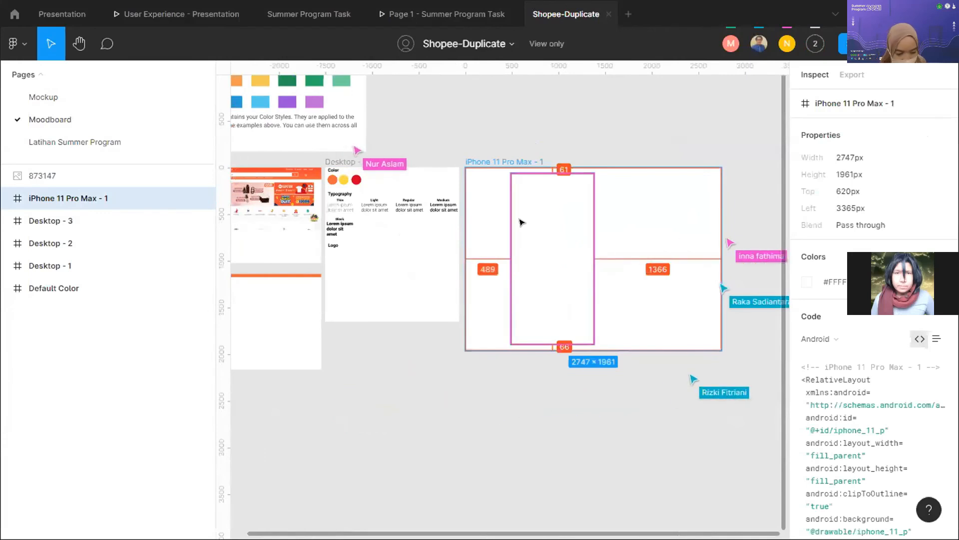
click(537, 224)
scroll(560, 247, up, 2)
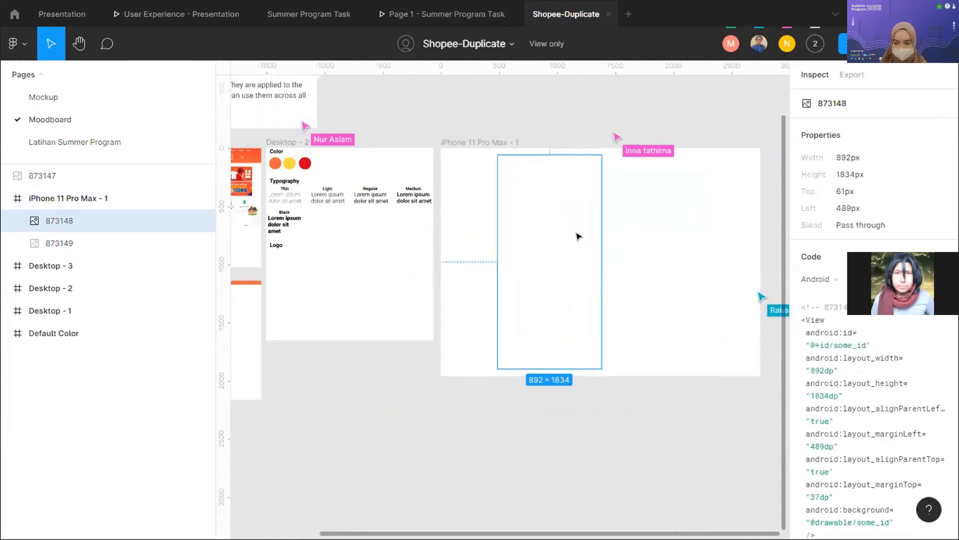
click(658, 225)
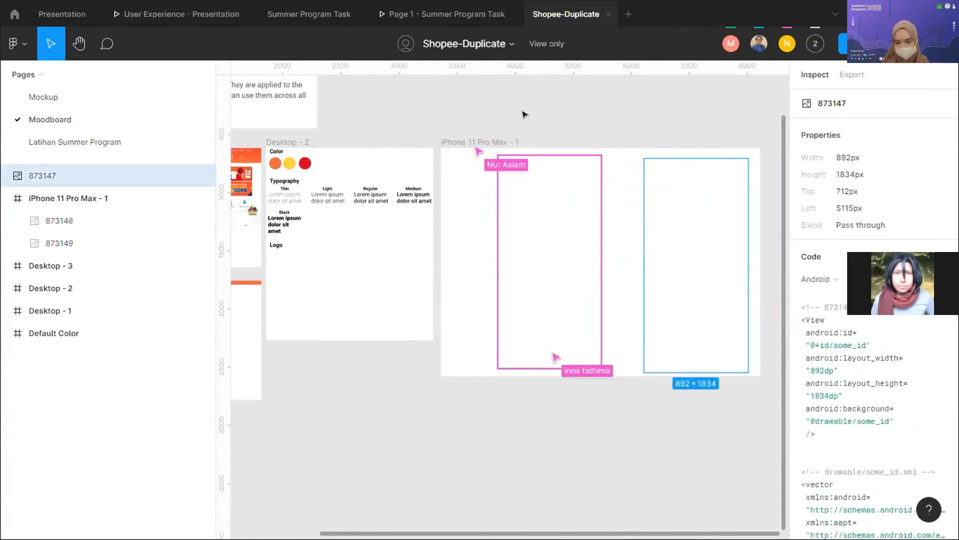
click(512, 150)
click(524, 199)
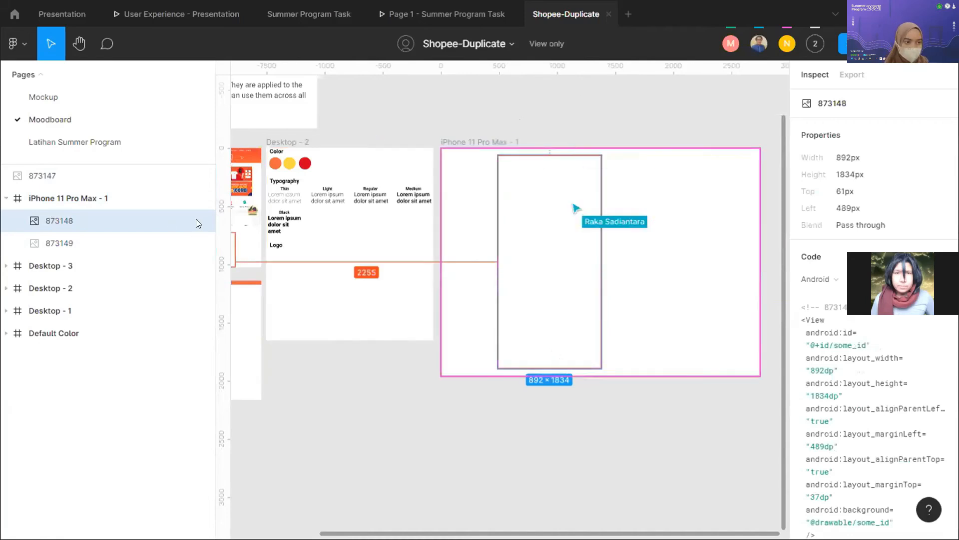
click(440, 123)
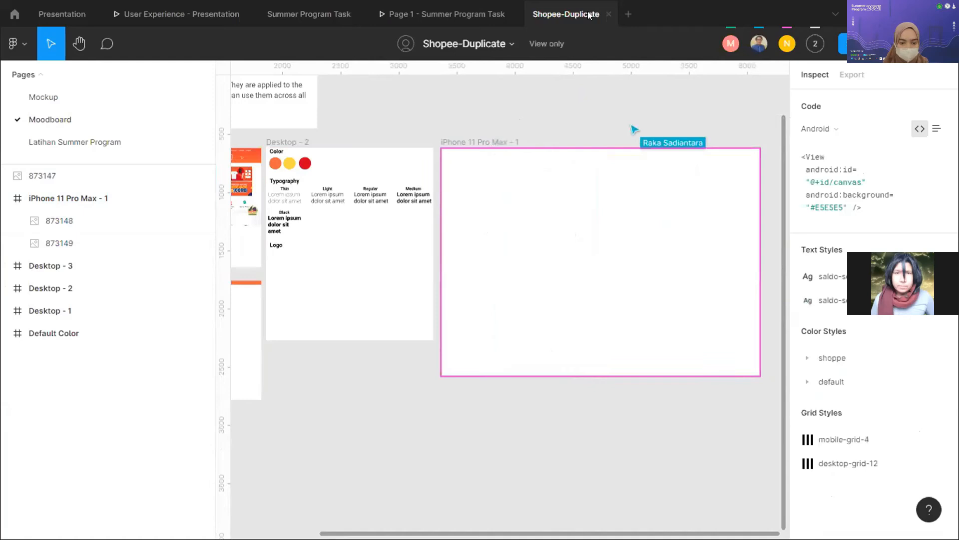
- Return to the Mockup page and select the reference screenshot 873148 of the Shopee home screen
click(81, 173)
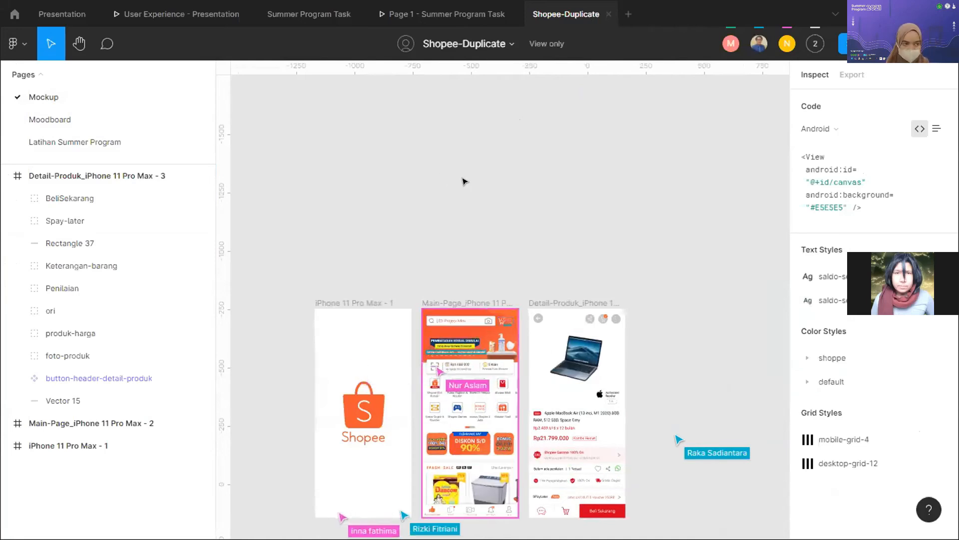
scroll(464, 180, down, 3)
scroll(454, 213, down, 5)
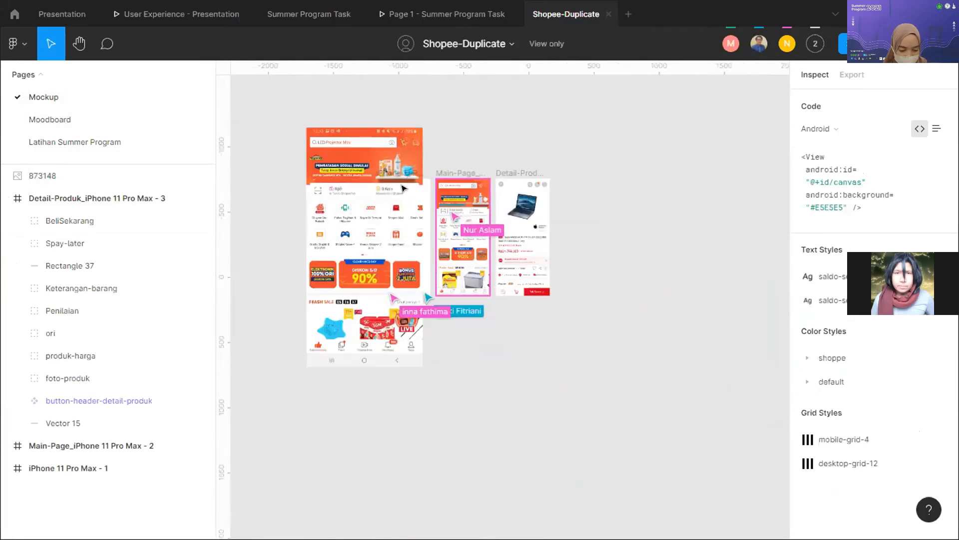
click(403, 182)
click(403, 182)
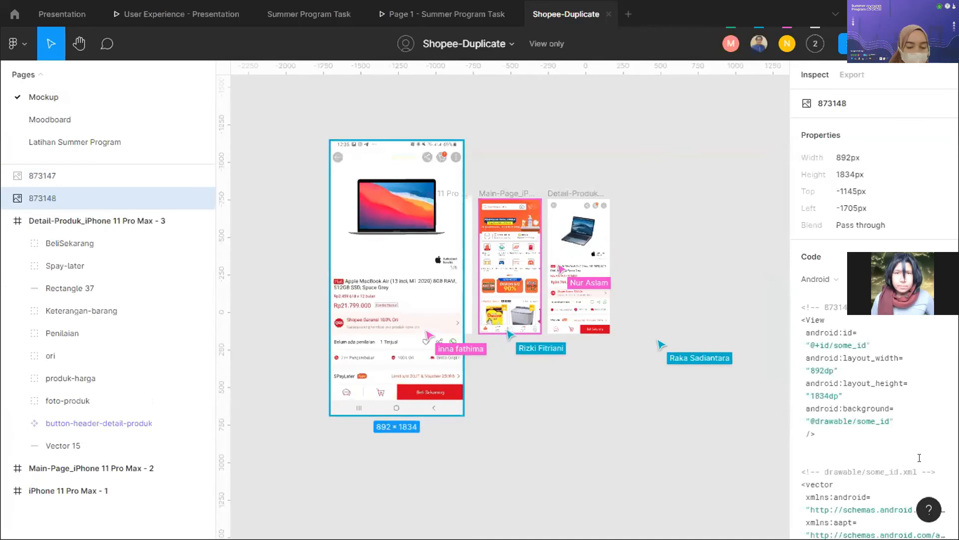
- Compare the Main-Page and Detail-Produk mockups with the original Shopee app screenshots placed beside them
scroll(524, 252, up, 2)
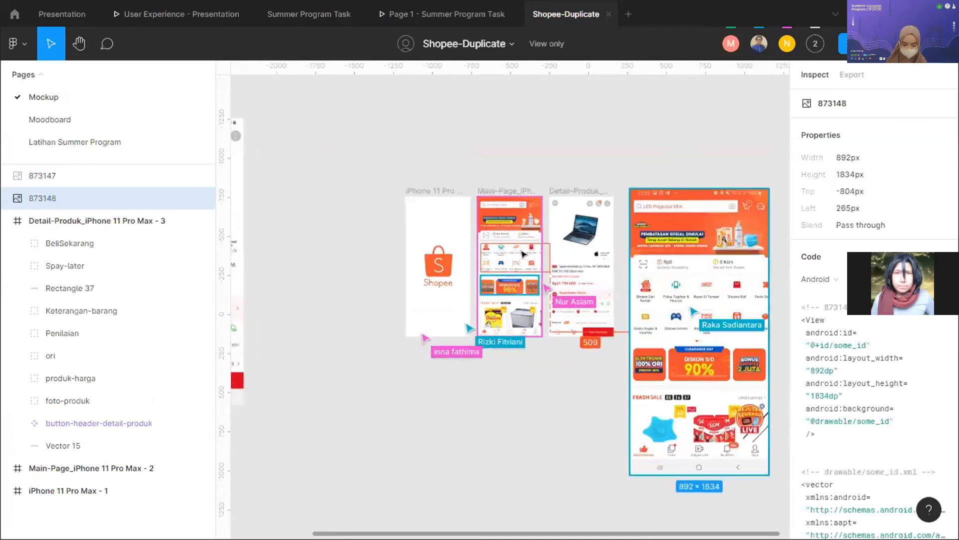
scroll(332, 219, down, 3)
scroll(320, 220, left, 2)
scroll(311, 219, up, 5)
scroll(380, 260, down, 4)
scroll(410, 272, up, 1)
scroll(410, 271, right, 3)
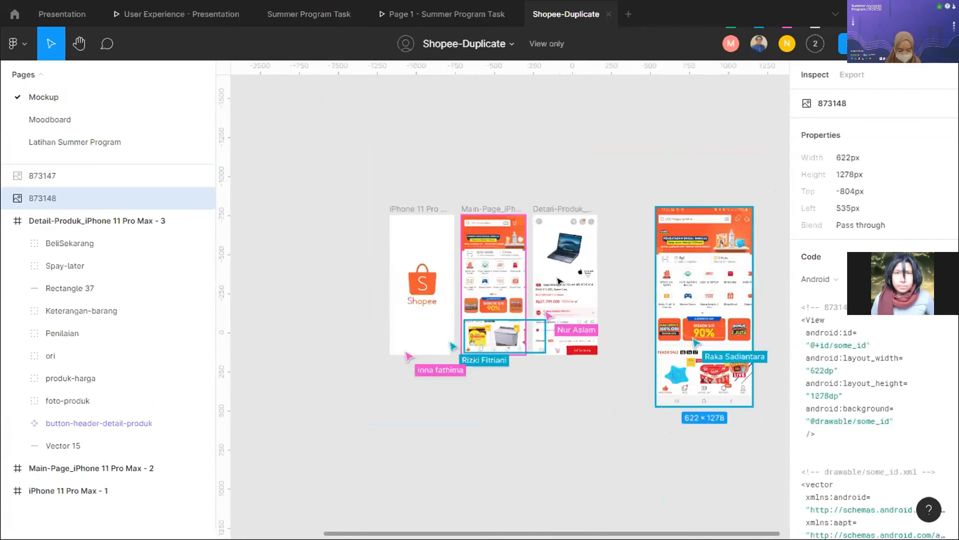
scroll(449, 267, up, 5)
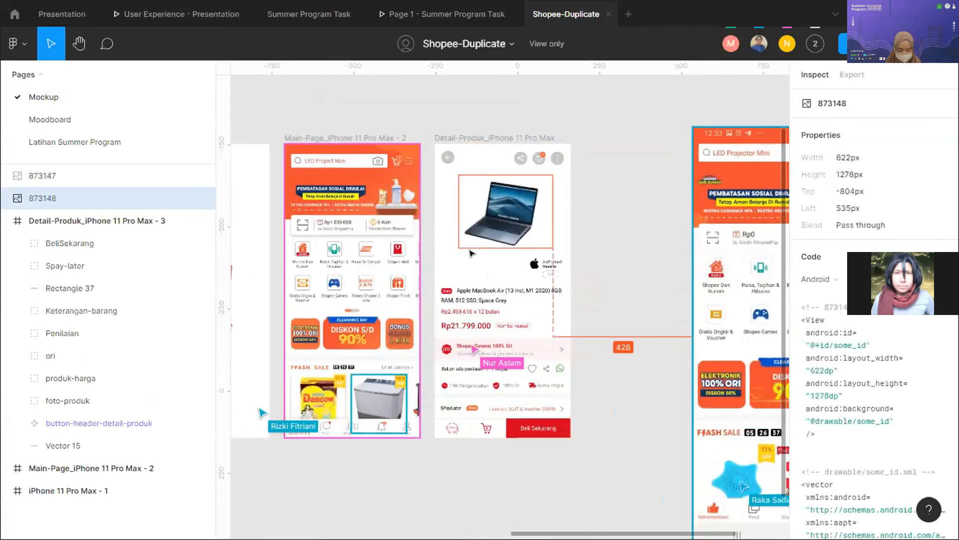
scroll(462, 260, up, 5)
scroll(470, 252, down, 2)
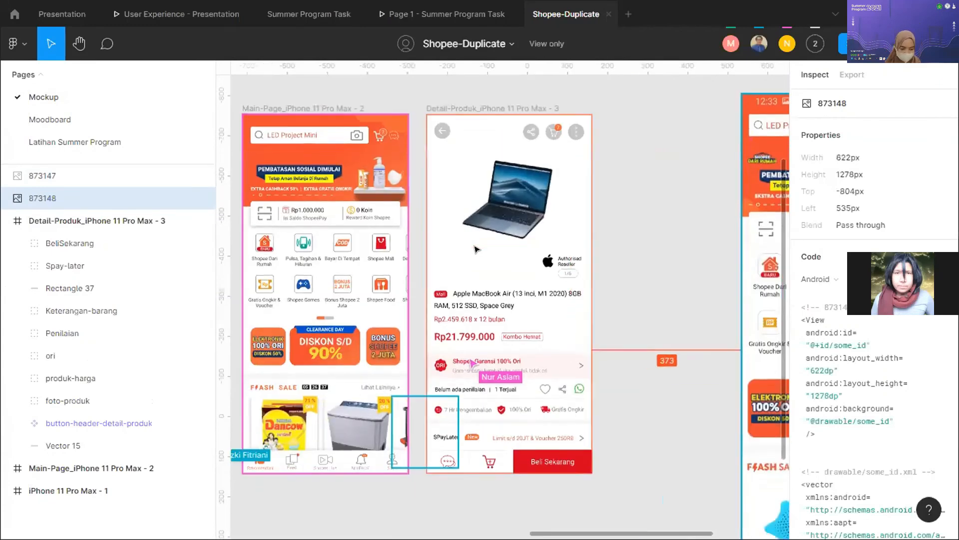
scroll(462, 252, down, 3)
scroll(460, 253, up, 5)
scroll(425, 270, left, 1)
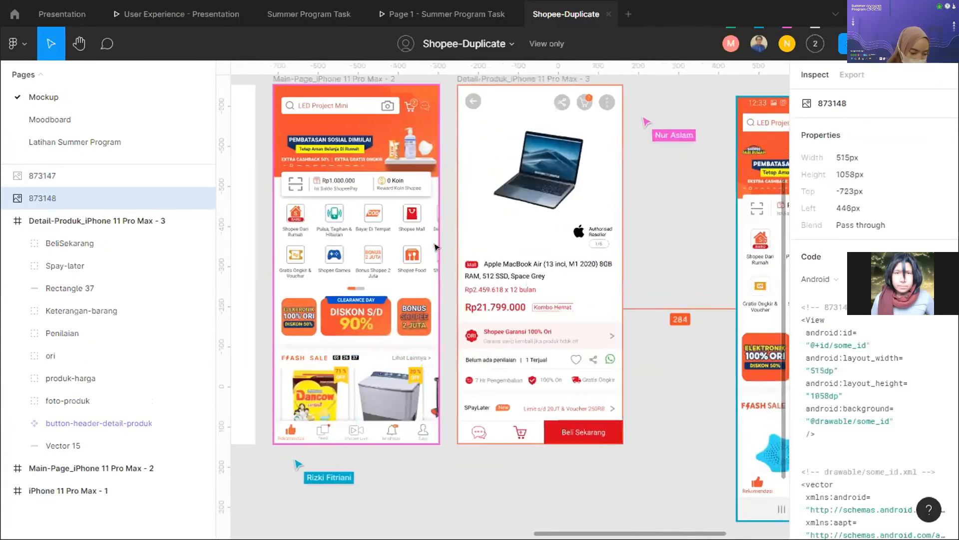
- Examine the main page mockup's banner and menu icons up close, and deselect the reference screenshot
scroll(310, 349, up, 5)
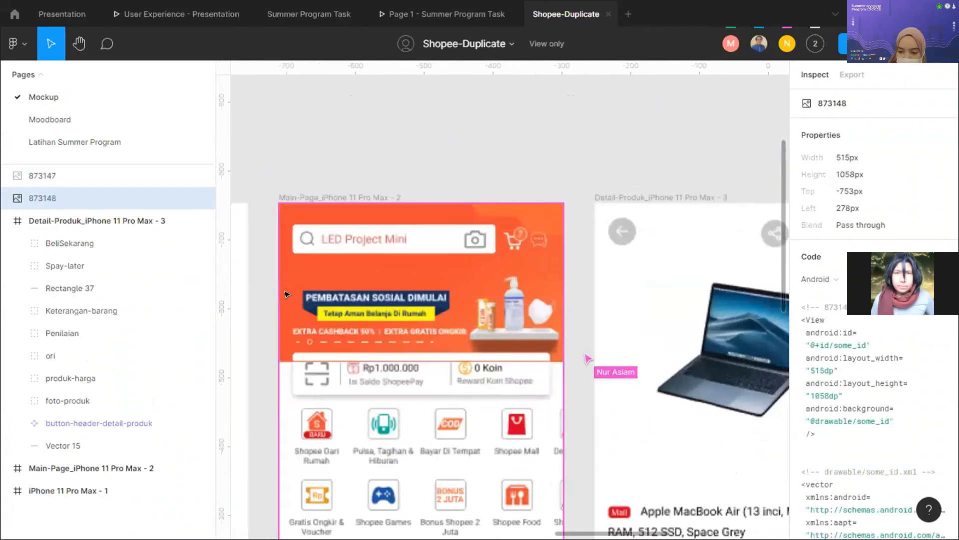
scroll(337, 218, down, 2)
scroll(338, 218, up, 3)
key(Escape)
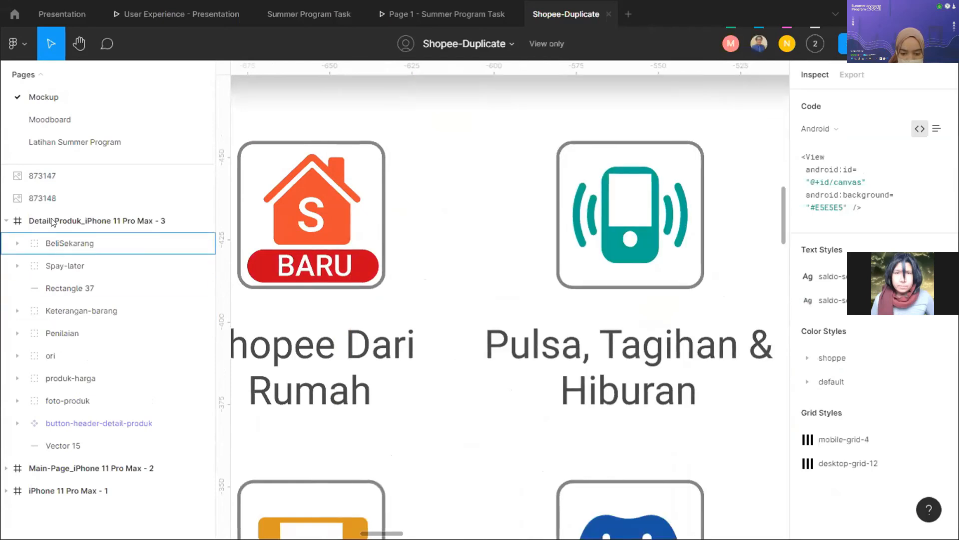
- Select the Detail-Produk_iPhone 11 Pro Max - 3 frame, check spacing around the main page's menu icons, and clear the selection
click(212, 220)
scroll(370, 191, down, 3)
scroll(370, 192, down, 6)
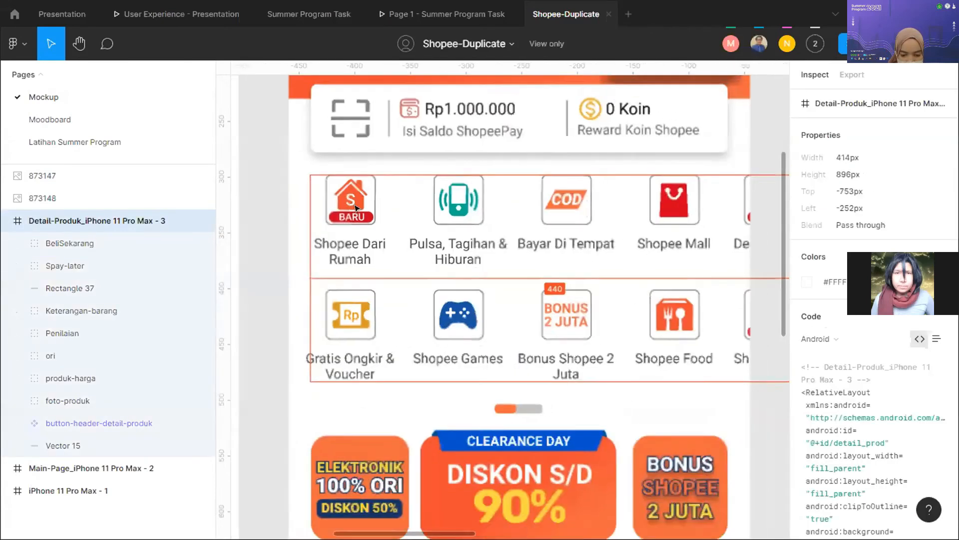
key(Escape)
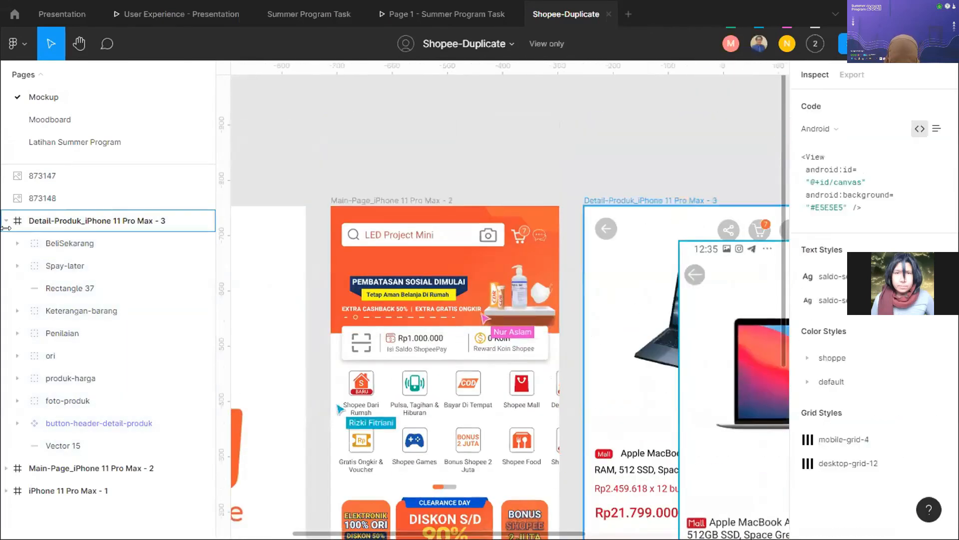
- Expand the Main-Page_iPhone 11 Pro Max - 2 frame's layers, inspect the Diskon-section group, and clear the selection
click(7, 467)
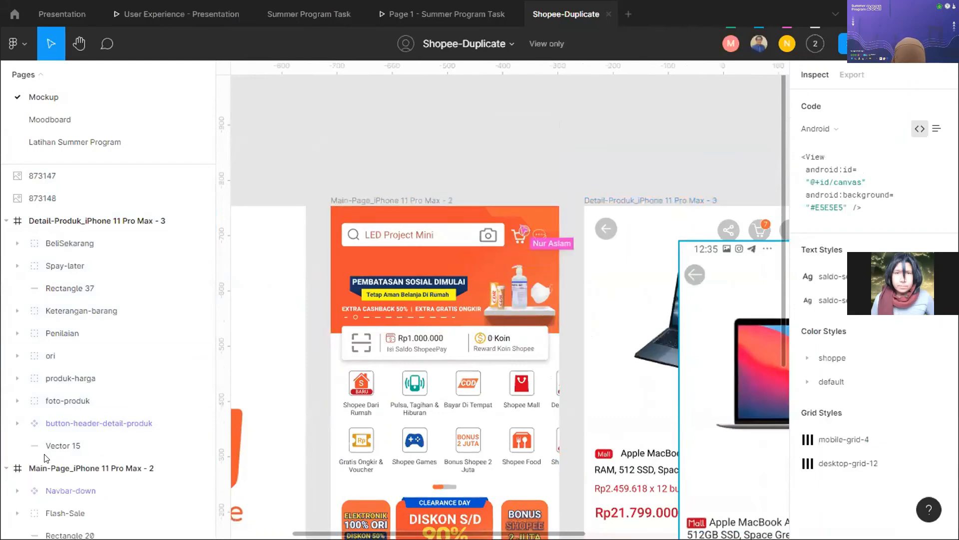
scroll(47, 439, down, 3)
click(79, 433)
scroll(525, 371, down, 1)
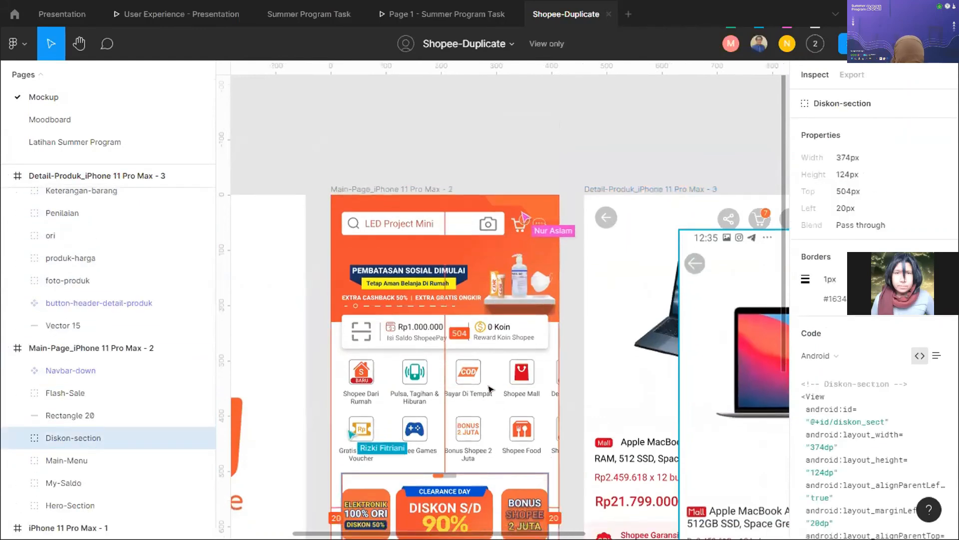
key(Escape)
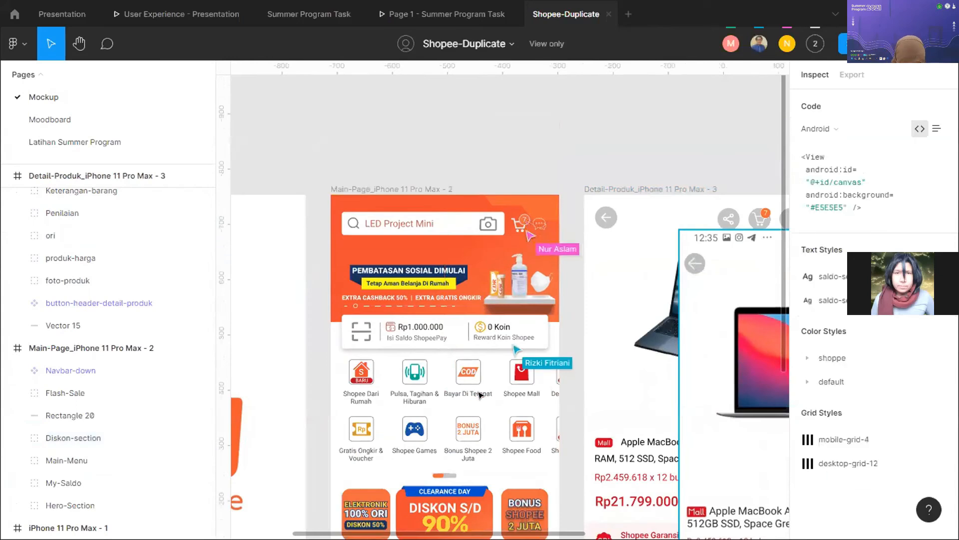
- Examine the main page mockup's header, balance card, menu icons, discount banners, flash sale and bottom navigation
scroll(479, 395, up, 3)
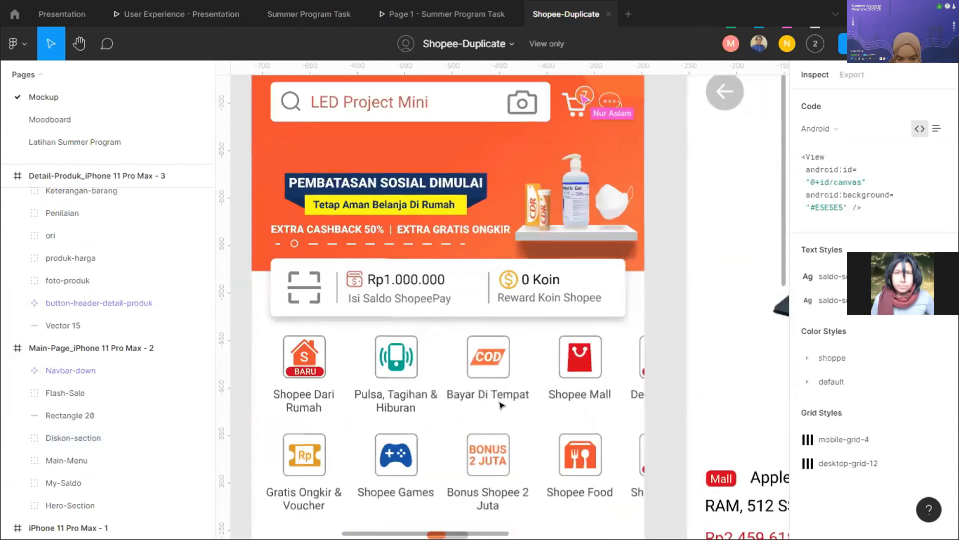
scroll(418, 378, down, 2)
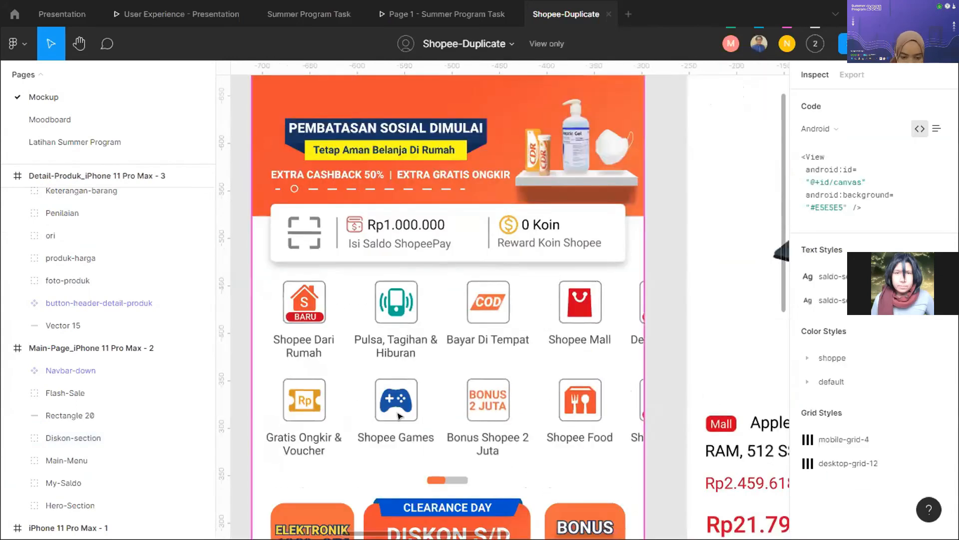
scroll(435, 344, down, 10)
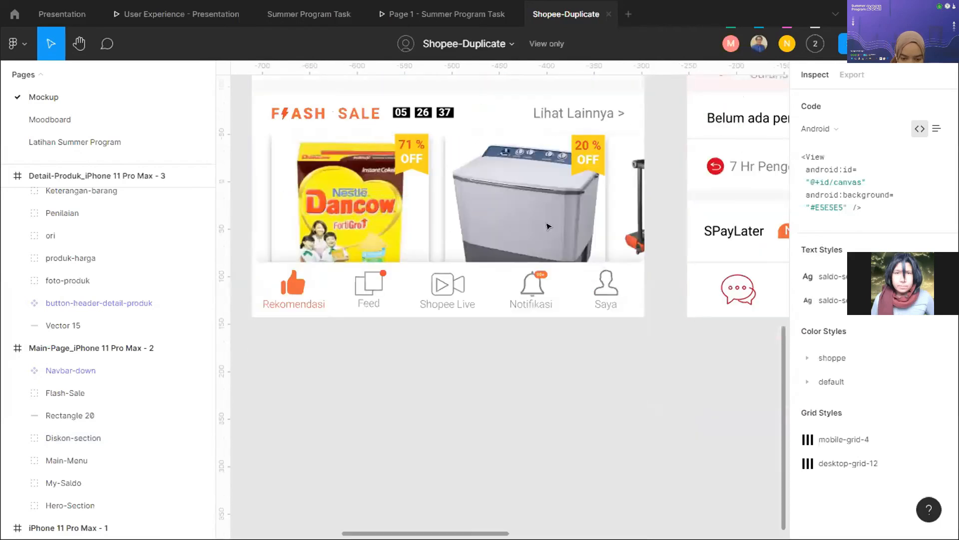
ctrl+scroll(441, 236, down, 5)
scroll(657, 242, up, 4)
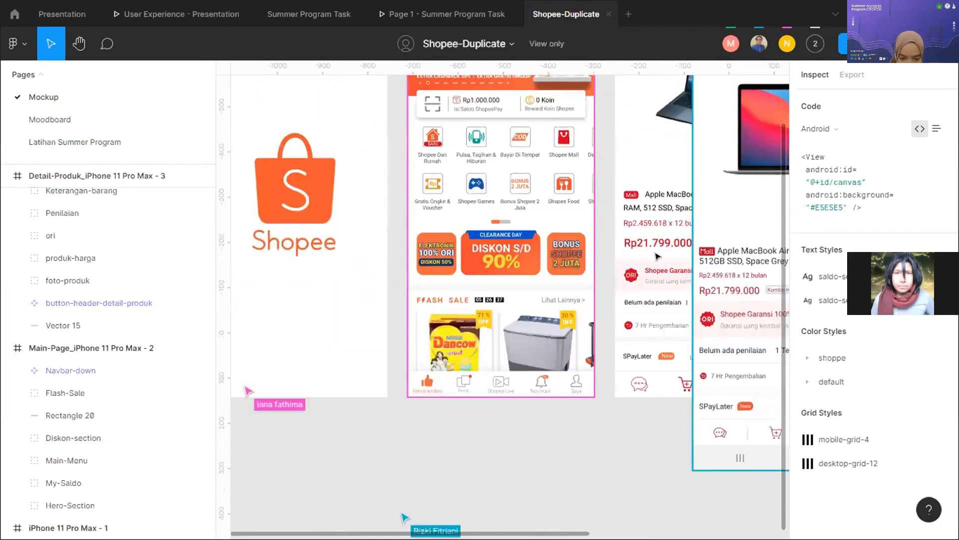
scroll(658, 256, right, 2)
scroll(467, 347, up, 2)
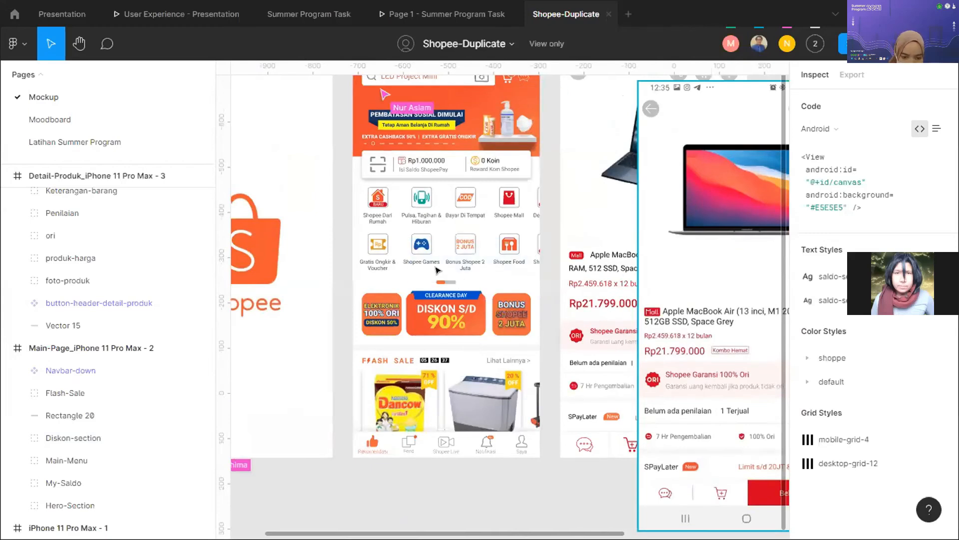
ctrl+scroll(392, 263, up, 3)
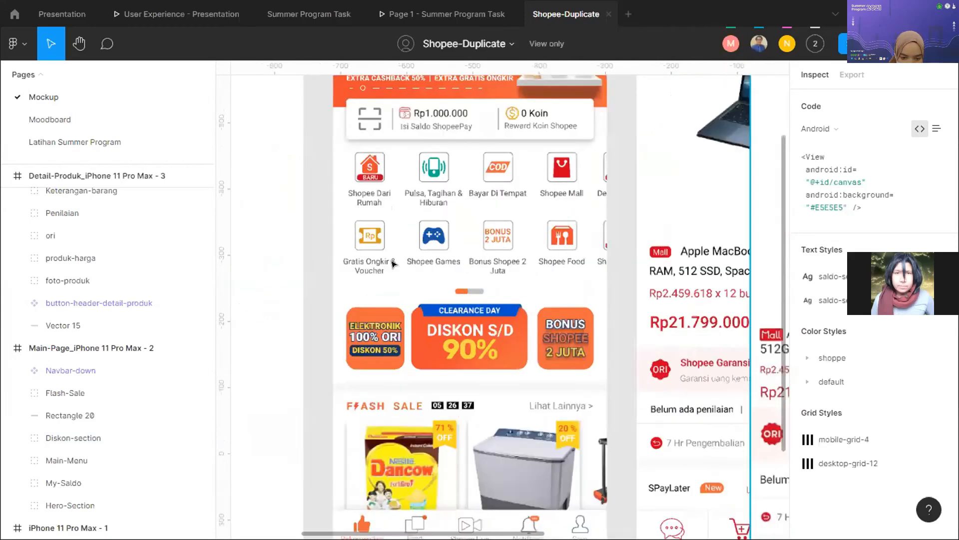
ctrl+scroll(478, 267, down, 2)
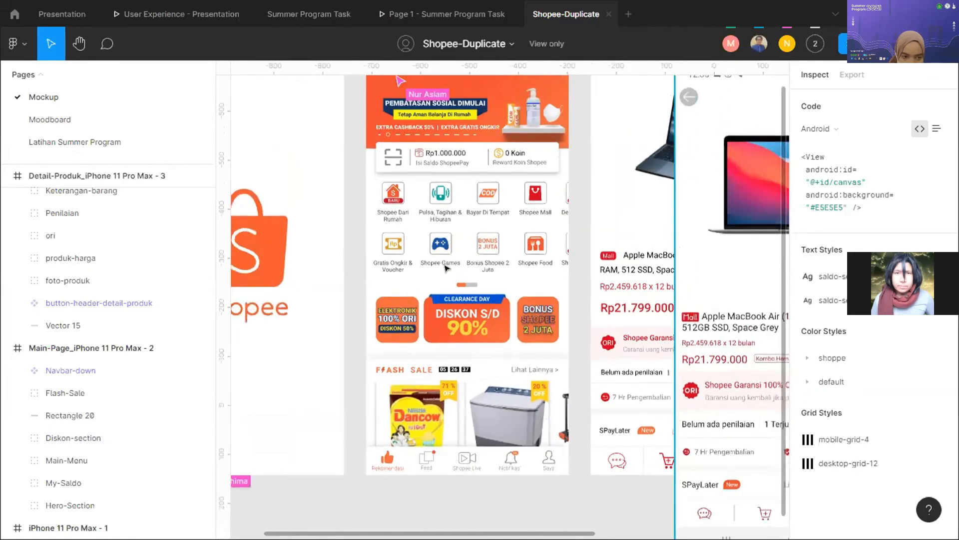
scroll(448, 232, up, 3)
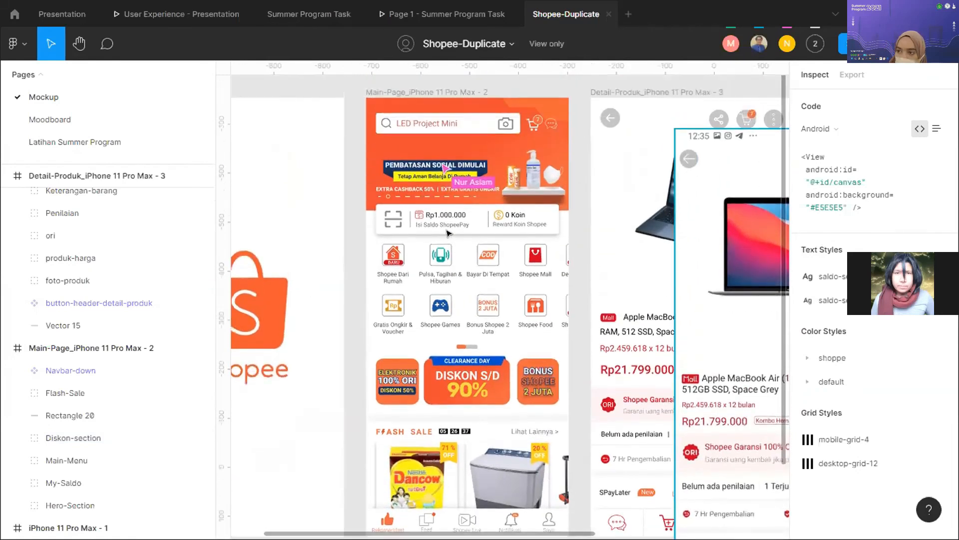
ctrl+scroll(456, 196, up, 3)
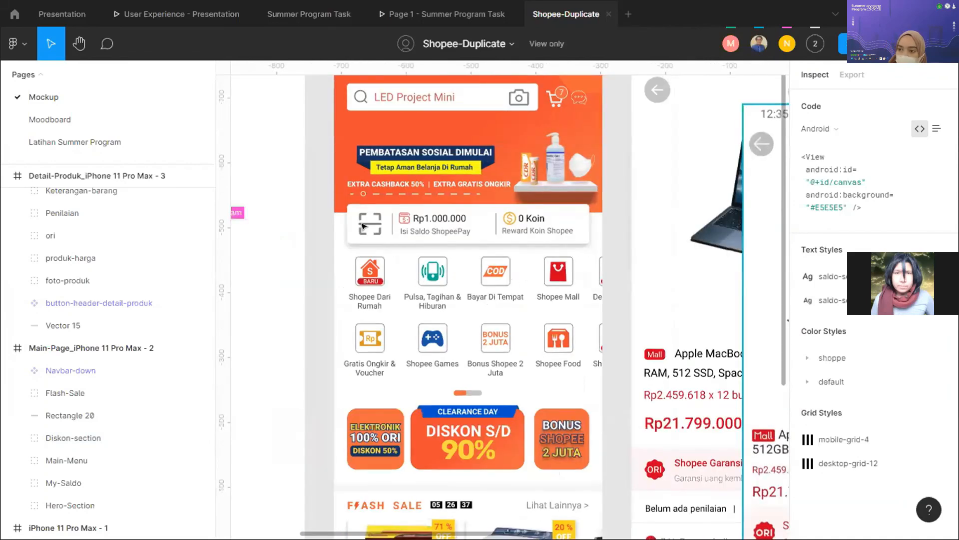
- Examine the main page mockup's balance card and menu icons up close, and check the file's sharing permissions
ctrl+scroll(444, 265, up, 5)
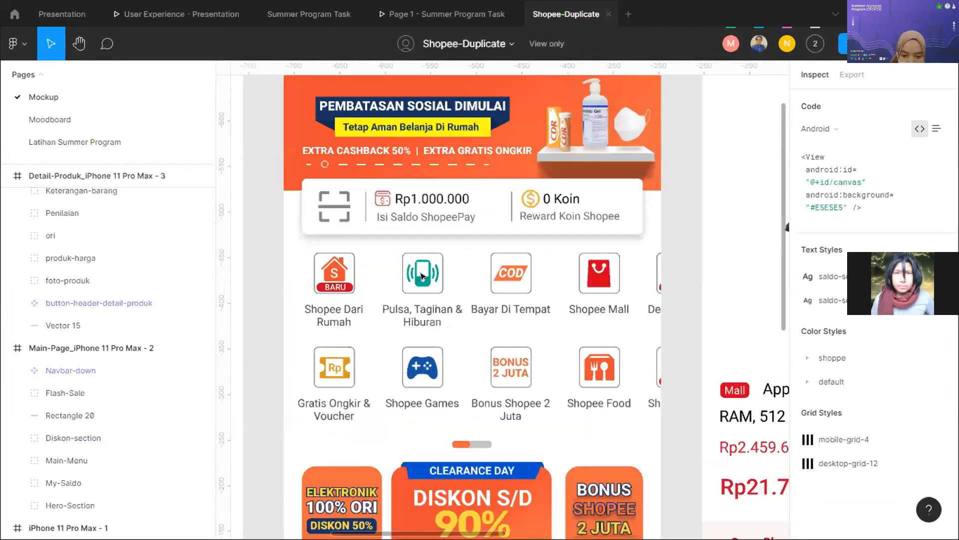
scroll(364, 303, left, 5)
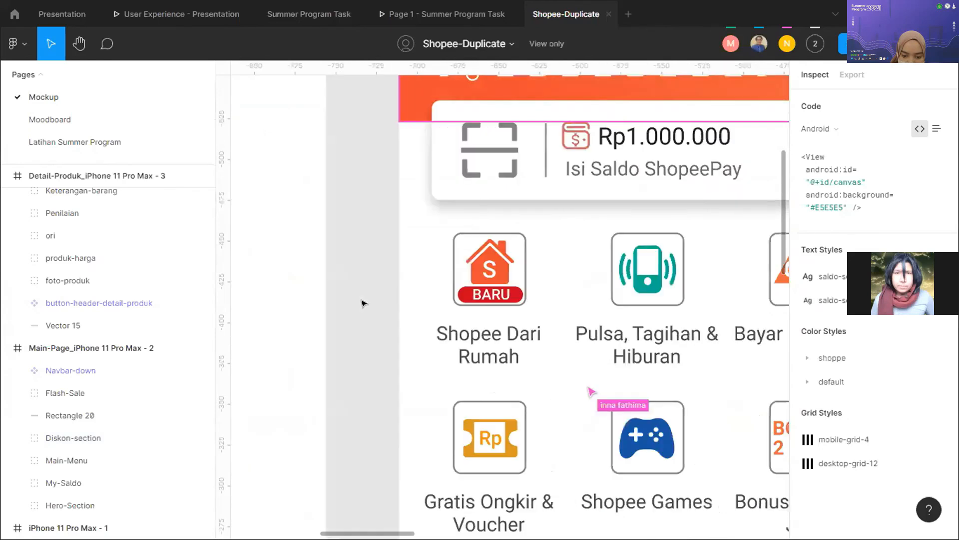
scroll(432, 283, right, 1)
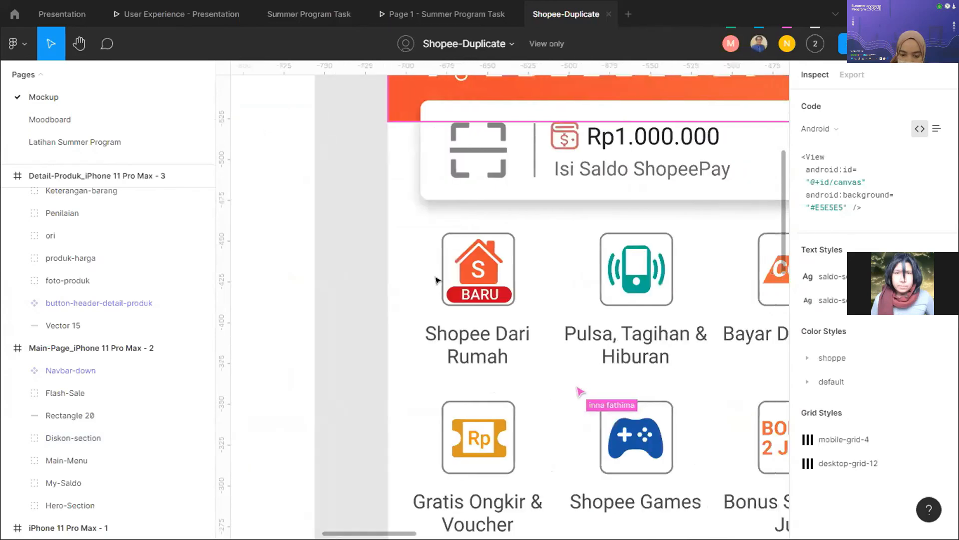
ctrl+scroll(436, 280, down, 5)
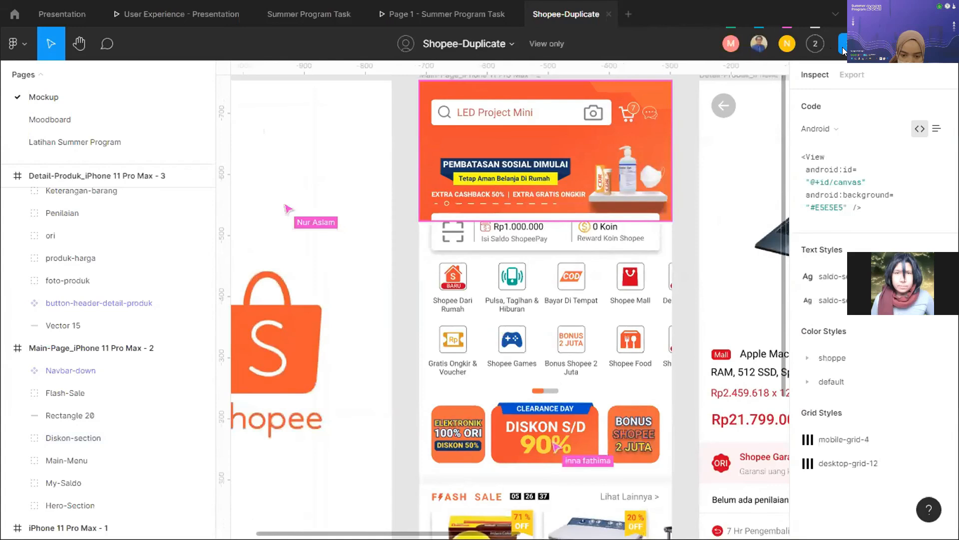
click(845, 48)
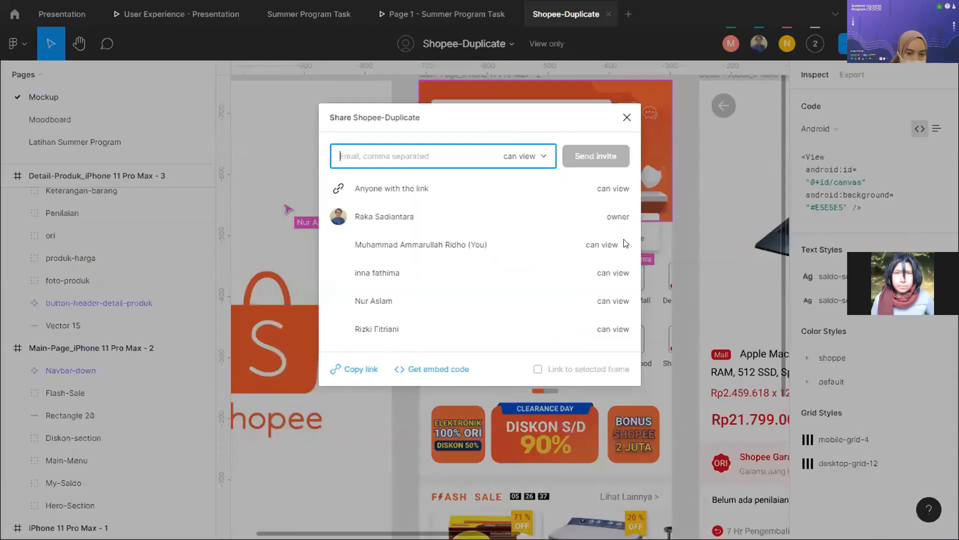
click(627, 120)
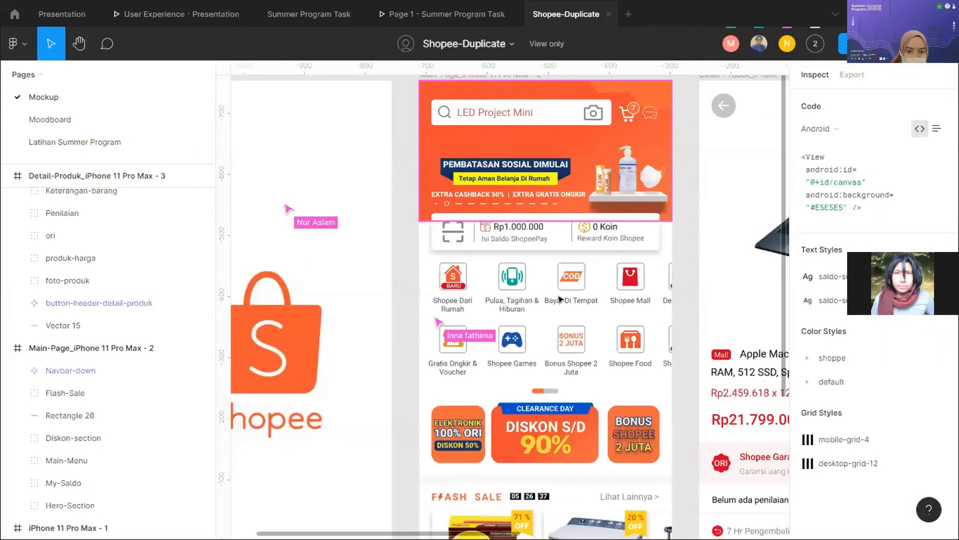
- Inspect the main page's menu icons, their labels and the balance card above them at close range
scroll(469, 294, up, 5)
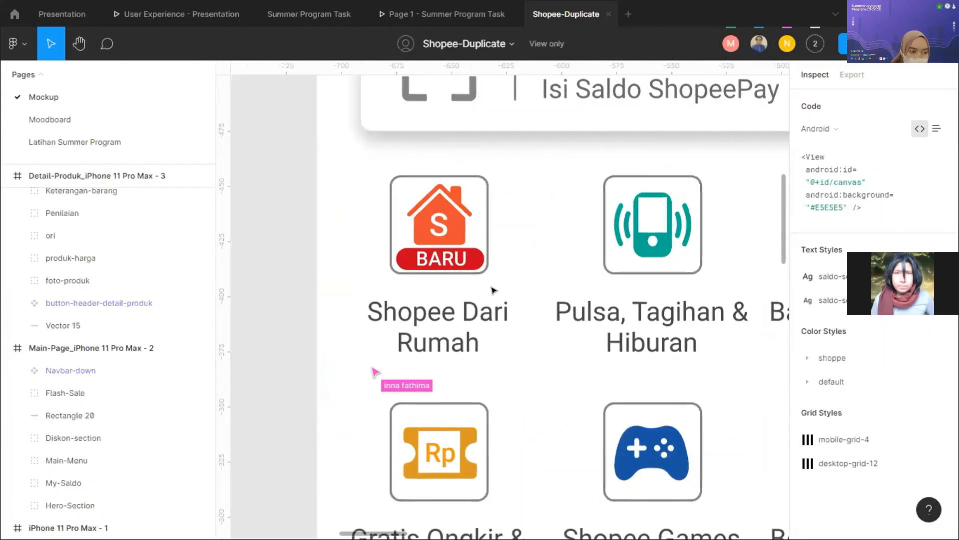
scroll(493, 290, down, 5)
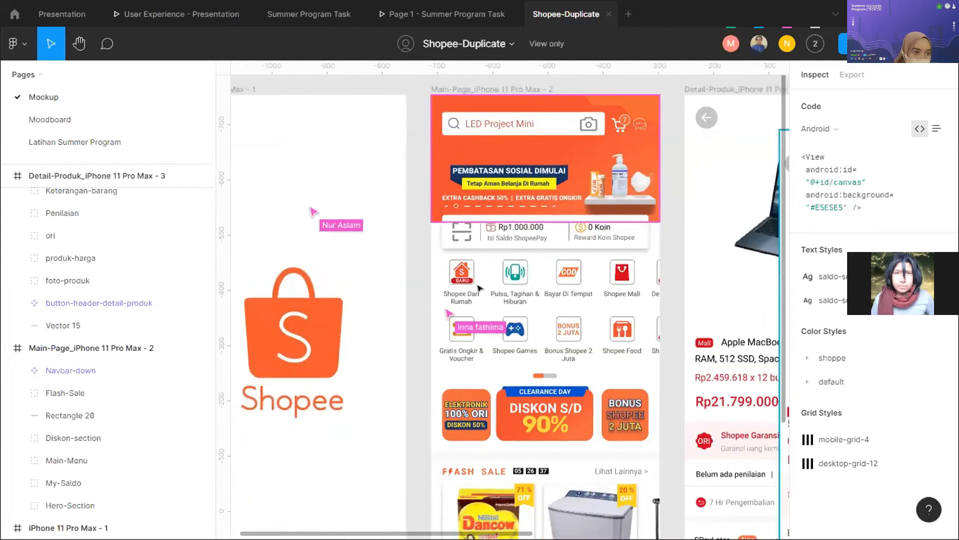
scroll(478, 288, up, 5)
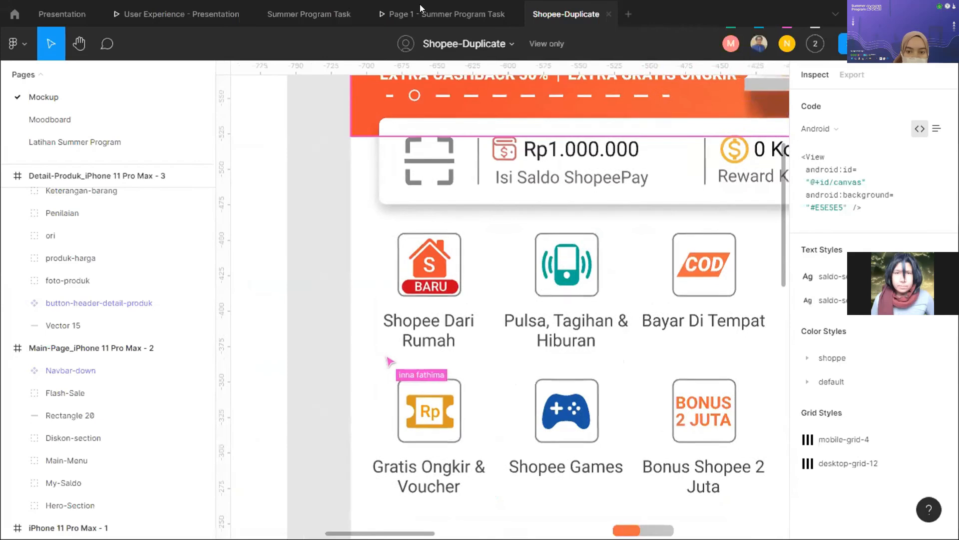
scroll(682, 305, down, 1)
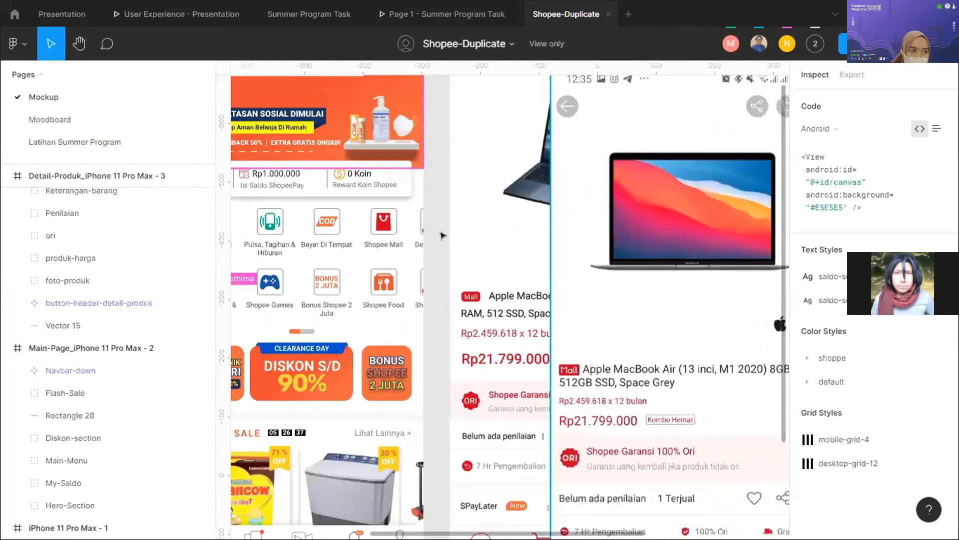
- Select reference screenshots 873147 and 873148 in turn to compare them with the mockups, and clear the selection
scroll(548, 235, down, 5)
click(549, 235)
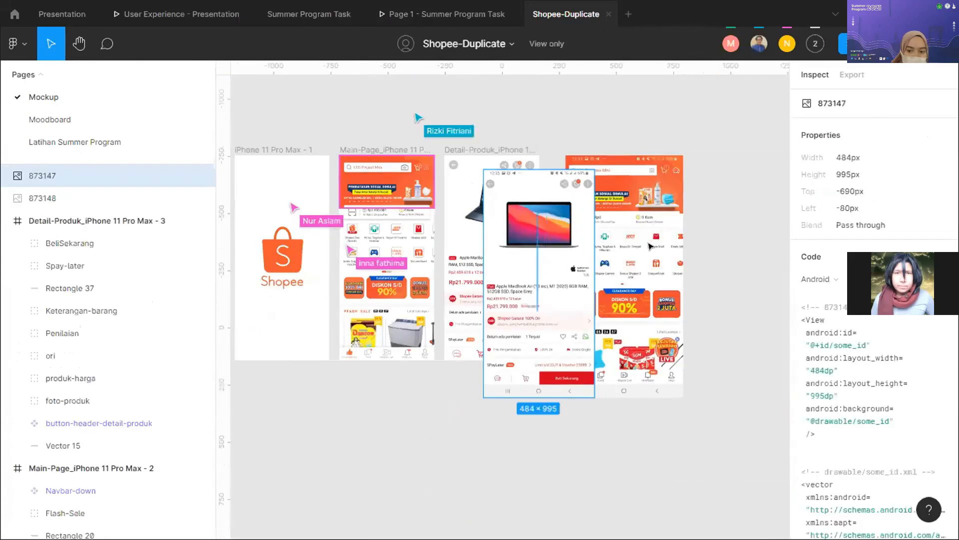
click(649, 210)
scroll(459, 205, up, 5)
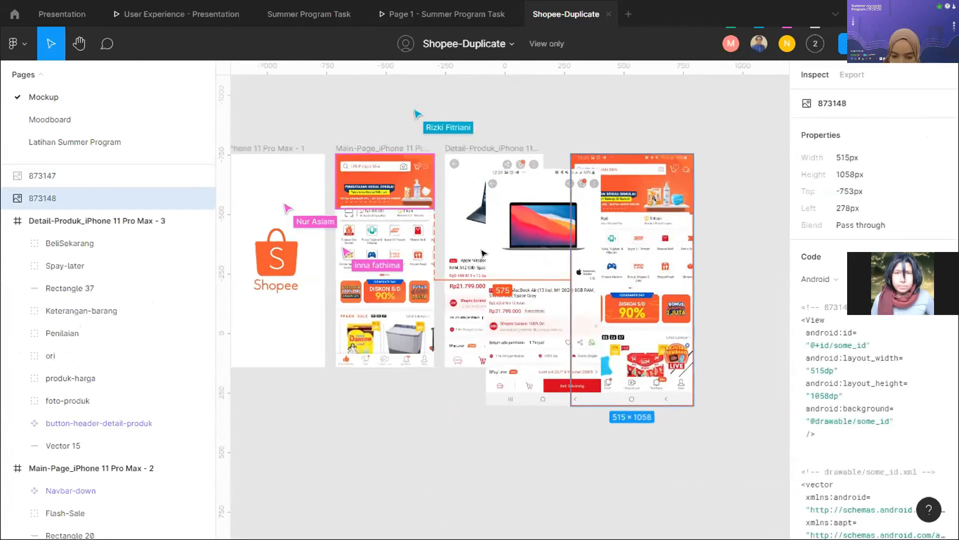
scroll(469, 326, up, 3)
key(Escape)
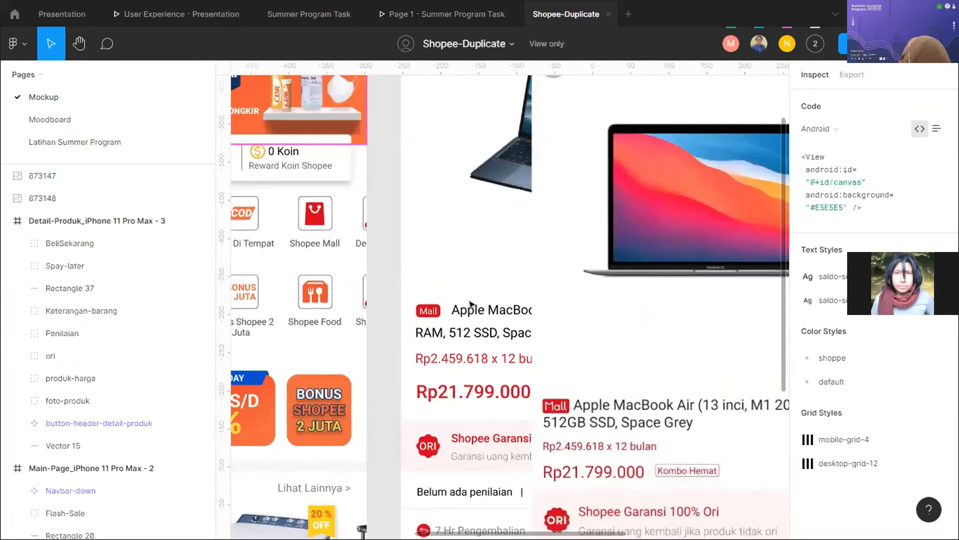
- Inspect the Spay-later group in the Detail-Produk_iPhone 11 Pro Max - 3 frame, and clear the selection
click(42, 266)
scroll(492, 260, down, 5)
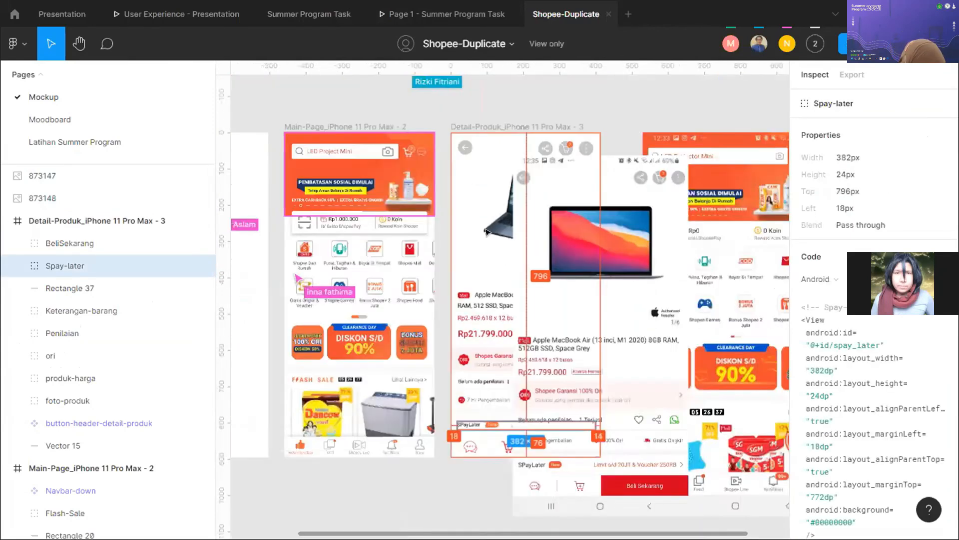
scroll(487, 231, down, 1)
key(Escape)
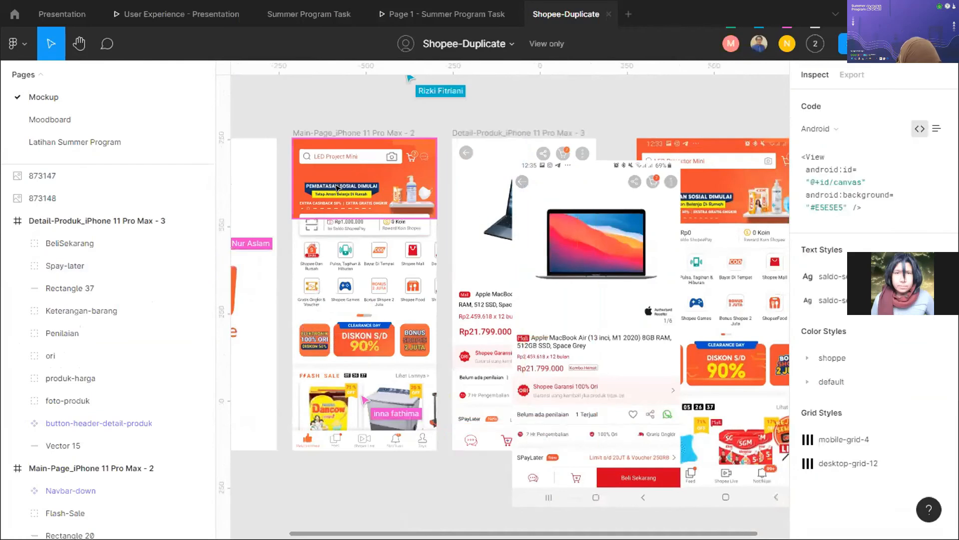
- Check the spacing between reference screenshot 873147 and the product detail mockup's title text, and clear the selection
click(511, 220)
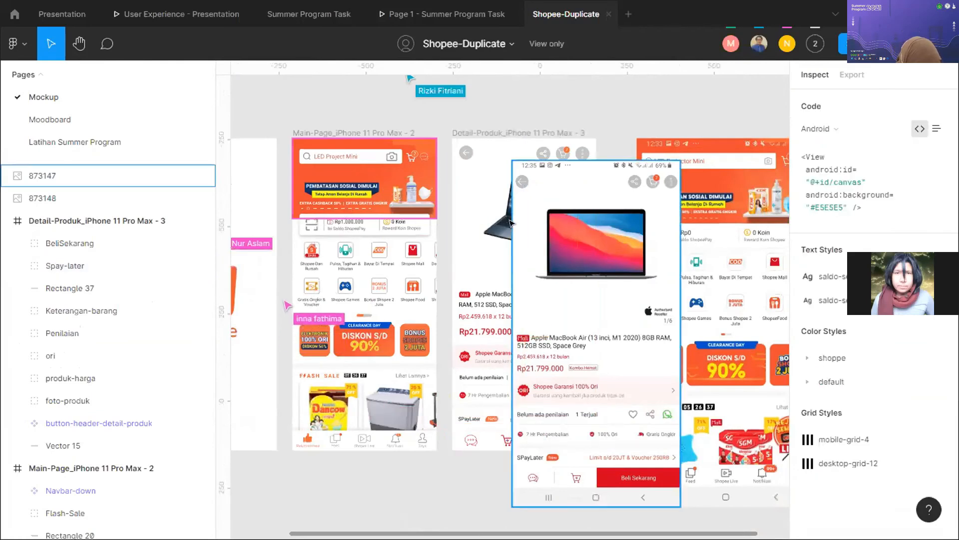
key(Escape)
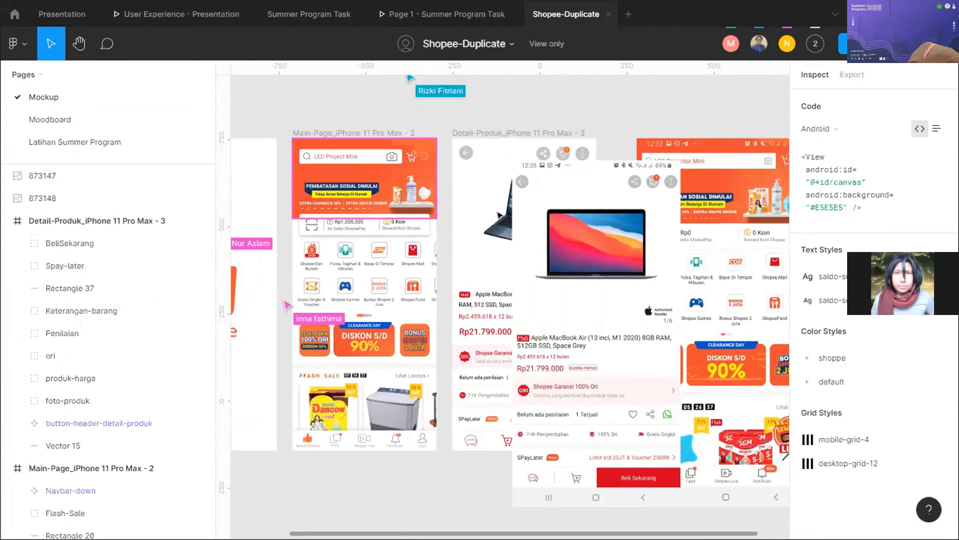
click(524, 221)
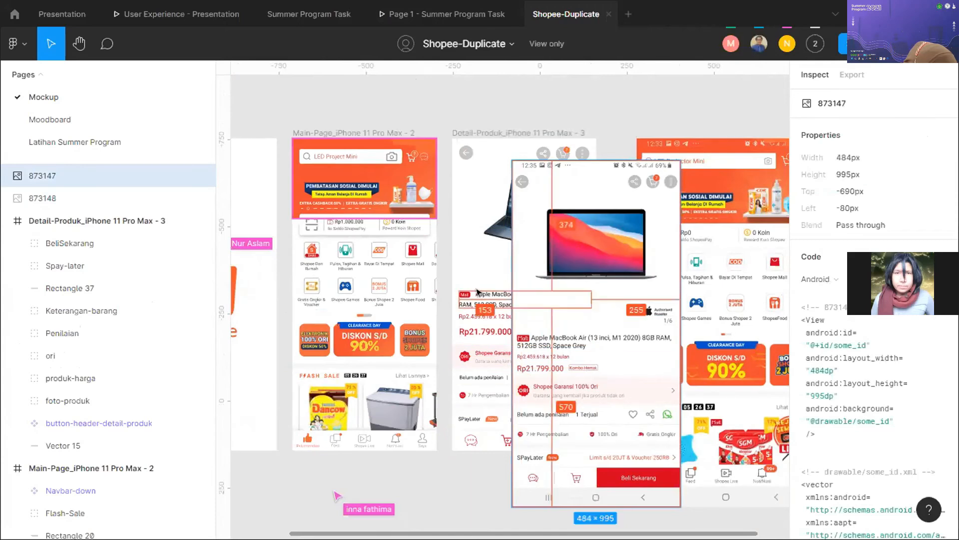
key(Escape)
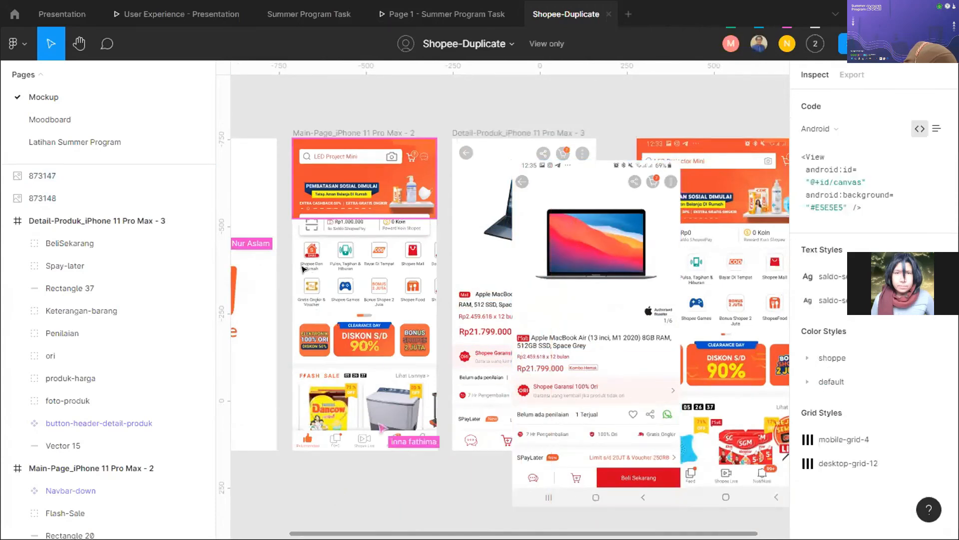
- Examine the main page mockup's search header, promo banner, ShopeePay balance card and two rows of menu icons
scroll(303, 269, up, 5)
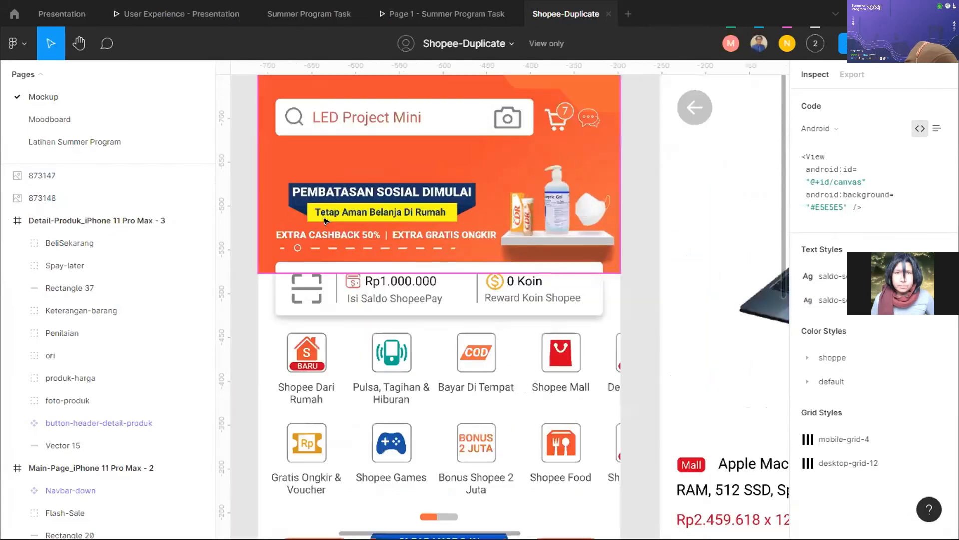
scroll(324, 222, up, 3)
scroll(380, 180, down, 3)
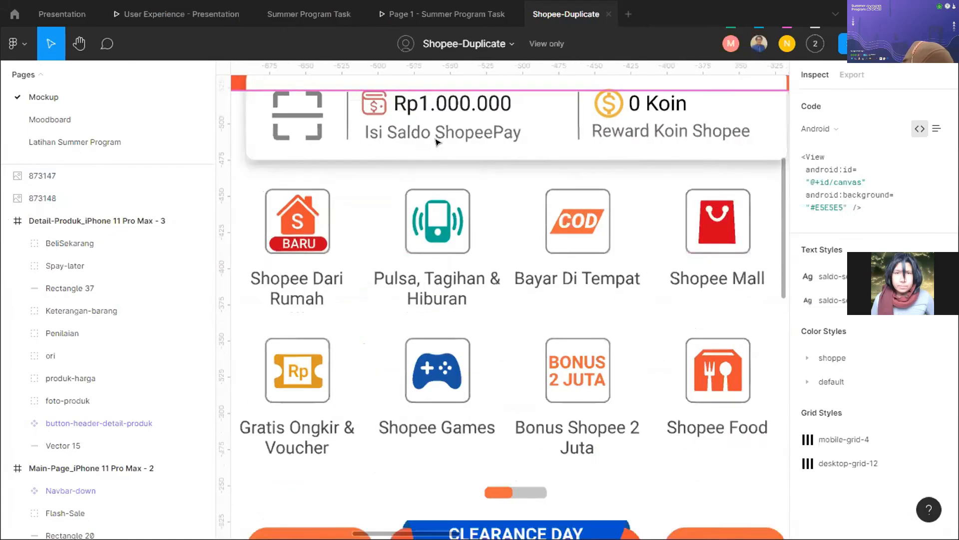
scroll(436, 143, down, 1)
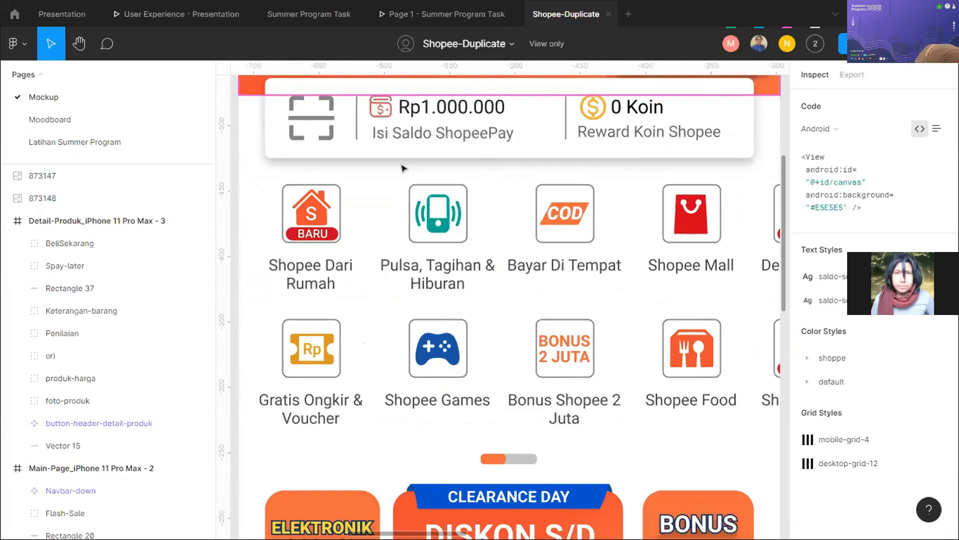
scroll(404, 167, down, 10)
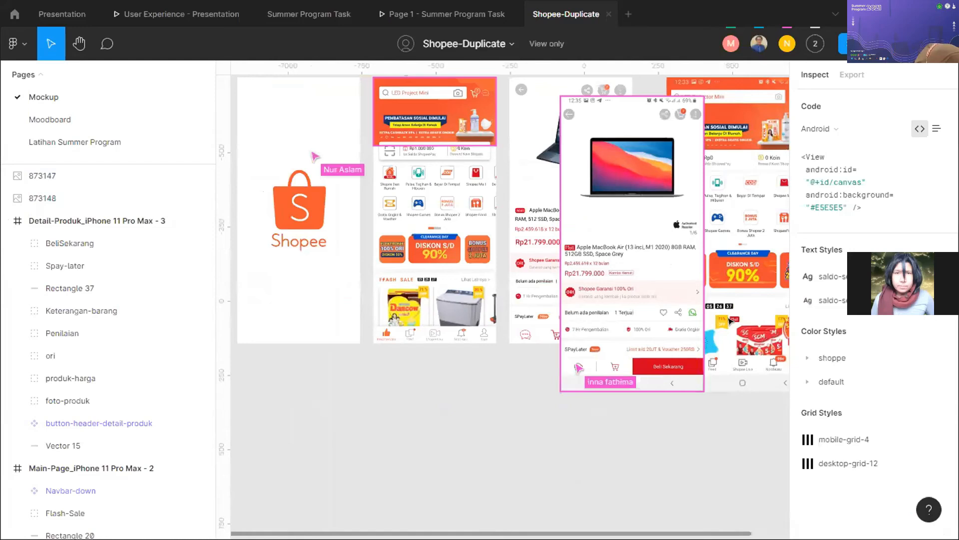
- Look over the splash, main page and product detail mockups side by side with the original app screenshots
scroll(730, 320, up, 3)
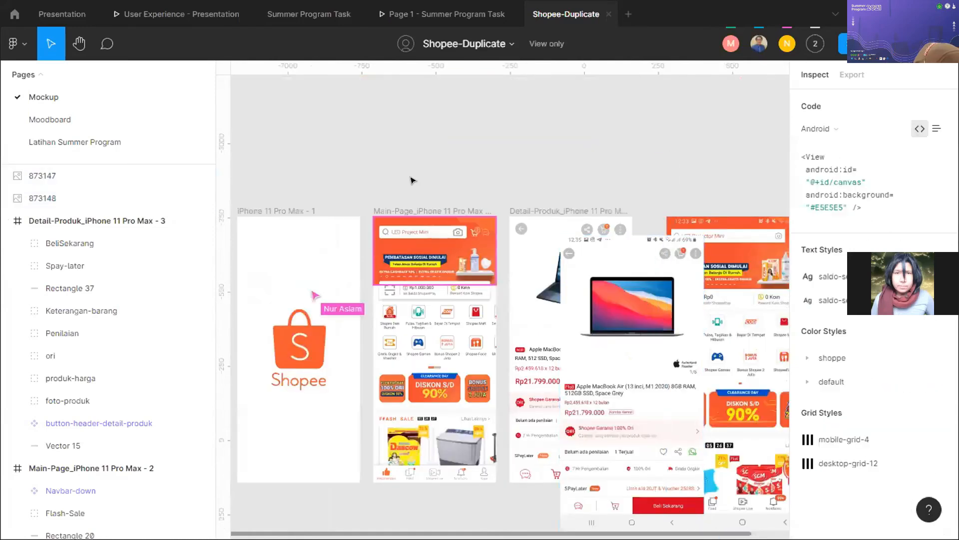
scroll(410, 180, down, 1)
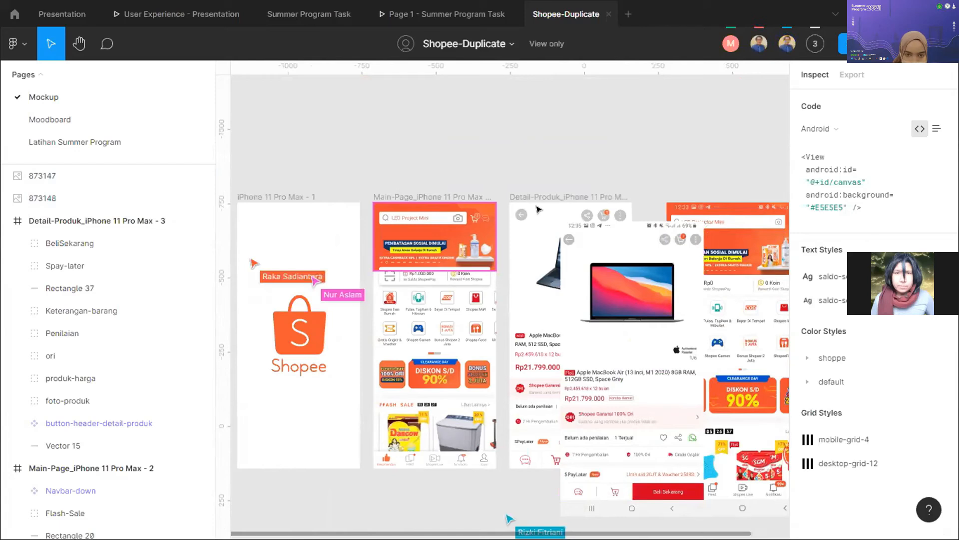
scroll(514, 253, right, 1)
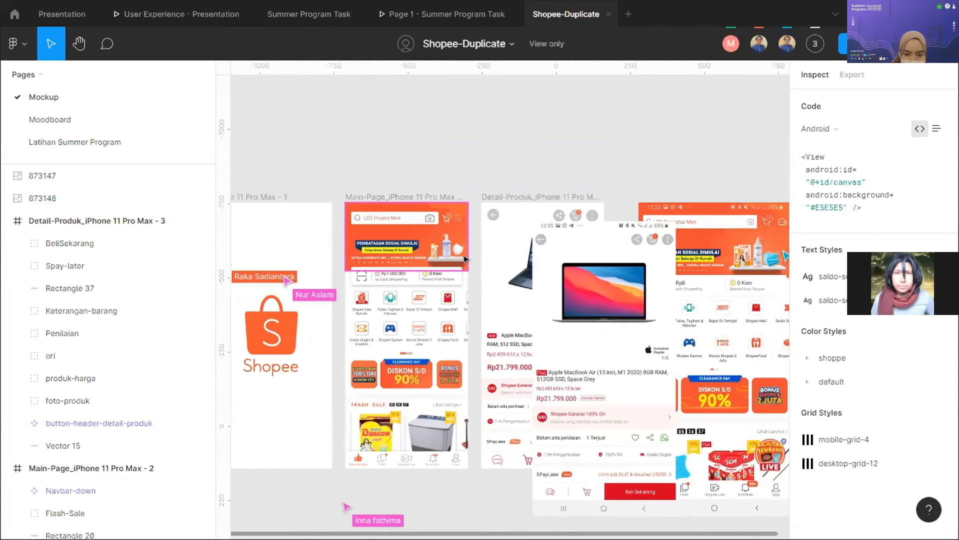
scroll(465, 260, left, 3)
scroll(465, 259, up, 1)
scroll(464, 259, down, 1)
scroll(424, 371, up, 3)
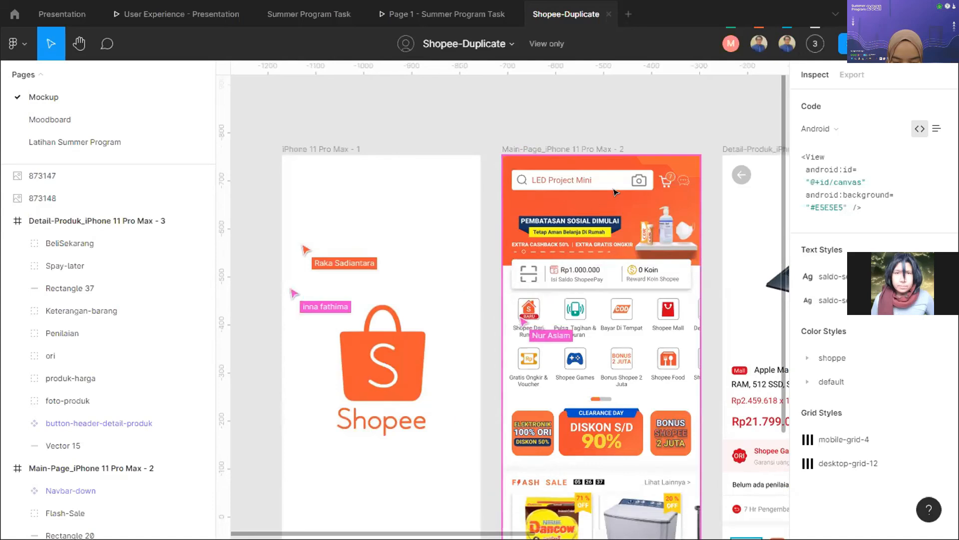
- Inspect the splash screen's Shopee logo image, clear the selection, and examine the main page's Gratis Ongkir and Shopee Games icons
click(452, 349)
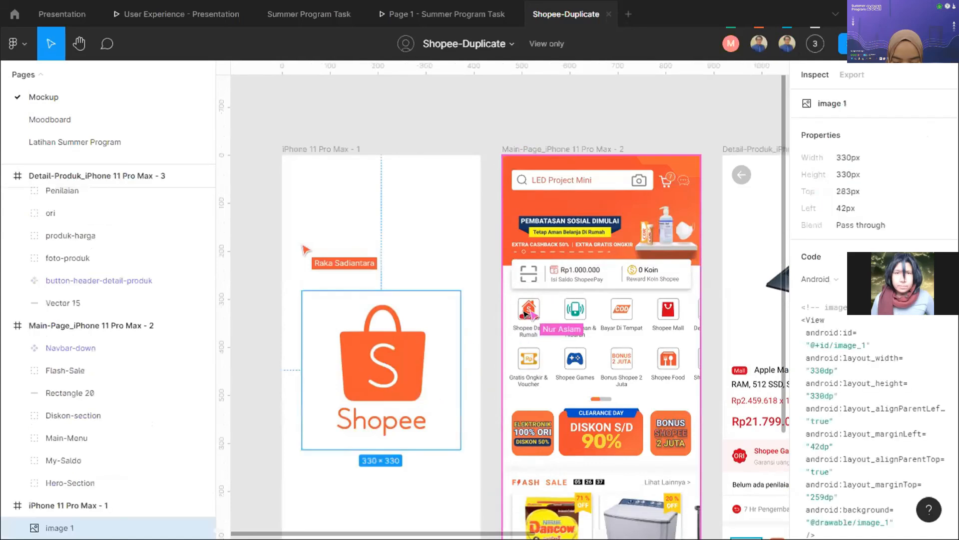
key(Escape)
scroll(527, 369, up, 10)
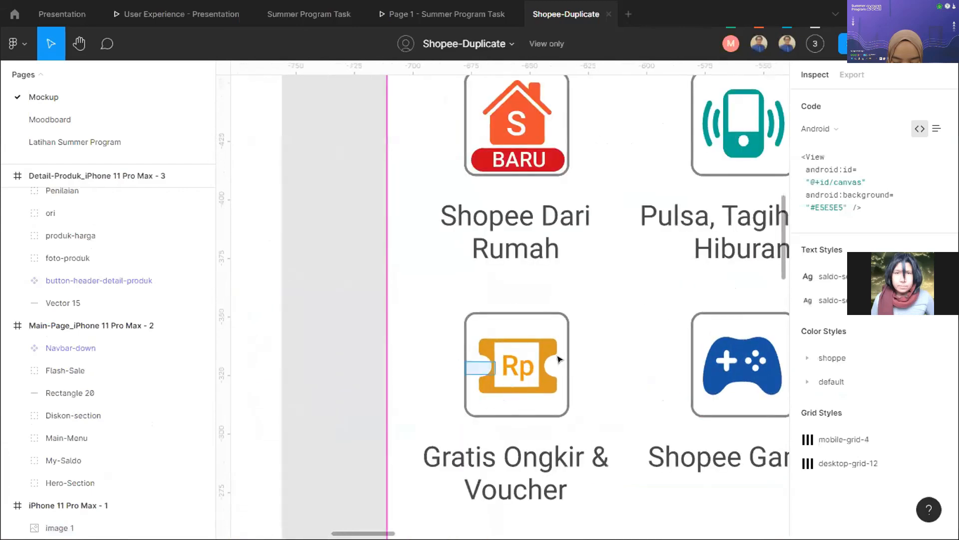
scroll(560, 358, down, 5)
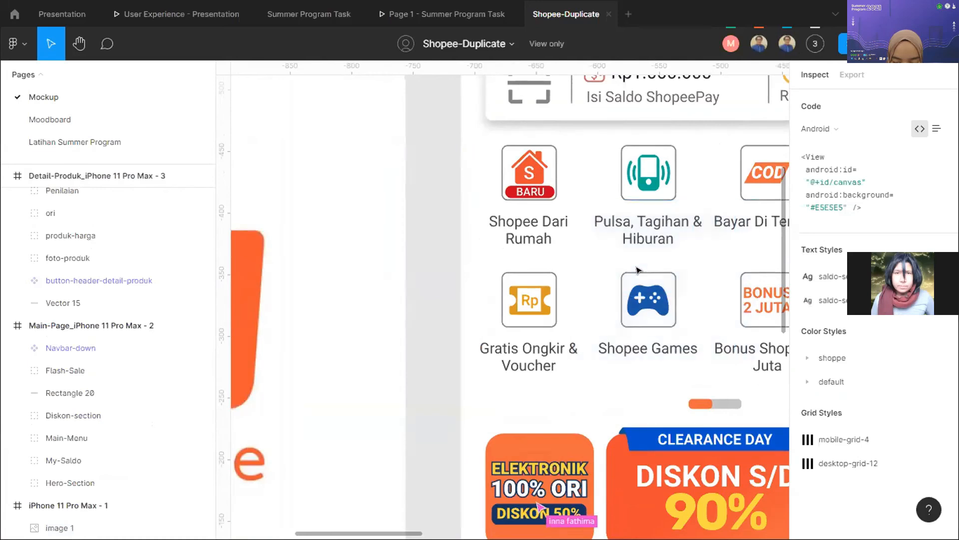
scroll(662, 384, down, 5)
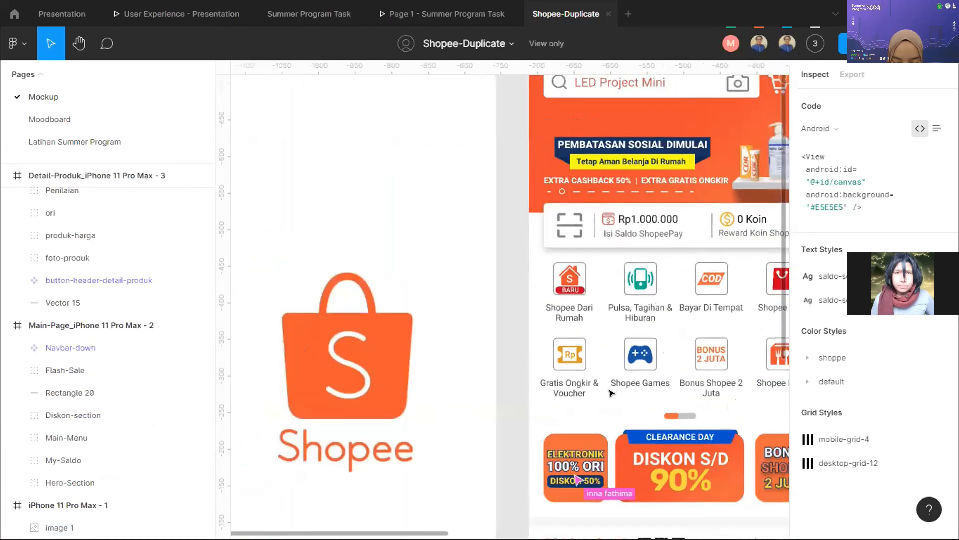
scroll(595, 371, up, 3)
- Inspect the product detail mockup's rating line and the guarantee text's typography, colour and spacing
scroll(575, 316, right, 10)
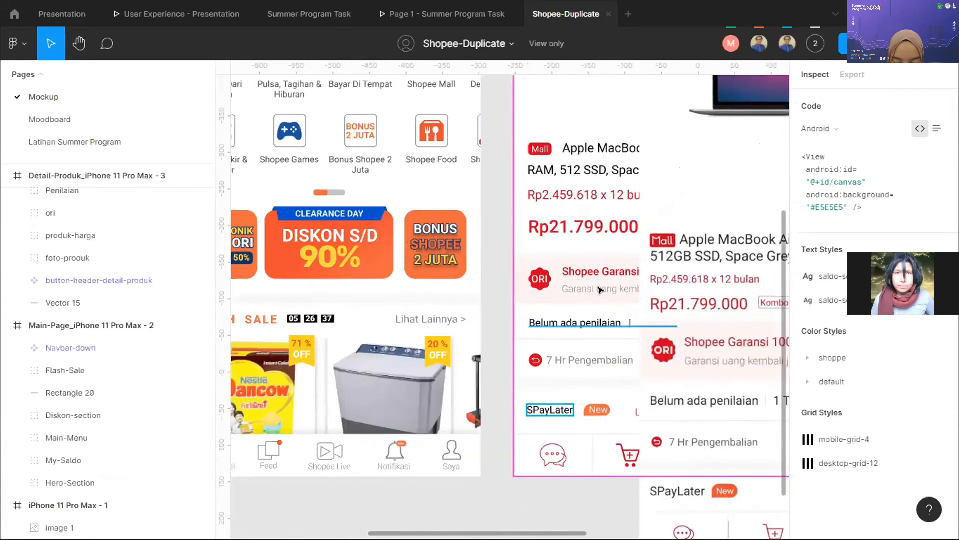
click(595, 322)
click(599, 290)
scroll(649, 290, down, 2)
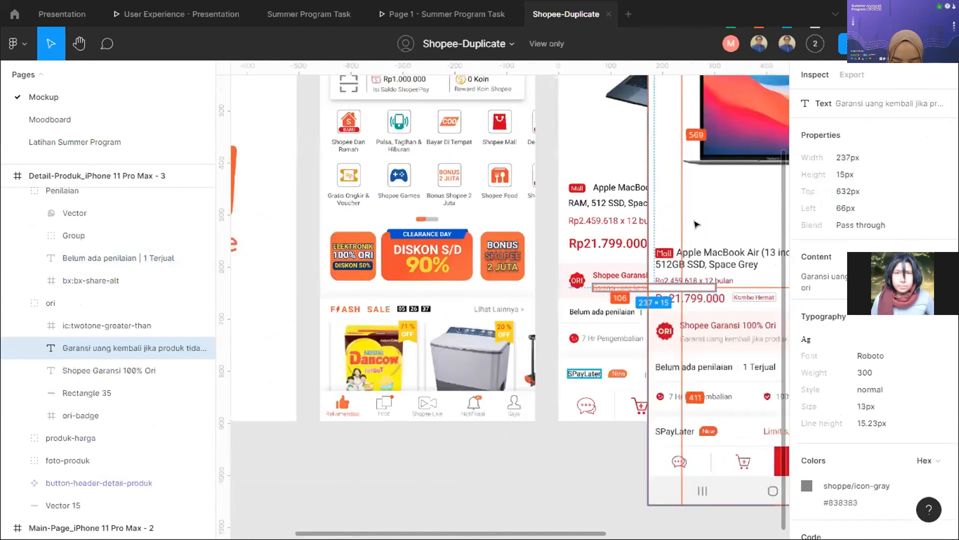
- Select reference screenshot 873147 and compare it with the Detail-Produk_iPhone 11 Pro Max - 3 frame
click(697, 225)
scroll(697, 225, down, 5)
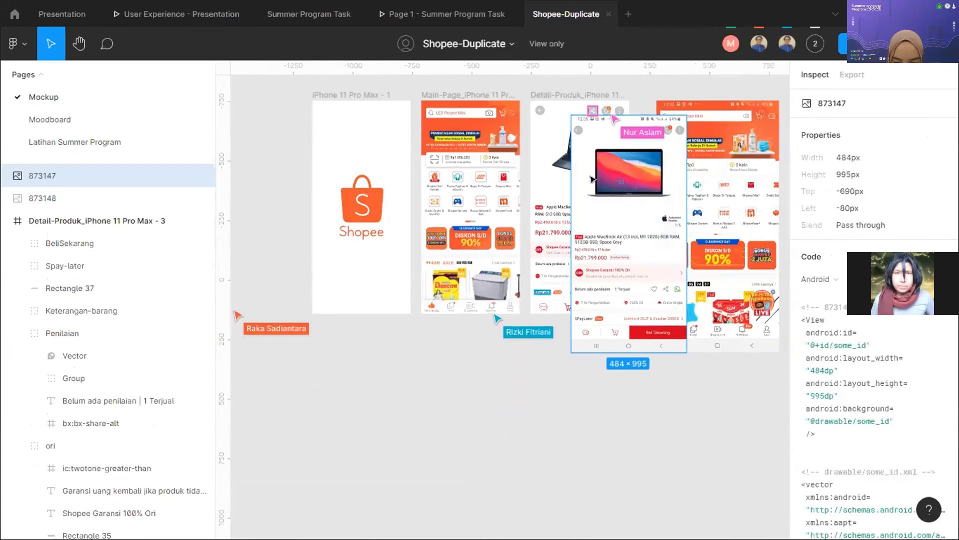
scroll(613, 164, up, 2)
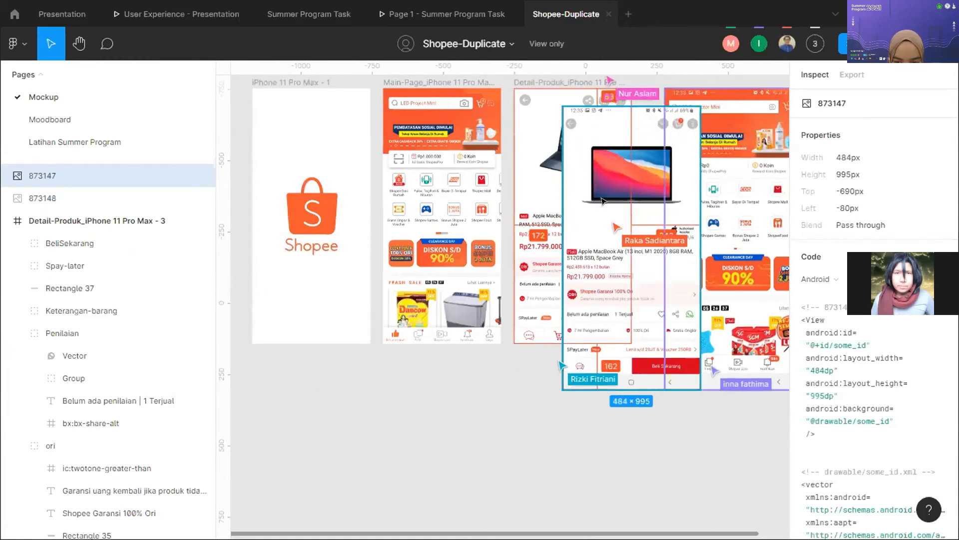
- Inspect the product detail mockup's MacBook title and Rp2.459.618 x 12 bulan instalment text, comparing their typography, position and spacing
scroll(549, 234, up, 3)
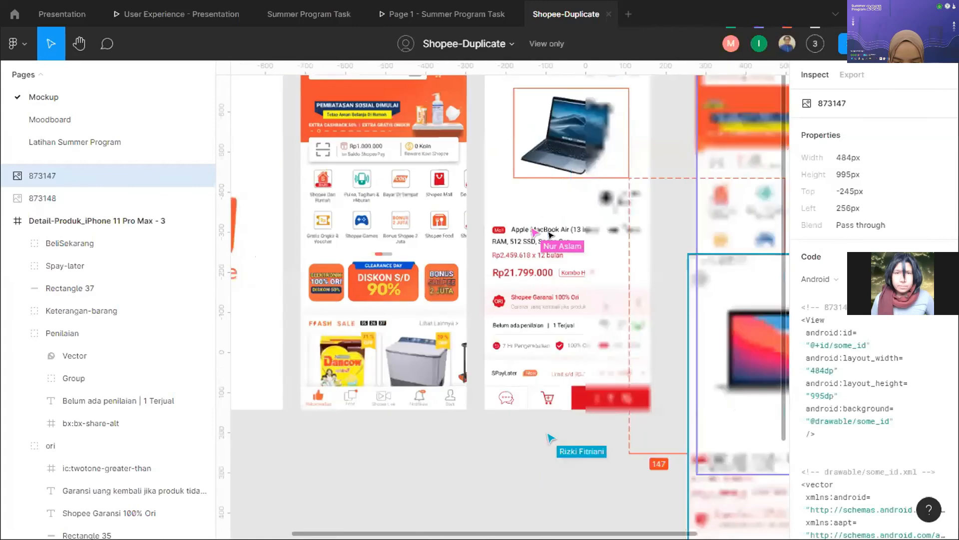
scroll(549, 235, up, 5)
click(567, 220)
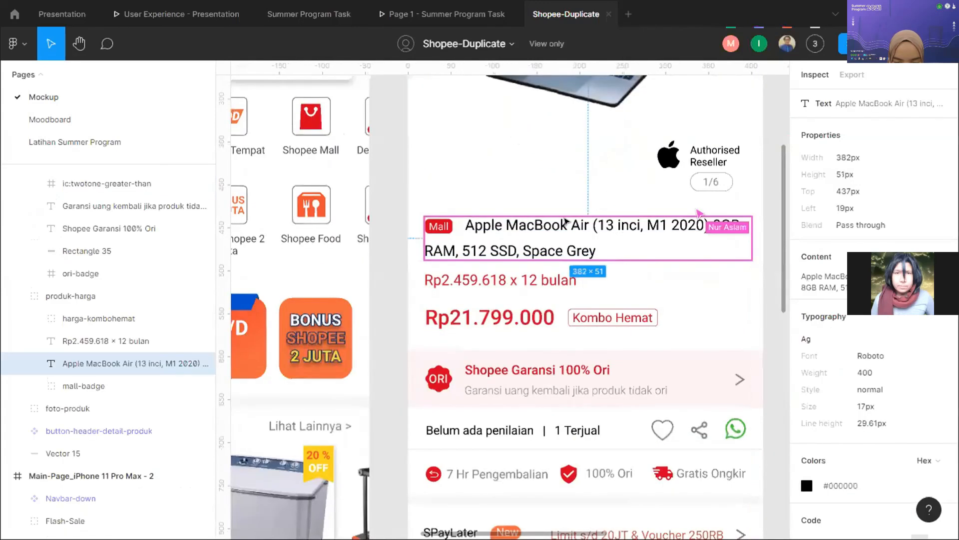
click(512, 282)
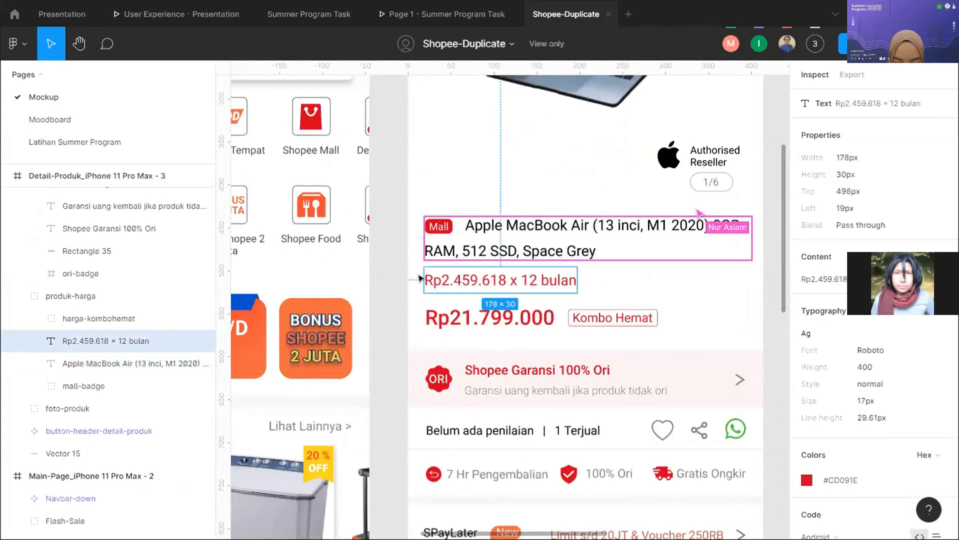
click(410, 247)
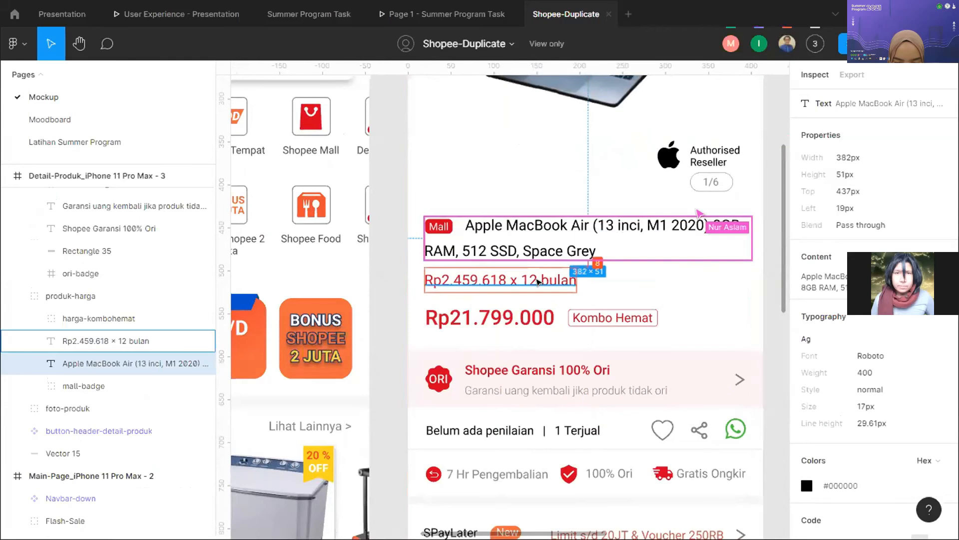
click(561, 279)
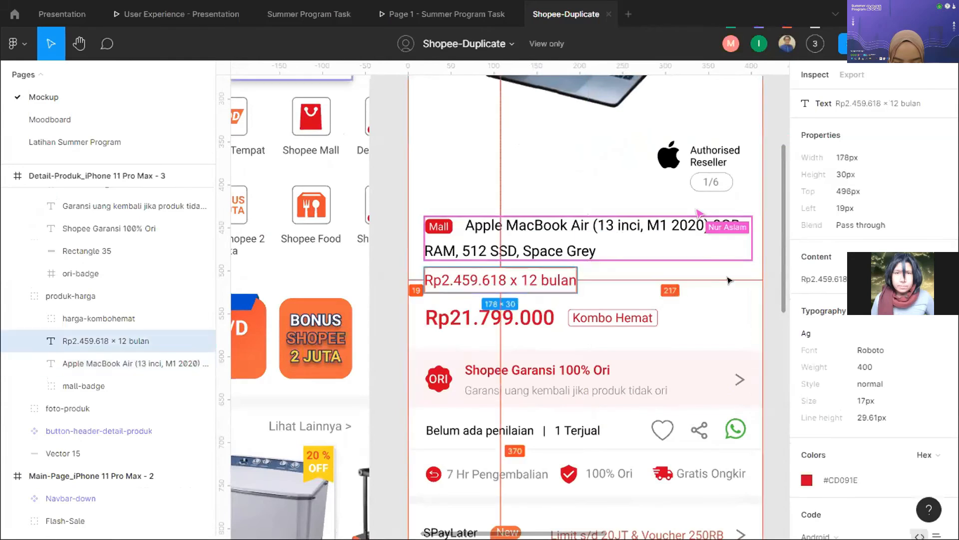
click(735, 243)
- Check the side margins of the WhatsApp icon and the rating line against those of the product title
scroll(744, 374, down, 1)
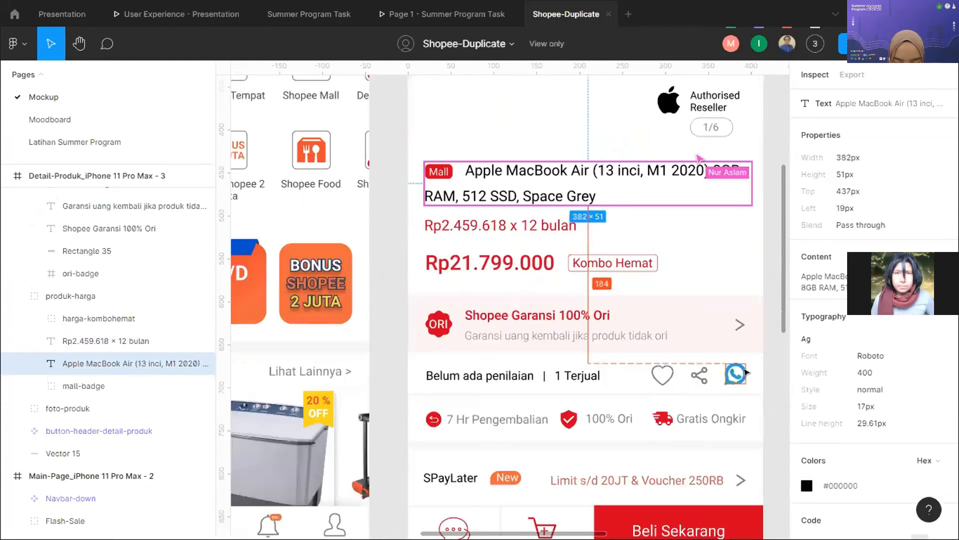
click(745, 373)
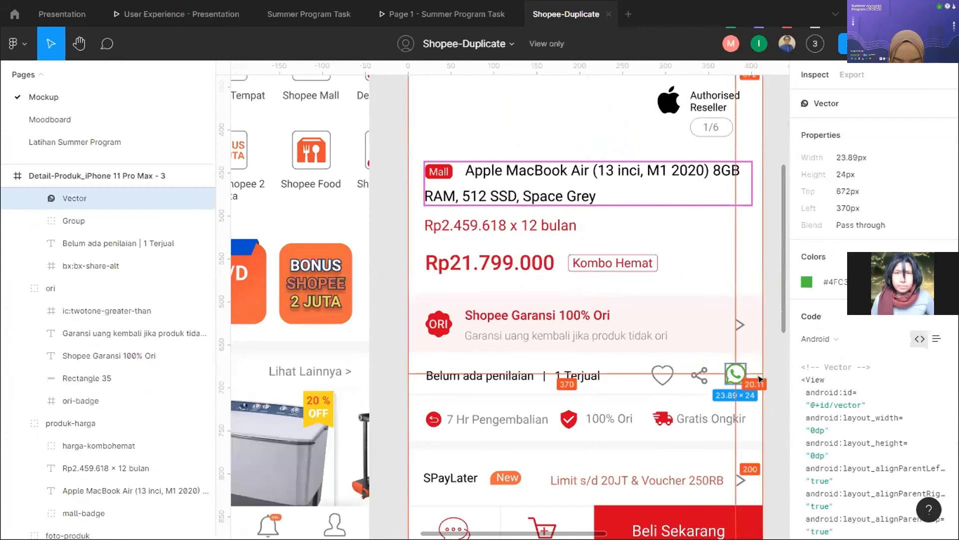
click(418, 375)
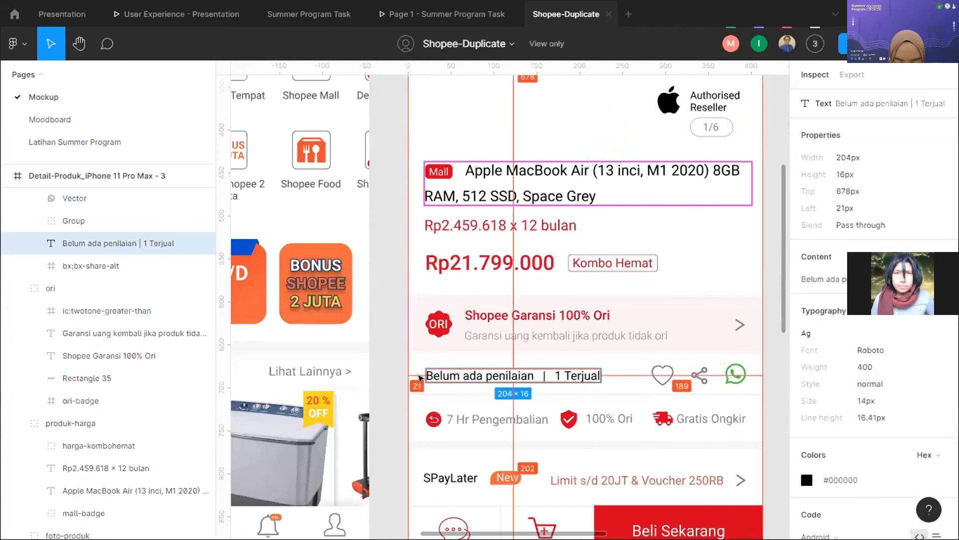
click(426, 175)
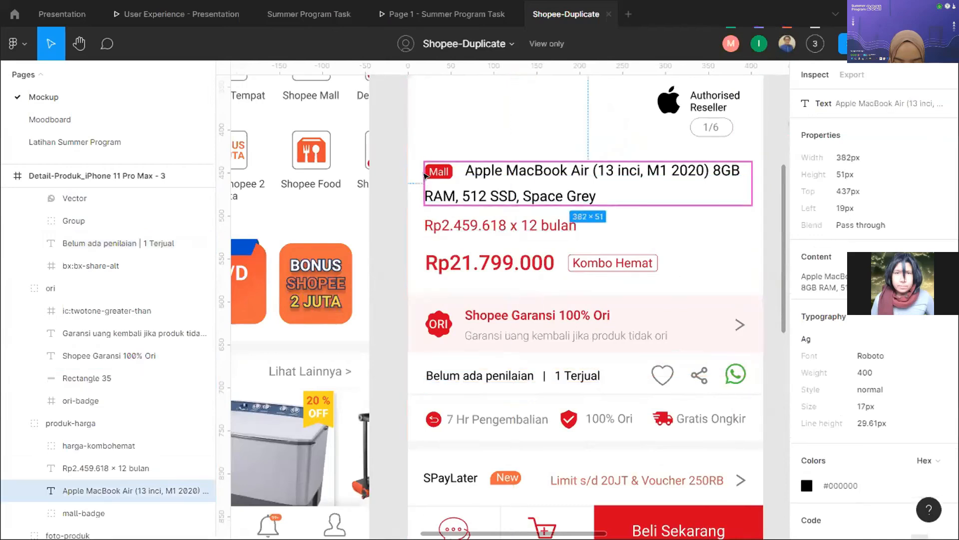
scroll(419, 180, up, 1)
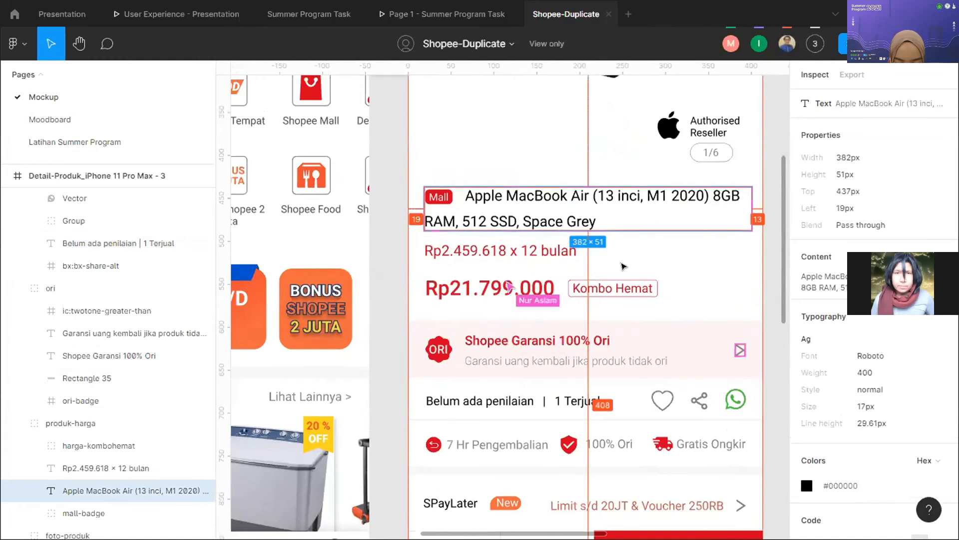
- Measure the product title's distances to both side edges of the Detail-Produk_iPhone 11 Pro Max - 3 frame
scroll(614, 212, down, 5)
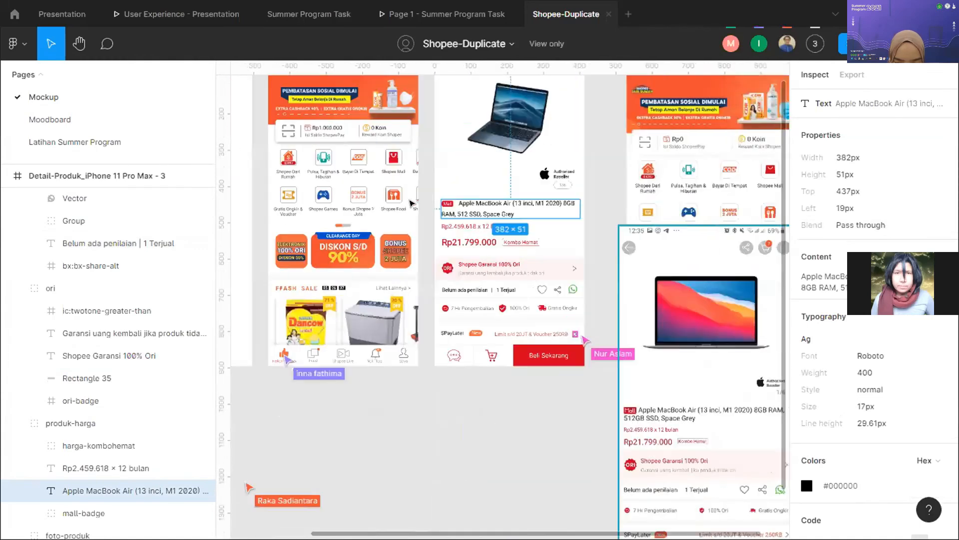
scroll(513, 222, up, 5)
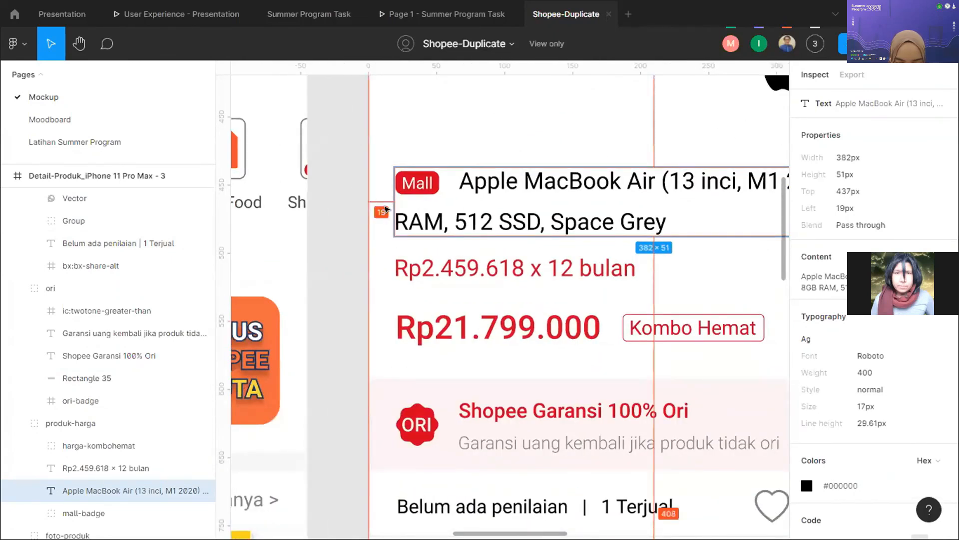
scroll(379, 205, up, 5)
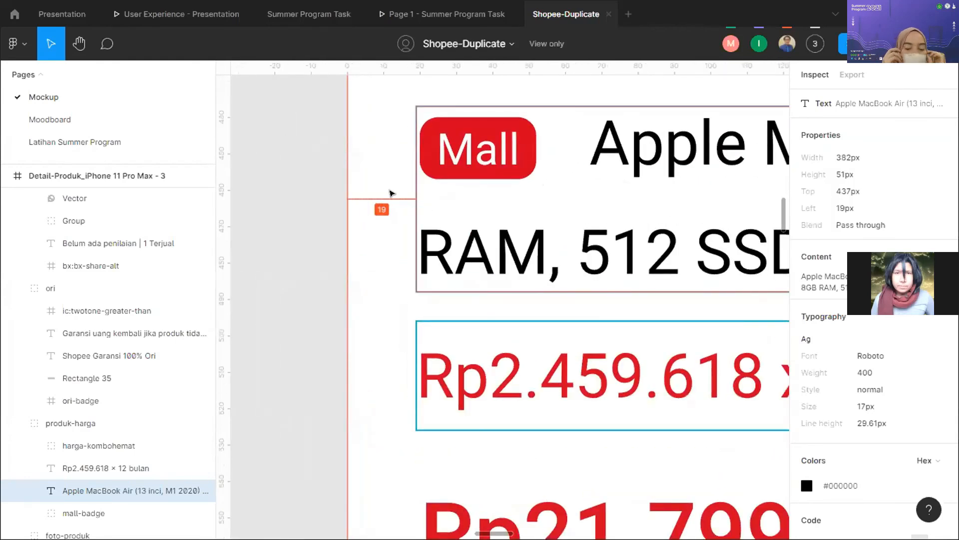
scroll(392, 197, right, 5)
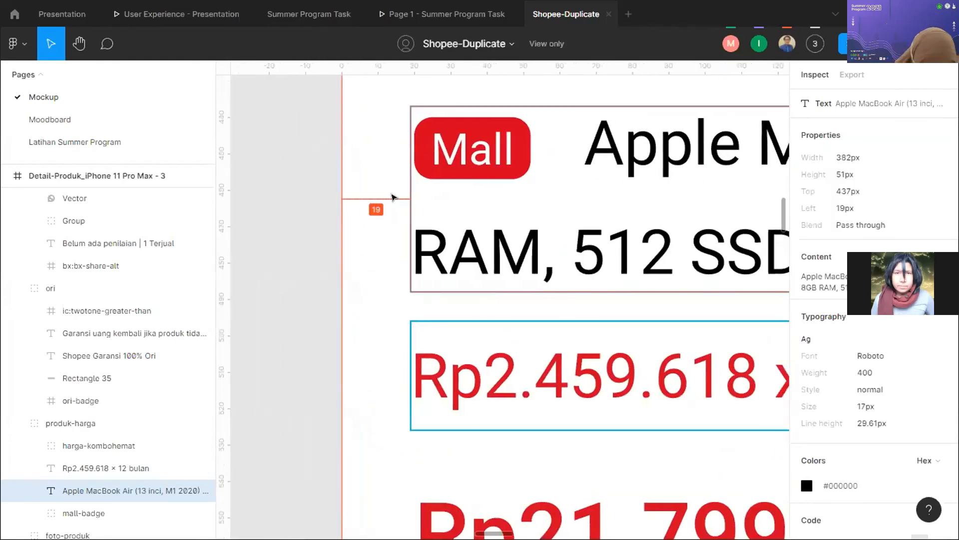
scroll(405, 199, down, 3)
scroll(446, 196, down, 3)
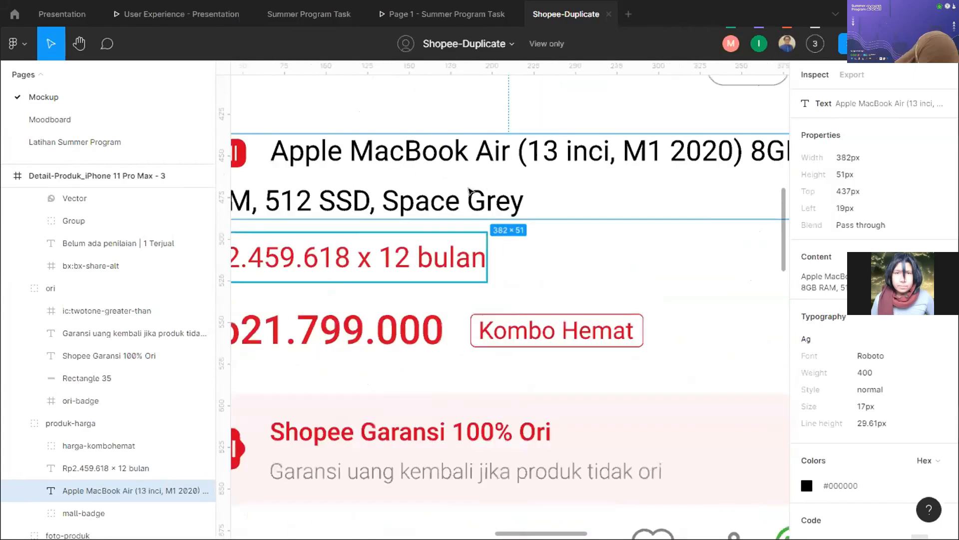
scroll(503, 197, right, 6)
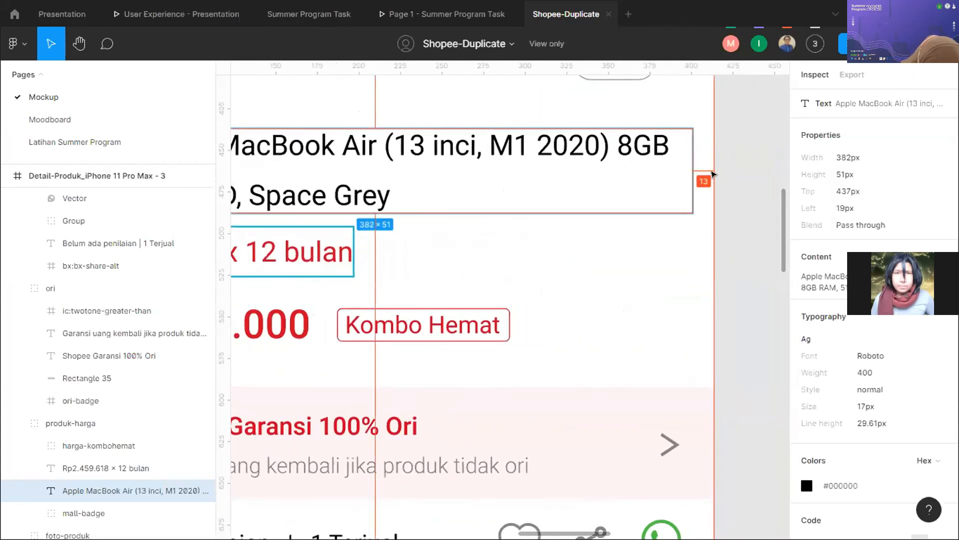
scroll(684, 188, down, 5)
scroll(447, 344, left, 5)
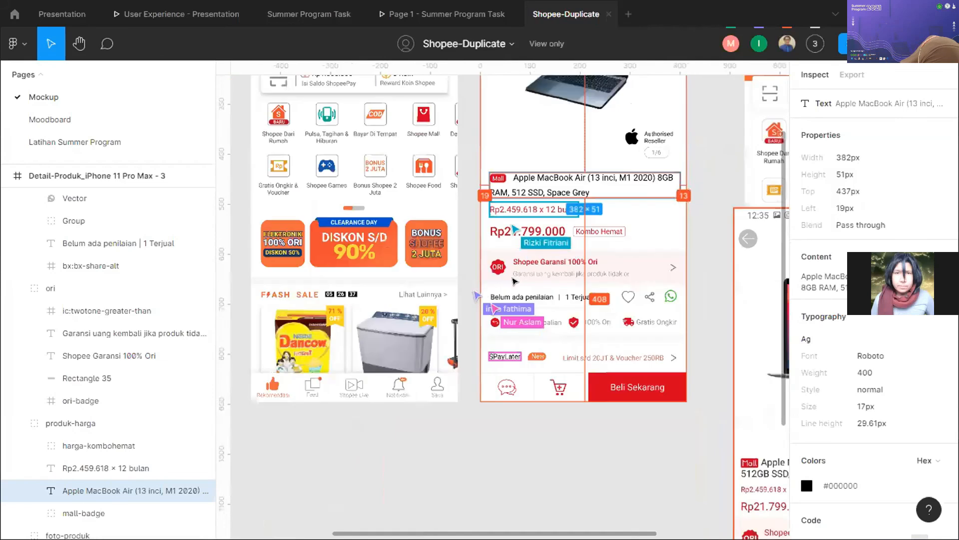
- Inspect the rating line and the back-badge group beside 7 Hr Pengembalian, comparing their left offsets and spacing
scroll(448, 345, up, 3)
click(472, 306)
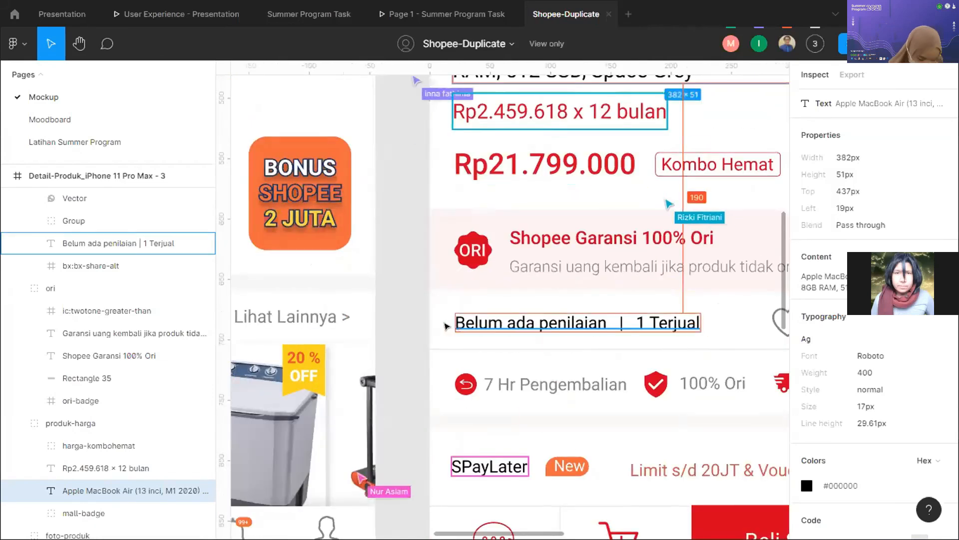
click(446, 326)
click(453, 326)
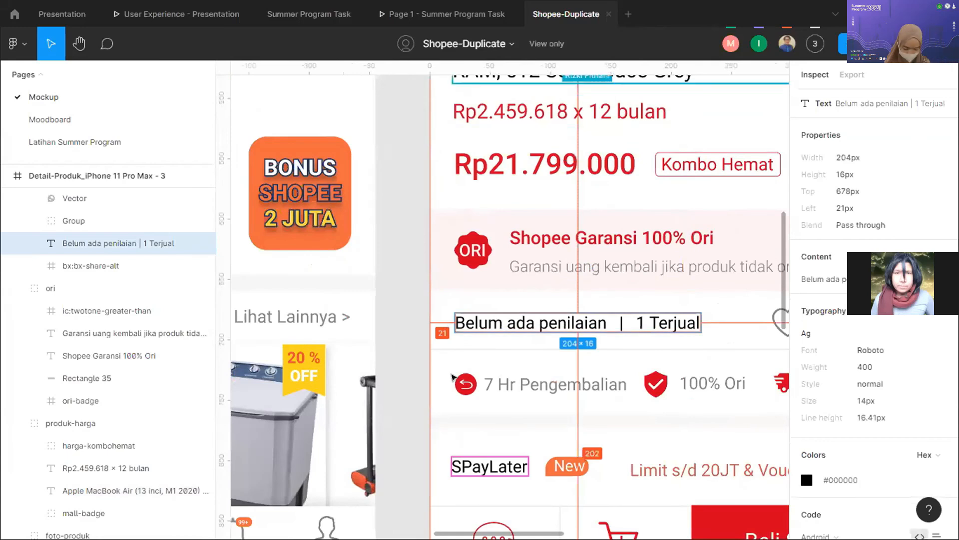
click(466, 388)
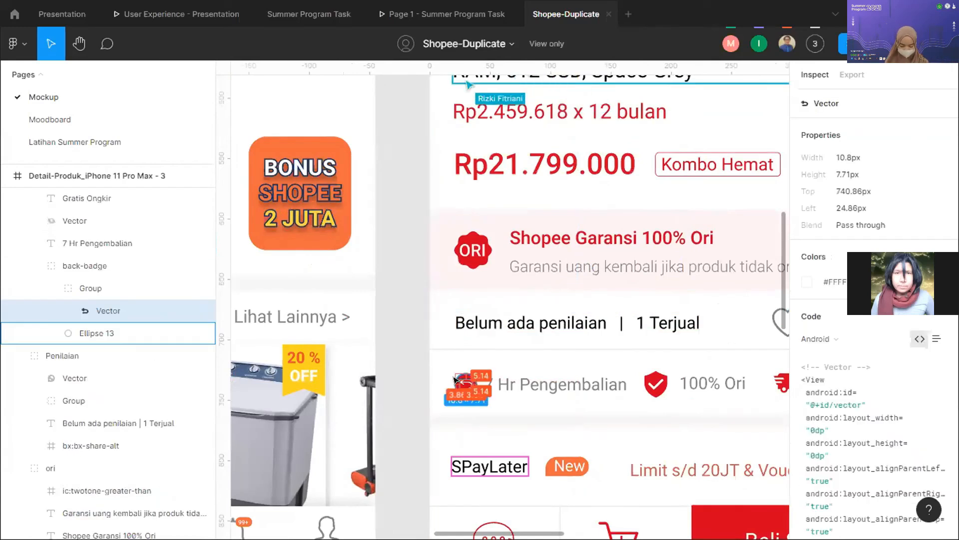
click(132, 330)
click(128, 270)
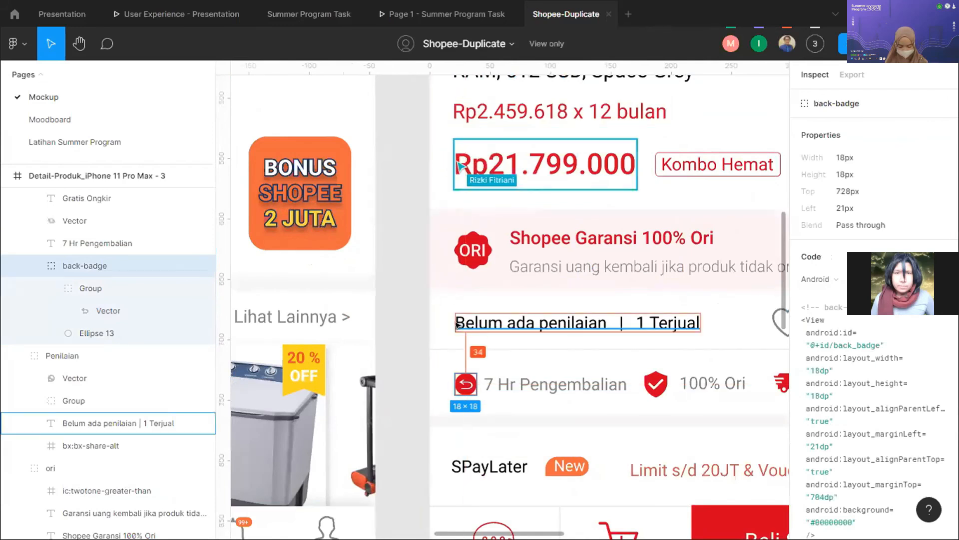
scroll(457, 323, down, 2)
scroll(458, 324, down, 3)
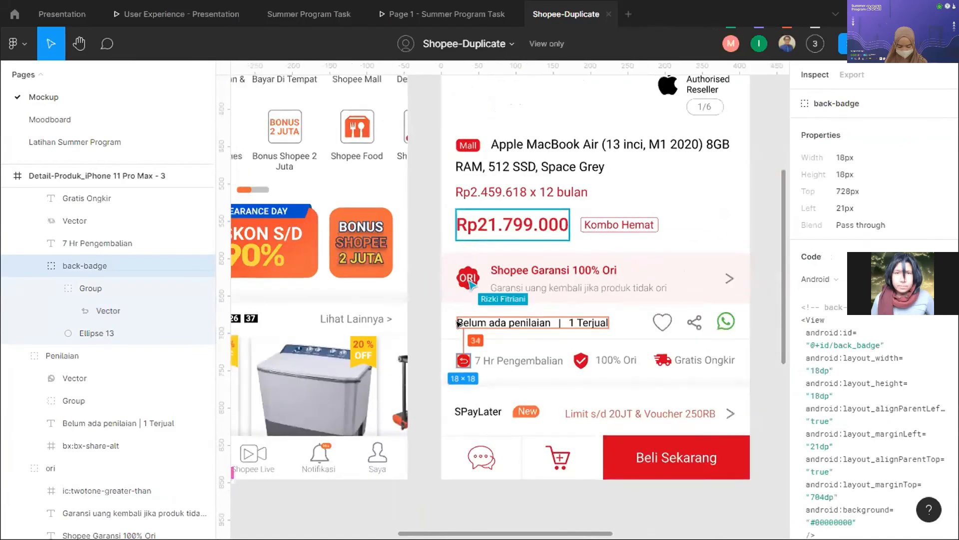
- Compare the left margins of the product title, instalment text and Rp21.799.000 price, and check the spacing around the price
scroll(457, 324, up, 5)
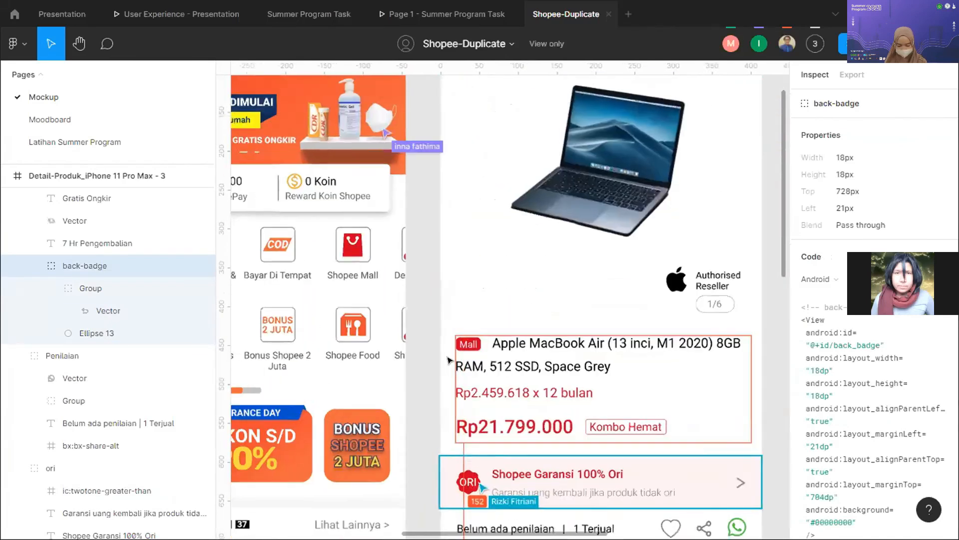
click(469, 359)
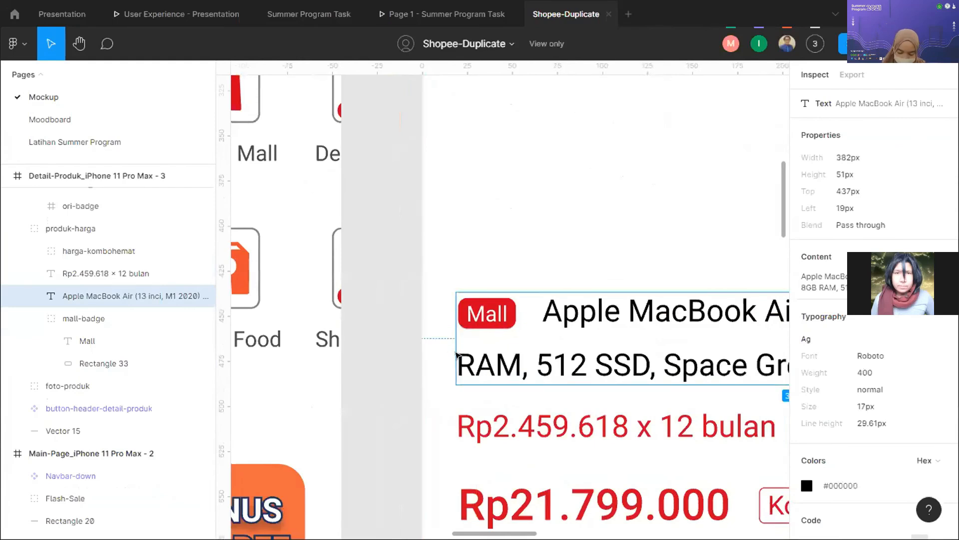
scroll(453, 354, down, 5)
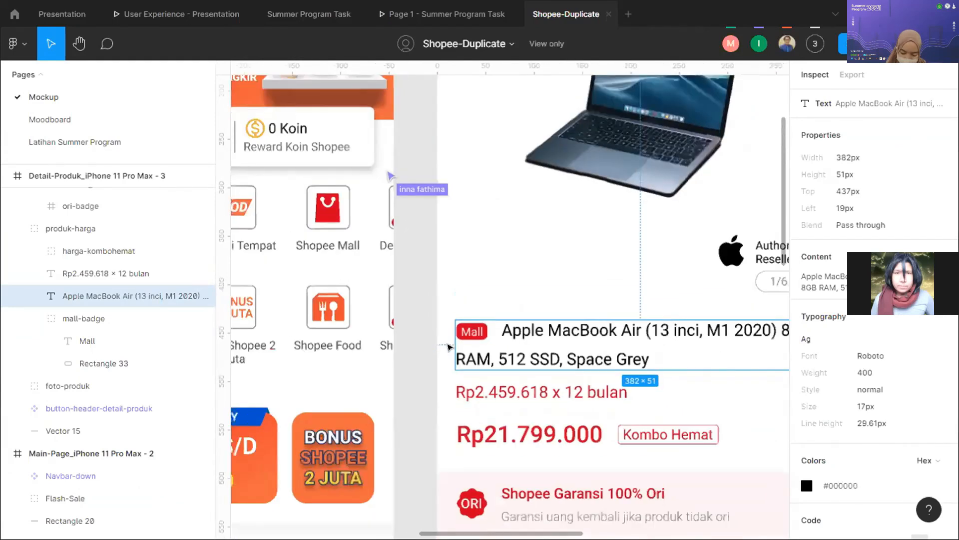
scroll(456, 337, up, 5)
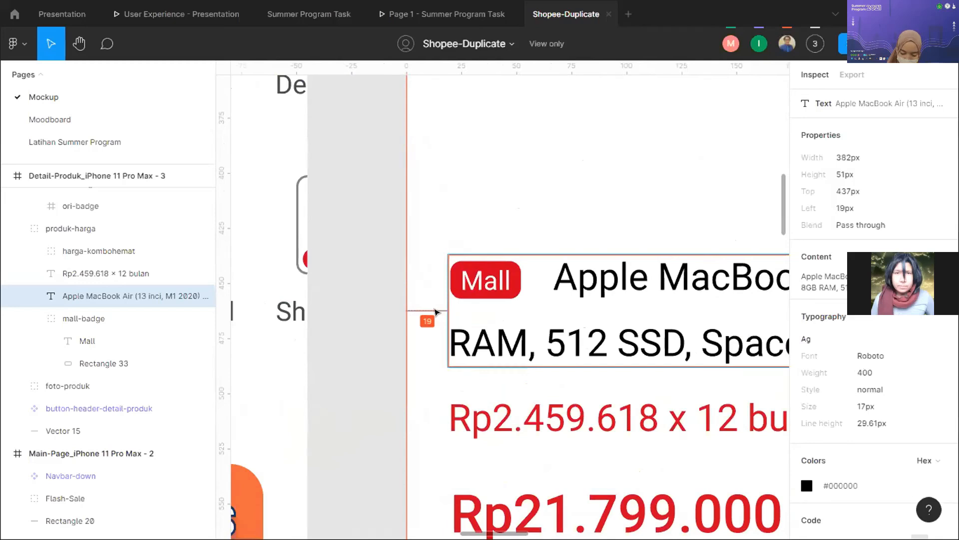
click(451, 417)
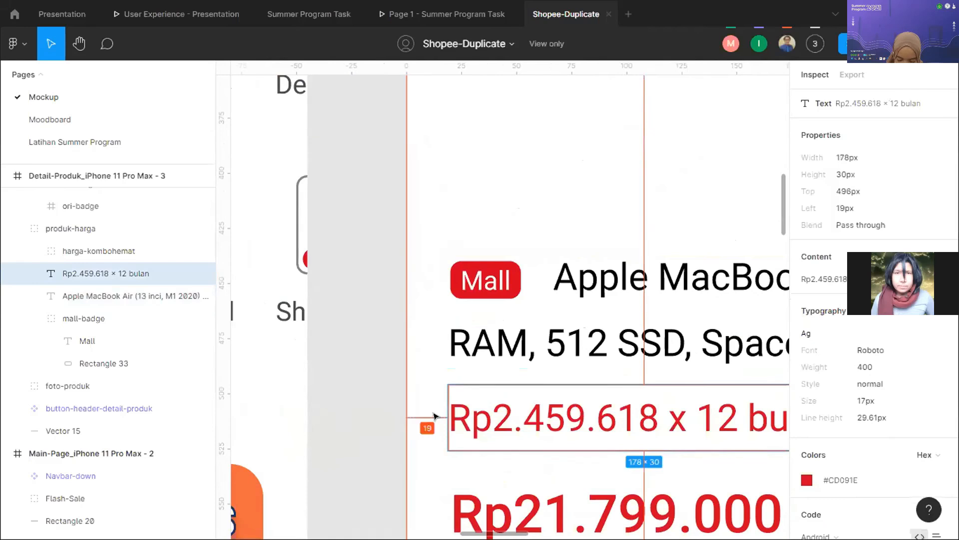
scroll(435, 415, down, 5)
click(452, 290)
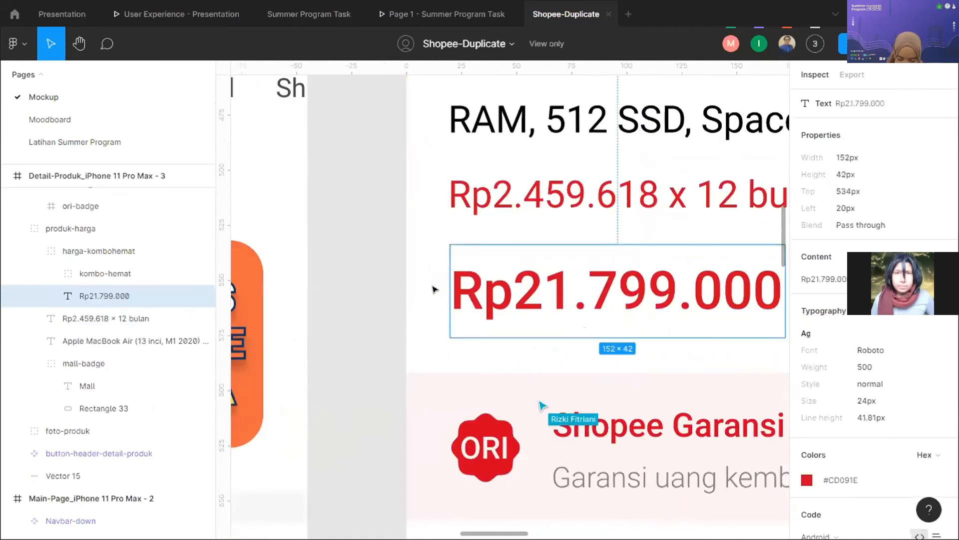
scroll(434, 290, down, 3)
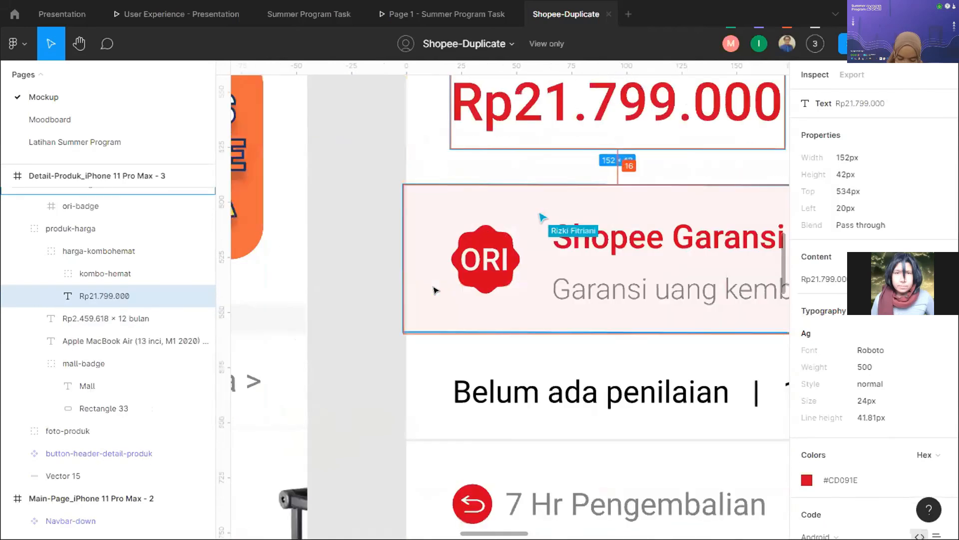
ctrl+scroll(434, 280, down, 2)
ctrl+scroll(489, 224, down, 3)
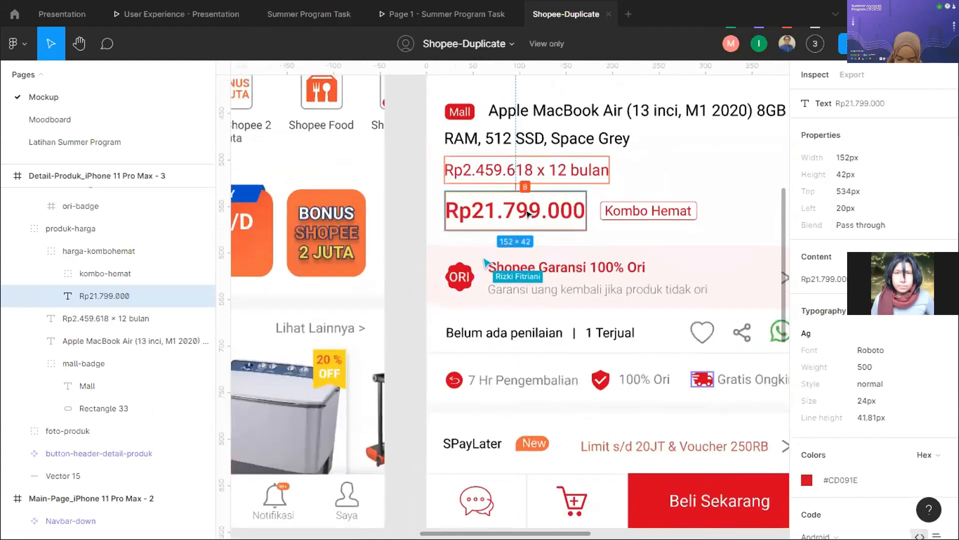
- Look over the mockups as a whole and inspect the S text in the main page's Shopee Dari Rumah icon
scroll(528, 214, up, 3)
ctrl+scroll(529, 214, down, 5)
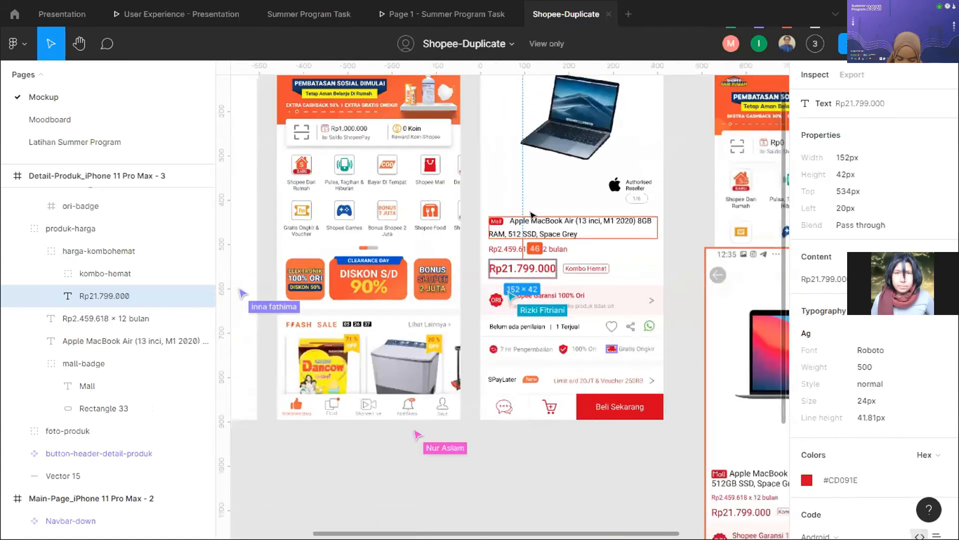
scroll(540, 190, up, 2)
scroll(543, 178, up, 3)
scroll(543, 178, left, 5)
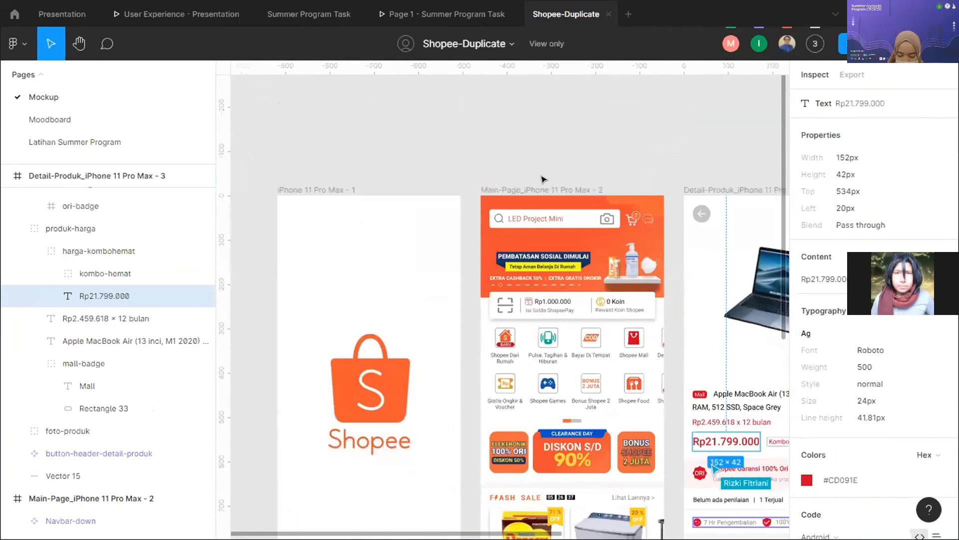
ctrl+scroll(525, 244, down, 4)
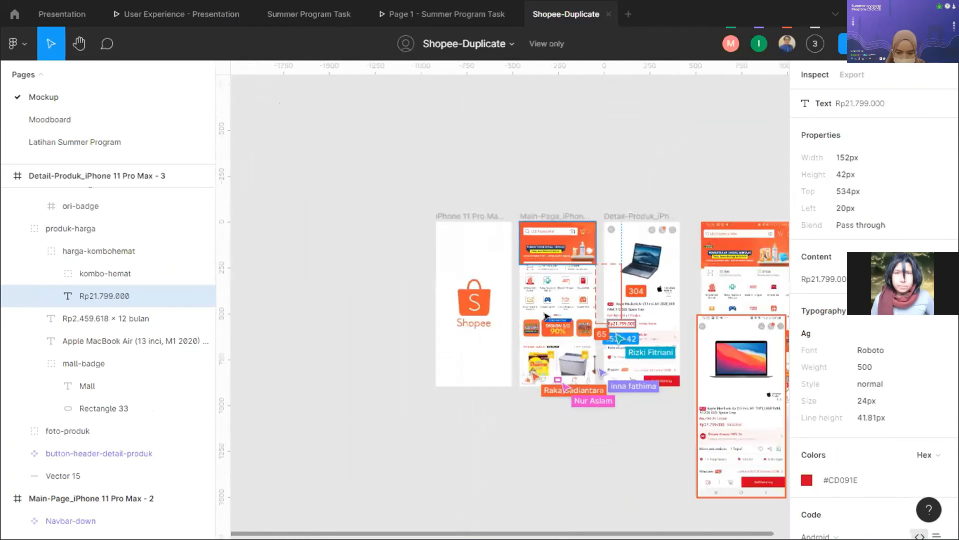
ctrl+scroll(595, 287, up, 4)
ctrl+scroll(549, 305, up, 3)
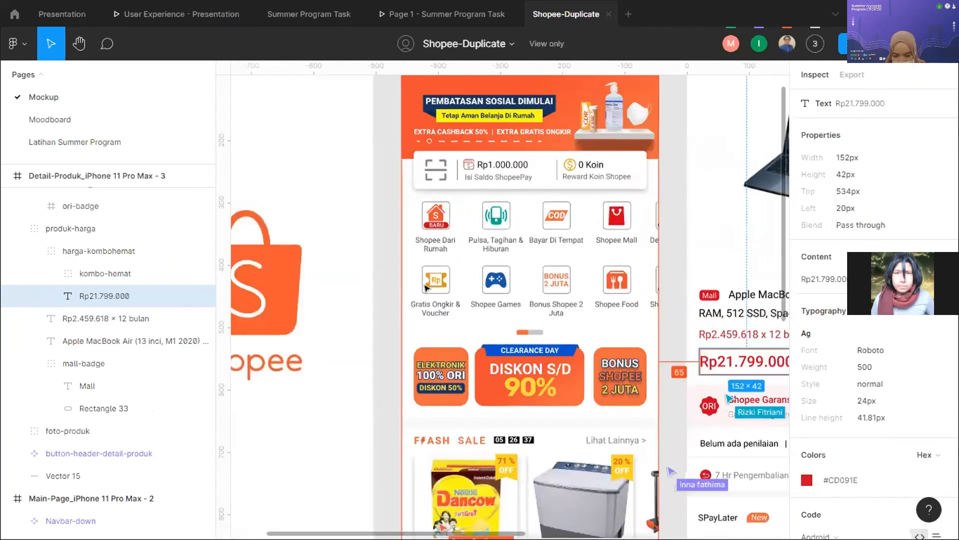
click(436, 216)
ctrl+scroll(444, 233, up, 2)
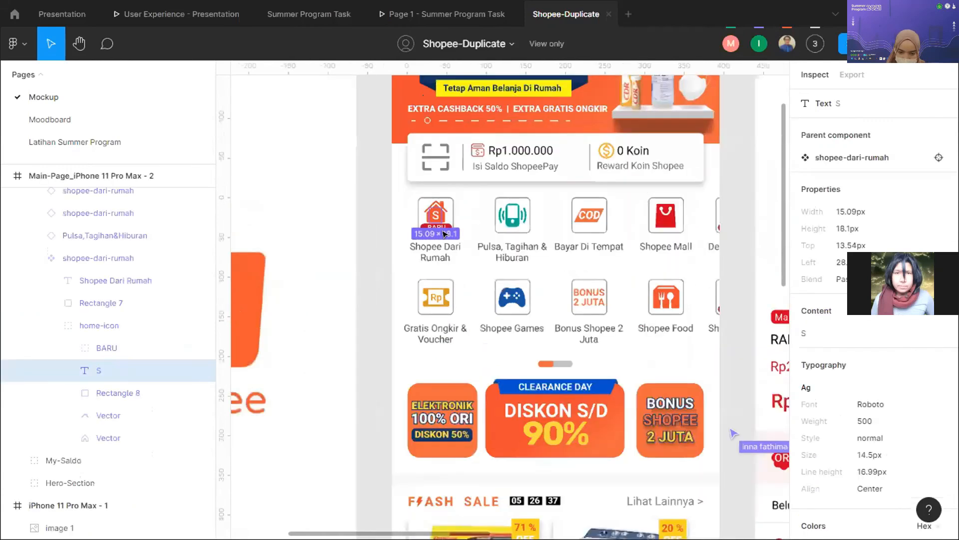
- Inspect the orange house vector in the main page's Shopee Dari Rumah icon up close
ctrl+scroll(444, 233, up, 3)
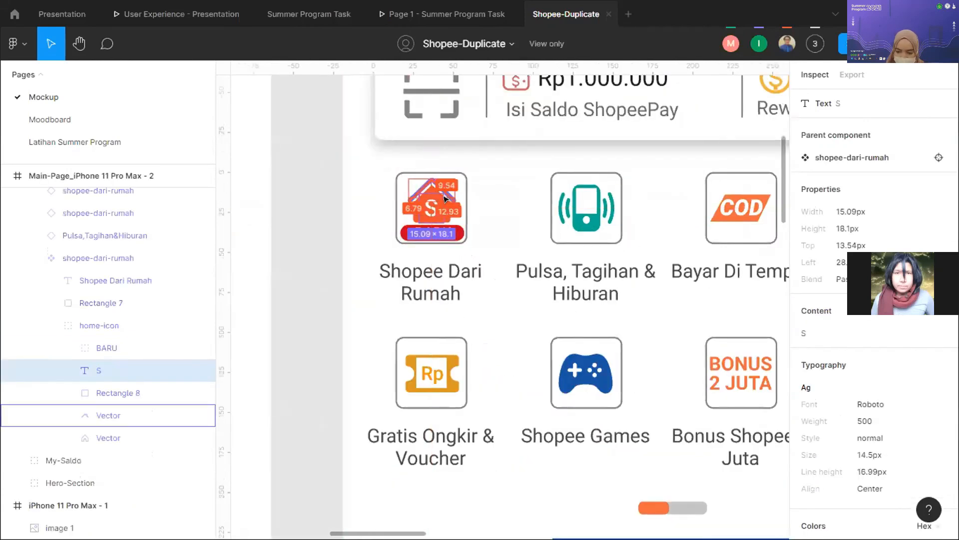
ctrl+scroll(444, 198, up, 5)
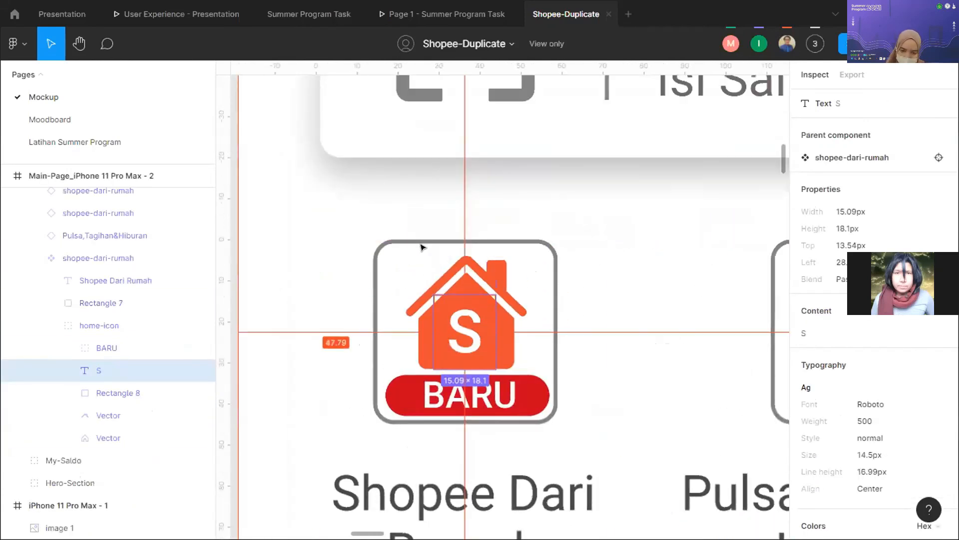
ctrl+scroll(422, 319, up, 3)
click(421, 332)
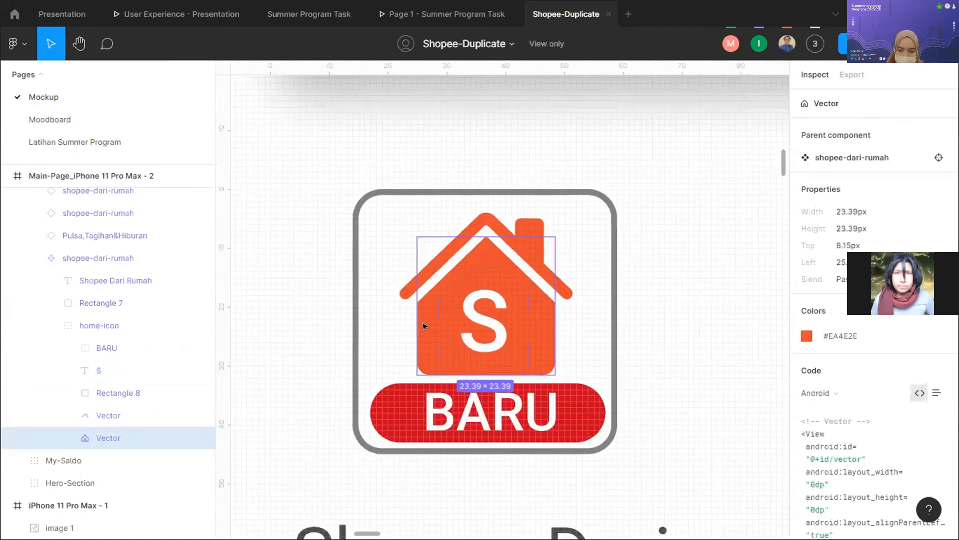
- Compare the vector sizes of the Gratis Ongkir & Voucher, Shopee Games and Pulsa, Tagihan & Hiburan icons
ctrl+scroll(423, 326, down, 1)
scroll(428, 325, down, 4)
ctrl+scroll(503, 435, down, 3)
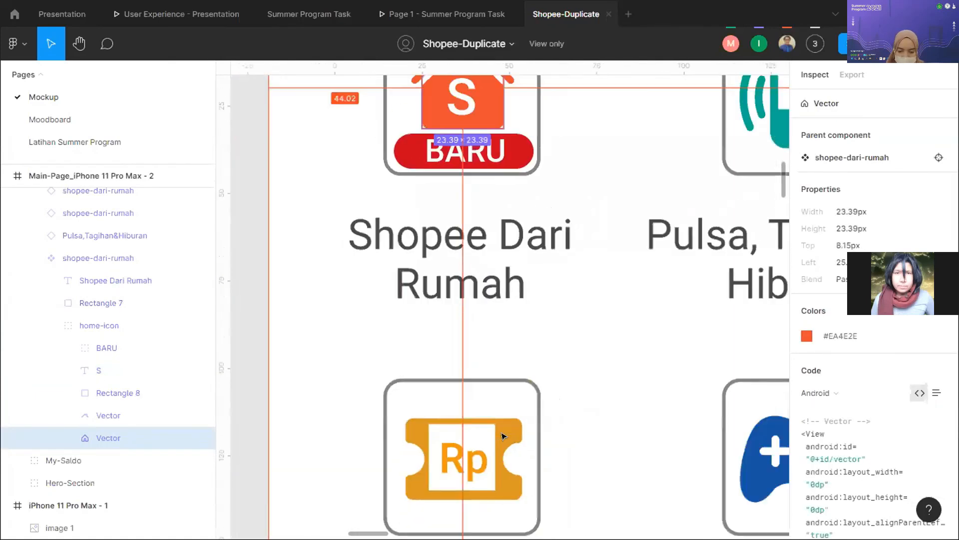
click(495, 427)
ctrl+scroll(576, 422, down, 3)
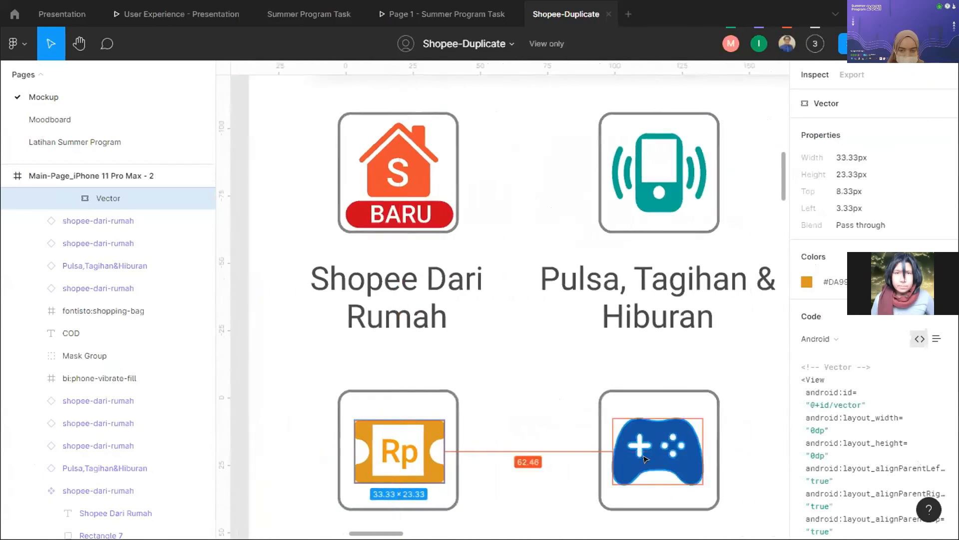
click(644, 458)
scroll(656, 293, down, 3)
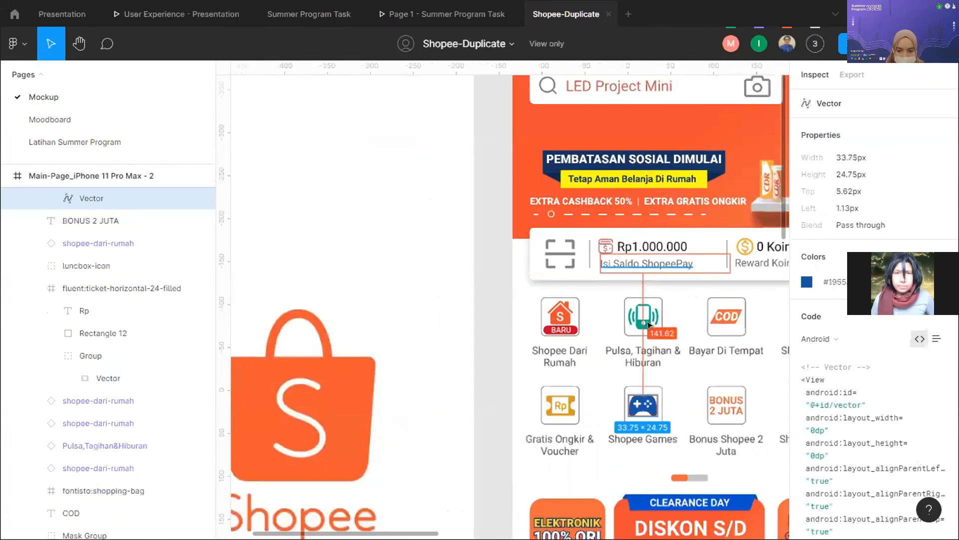
scroll(602, 325, right, 3)
click(602, 325)
scroll(602, 327, right, 3)
scroll(604, 333, down, 4)
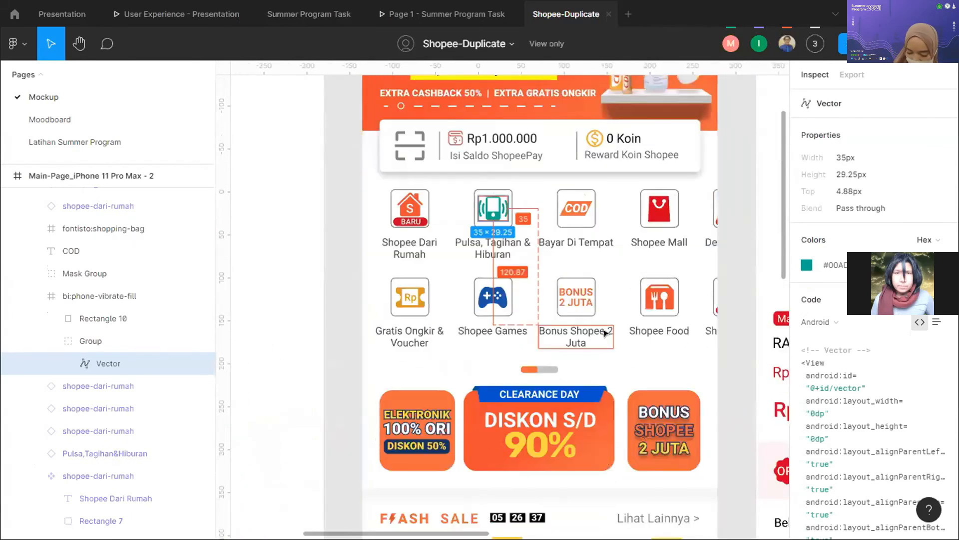
- Inspect the thumb vector of the navbar's Rekomendasi icon and measure its gap to the Feed icon
scroll(604, 334, down, 6)
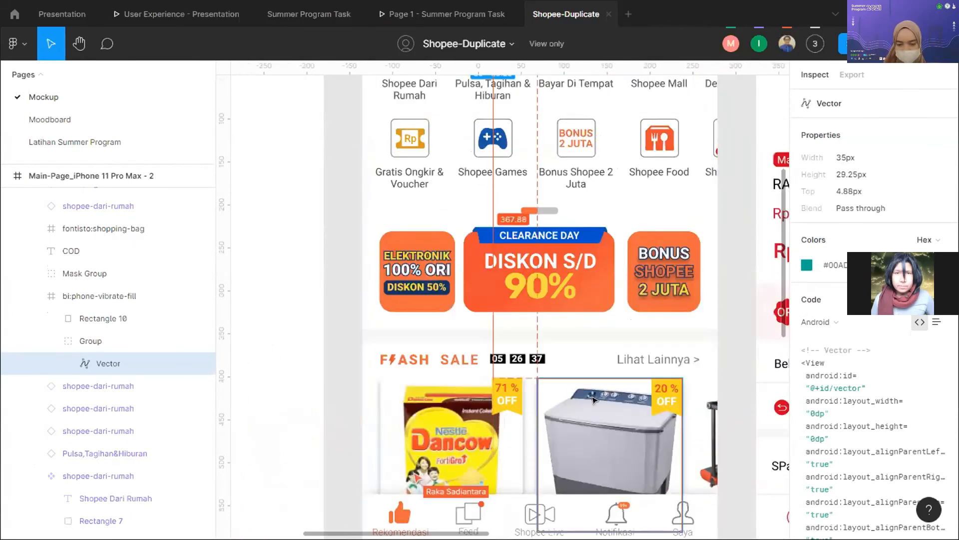
scroll(599, 356, down, 5)
scroll(478, 340, up, 3)
scroll(298, 324, up, 2)
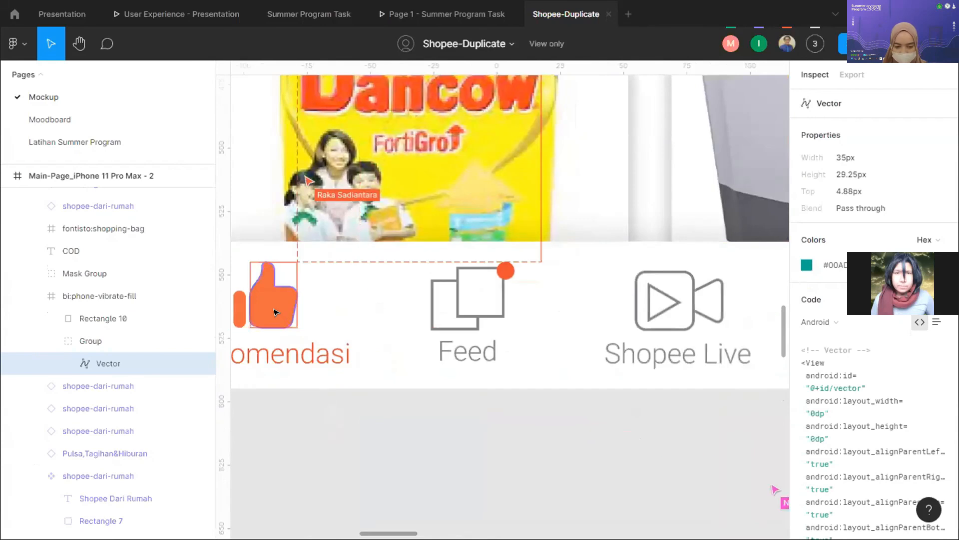
click(270, 295)
scroll(483, 326, left, 2)
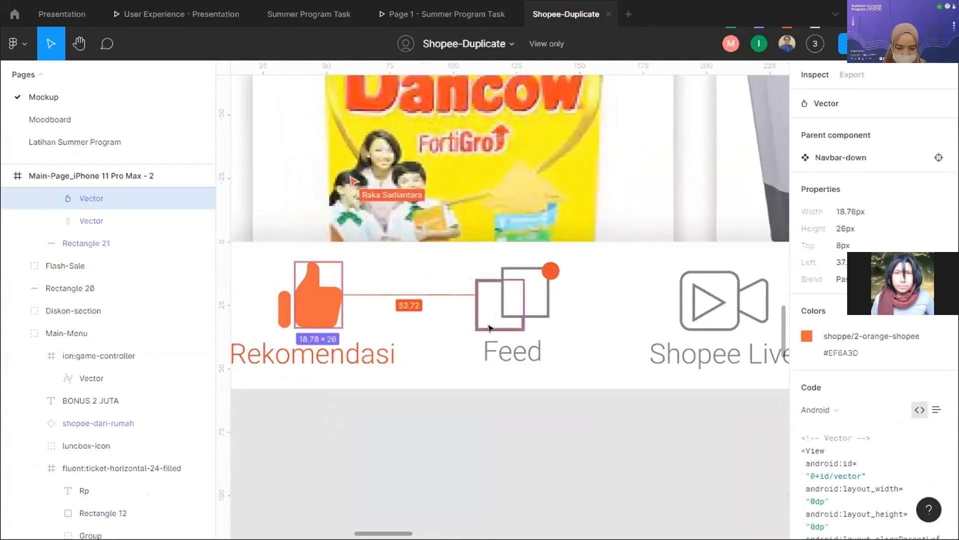
- Inspect the two overlapping rectangles of the Feed icon together and check their spacing to the Feed label
click(490, 327)
shift+click(519, 310)
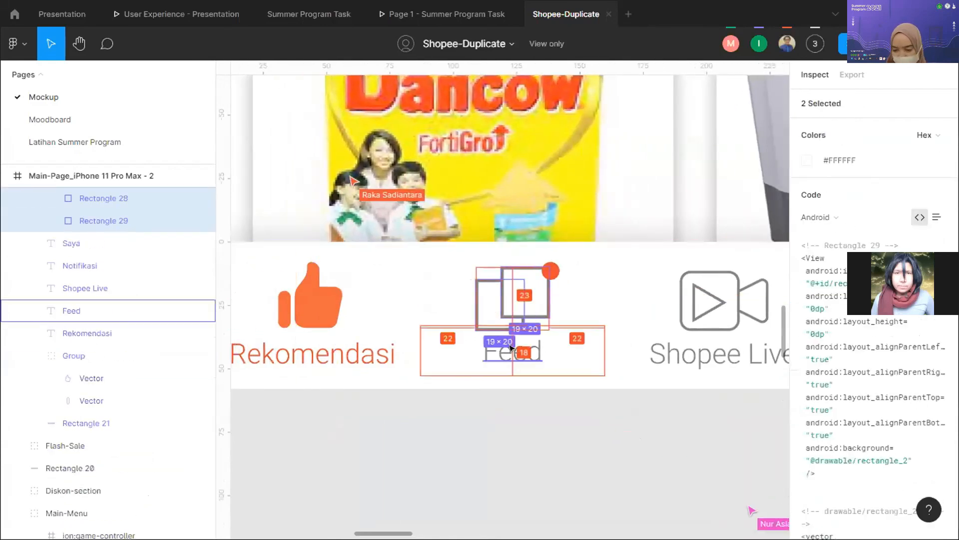
scroll(593, 343, down, 4)
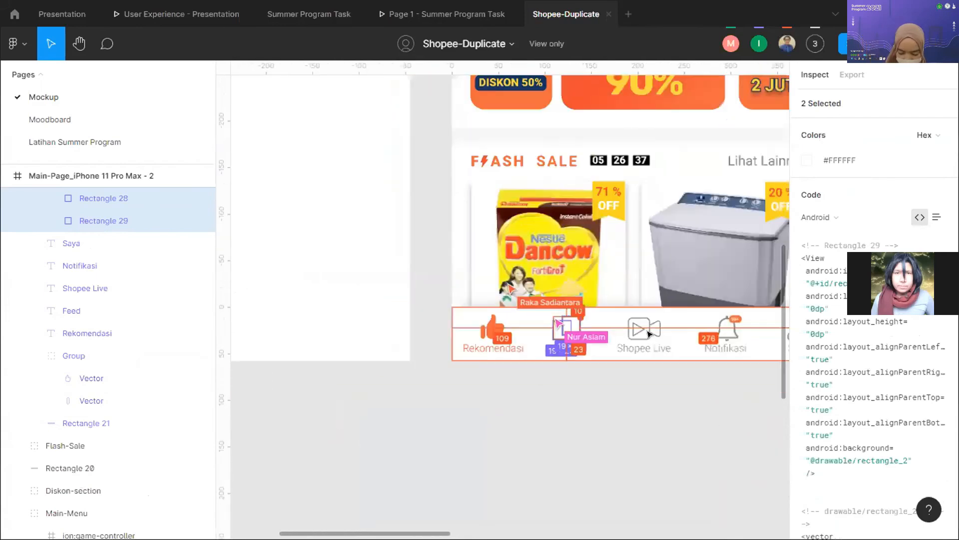
- Inspect the navbar's background rectangle and the play triangle and camera outline of the Shopee Live icon
scroll(642, 334, left, 6)
click(501, 322)
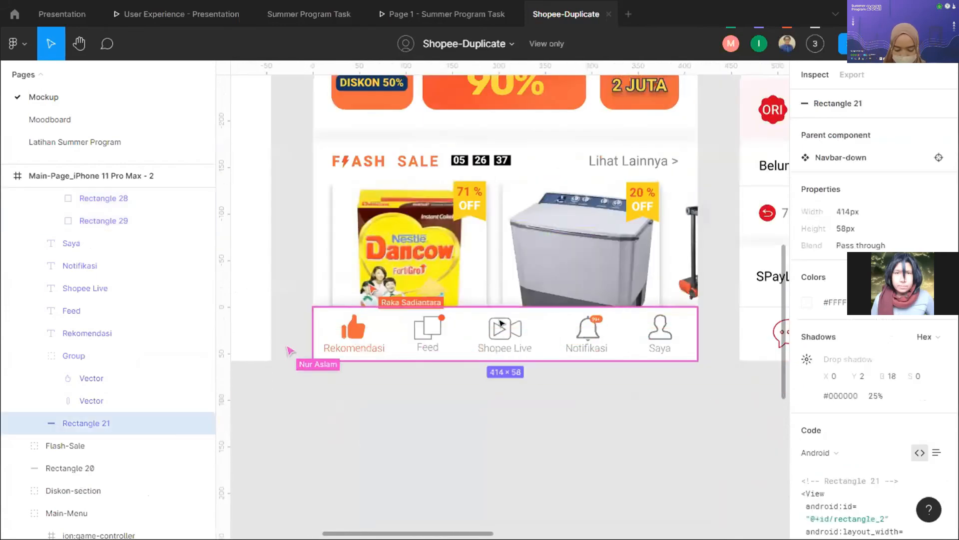
scroll(501, 323, up, 6)
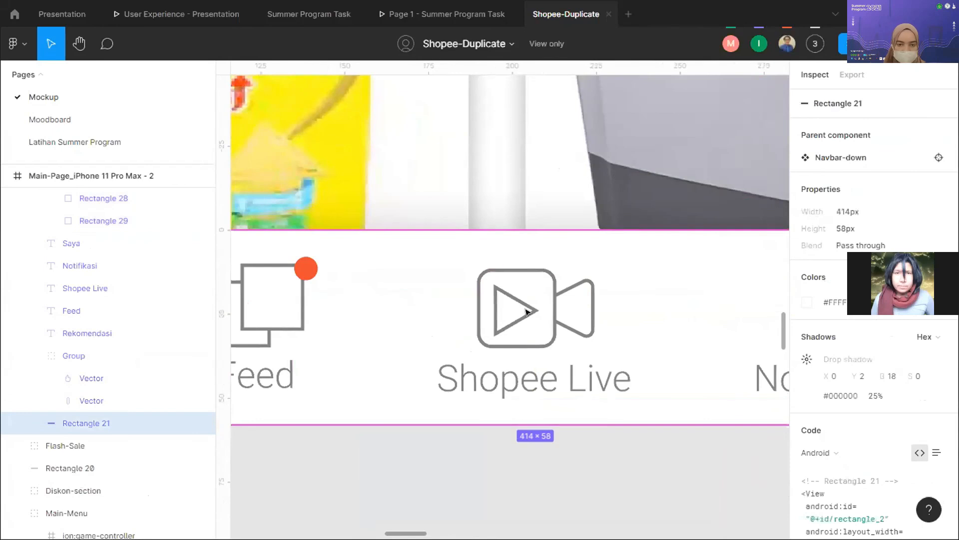
click(530, 311)
shift+click(550, 307)
scroll(559, 309, down, 2)
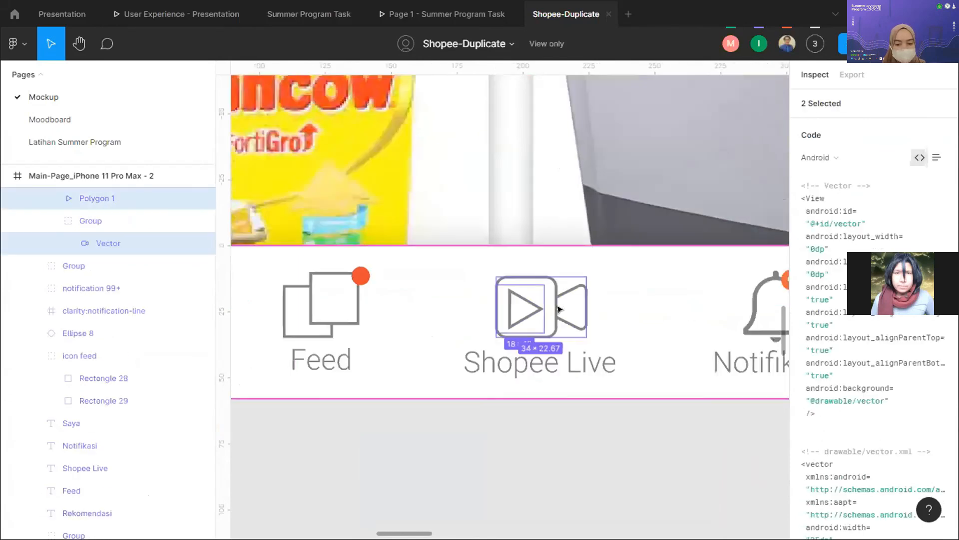
- Inspect the Notifikasi bell vector and its 99+ badge, checking the badge's offsets from the bell
scroll(559, 309, down, 3)
click(573, 301)
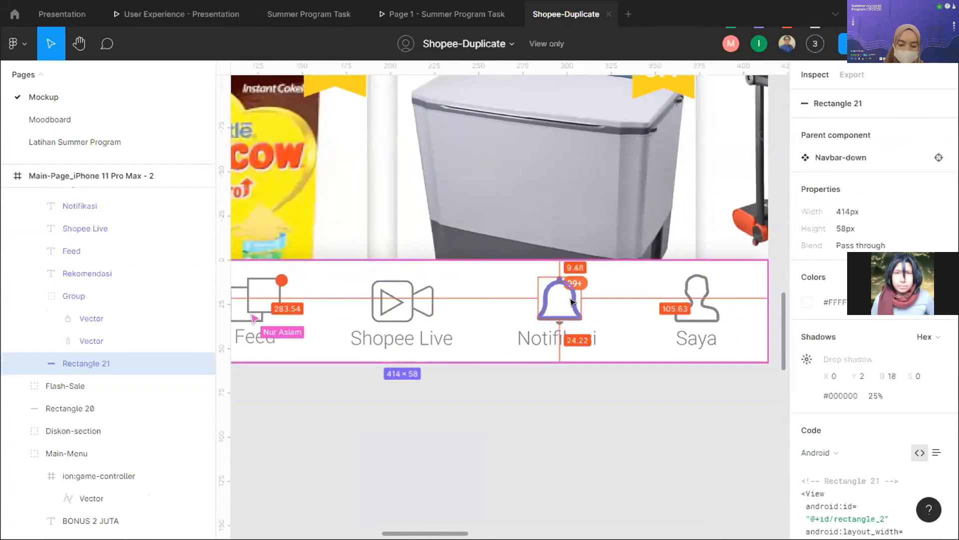
click(572, 301)
scroll(572, 301, up, 5)
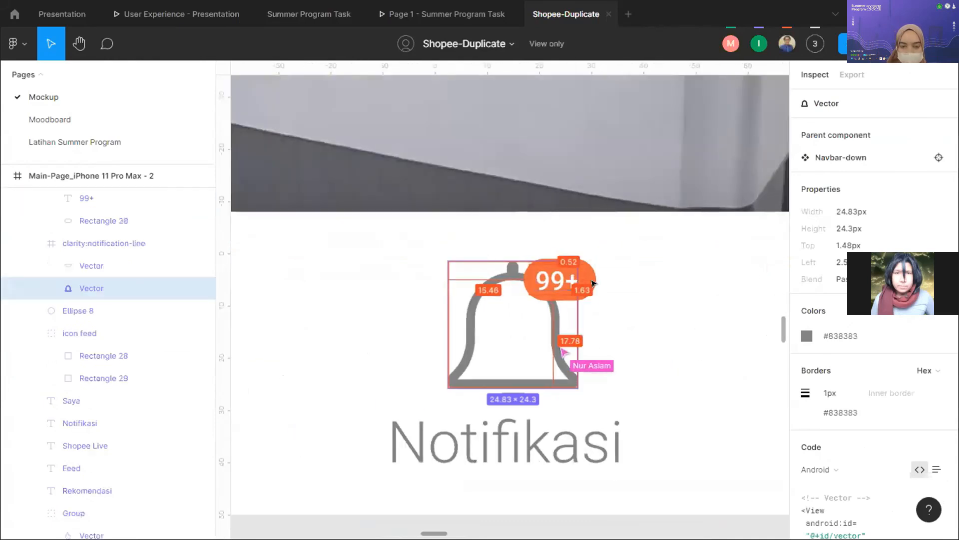
shift+click(593, 283)
click(591, 280)
scroll(569, 342, down, 5)
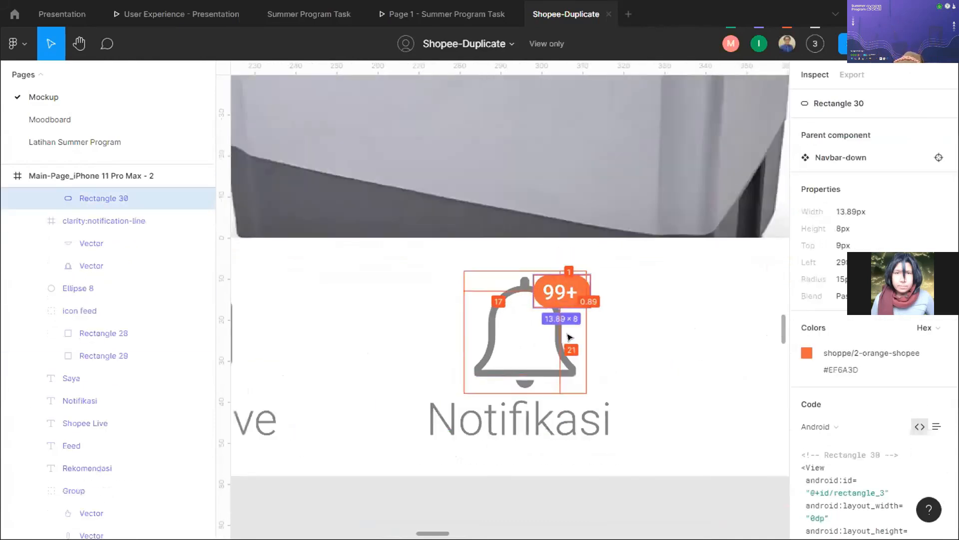
- Compare the icons across the navbar and inspect the icon feed group and its orange notification dot, Ellipse 8
scroll(399, 381, left, 4)
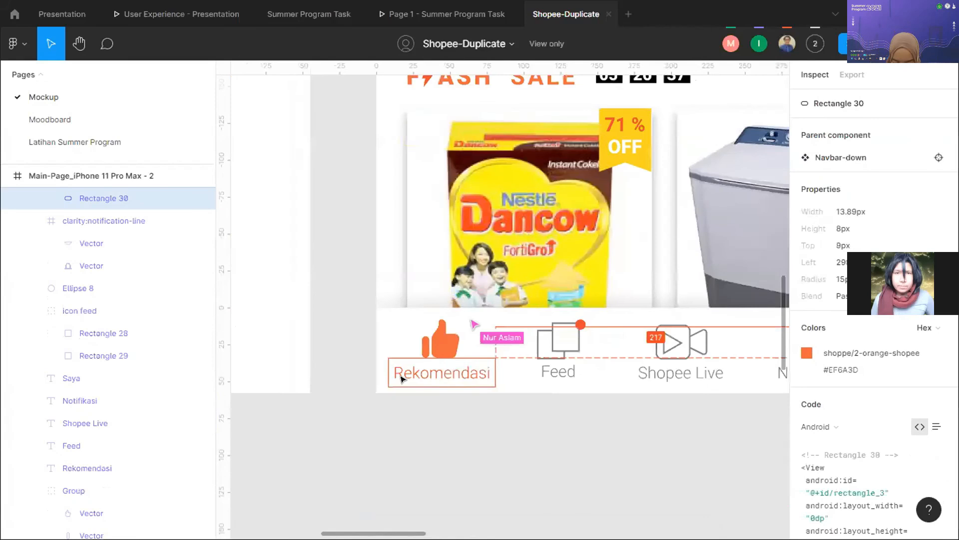
scroll(400, 380, right, 8)
scroll(404, 378, left, 7)
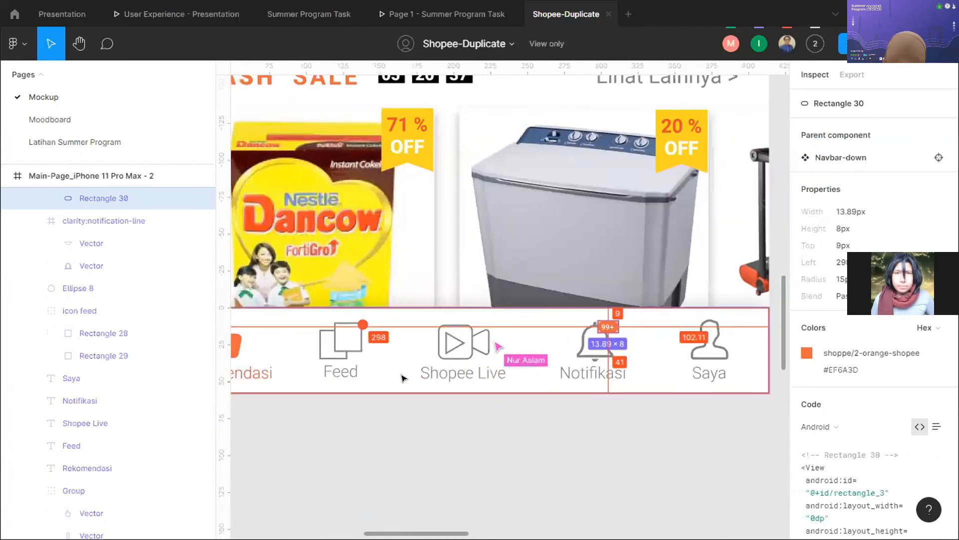
scroll(469, 355, up, 3)
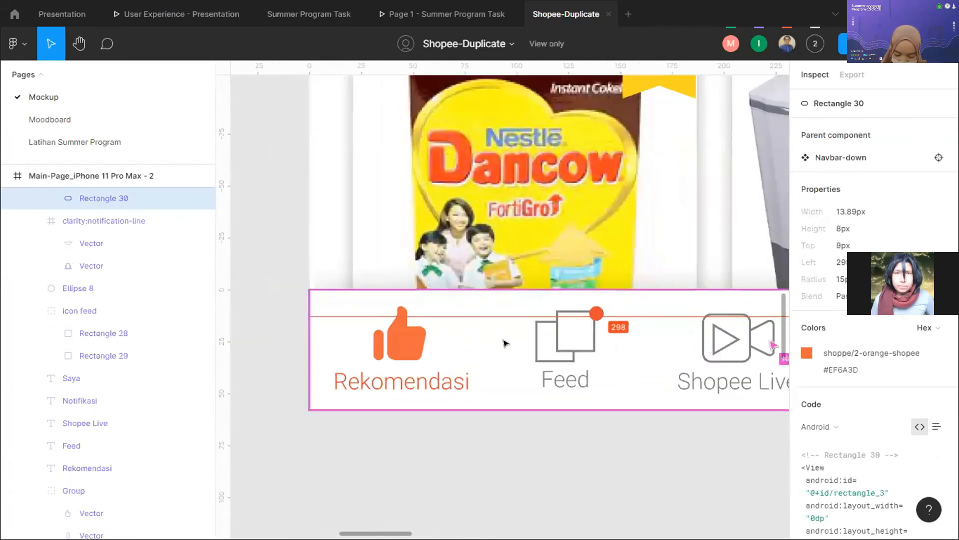
click(547, 356)
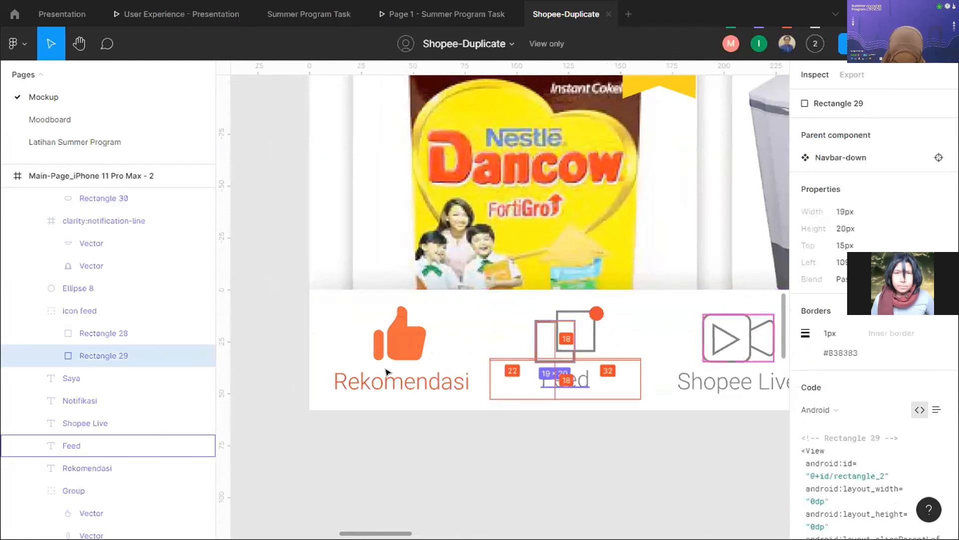
click(104, 308)
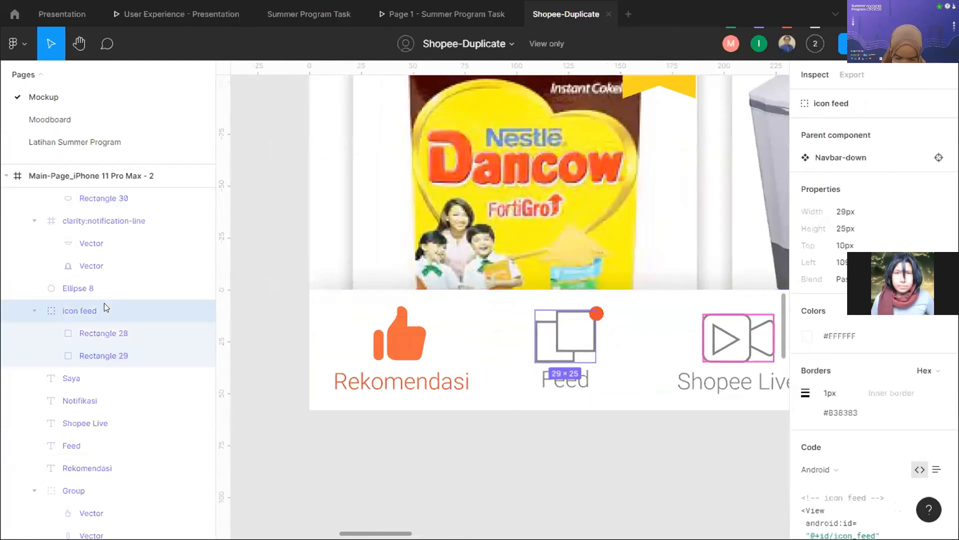
click(35, 310)
click(70, 288)
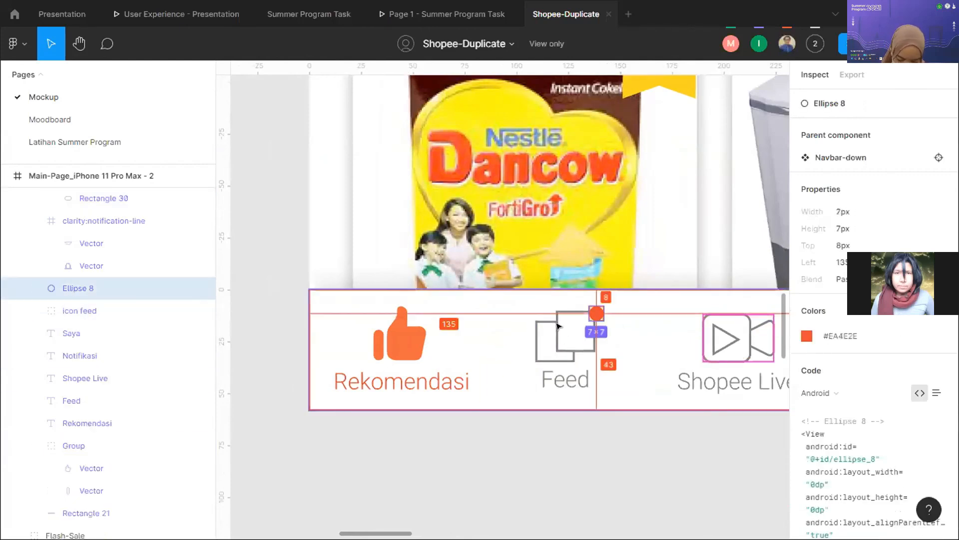
- Select Rectangle 28 and Rectangle 29 together and measure the Feed icon's distances to its neighbour and the navbar edges
scroll(559, 314, up, 3)
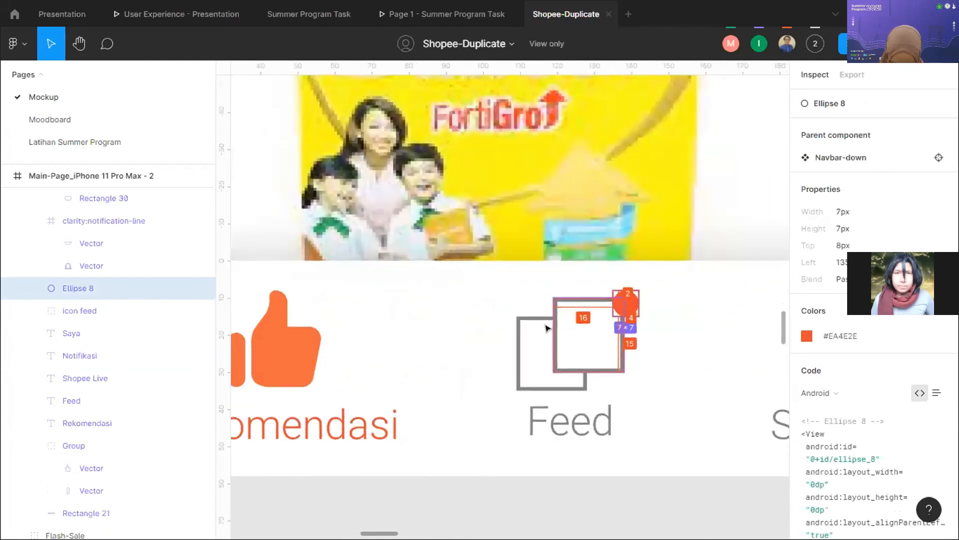
click(548, 328)
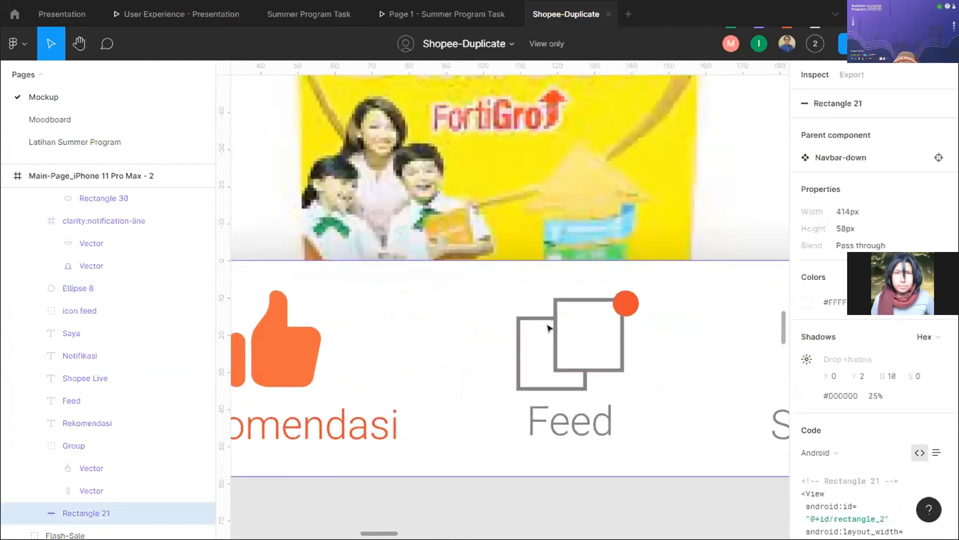
click(555, 314)
shift+click(537, 316)
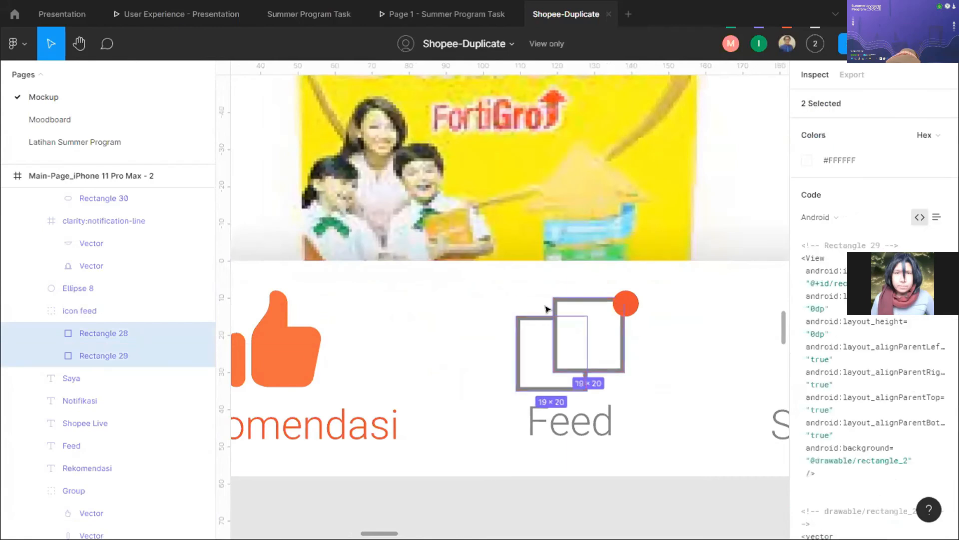
key(alt)
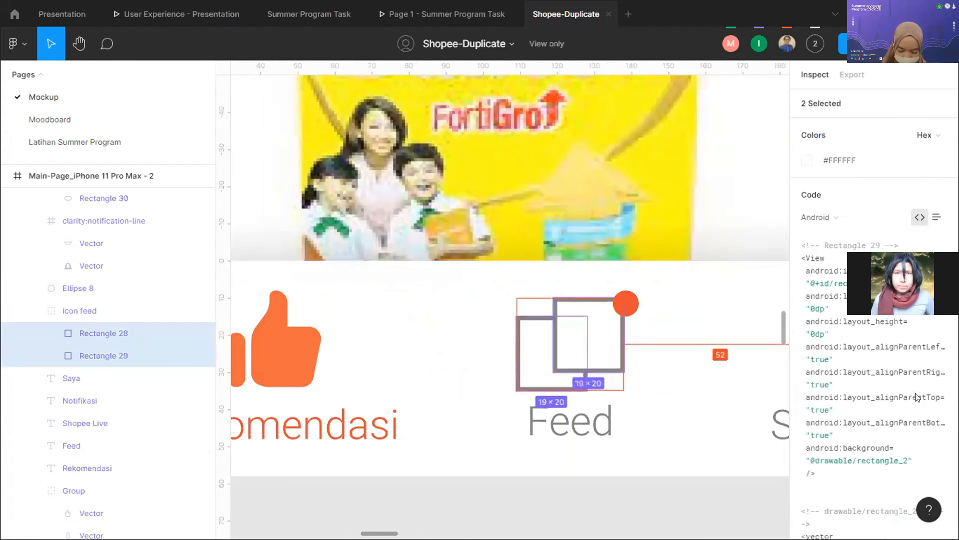
scroll(685, 390, down, 3)
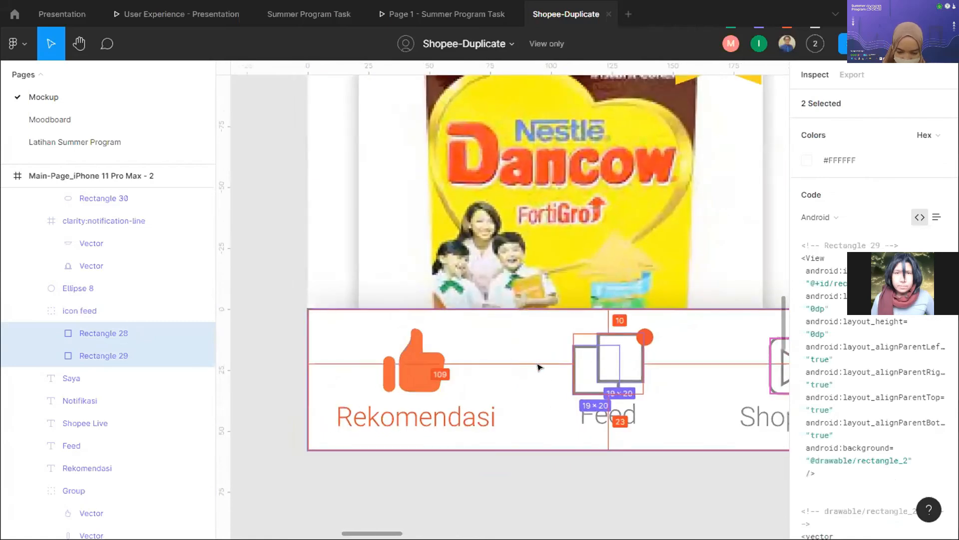
- Inspect the Rekomendasi thumbs-up group and measure its margins to the navbar edges
ctrl+click(384, 369)
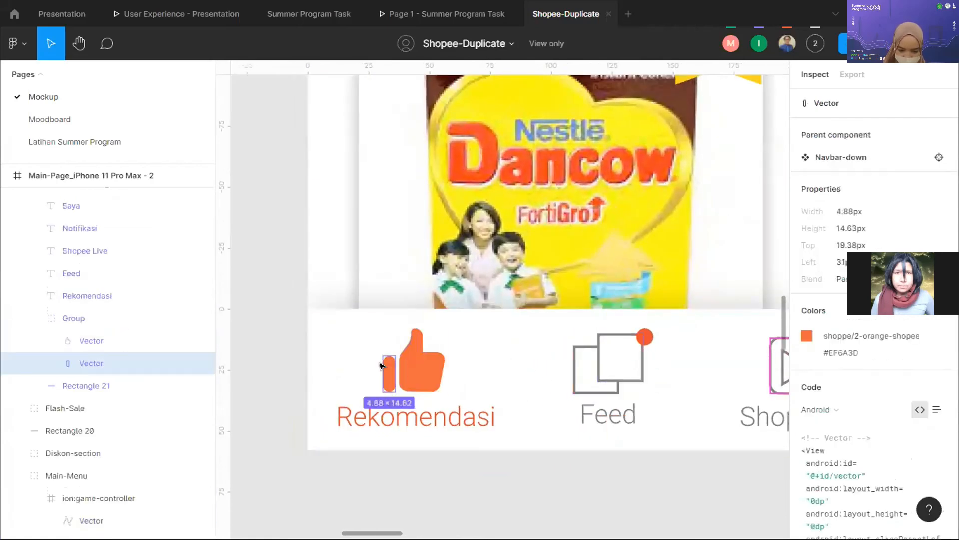
click(74, 319)
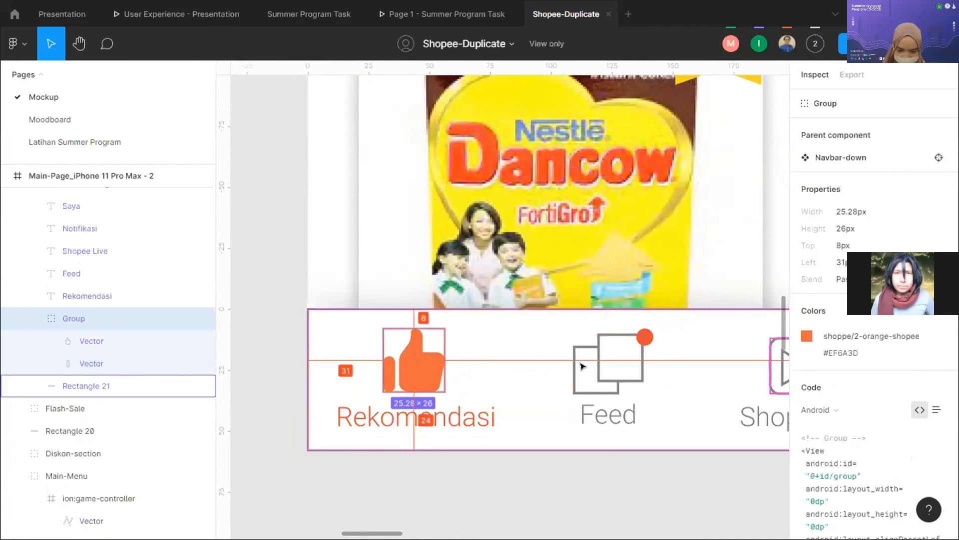
click(35, 318)
- Select the icon feed and thumbs-up groups together and compare their sizes and margins within the navbar
scroll(46, 320, up, 2)
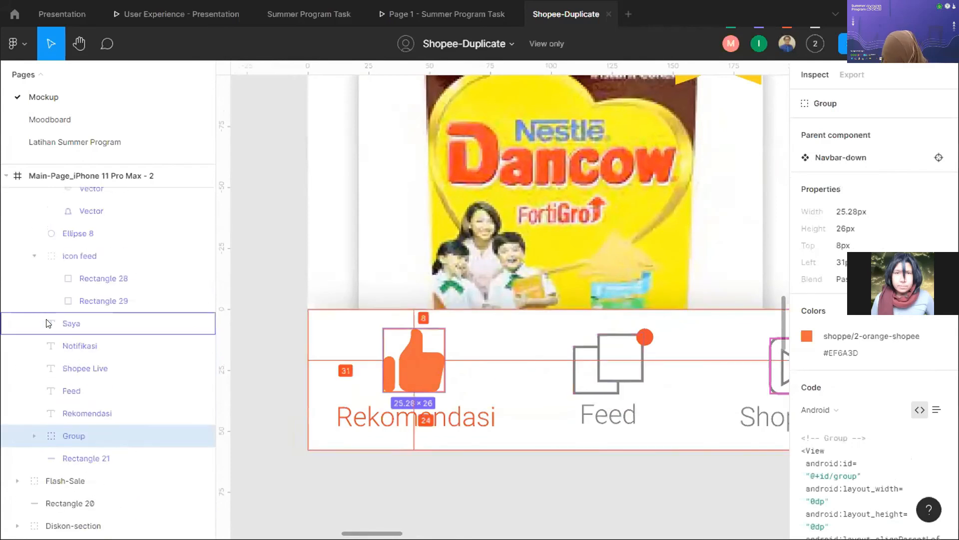
shift+click(56, 256)
click(56, 256)
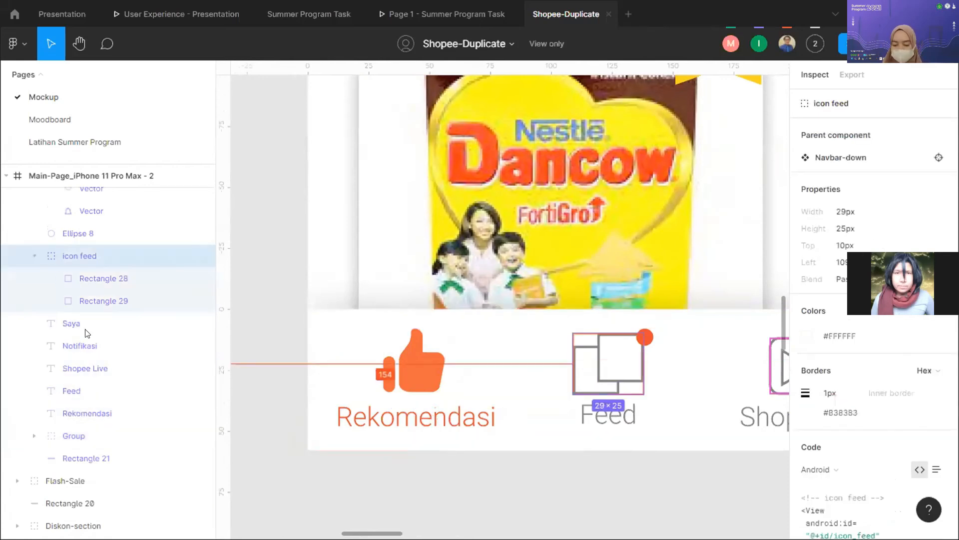
ctrl+click(74, 435)
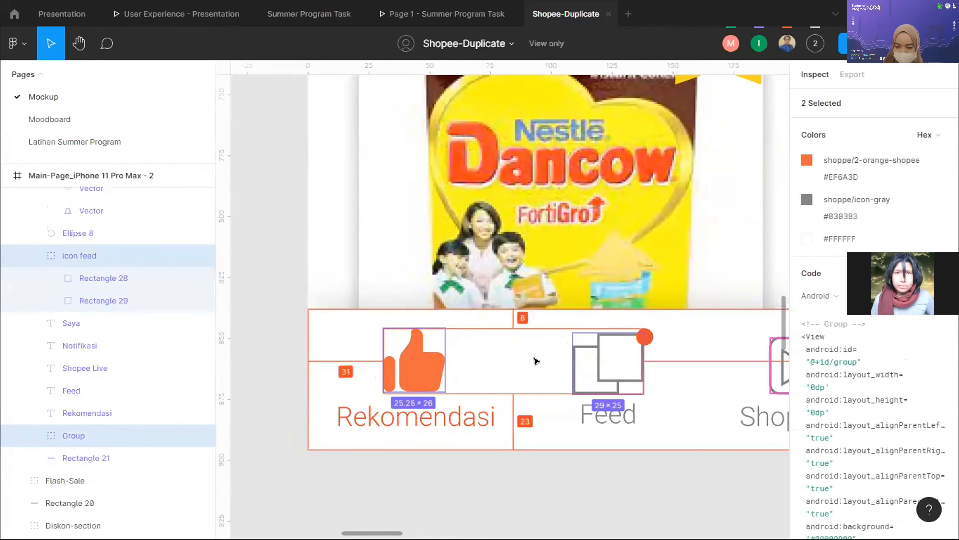
scroll(535, 361, right, 5)
scroll(449, 349, down, 10)
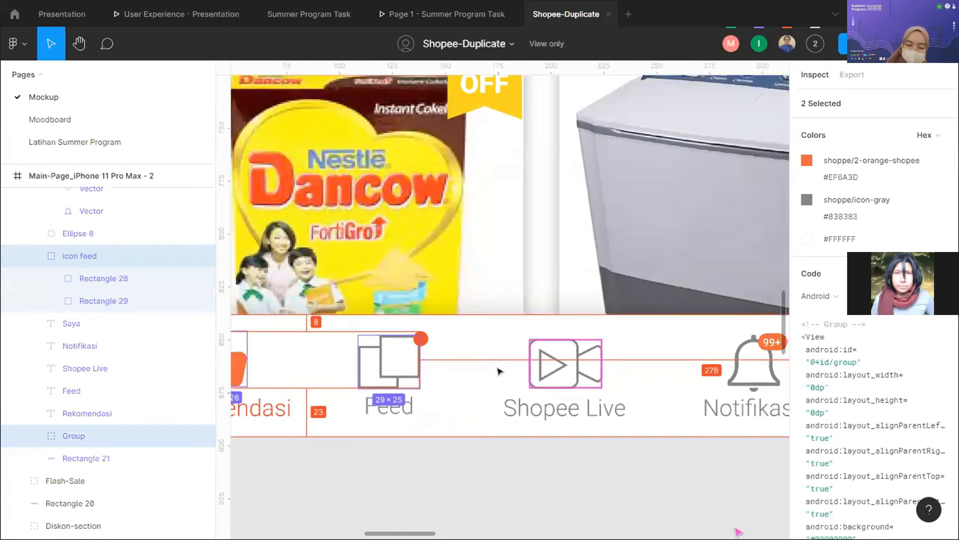
- Examine the chat bubble icon in the product detail page's bottom bar, checking its outline, dots and stroke details
click(571, 414)
scroll(571, 415, right, 5)
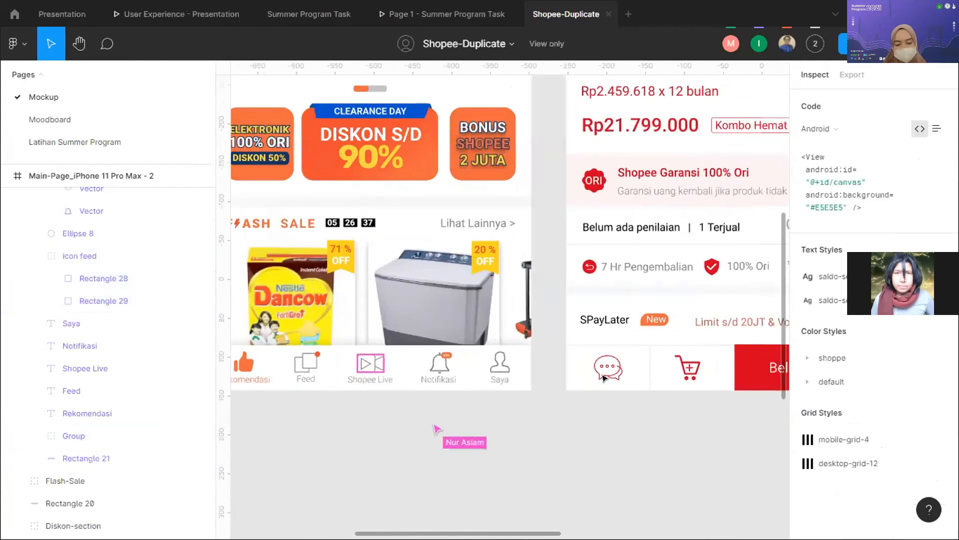
scroll(659, 368, up, 5)
scroll(526, 317, up, 5)
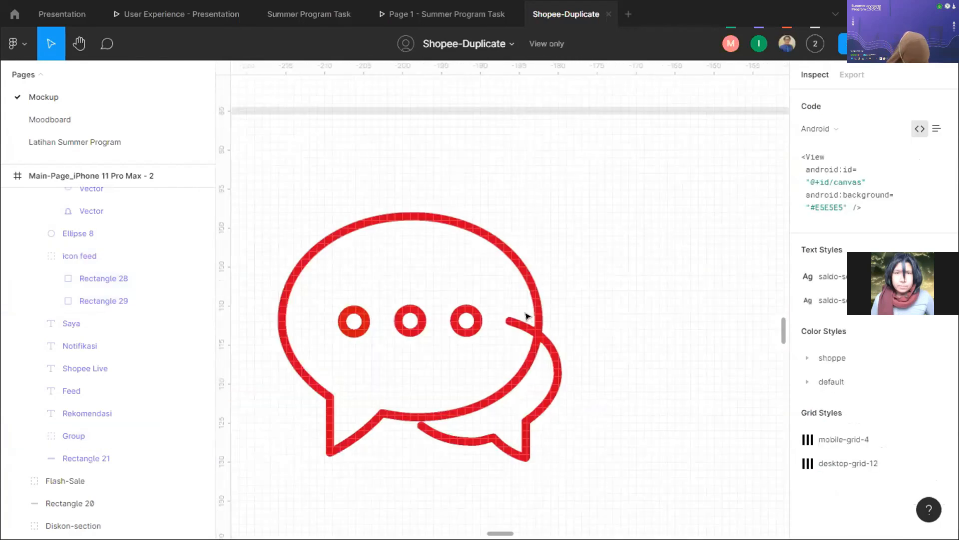
scroll(527, 315, down, 2)
scroll(527, 316, up, 3)
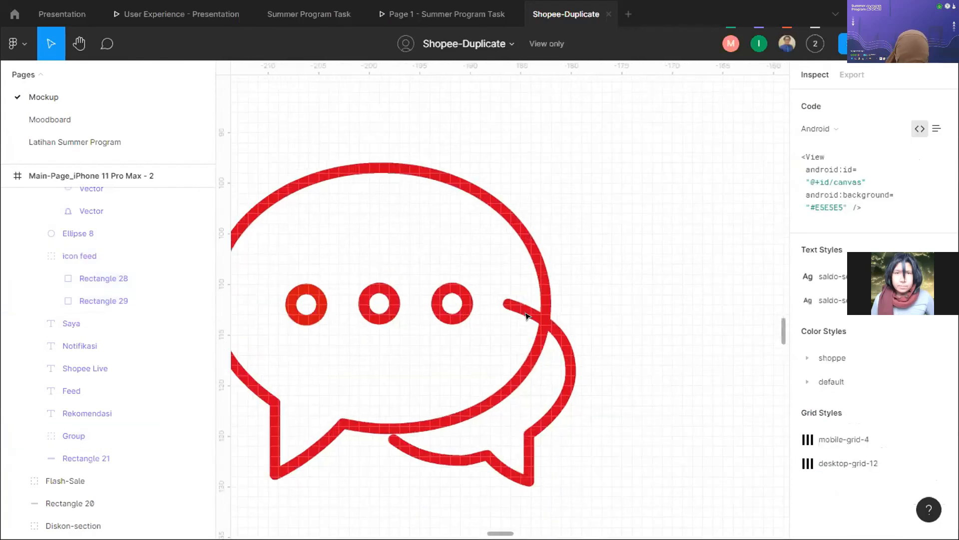
scroll(527, 316, down, 4)
scroll(527, 316, up, 3)
scroll(527, 316, down, 8)
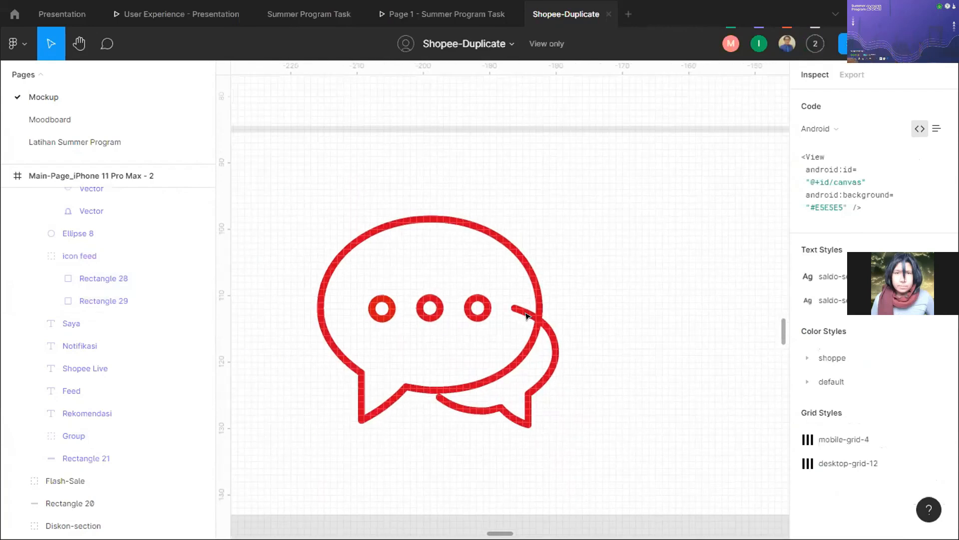
scroll(526, 320, down, 3)
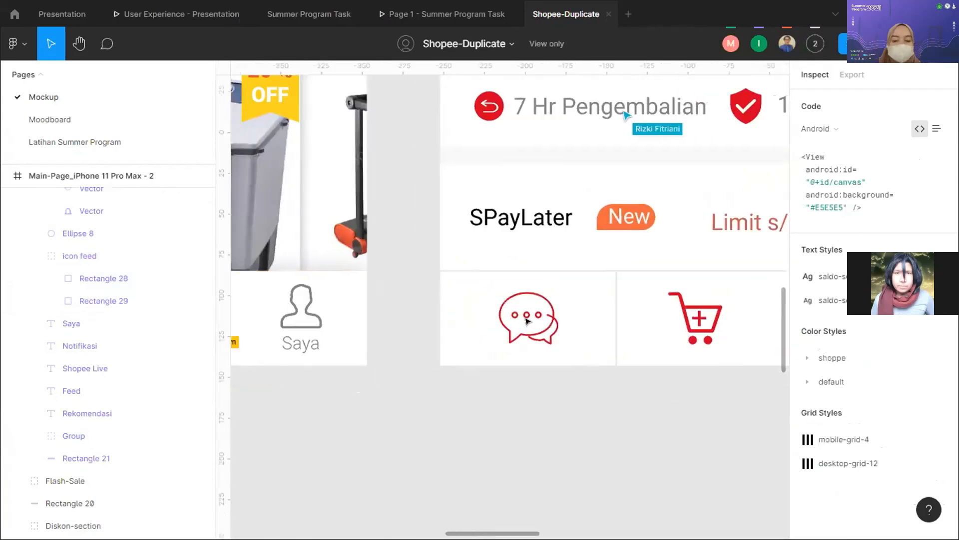
- Examine the add-to-cart icon in the product detail page's bottom bar and compare its line weight with the chat icon
scroll(526, 320, right, 3)
scroll(578, 314, up, 5)
scroll(578, 313, up, 2)
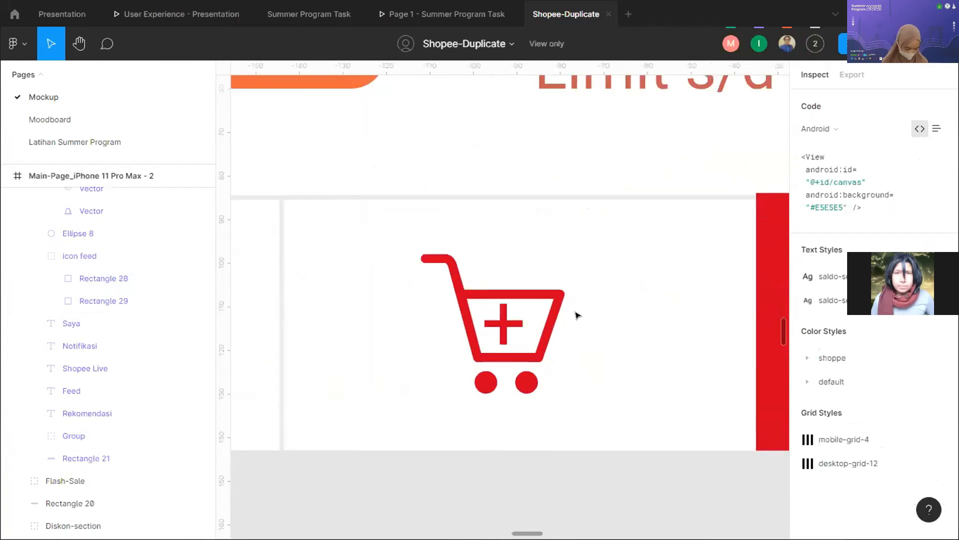
scroll(610, 322, left, 3)
scroll(615, 304, down, 3)
scroll(713, 320, up, 2)
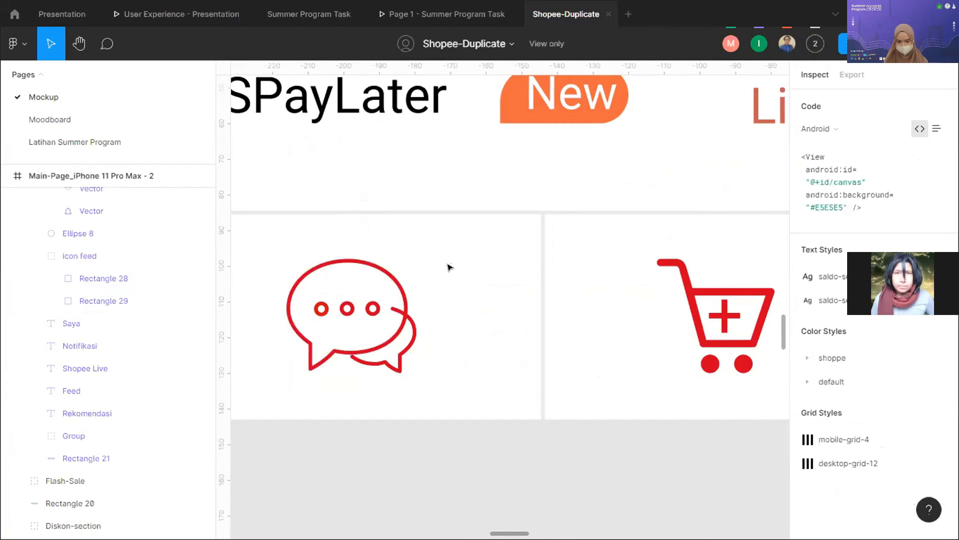
- Compare the main page's navbar icons with the product detail page's bottom bar and the icons in the sections above it
scroll(627, 248, up, 5)
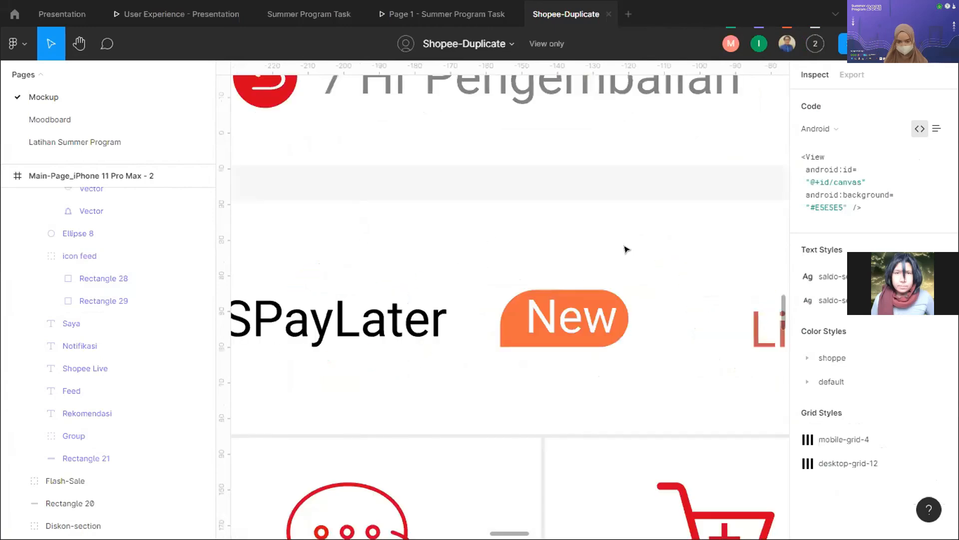
scroll(628, 249, down, 5)
scroll(481, 400, up, 5)
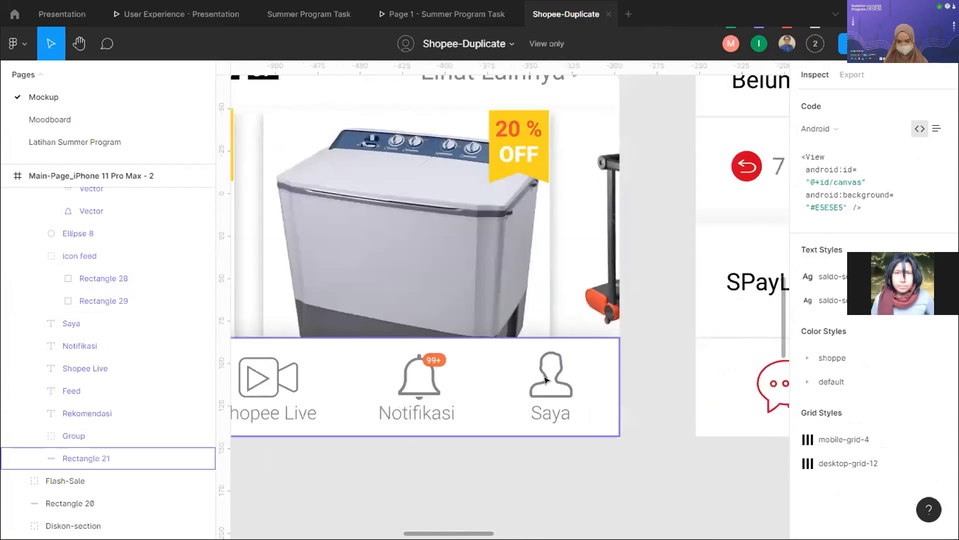
scroll(546, 379, up, 5)
scroll(685, 427, right, 5)
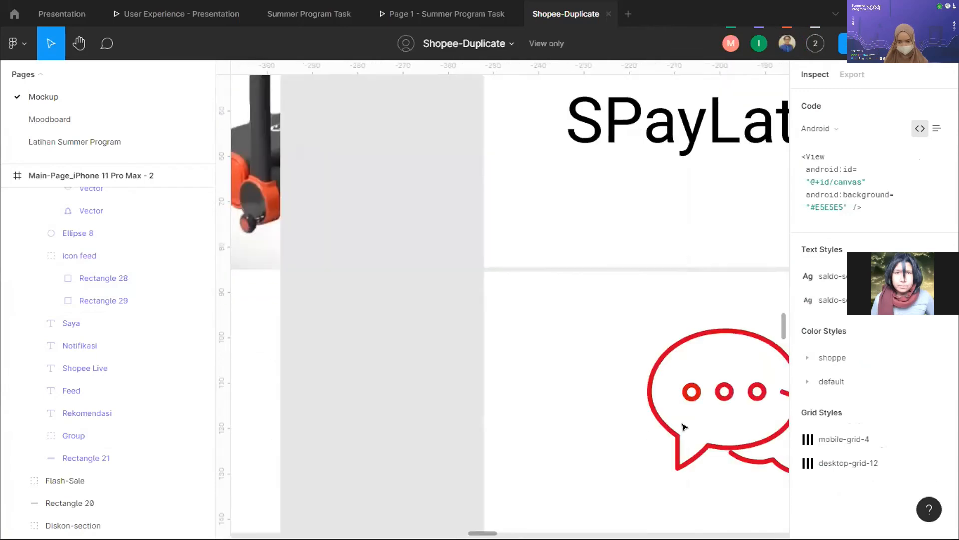
scroll(685, 427, down, 5)
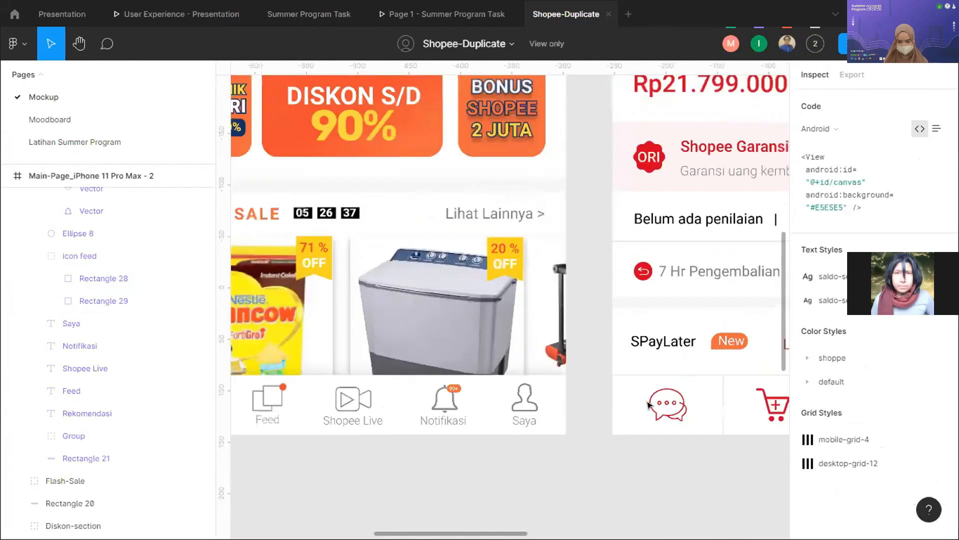
scroll(648, 404, down, 8)
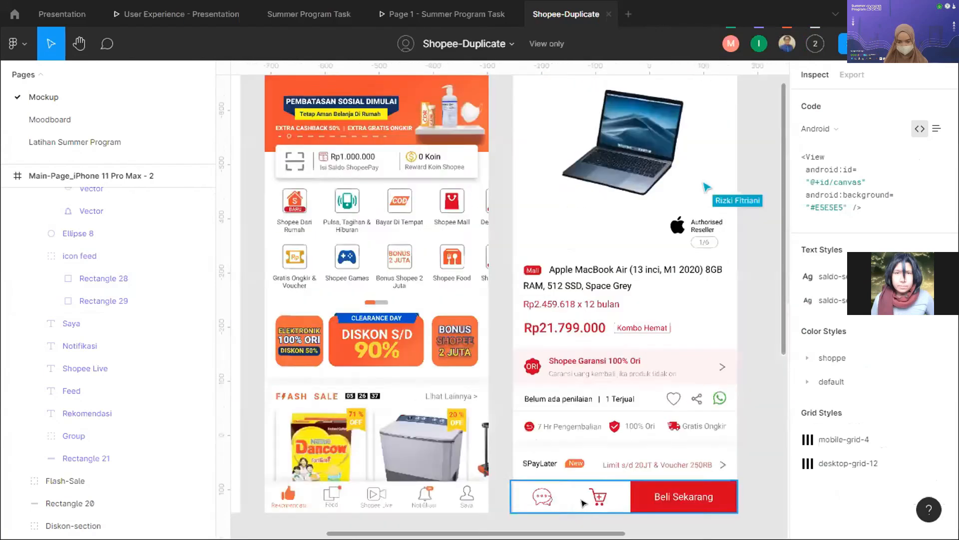
scroll(583, 502, up, 8)
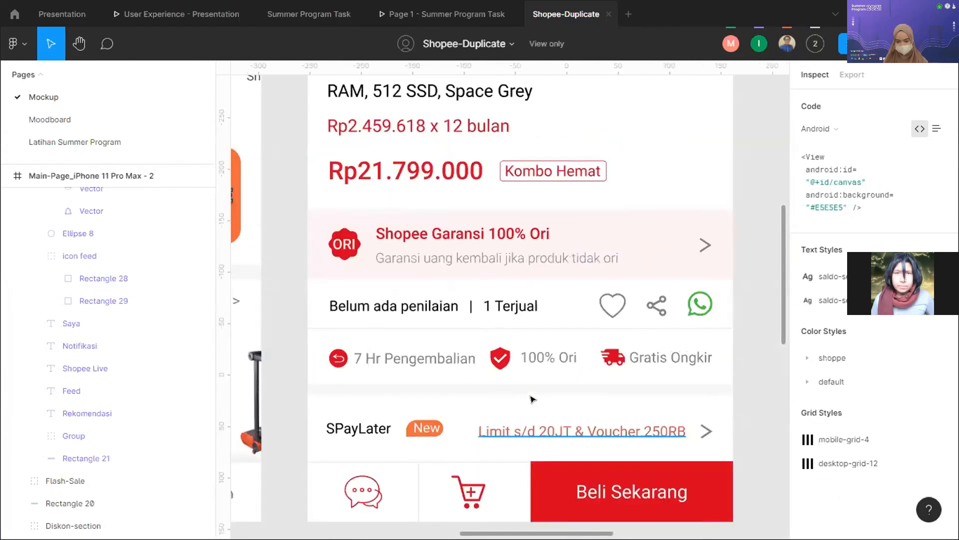
scroll(533, 399, down, 3)
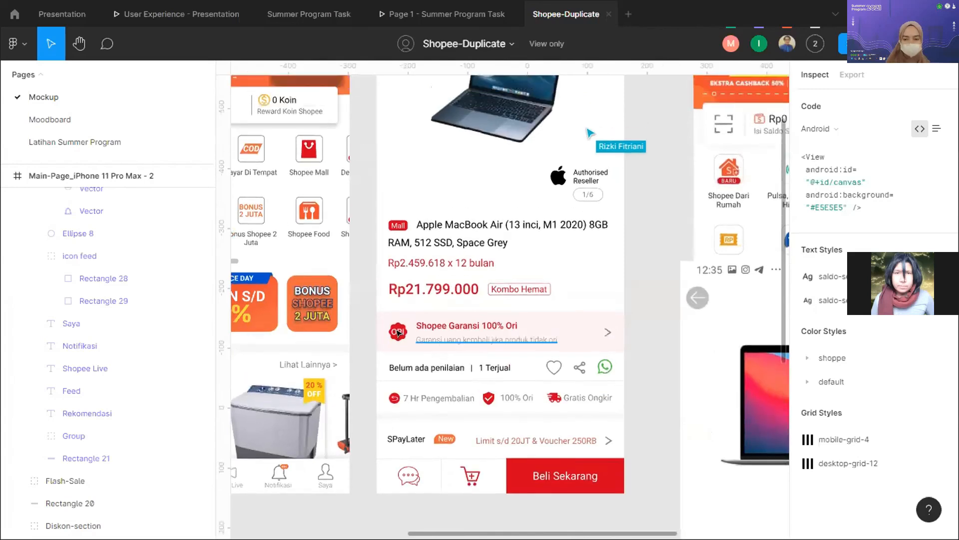
- Inspect the main page's Shopee Mall menu icon, checking the shopping bag vector and its Rectangle 7 frame
scroll(399, 332, left, 5)
scroll(446, 345, up, 3)
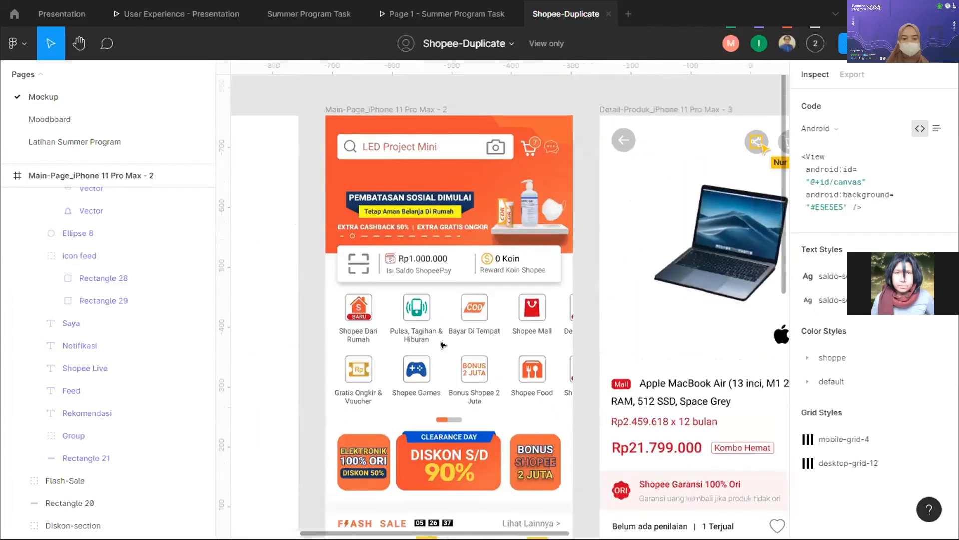
scroll(560, 390, up, 3)
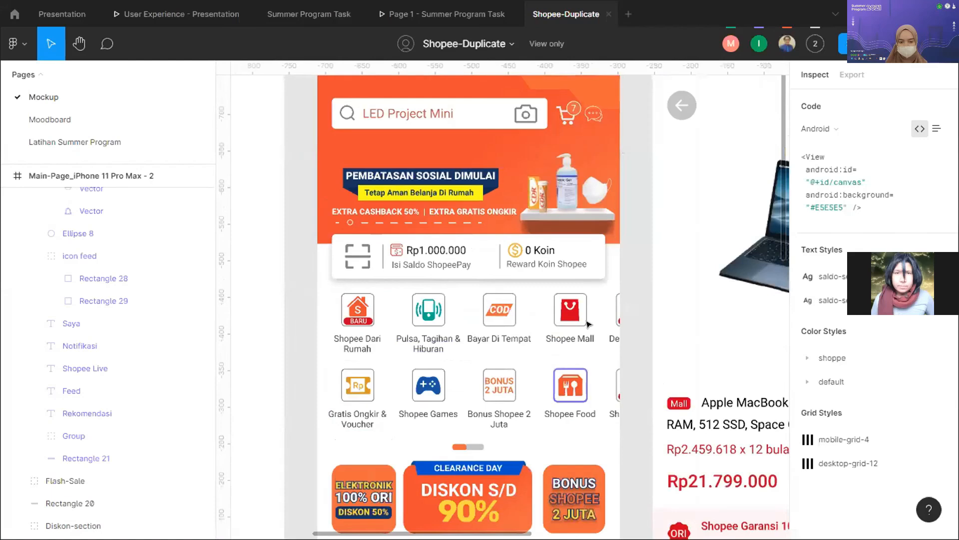
click(409, 316)
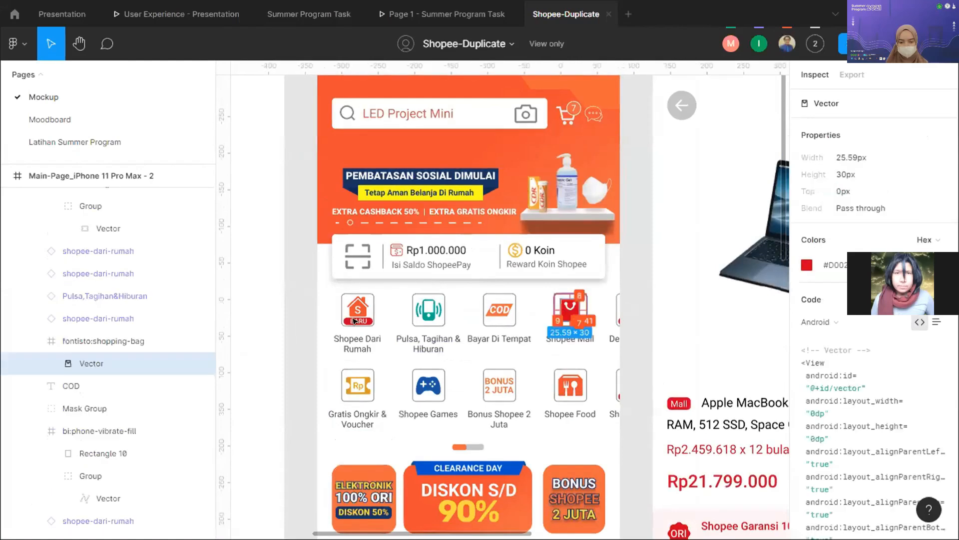
click(383, 321)
scroll(379, 316, up, 3)
scroll(384, 308, up, 2)
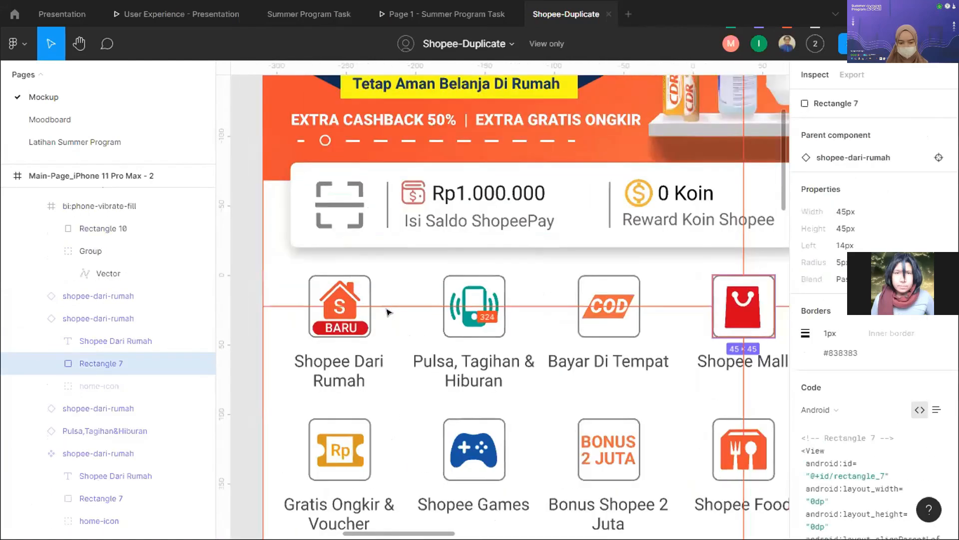
- Inspect the Shopee Dari Rumah label and house icon vector, and select the label with its Rectangle 7 frame to compare their sizes
click(376, 299)
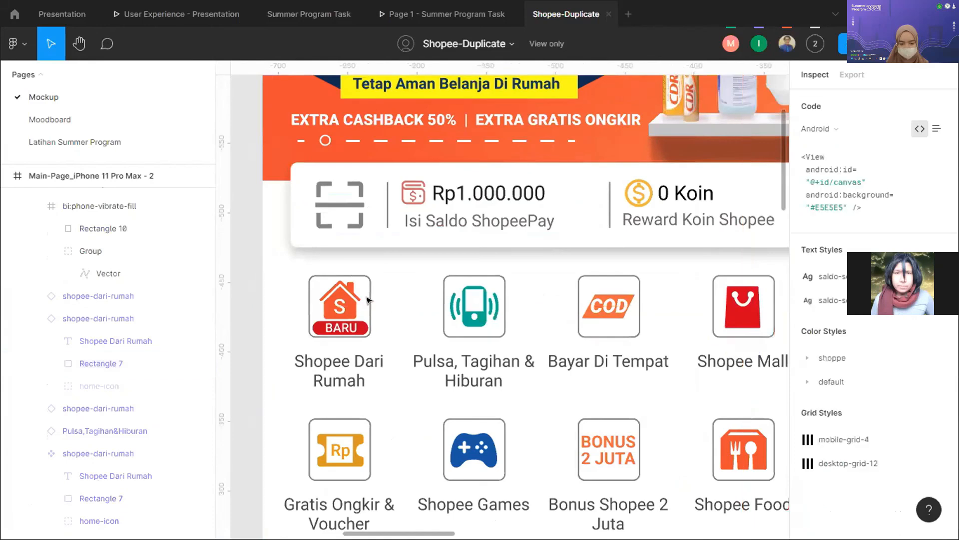
click(375, 370)
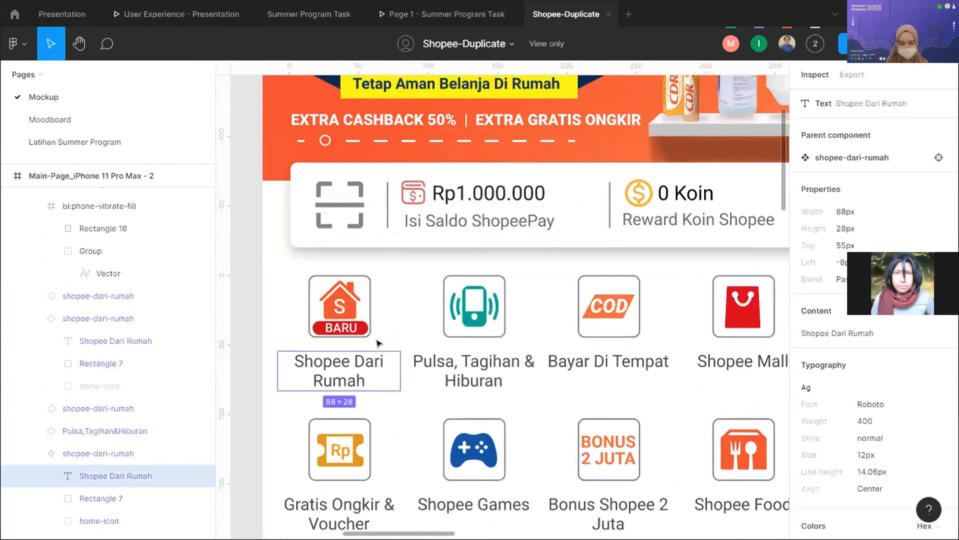
click(358, 298)
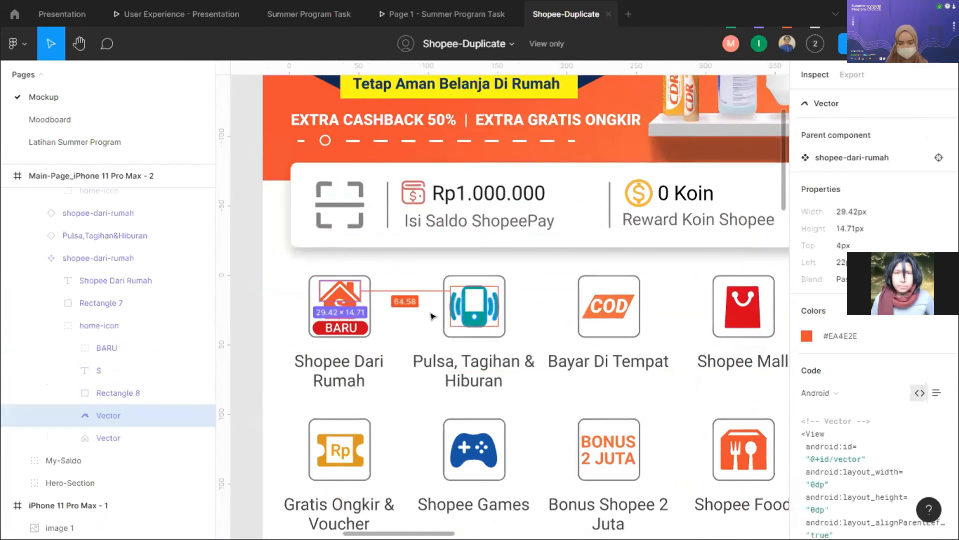
click(369, 311)
click(365, 360)
shift+click(369, 365)
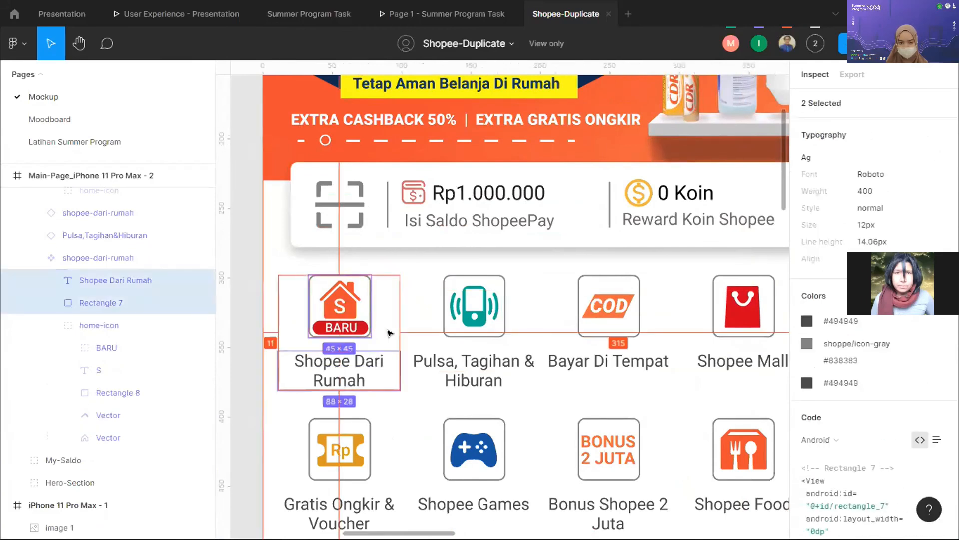
click(404, 334)
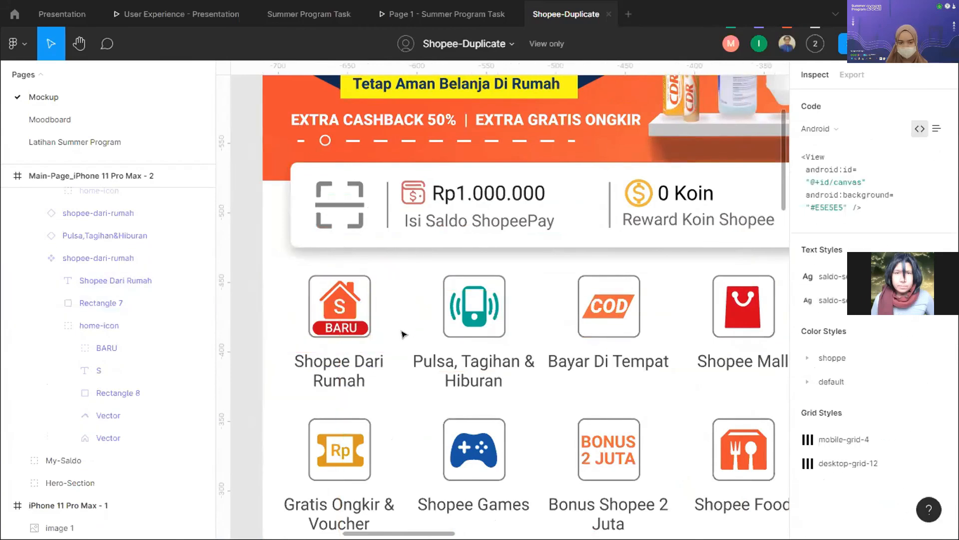
- Collapse the shopee-dari-rumah component's layers and select it together with Pulsa,Tagihan&Hiburan to compare their sizes
click(94, 257)
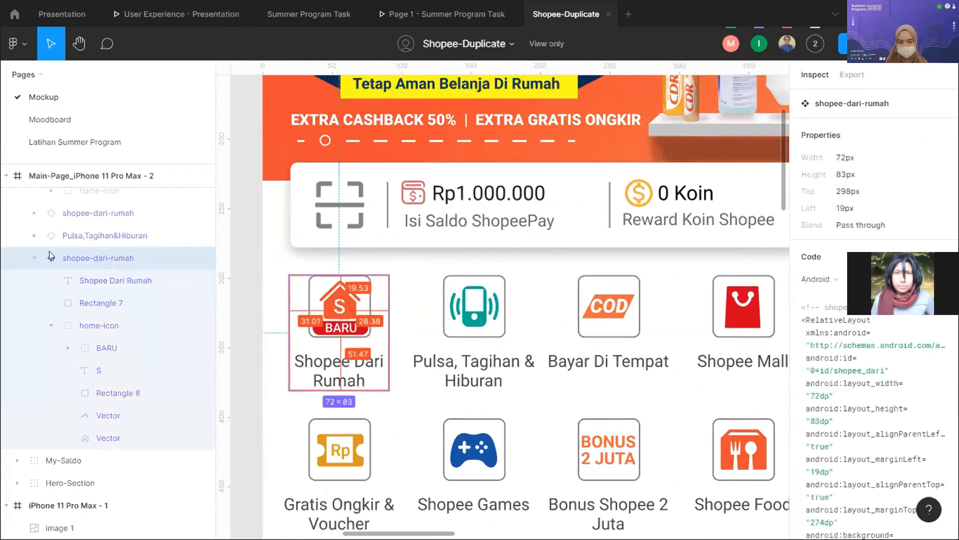
click(34, 258)
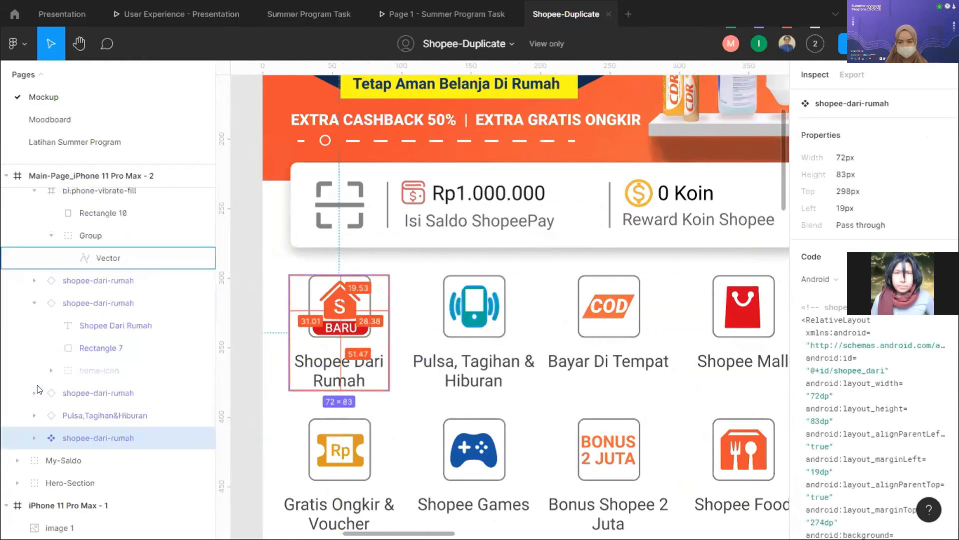
shift+click(58, 421)
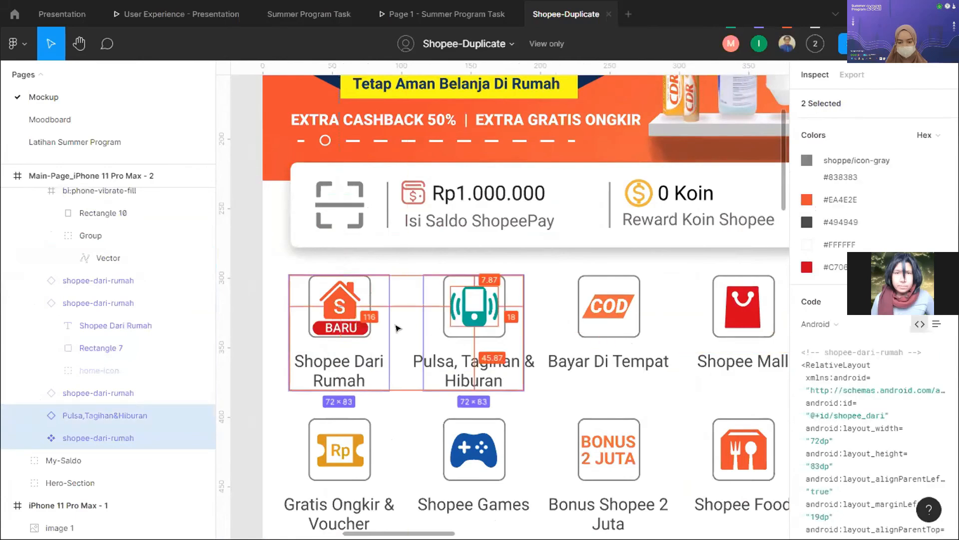
scroll(398, 328, down, 3)
scroll(414, 300, up, 6)
scroll(414, 299, down, 5)
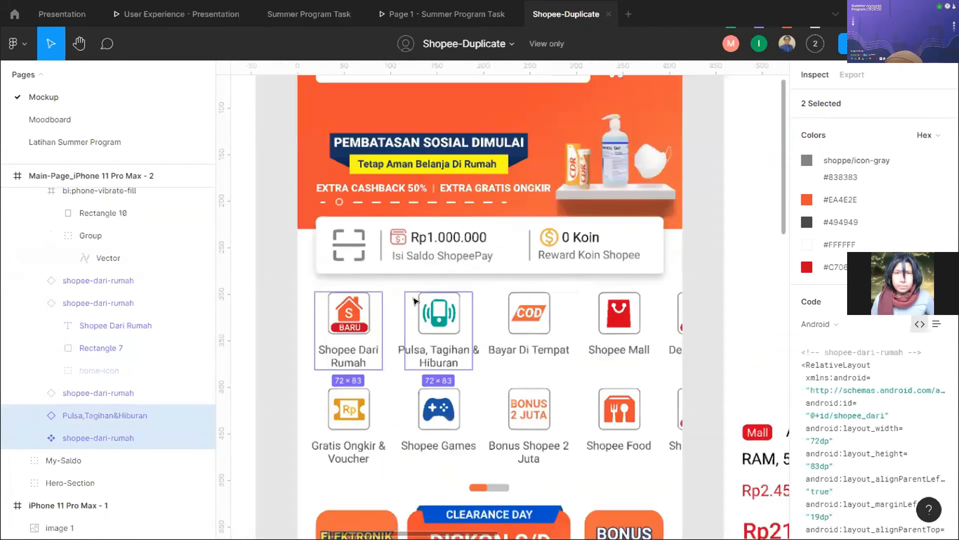
- Measure the spacing from the two selected menu items to the Bayar Di Tempat and Shopee Food items
scroll(414, 299, down, 4)
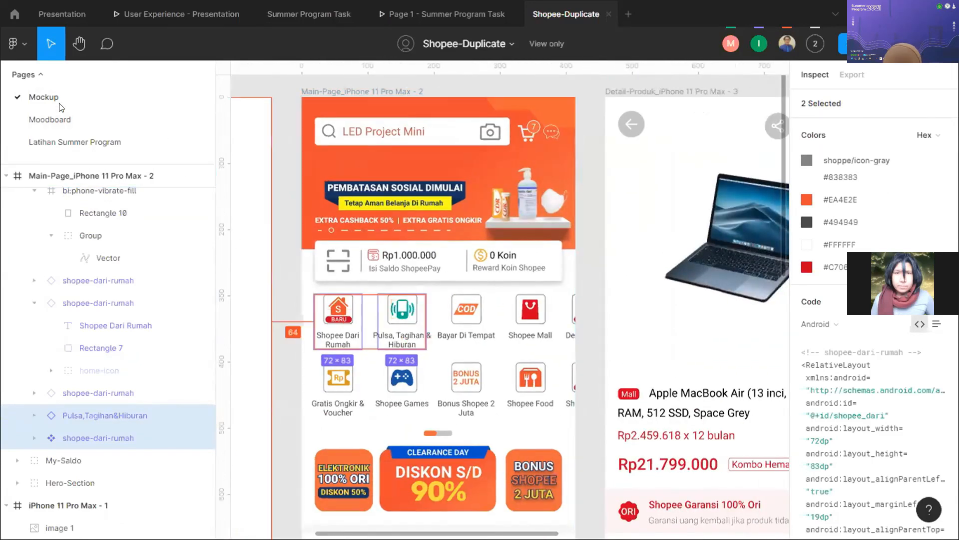
scroll(489, 324, up, 3)
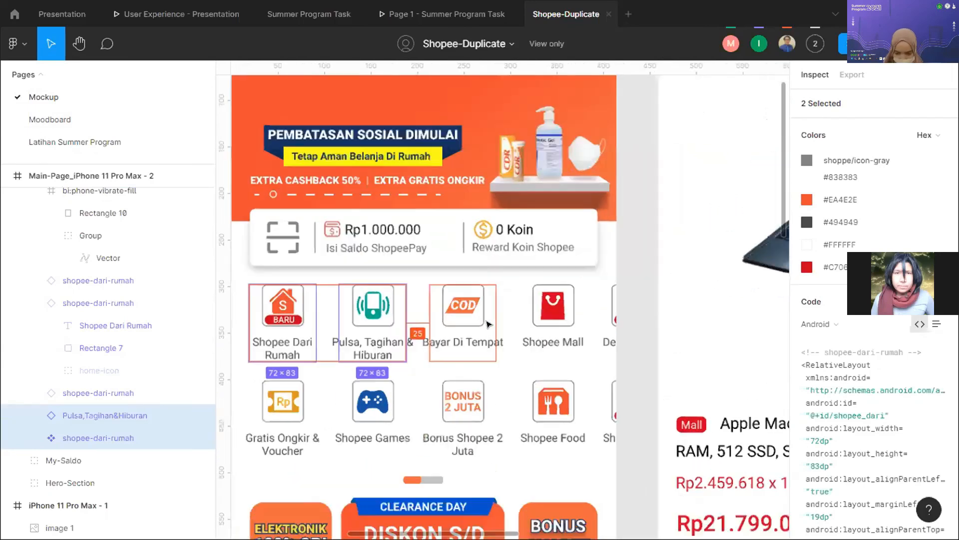
scroll(488, 324, up, 3)
scroll(497, 322, down, 5)
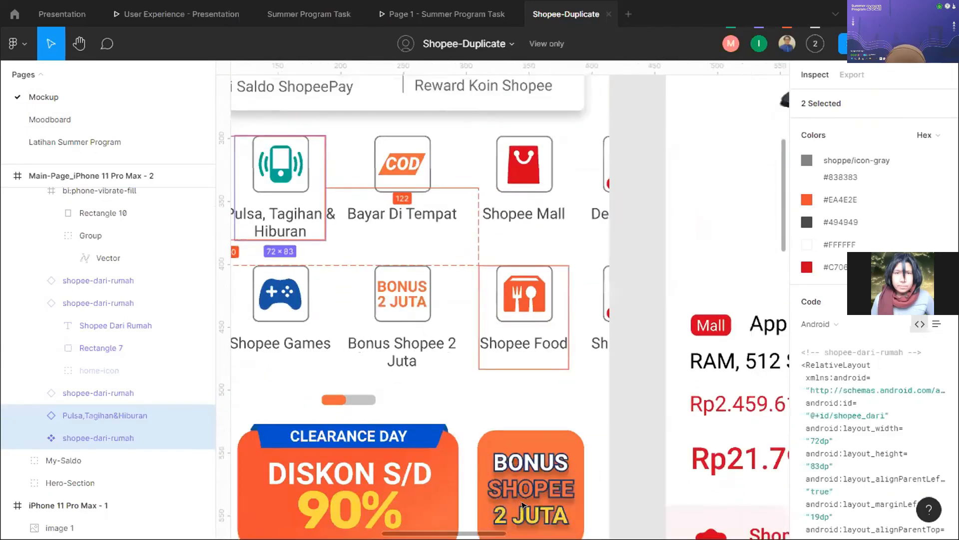
- Inspect the size and typography of the BONUS SHOPEE 2 JUTA, CLEARANCE DAY, ELEKTRONIK 100% ORI and DISKON S/D 90% banner texts
scroll(522, 505, down, 3)
click(512, 413)
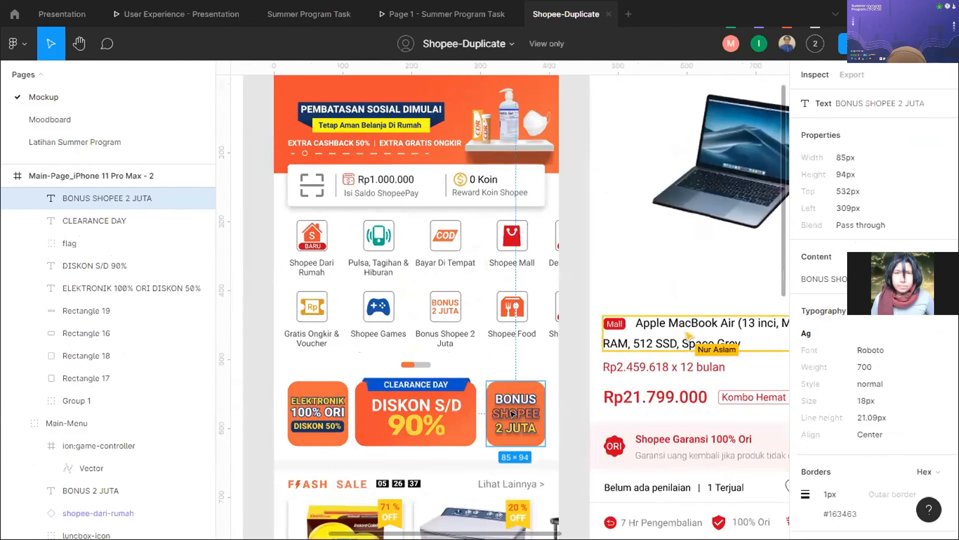
click(416, 384)
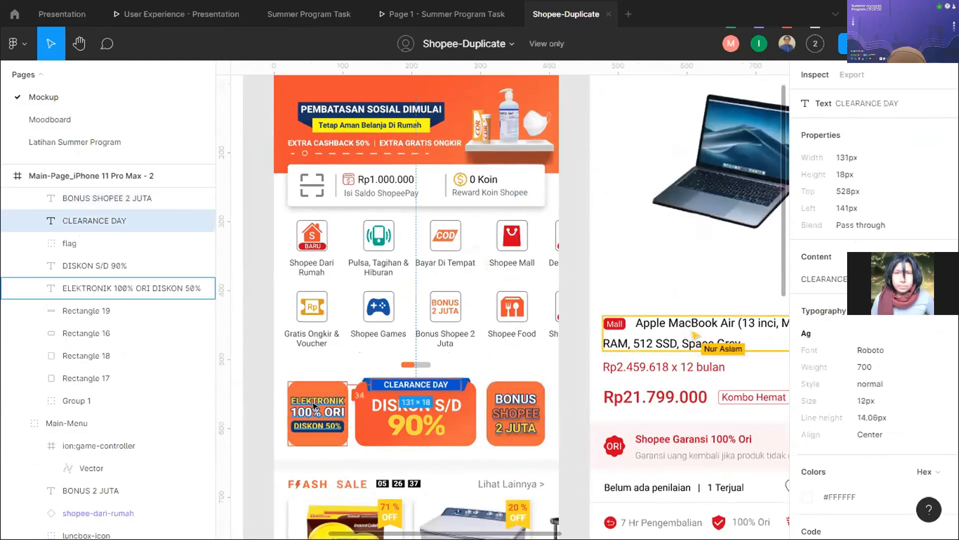
click(532, 414)
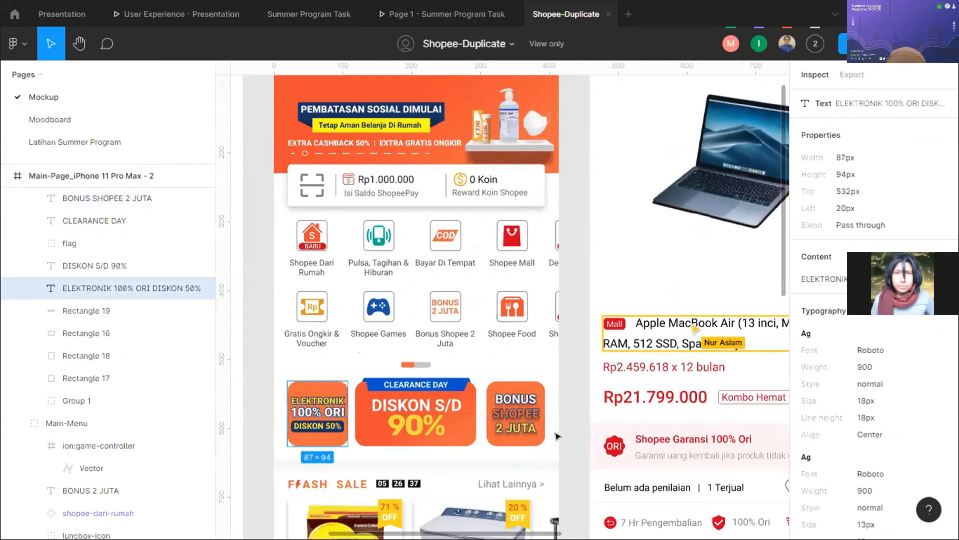
click(424, 413)
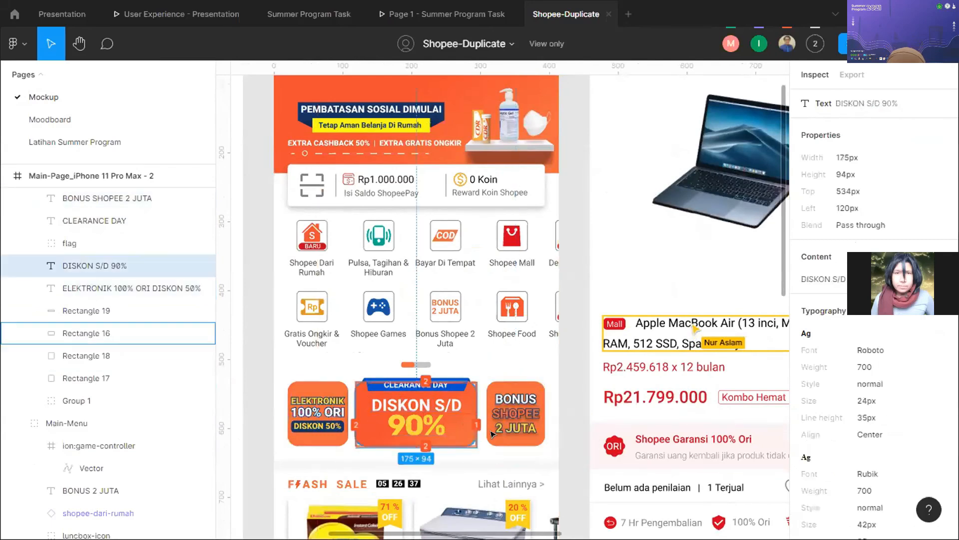
scroll(499, 375, down, 5)
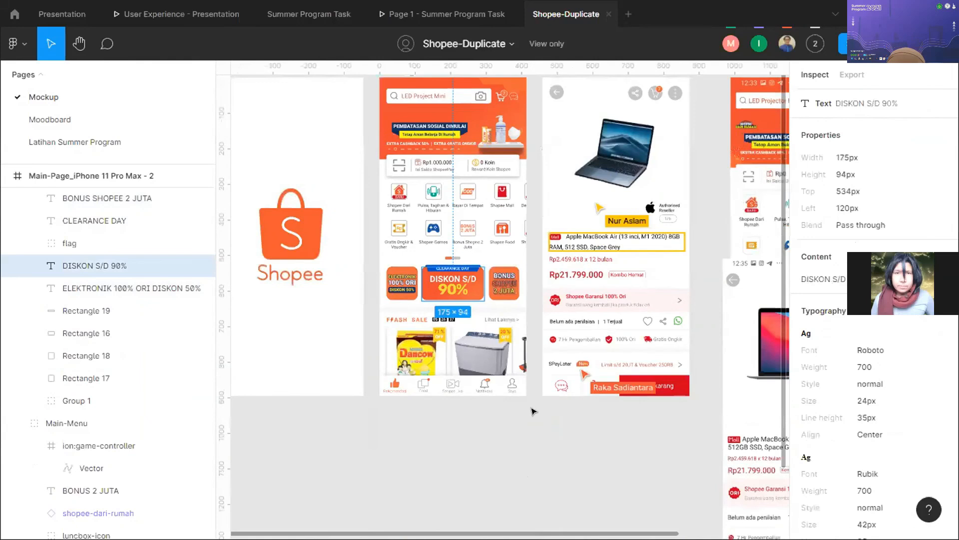
- Inspect the size and typography of the 12-month installment price and the MacBook Air product title in the Detail-Produk mockup
scroll(530, 350, right, 6)
scroll(369, 356, up, 10)
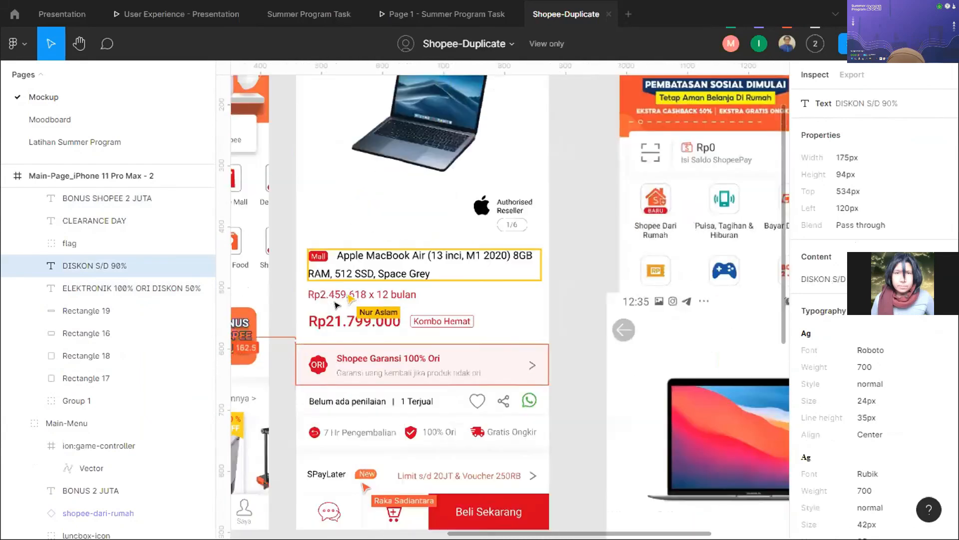
scroll(369, 235, up, 1)
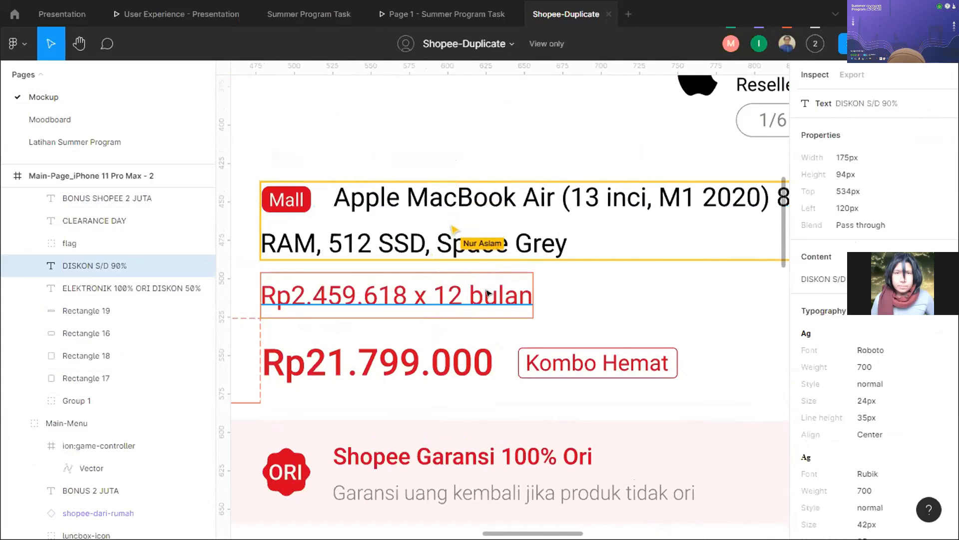
scroll(487, 293, down, 8)
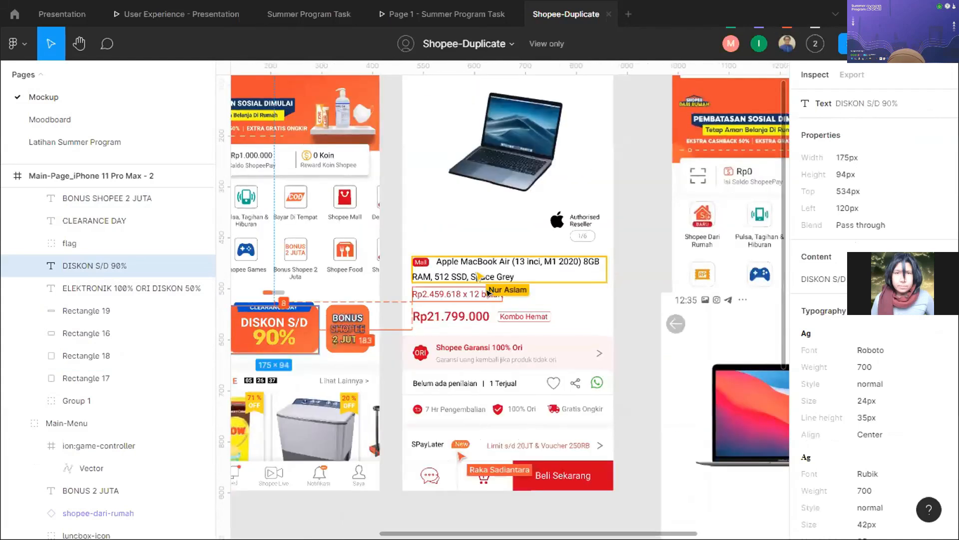
scroll(487, 293, down, 4)
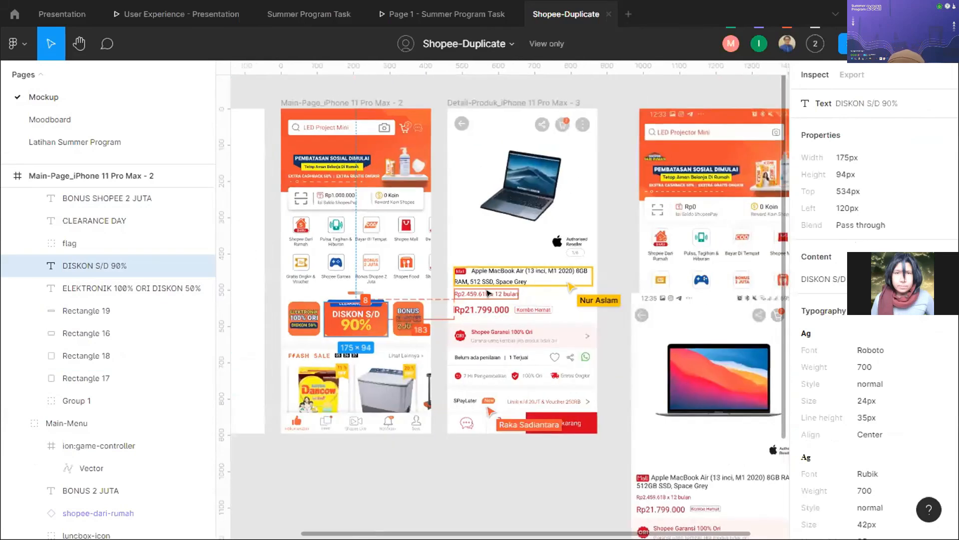
scroll(391, 234, up, 2)
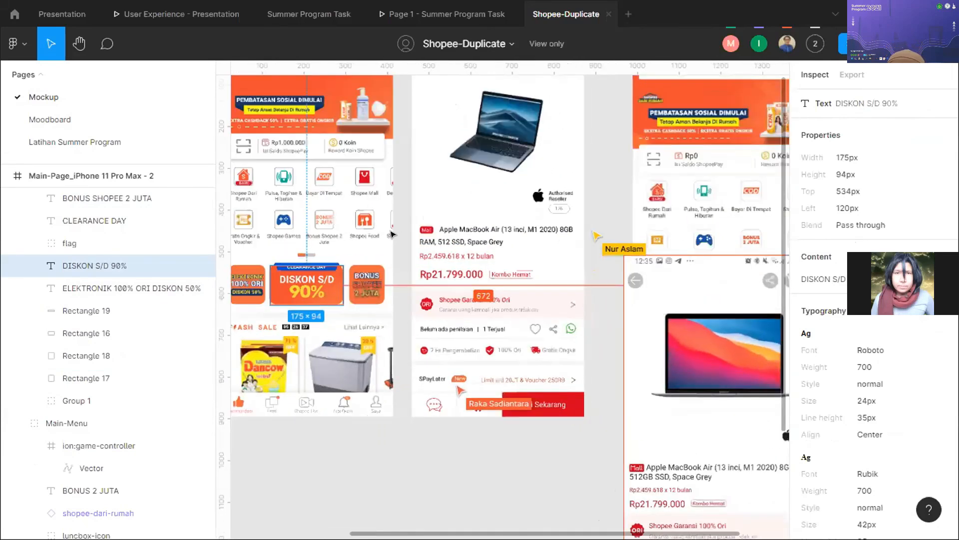
scroll(391, 235, up, 10)
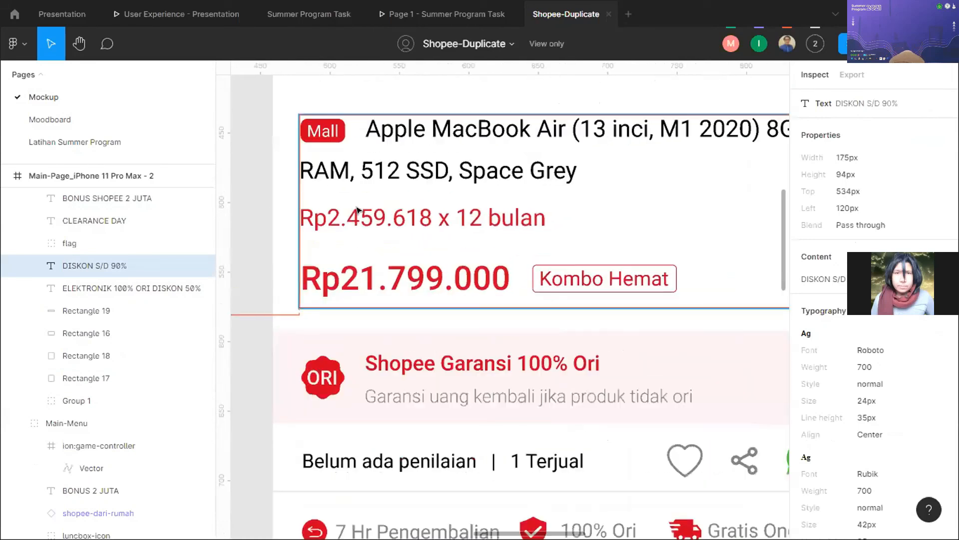
scroll(428, 212, up, 3)
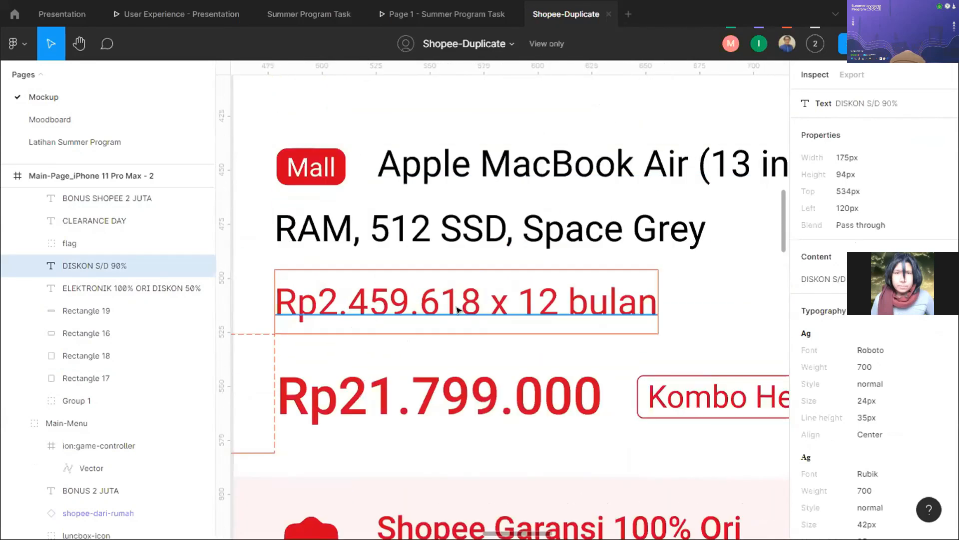
click(458, 309)
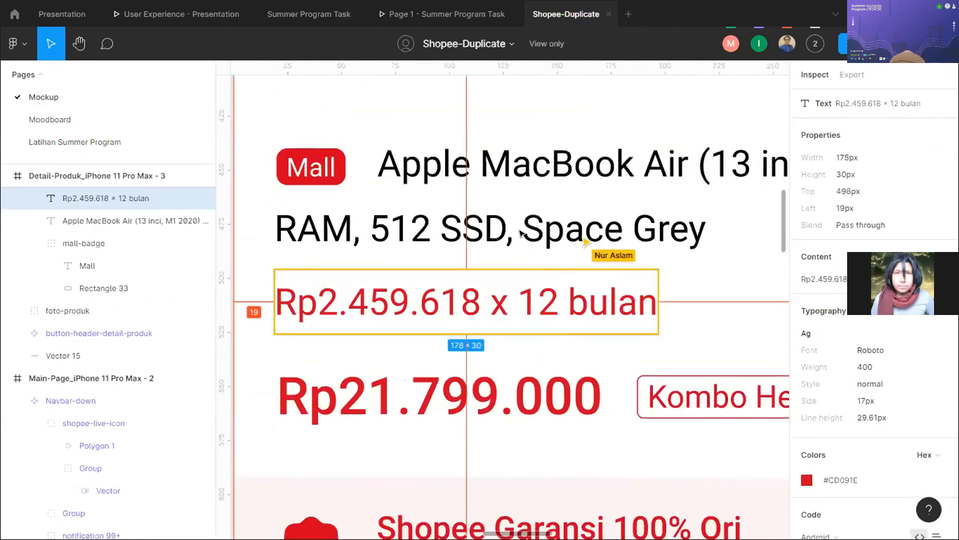
click(512, 169)
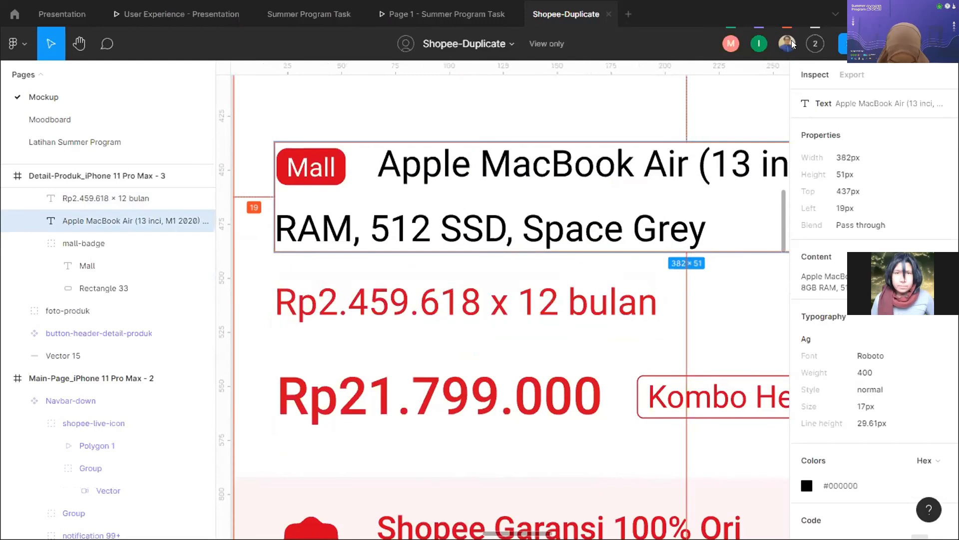
- Follow a collaborator's view of the mockups and list the additional viewers of the file
click(759, 43)
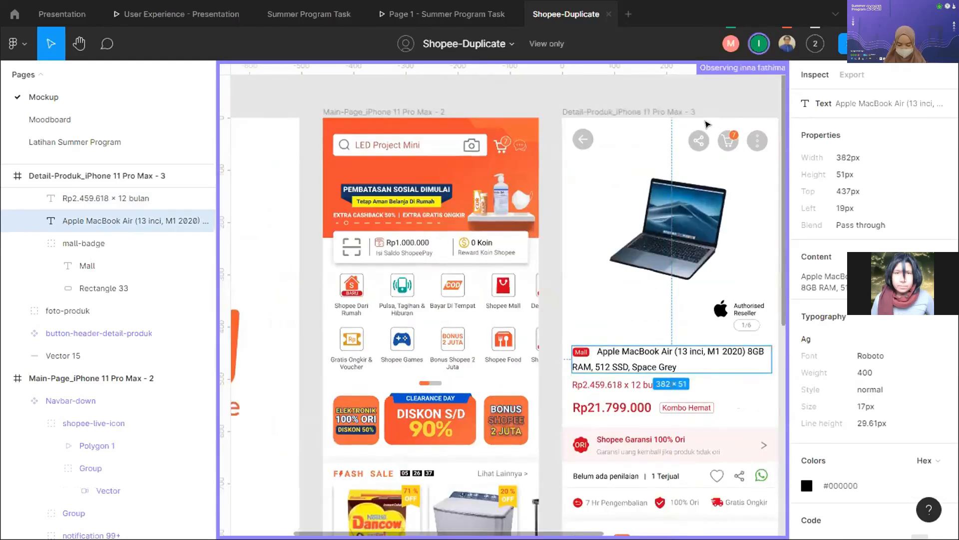
click(815, 43)
click(814, 43)
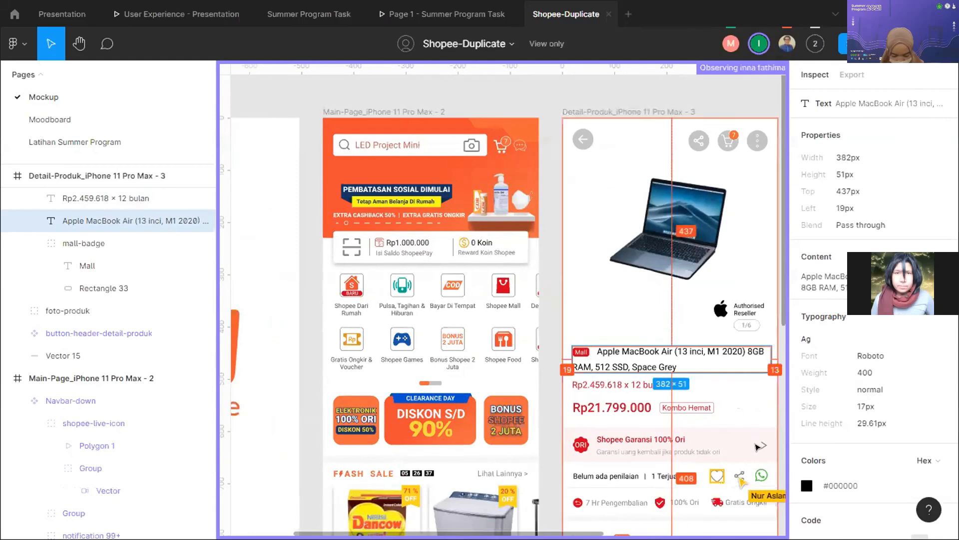
click(815, 43)
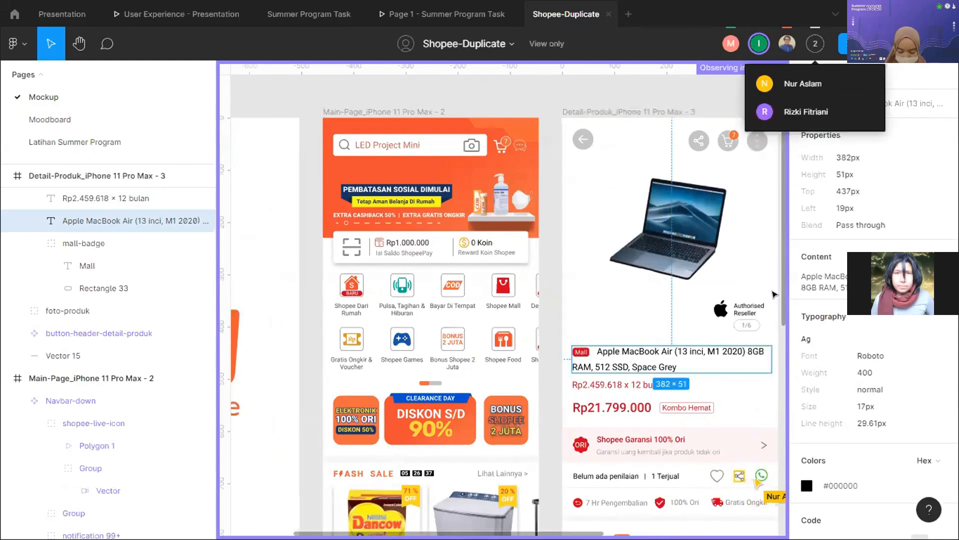
key(alt)
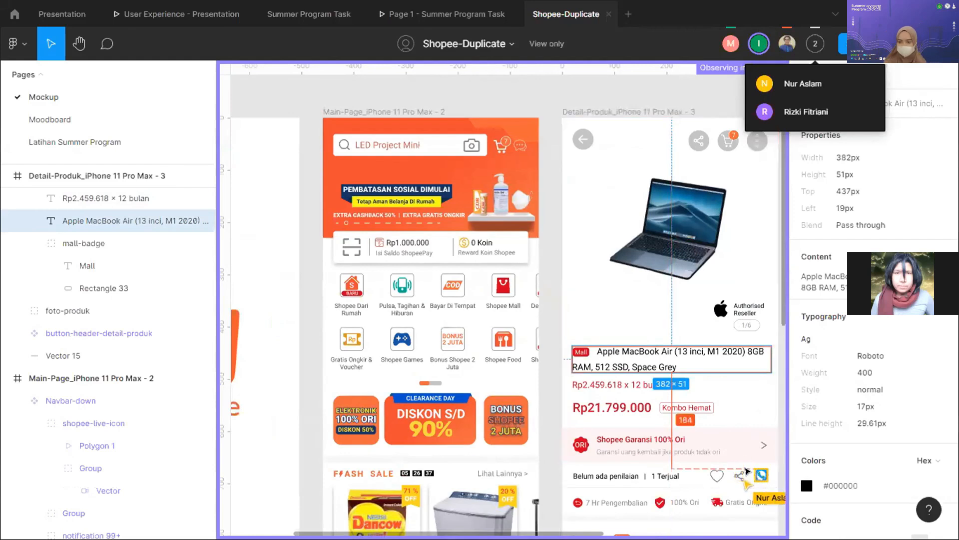
- Inspect the share icon's vector and its parent bx:bx-share-alt frame in the Detail-Produk rating row
scroll(748, 479, down, 3)
scroll(668, 393, right, 2)
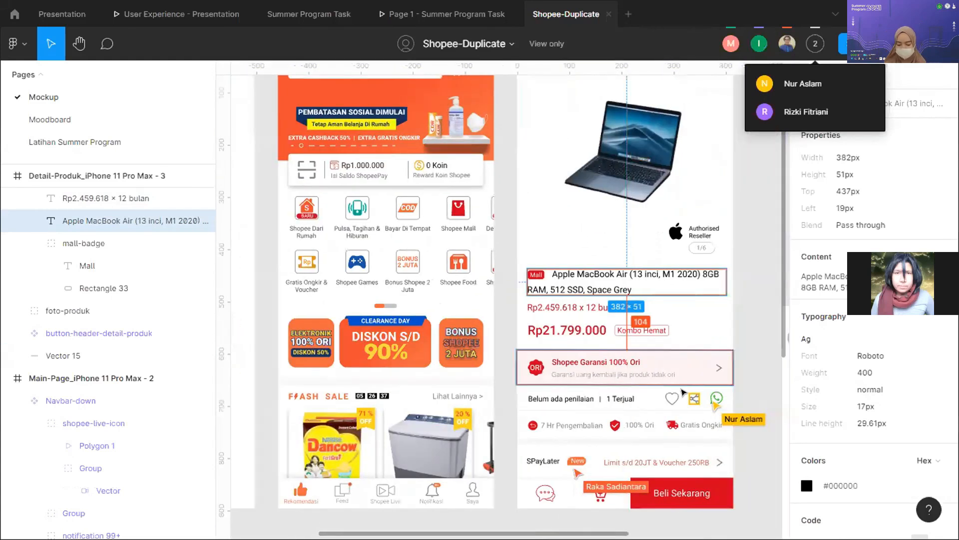
scroll(680, 399, up, 5)
key(Escape)
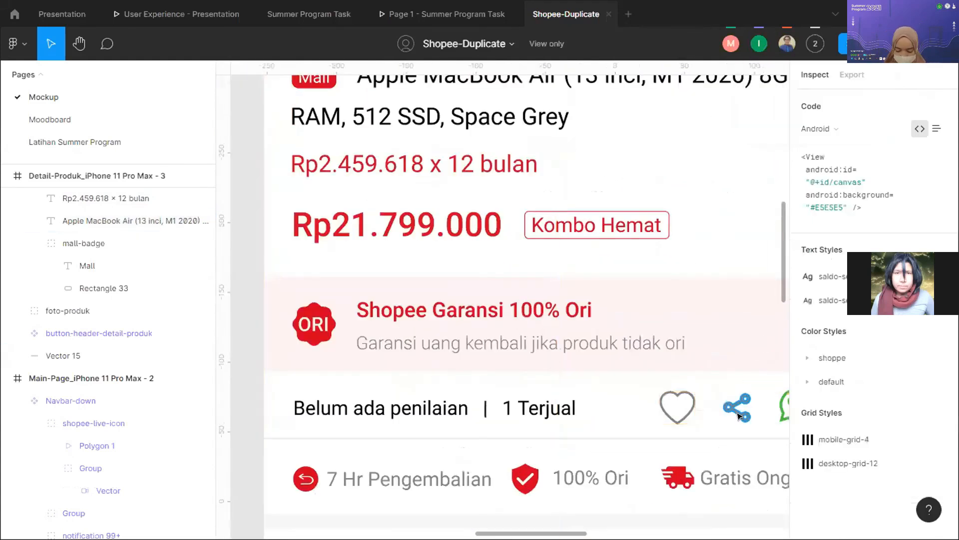
click(720, 405)
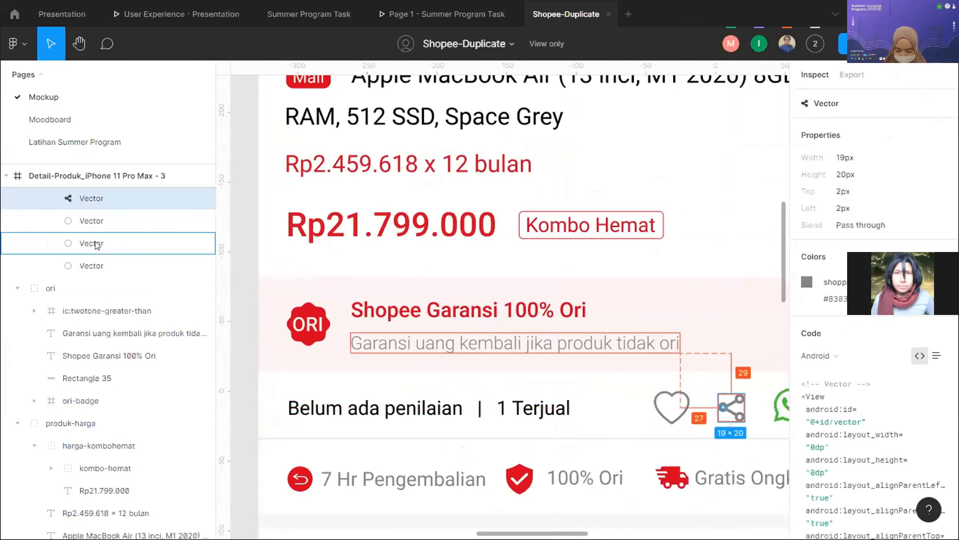
click(110, 296)
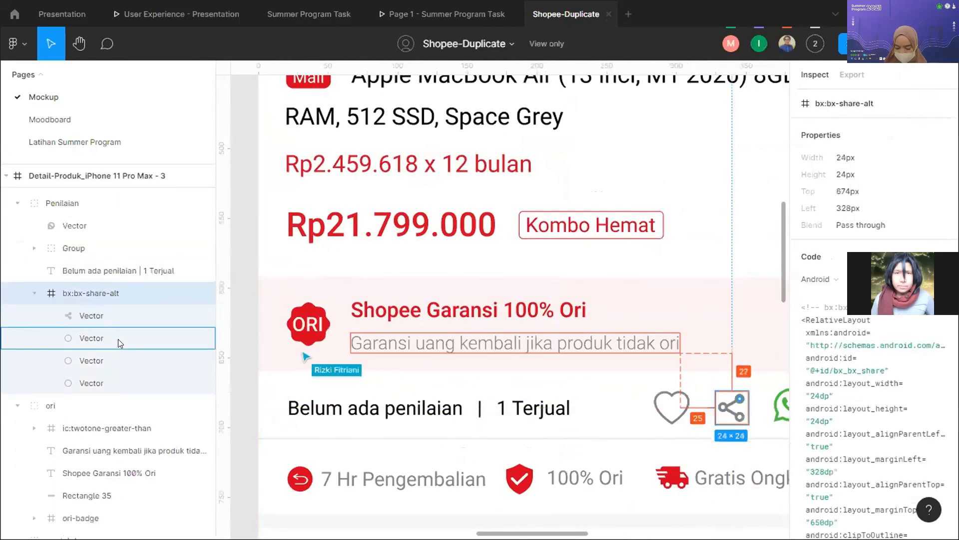
click(117, 339)
click(117, 290)
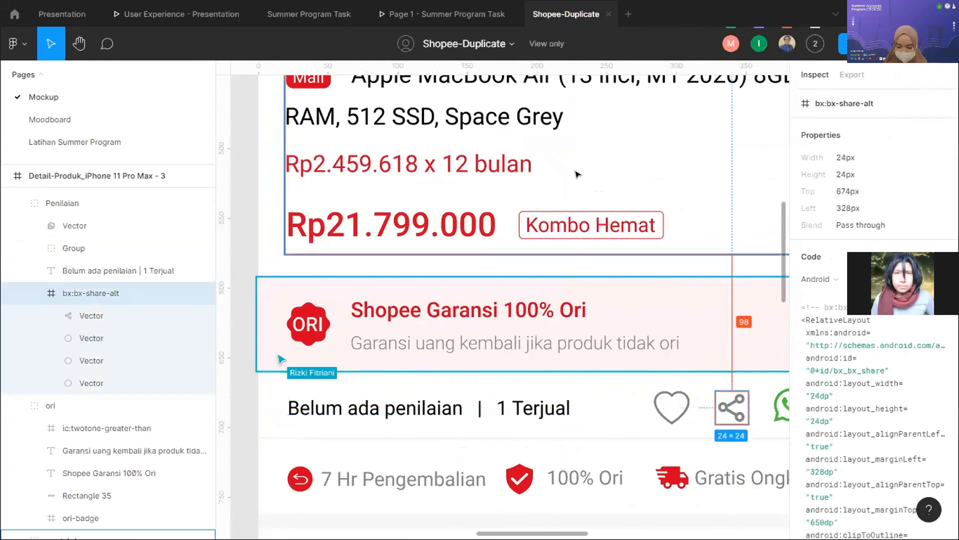
- Follow the collaborator's view again, inspect the Detail-Produk frame's properties, list the additional viewers and clear the selection
scroll(602, 148, down, 5)
scroll(633, 122, up, 1)
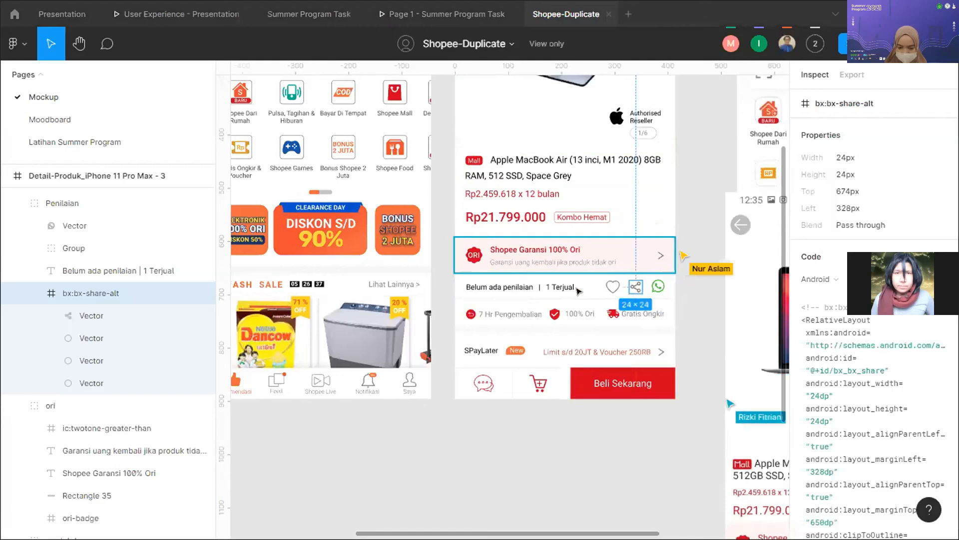
click(758, 44)
scroll(734, 86, right, 3)
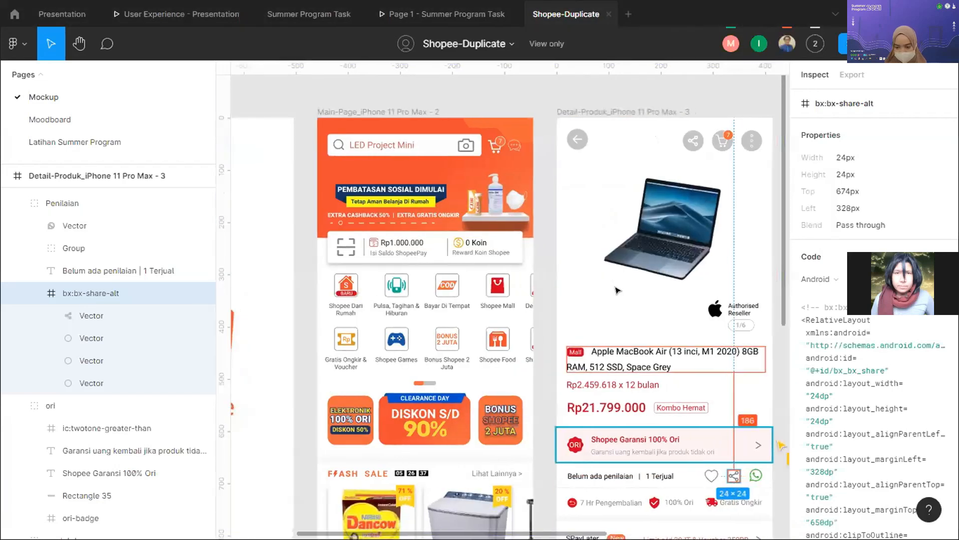
click(602, 113)
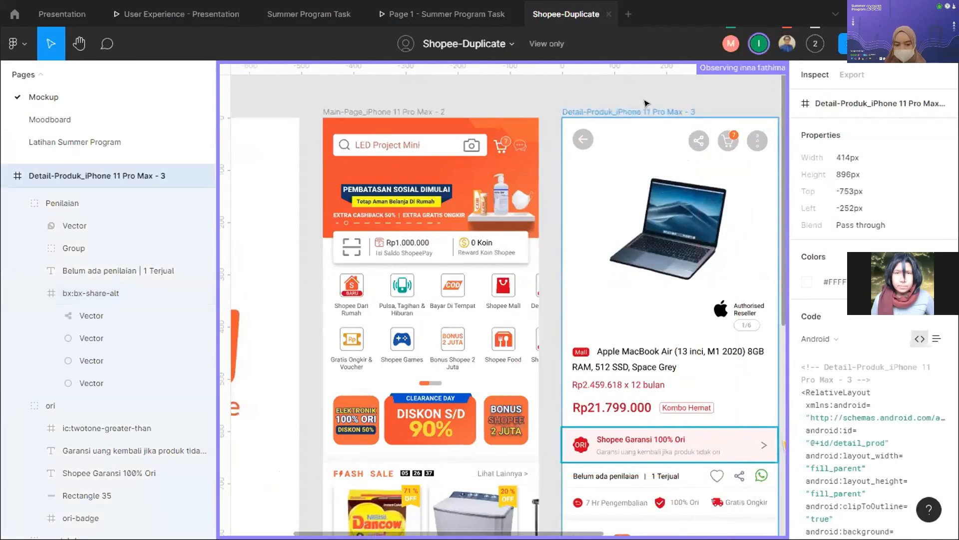
click(815, 43)
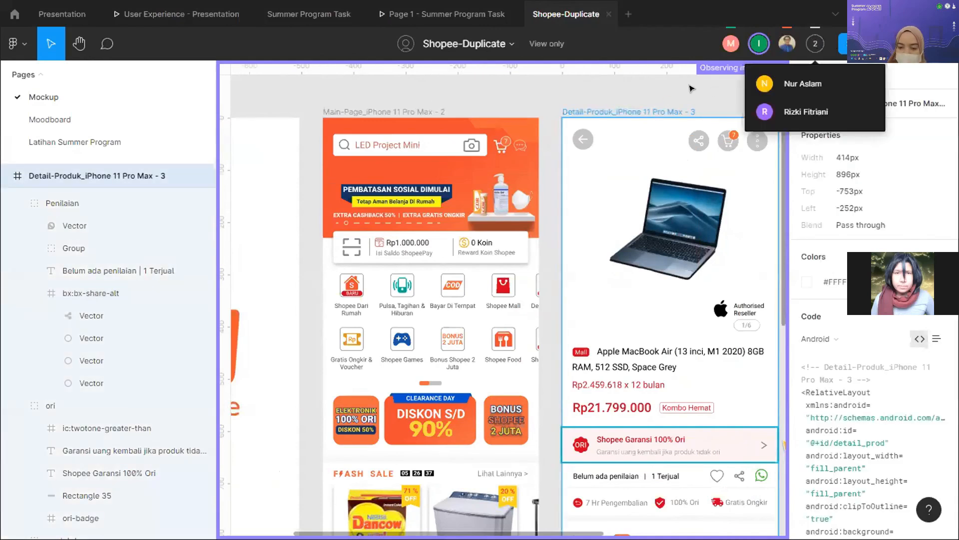
click(659, 102)
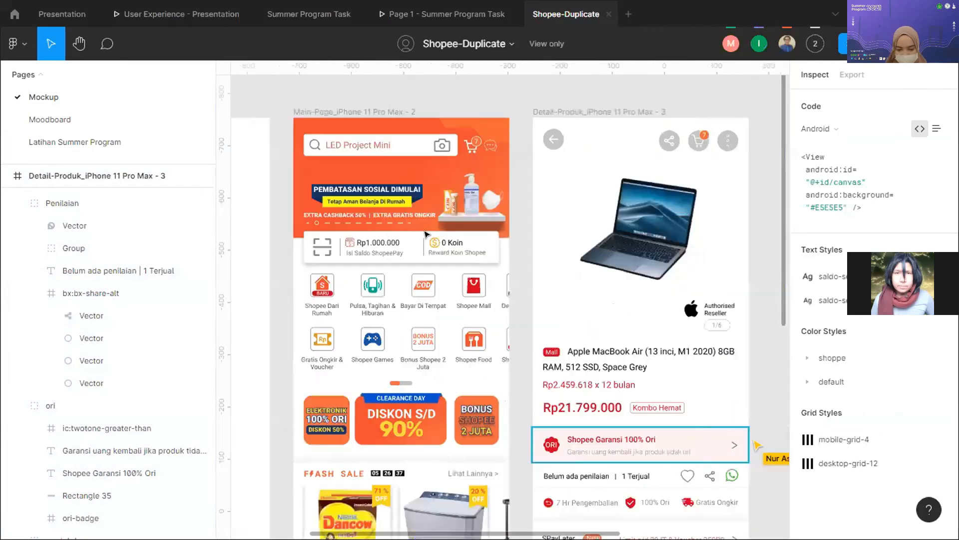
- Inspect the RSCirJ70NDM laptop image's size and compare its placement with the original Shopee product page screenshot
scroll(427, 234, right, 5)
click(402, 215)
scroll(500, 325, up, 3)
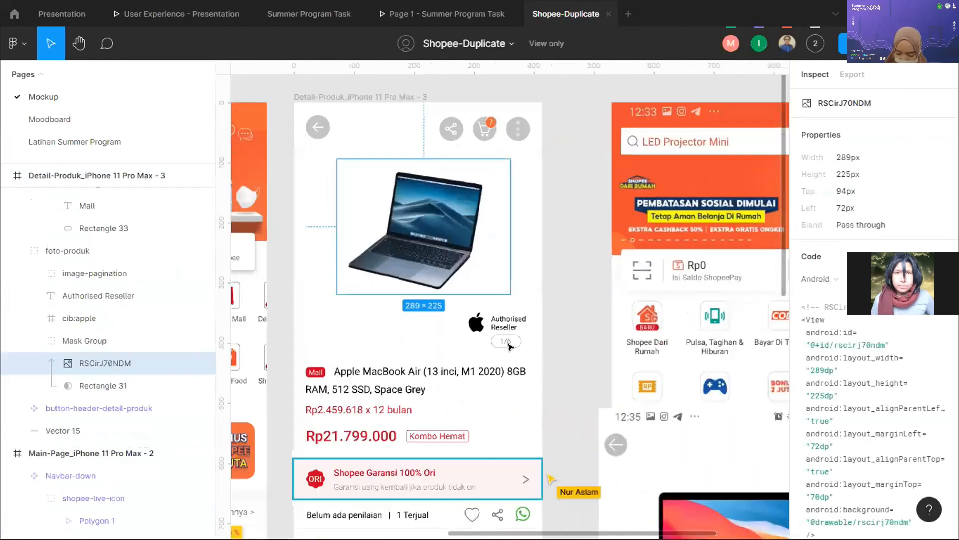
scroll(510, 345, down, 5)
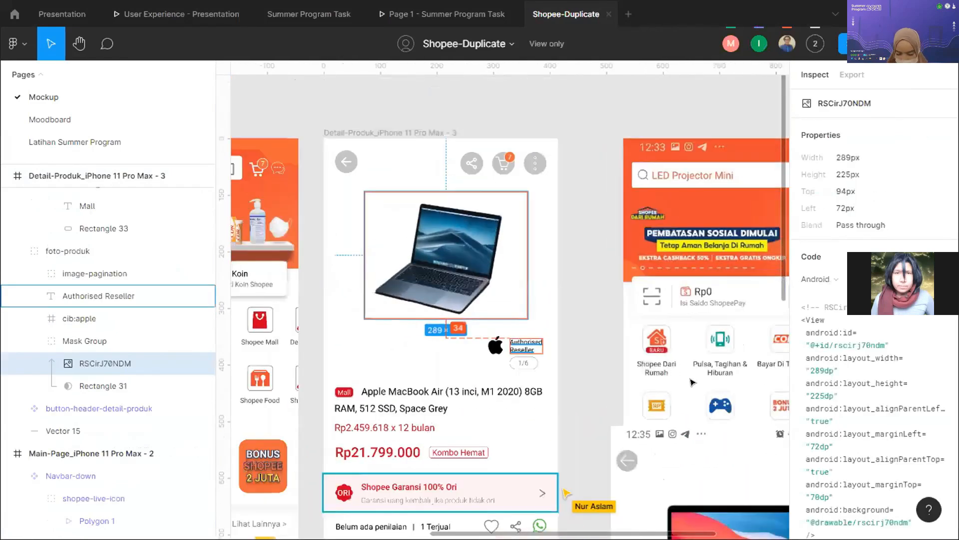
scroll(646, 333, down, 4)
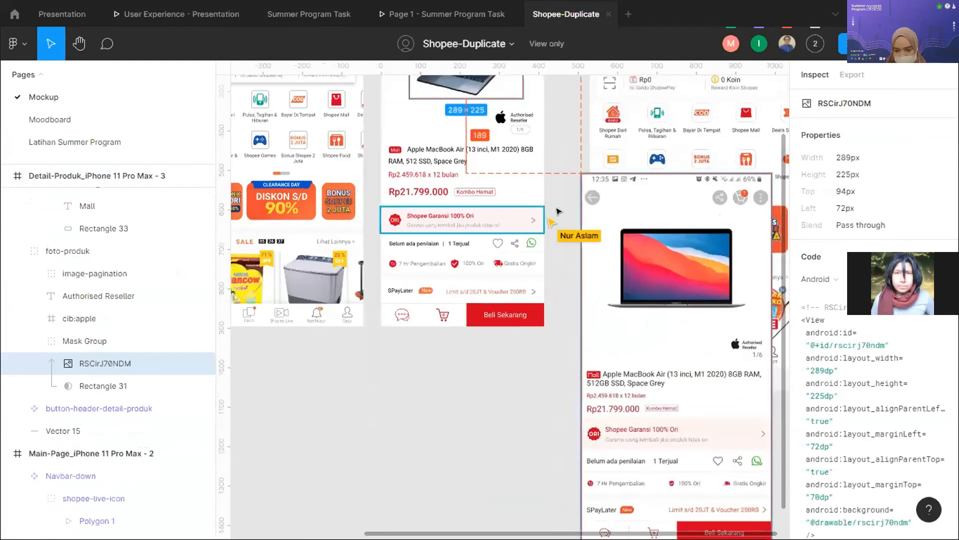
- Inspect the Authorised Reseller text and the foto-produk group's size, and collapse the group's layers
scroll(558, 211, up, 3)
click(536, 255)
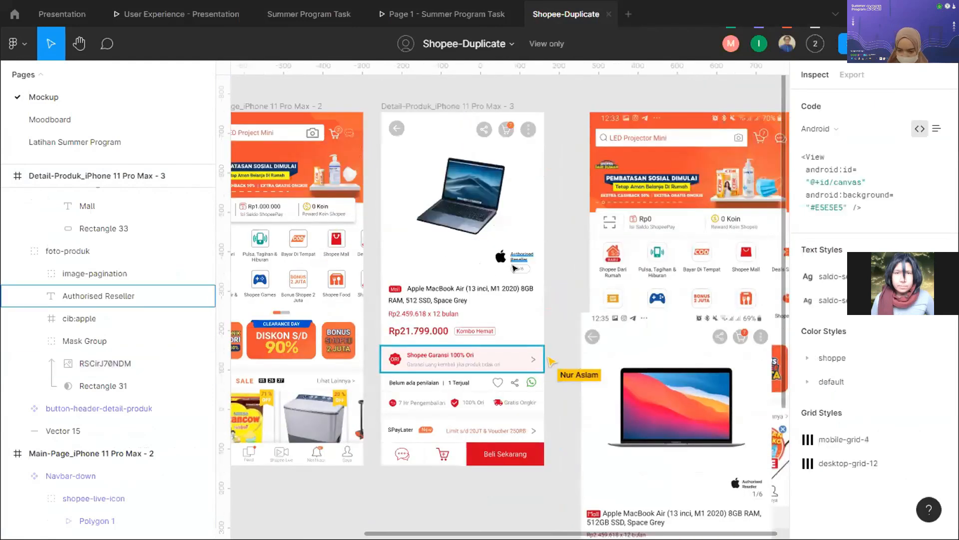
click(521, 256)
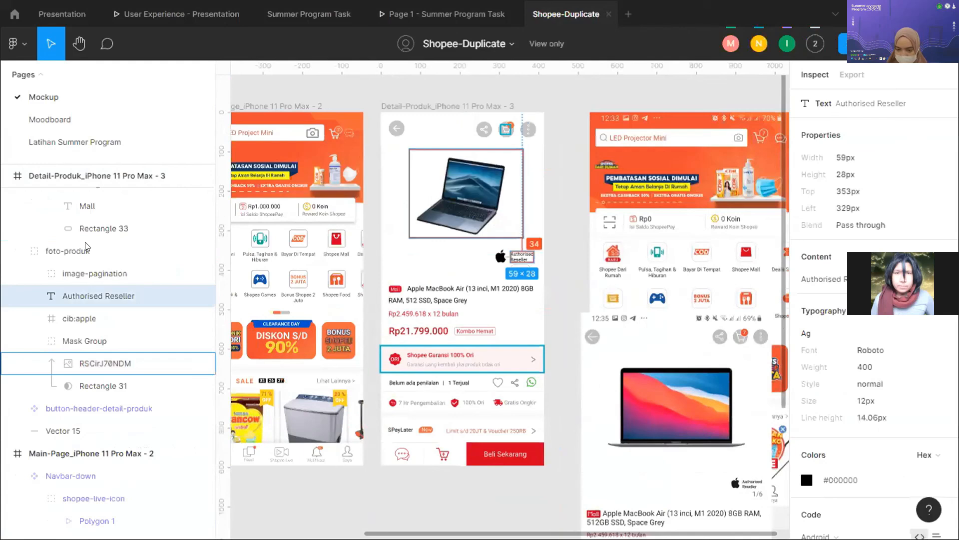
click(100, 363)
click(60, 251)
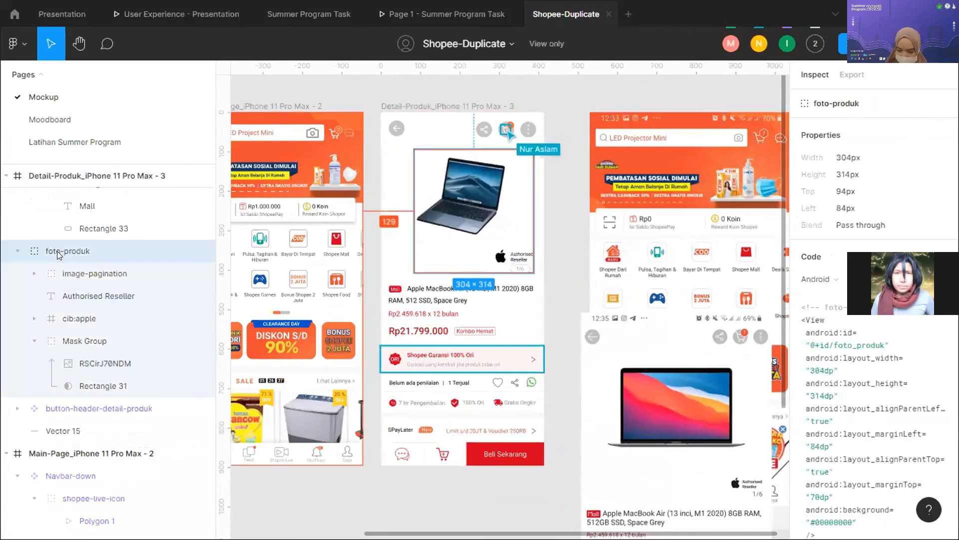
click(17, 251)
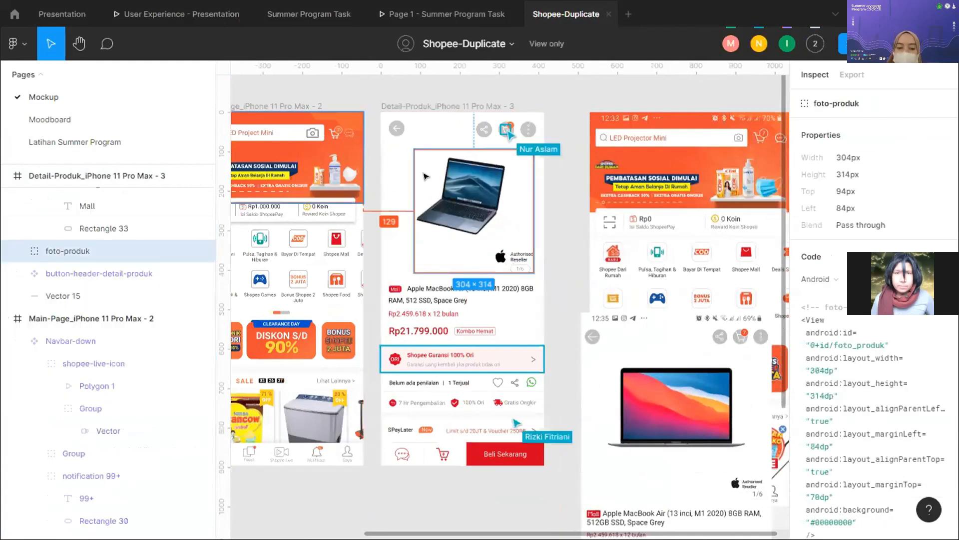
- Examine the foto-produk group's bounds and side spacing around the laptop image, and expand its layers
scroll(435, 167, up, 3)
scroll(436, 166, up, 2)
scroll(436, 165, down, 1)
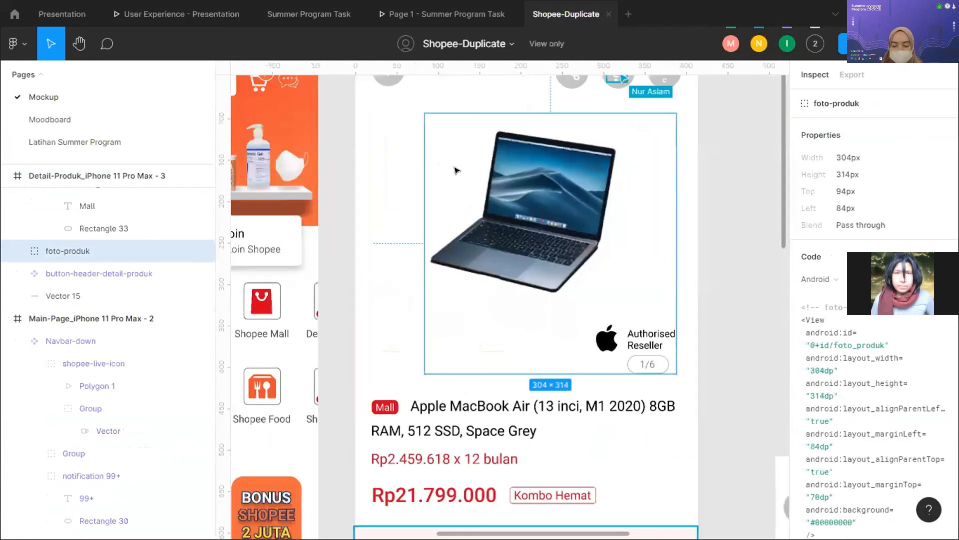
scroll(615, 258, down, 2)
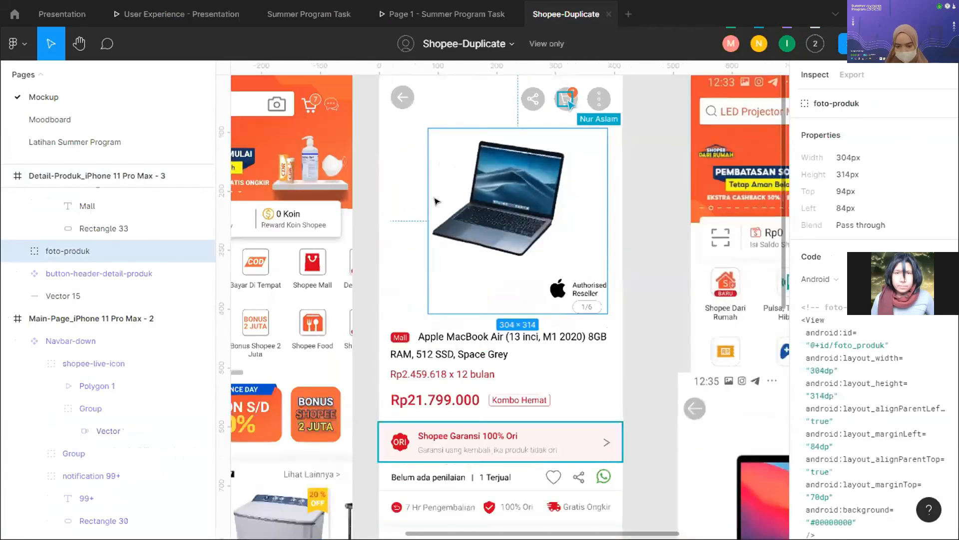
scroll(536, 255, up, 2)
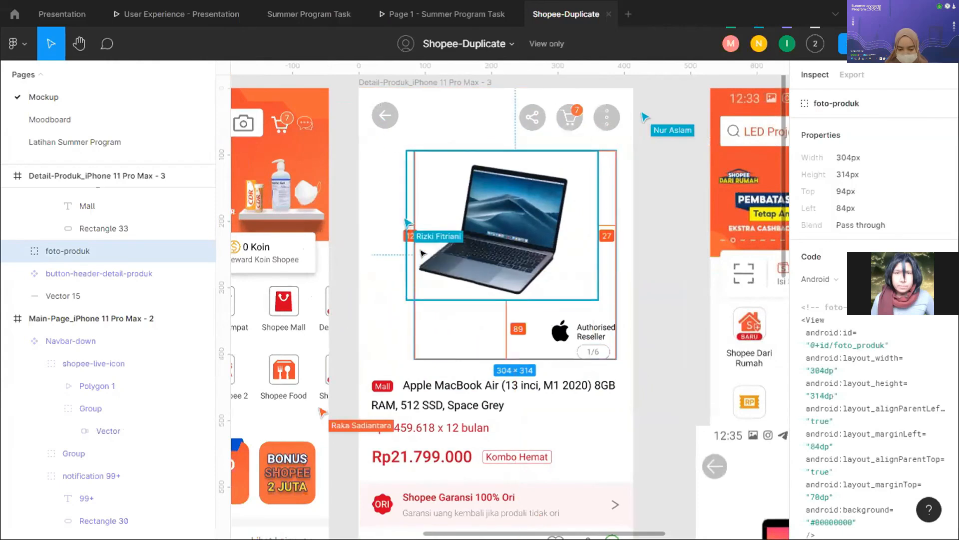
scroll(422, 253, up, 5)
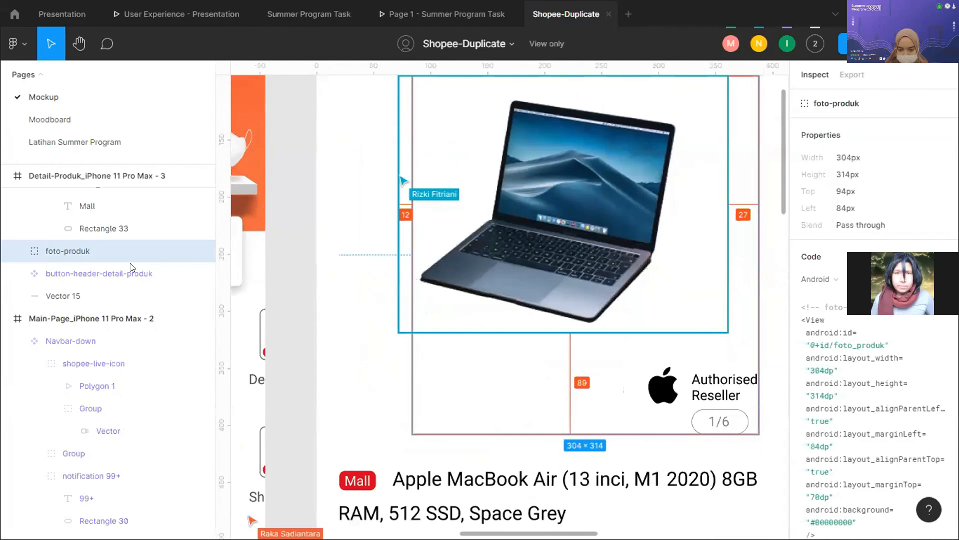
click(18, 251)
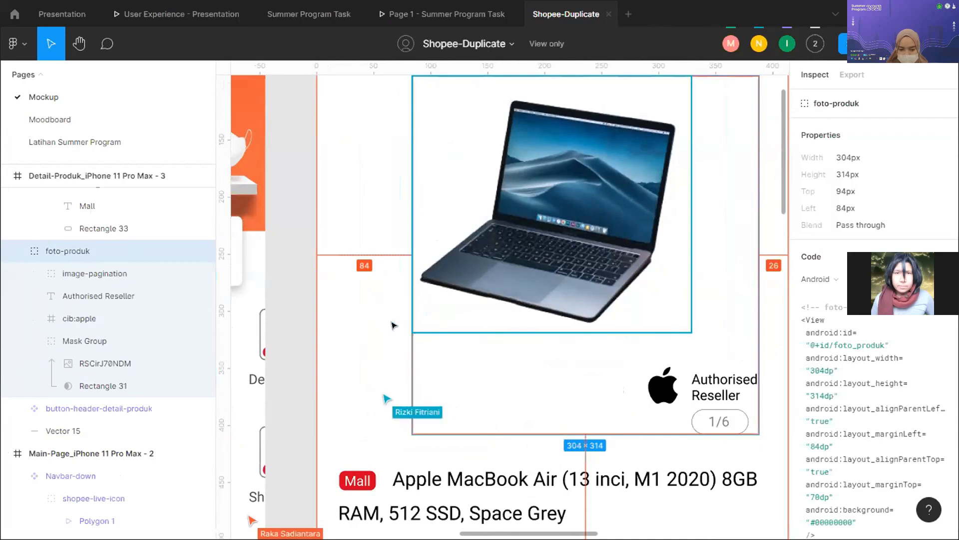
- Compare the foto-produk group's layout with the laptop photo area in the original Shopee product page screenshot
scroll(401, 293, down, 3)
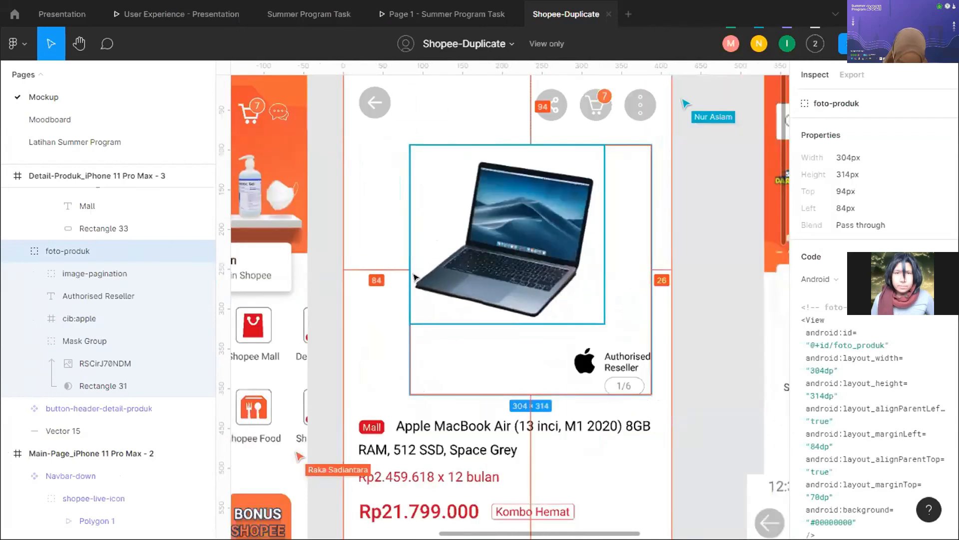
scroll(449, 280, down, 3)
scroll(509, 269, right, 3)
scroll(510, 269, down, 4)
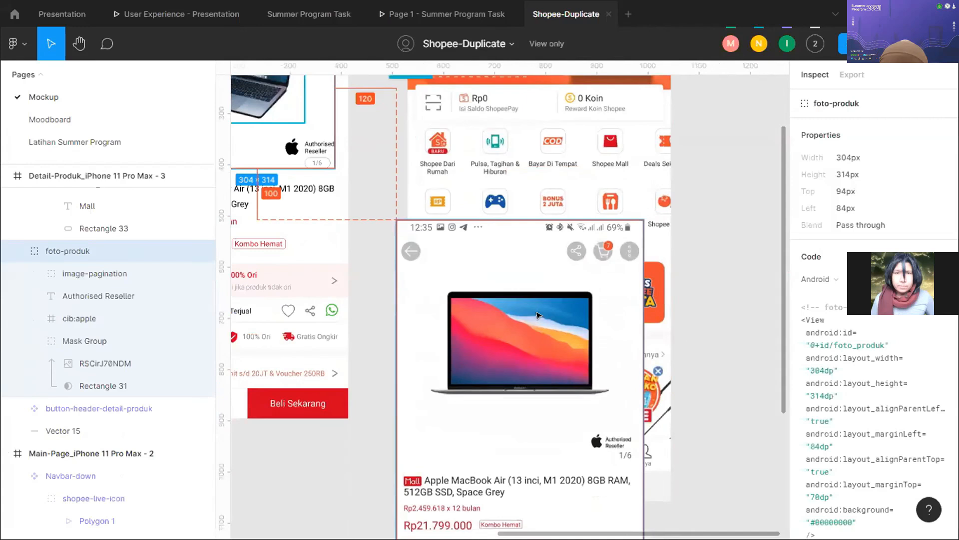
scroll(538, 314, up, 2)
scroll(575, 250, down, 3)
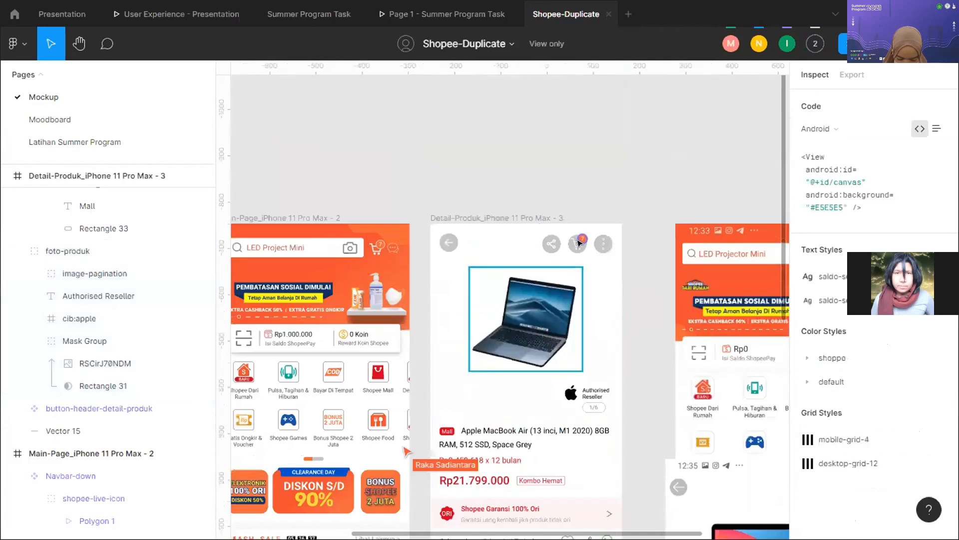
- Inspect the sizes of the notification badge circle and the cart icon in the product detail header
click(581, 241)
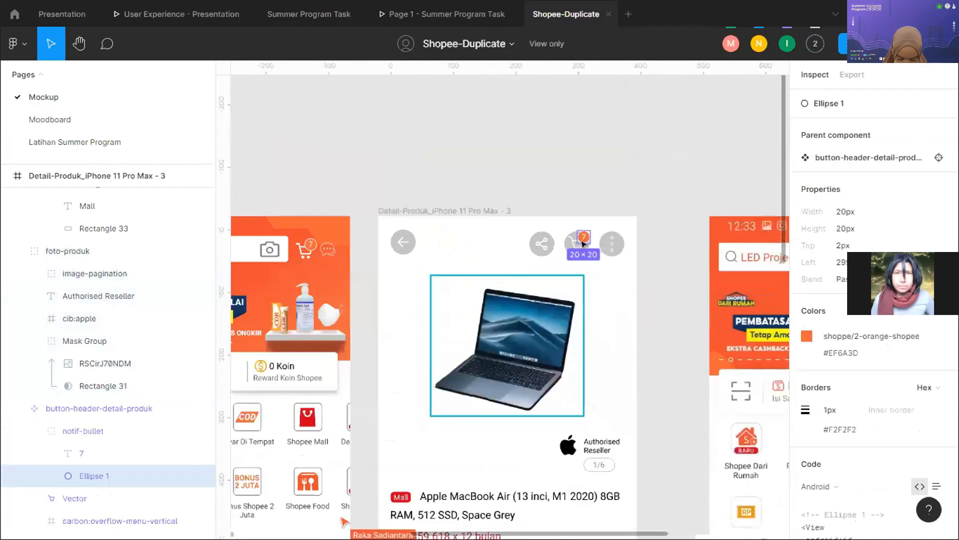
scroll(577, 244, up, 10)
click(549, 255)
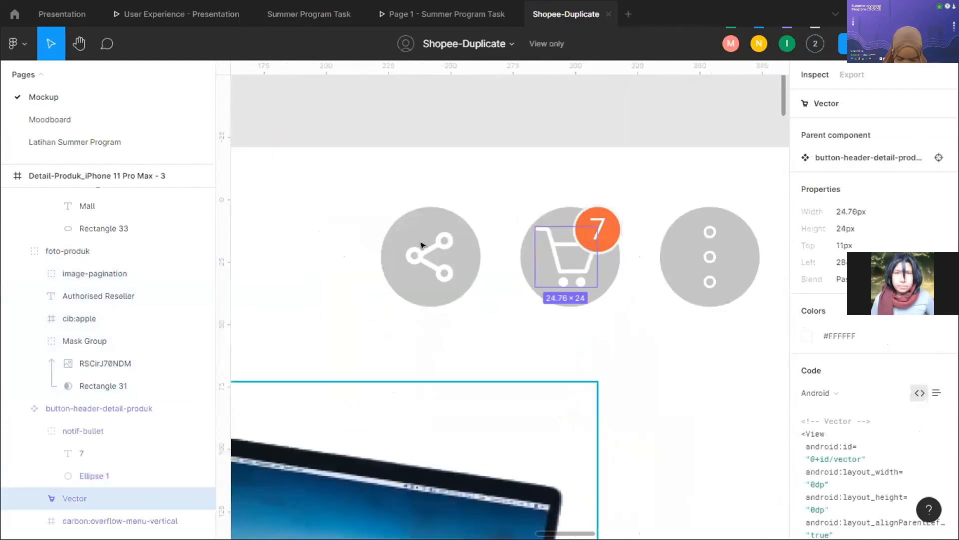
- Measure the sizes and gaps of the grey circles behind the share, cart and overflow menu icons
click(443, 213)
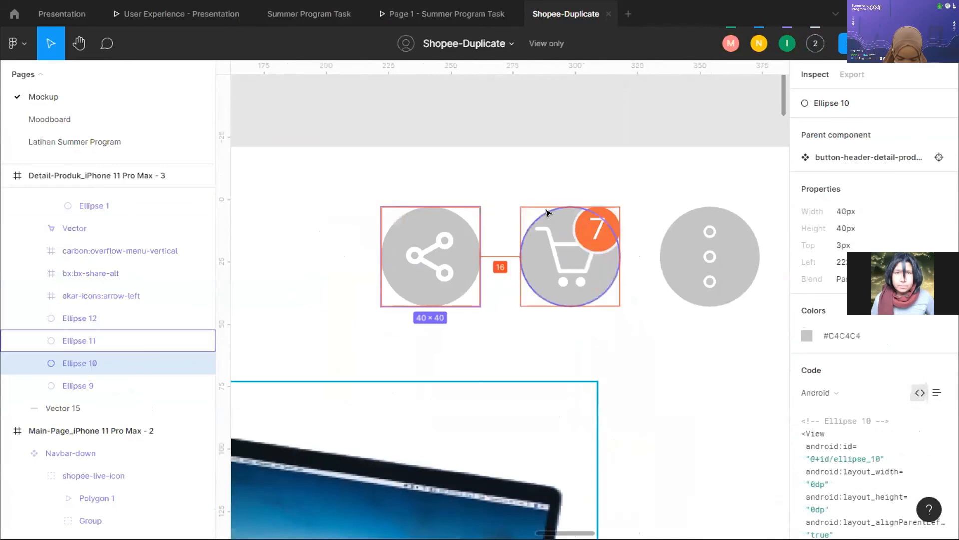
shift+click(549, 215)
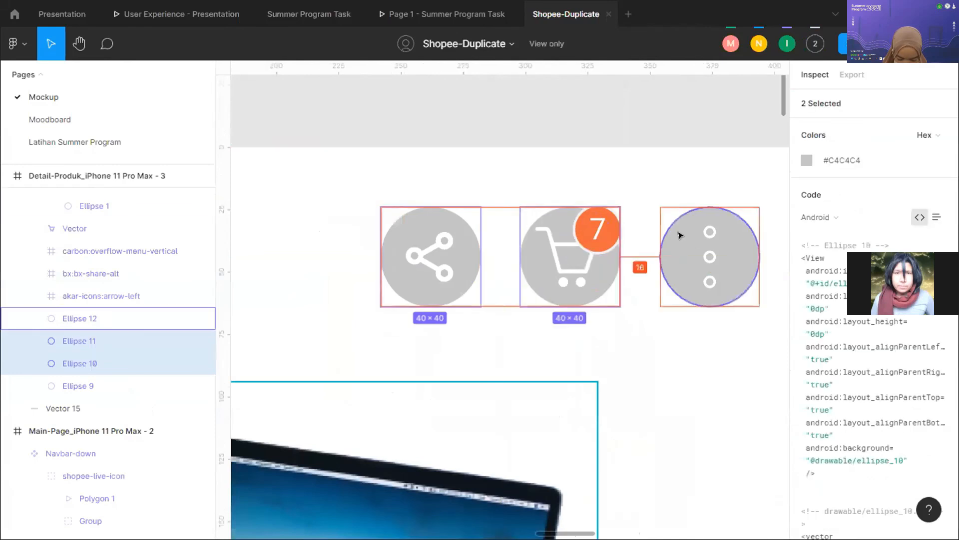
click(680, 237)
scroll(674, 241, down, 5)
scroll(649, 247, down, 5)
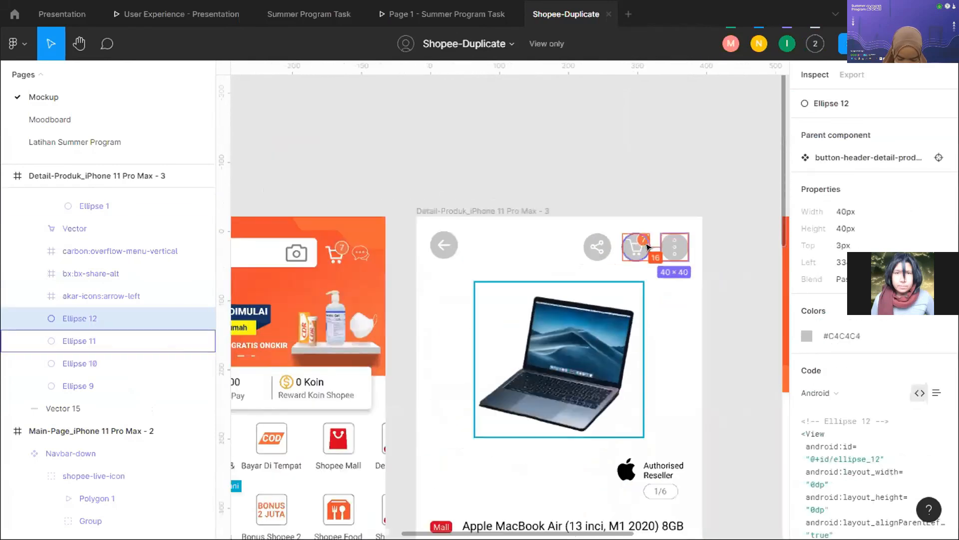
scroll(558, 190, down, 3)
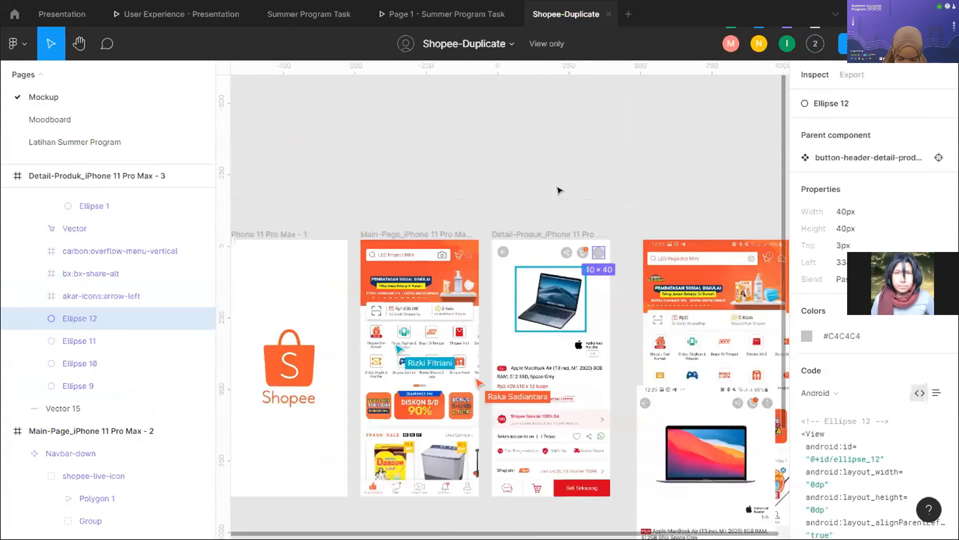
- Clear the selection and check the additional viewers of the file
click(558, 190)
scroll(549, 229, down, 2)
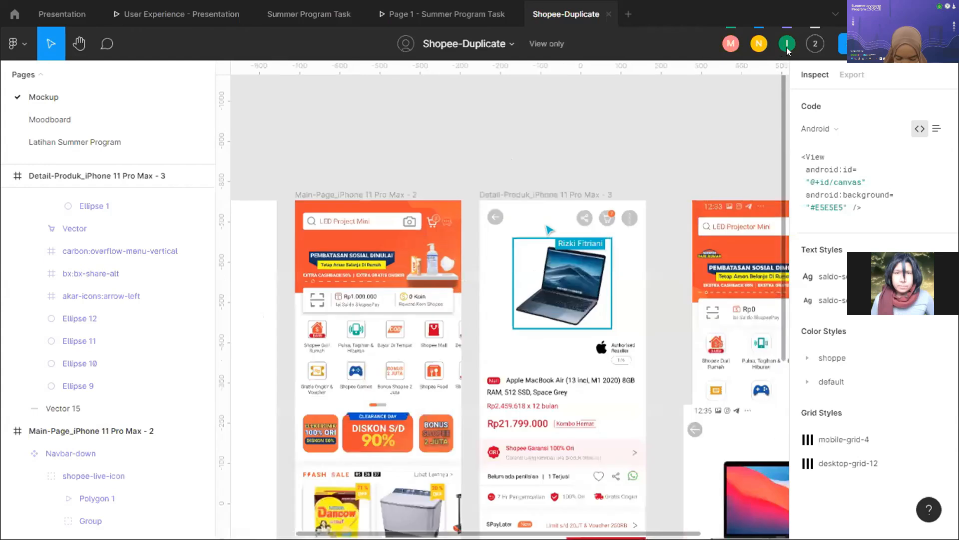
scroll(523, 231, up, 3)
click(807, 42)
click(618, 152)
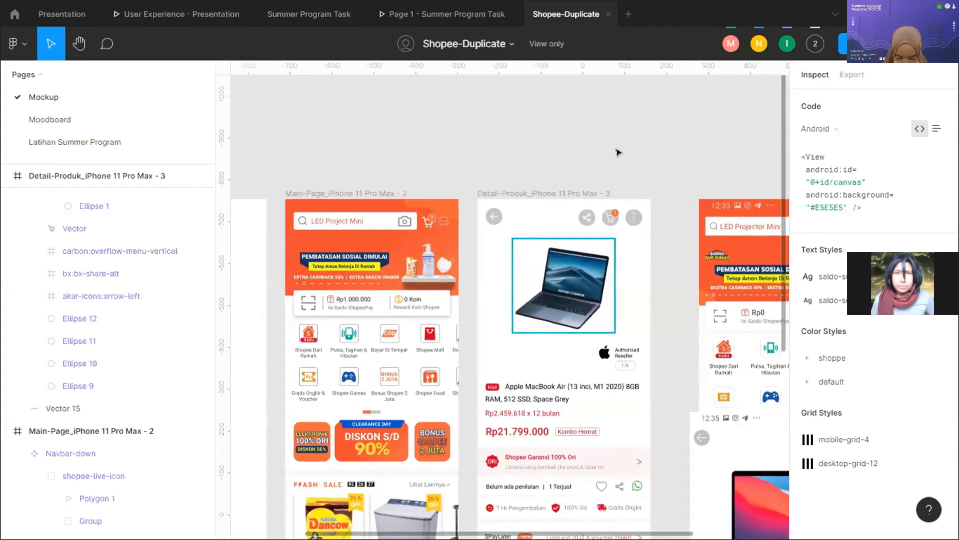
- Review the splash screen, Main-Page and Detail-Produk frames side by side for overall consistency
scroll(618, 152, up, 4)
scroll(618, 152, down, 5)
scroll(575, 199, left, 3)
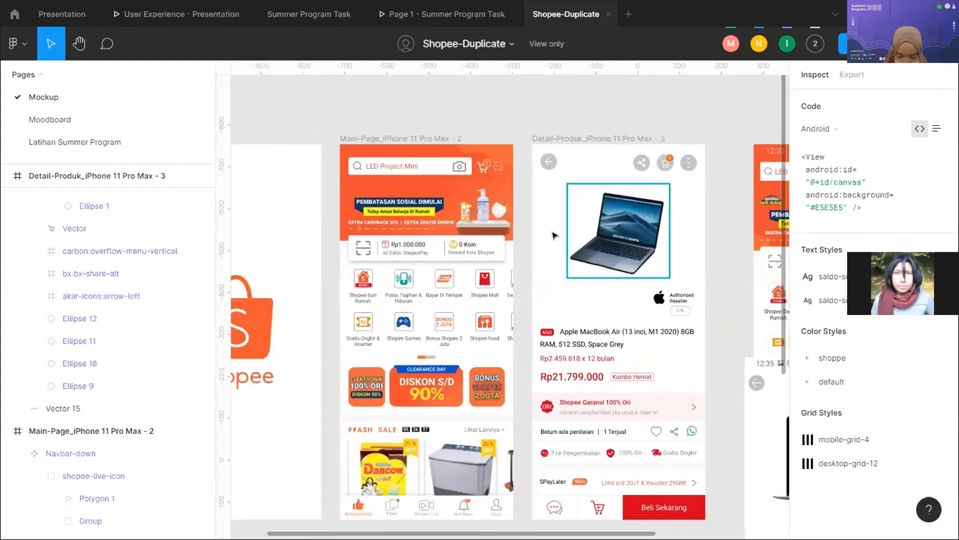
scroll(553, 233, down, 1)
scroll(553, 234, up, 3)
scroll(553, 234, down, 1)
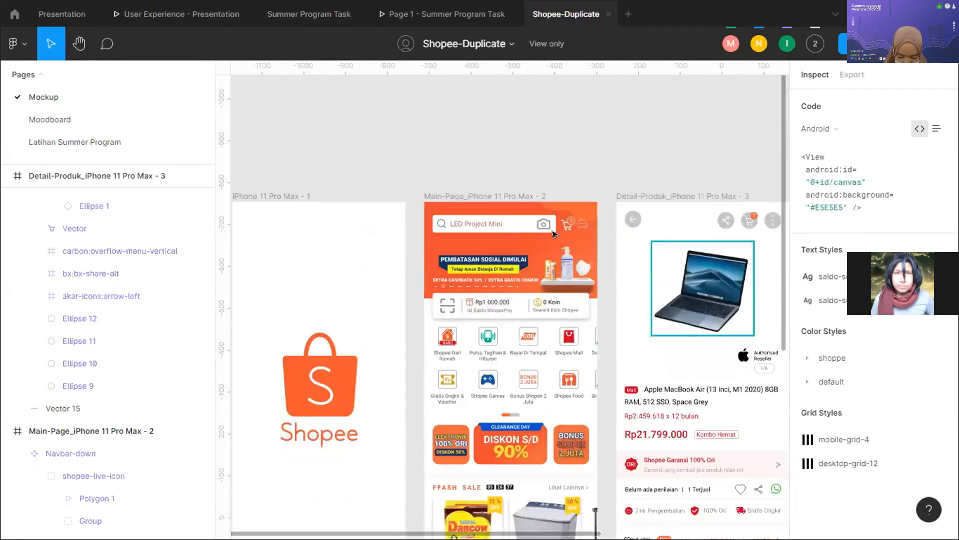
scroll(589, 359, down, 3)
scroll(589, 359, down, 3)
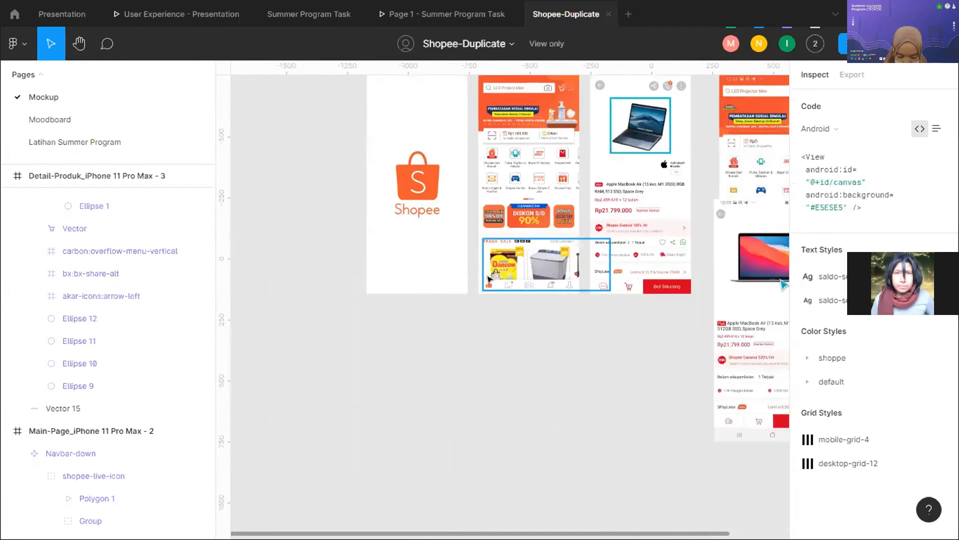
- Examine the icons and labels of the main page's navigation bar, including Feed, Shopee Live and Notifikasi
scroll(509, 301, up, 5)
scroll(510, 301, up, 2)
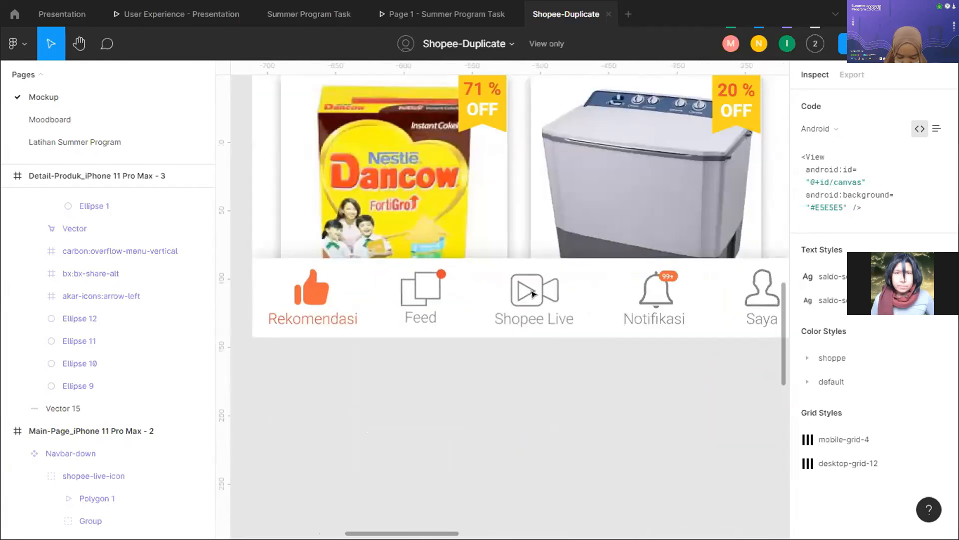
scroll(616, 300, right, 1)
scroll(615, 300, up, 2)
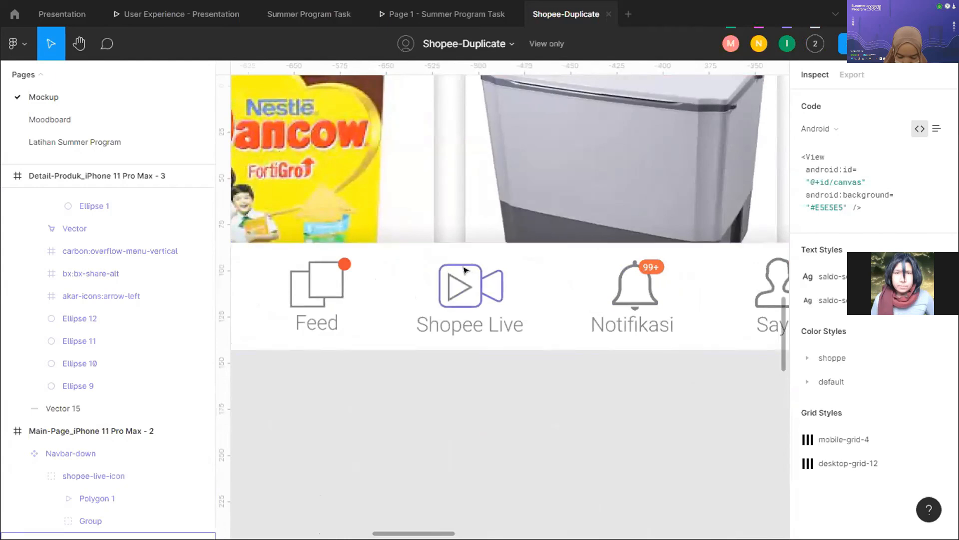
scroll(464, 270, down, 6)
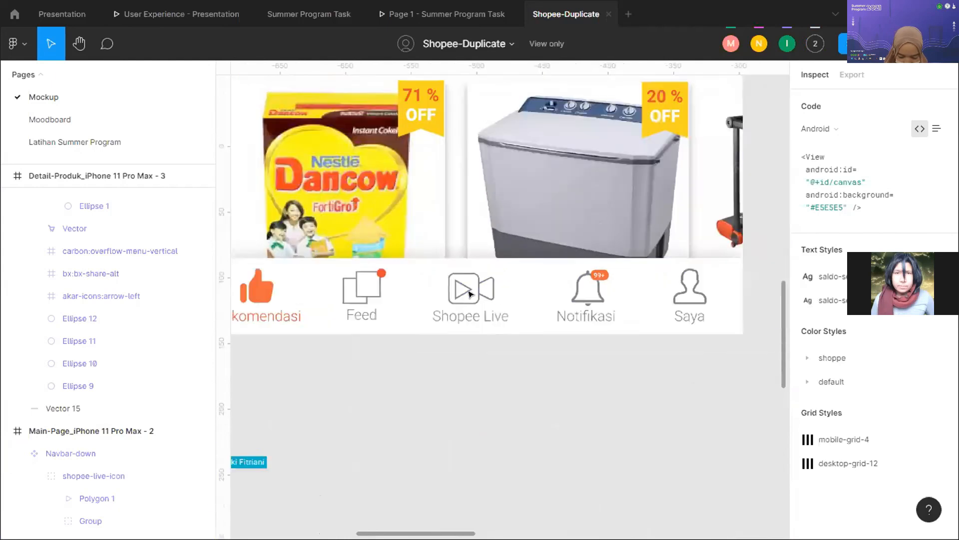
scroll(486, 289, up, 6)
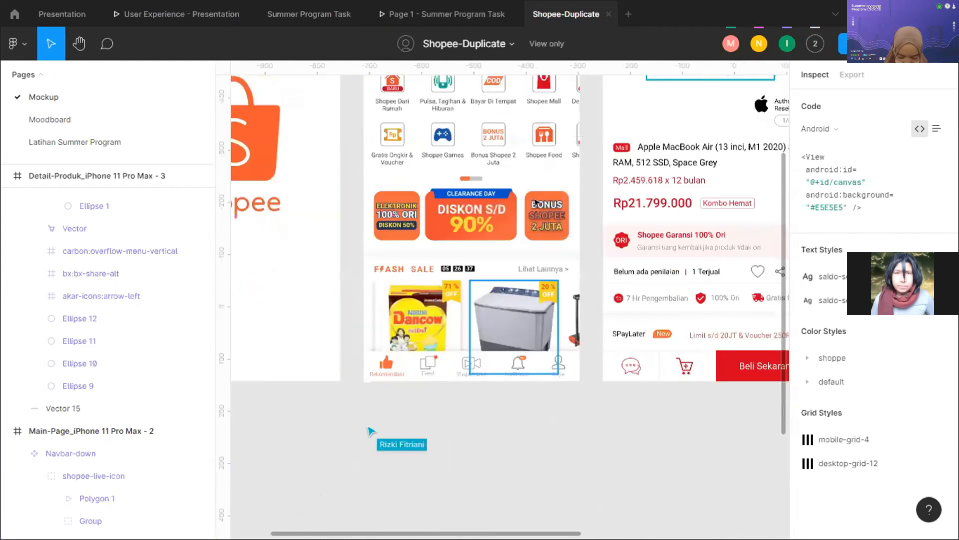
- Inspect the Main-Page frame's size and its gap to the Detail-Produk frame, and select the Detail-Produk frame
key(ctrl+minus)
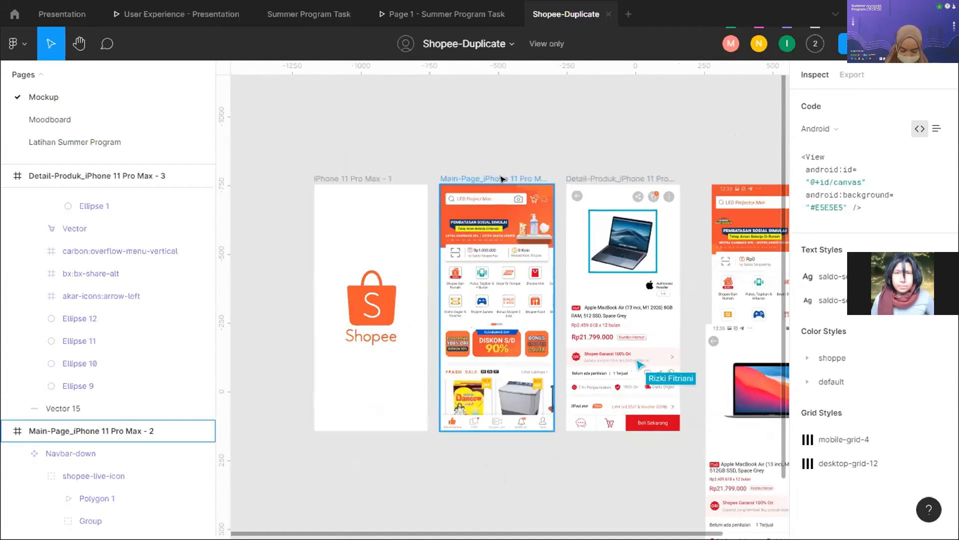
click(494, 178)
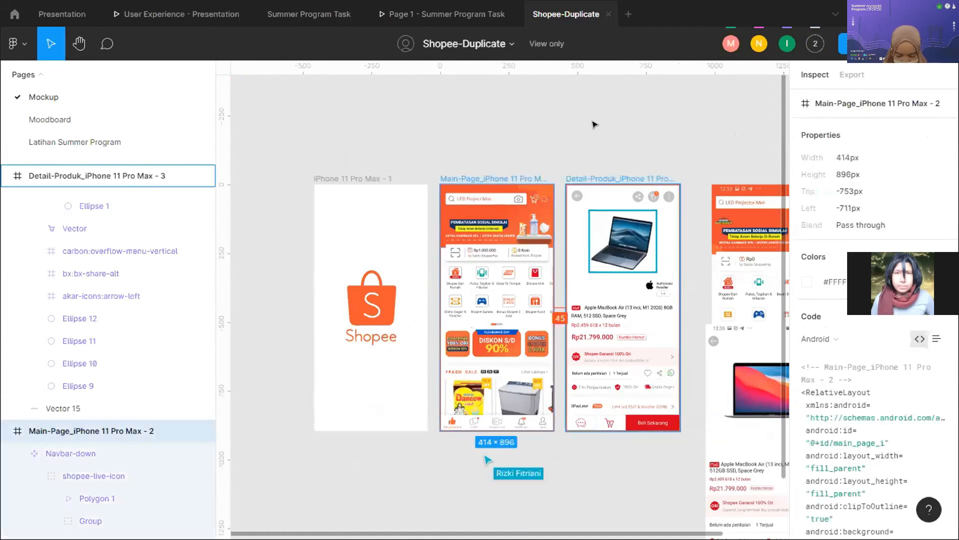
key(shift+Tab)
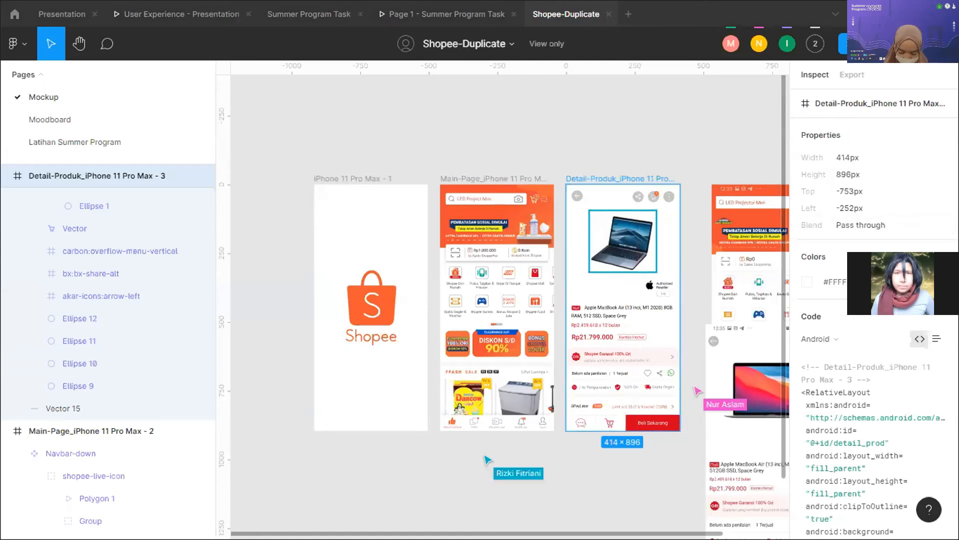
- Present the mockup as a prototype and go through the product detail, splash and main page screens
click(844, 43)
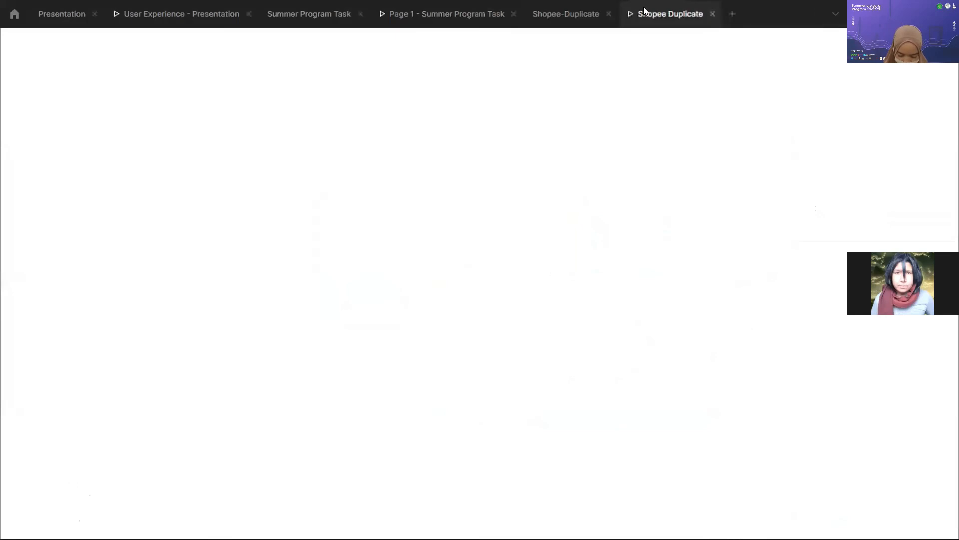
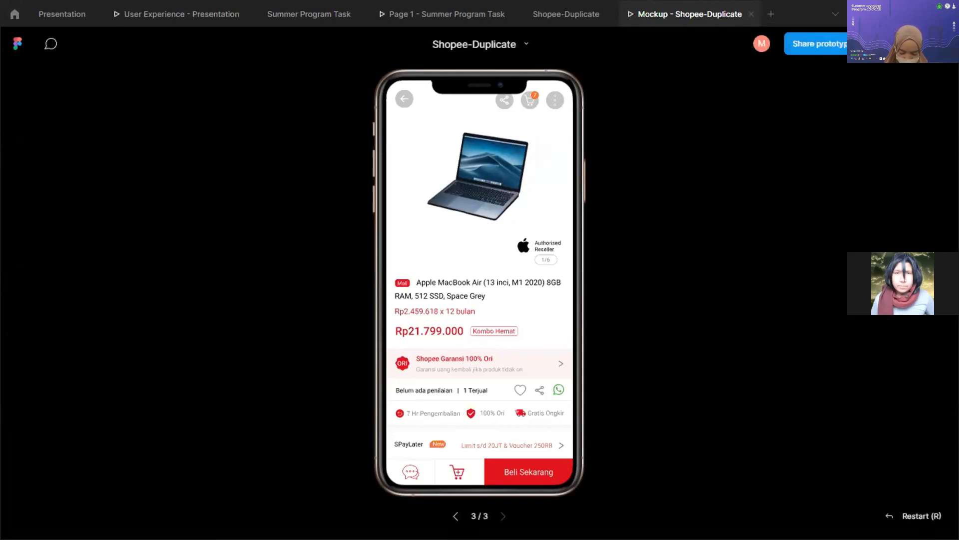
click(456, 516)
click(453, 515)
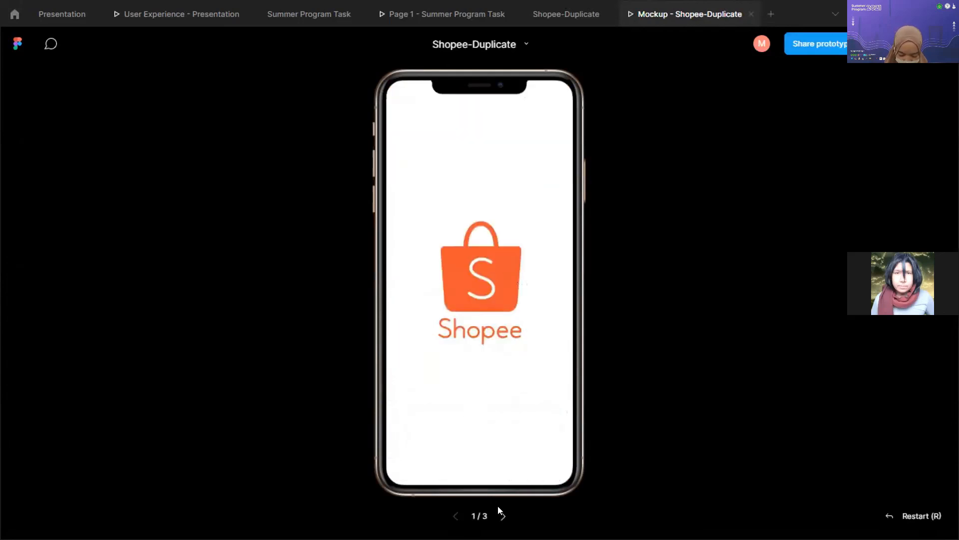
key(Left)
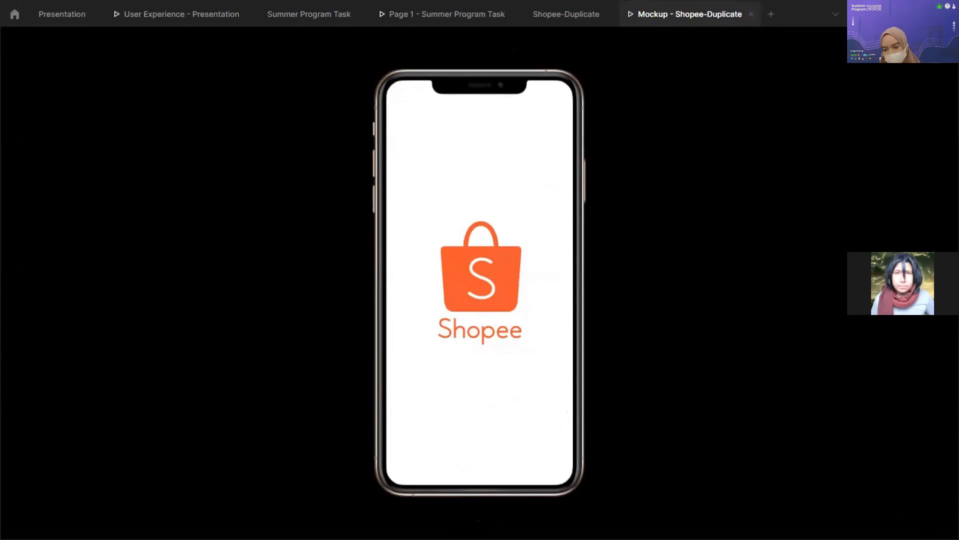
click(500, 515)
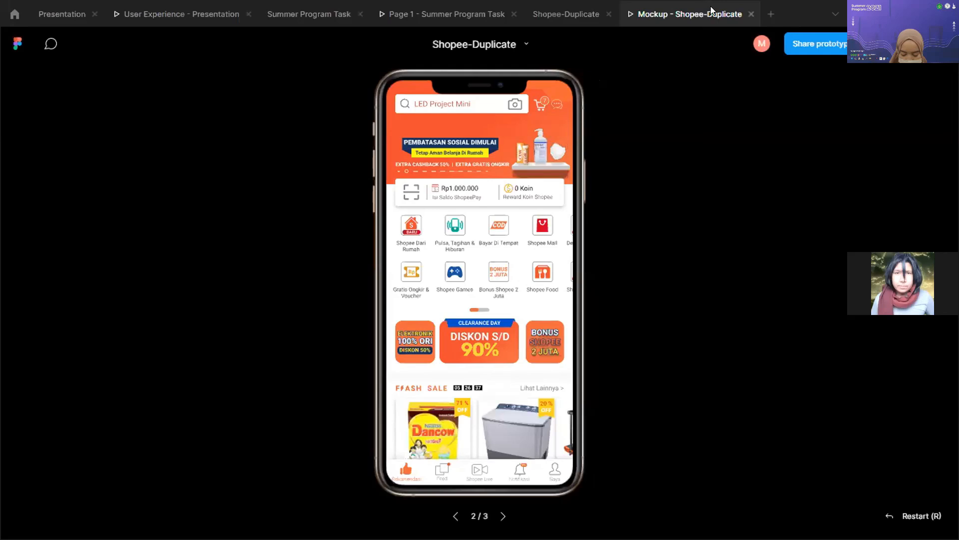
- Close the Shopee prototype, return to the Presentation file and inspect the wide banner rectangle in the grey wireframe
key(ctrl+w)
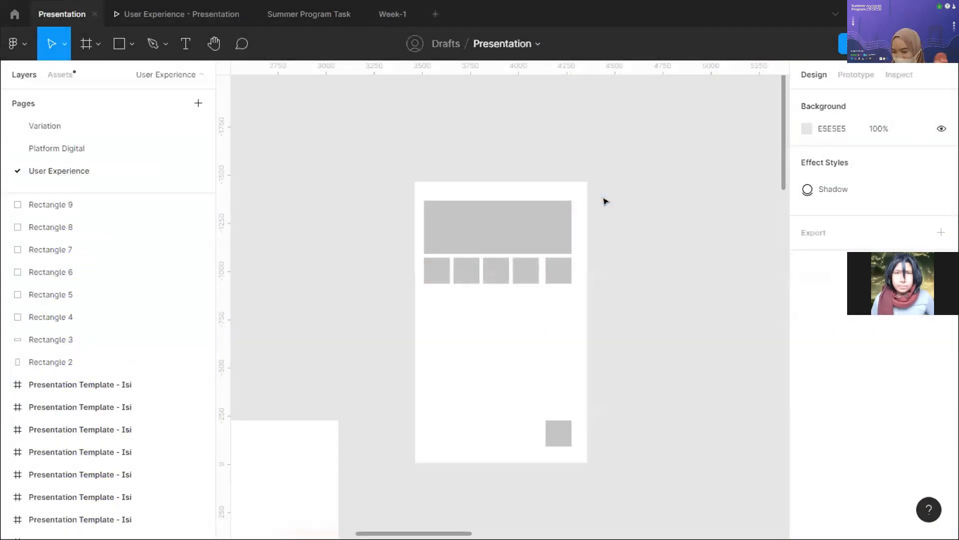
click(526, 222)
scroll(527, 221, up, 3)
scroll(526, 222, down, 3)
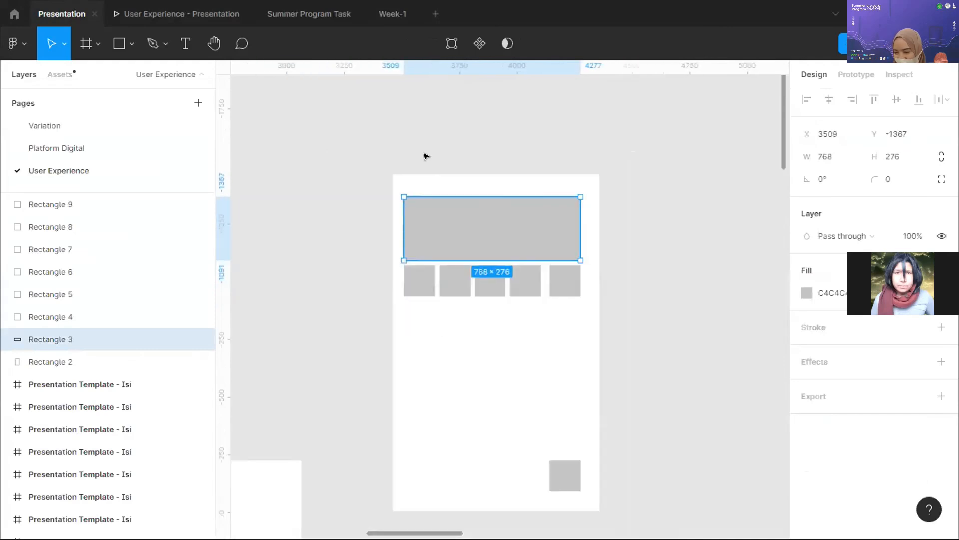
- Draw a square about 707 × 707 beside the wireframe and align its upper edge with the wireframe's
click(267, 101)
click(116, 43)
drag(608, 122, 771, 285)
scroll(674, 255, right, 3)
mouse_move(590, 231)
mouse_down()
mouse_move(643, 300)
mouse_move(612, 282)
mouse_up()
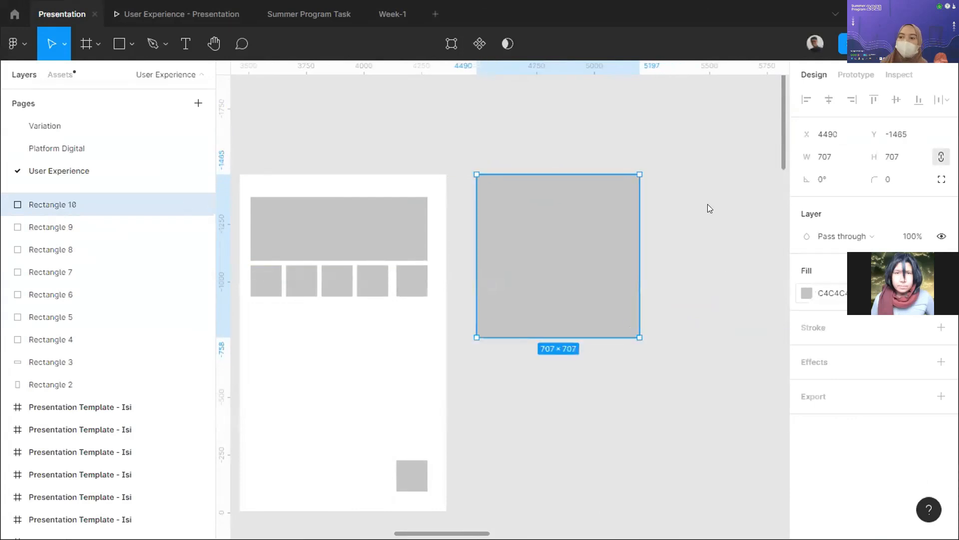
- Change the new square's fill type to Image and open the image file chooser
click(806, 292)
click(655, 173)
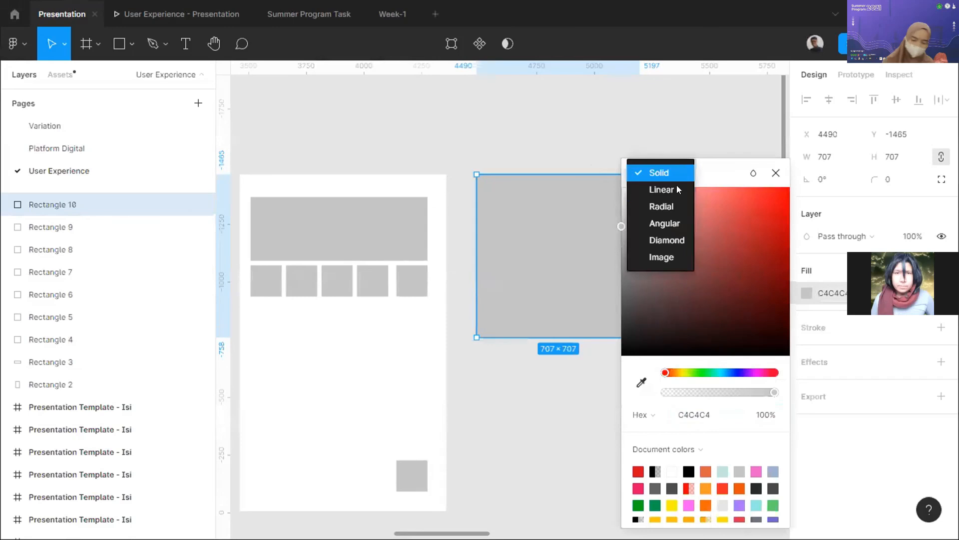
click(553, 148)
click(809, 292)
click(808, 292)
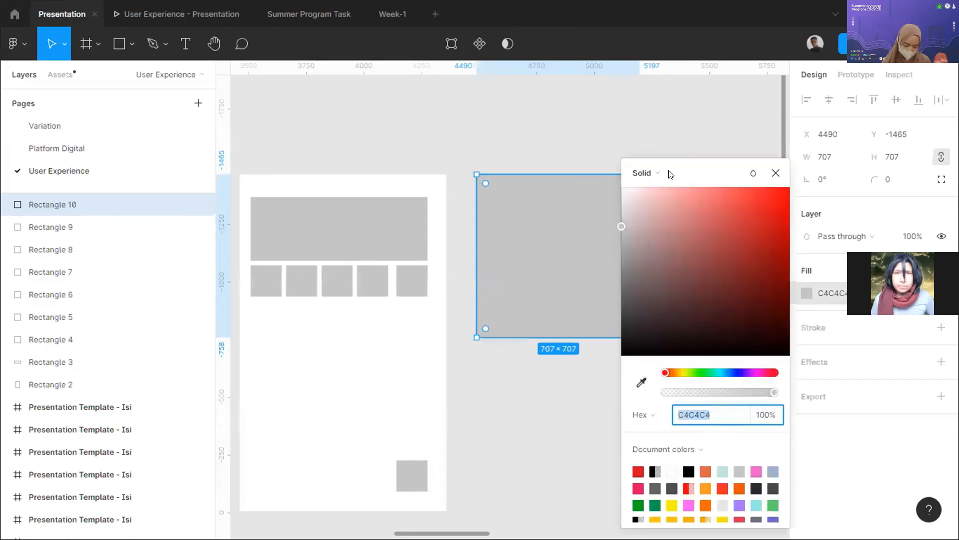
click(668, 172)
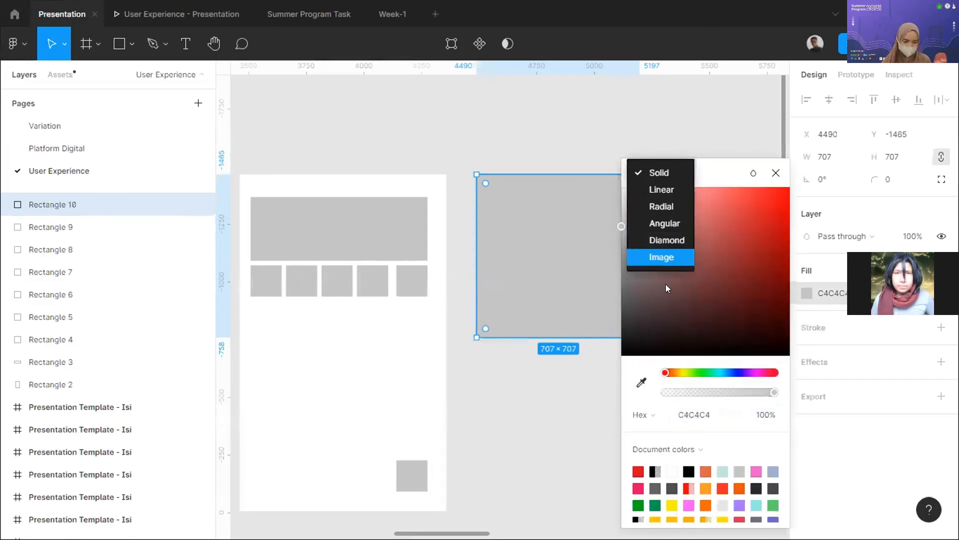
click(660, 257)
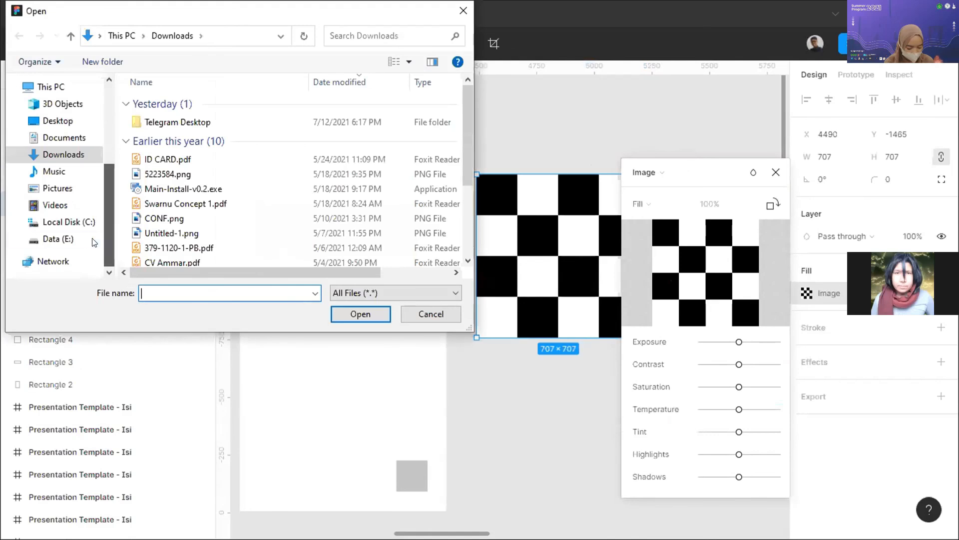
- Load the portrait photo from the Download folder on Data (E:) as the square's image fill and close the fill settings
click(80, 242)
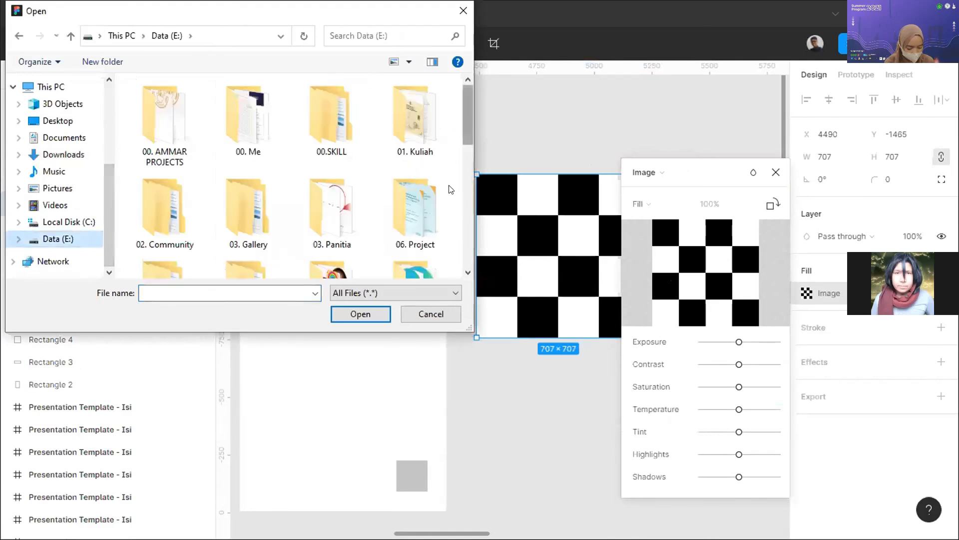
scroll(447, 209, down, 5)
scroll(448, 231, down, 1)
scroll(446, 230, up, 3)
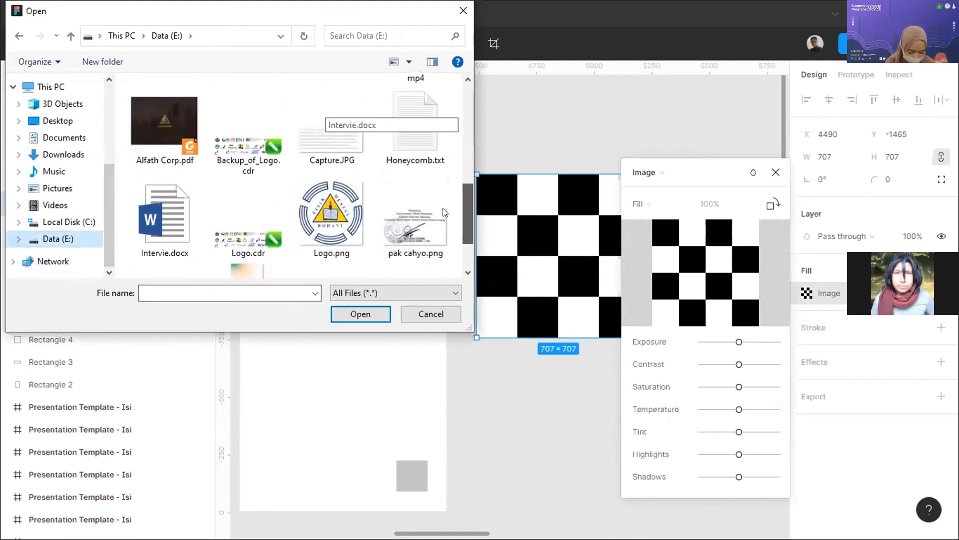
scroll(443, 186, up, 2)
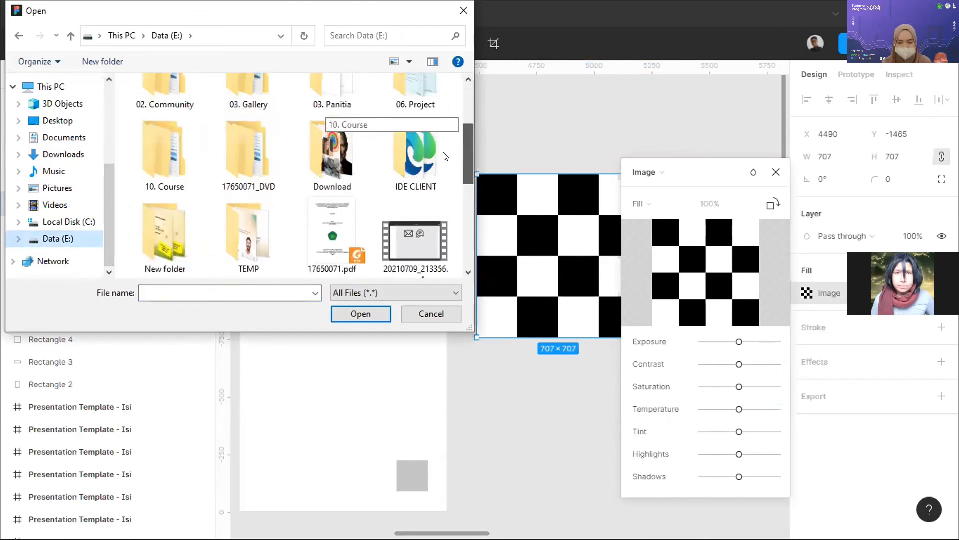
double_click(333, 176)
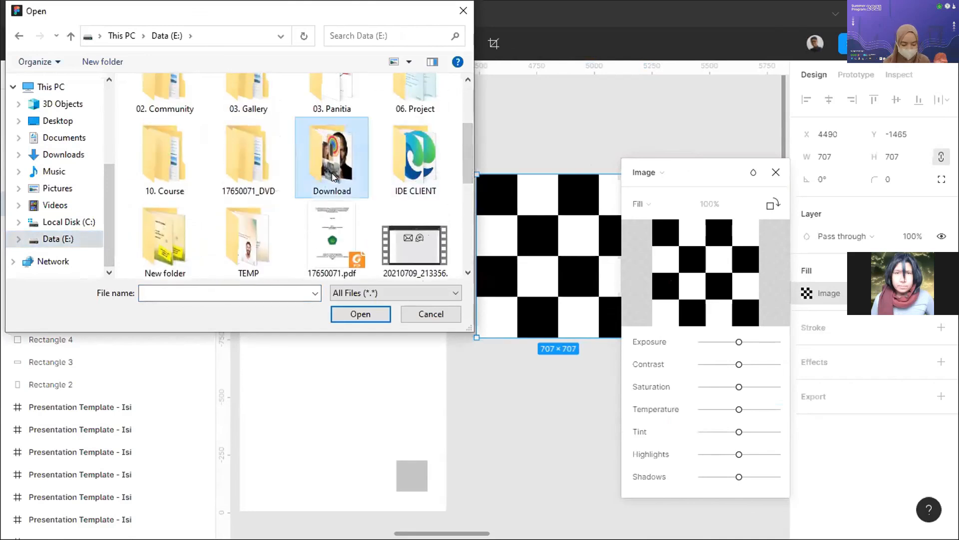
double_click(153, 109)
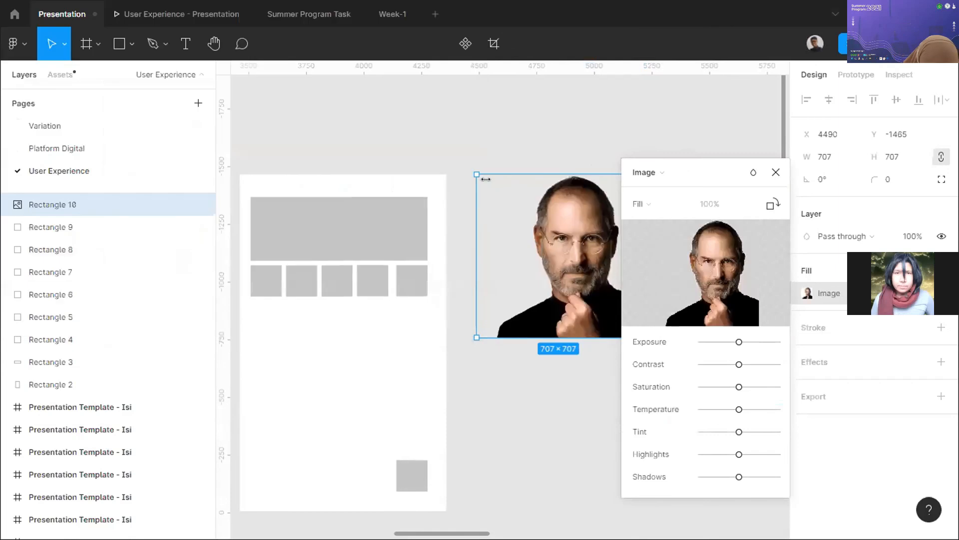
click(776, 172)
- Move the portrait square slightly away from the wireframe and set its size to 700 × 700
scroll(574, 199, down, 1)
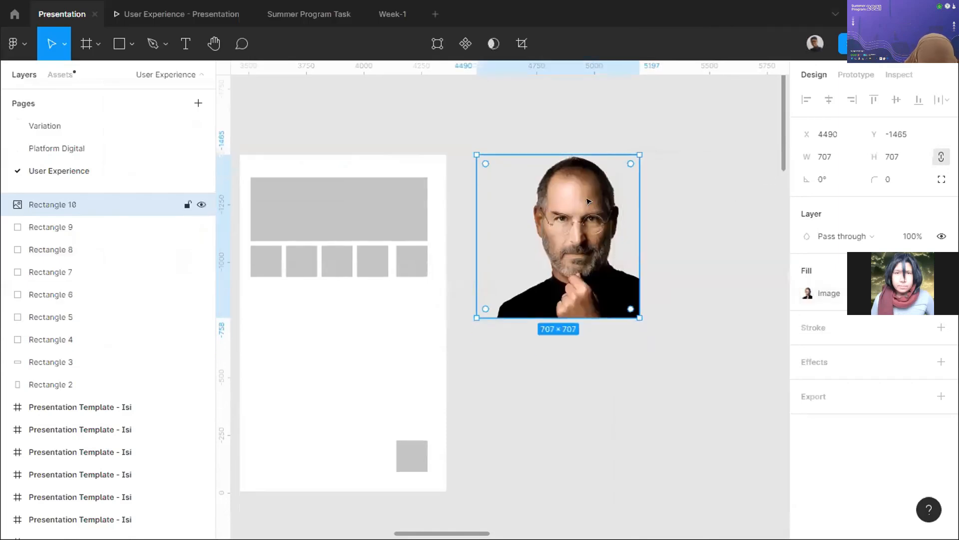
mouse_move(532, 195)
mouse_down()
mouse_move(581, 213)
mouse_move(521, 204)
mouse_up()
click(905, 157)
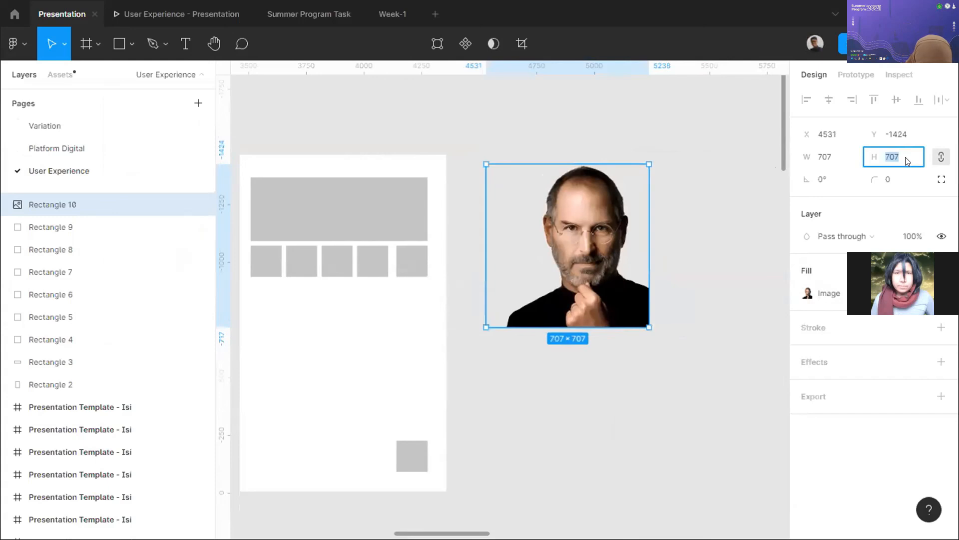
text(700)
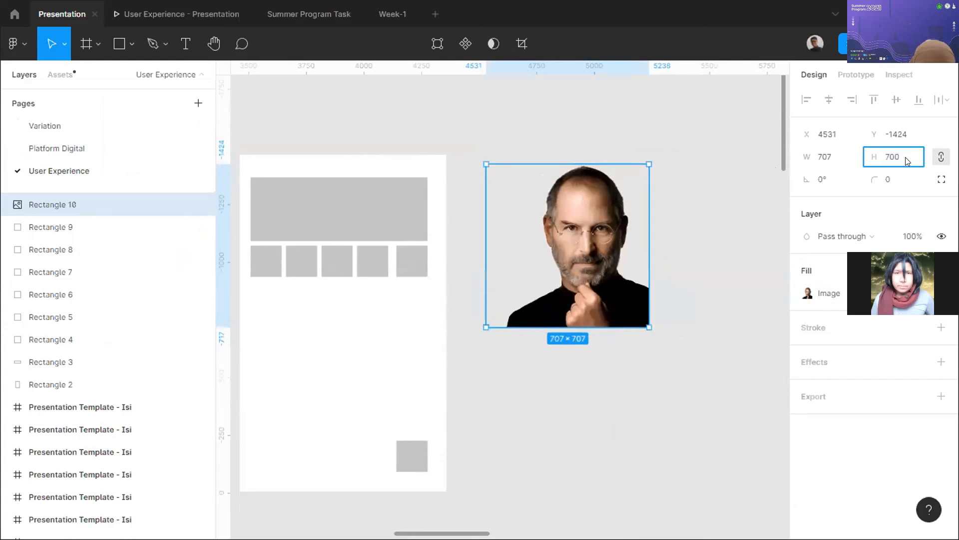
key(Return)
- Try shrinking the portrait square from its corner and its edges with the Move tool, undoing each resize
scroll(628, 213, up, 2)
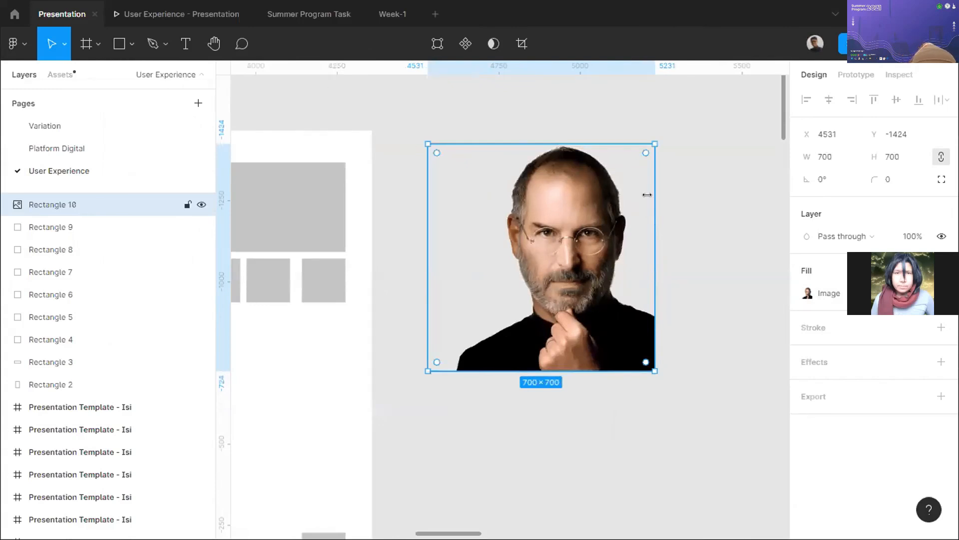
drag(649, 143, 527, 225)
key(ctrl+z)
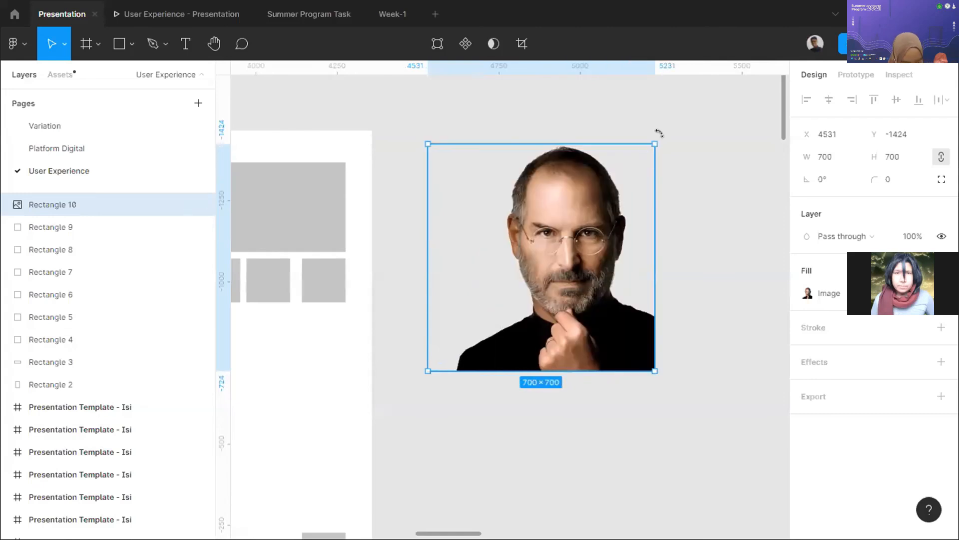
drag(651, 143, 565, 204)
key(ctrl+z)
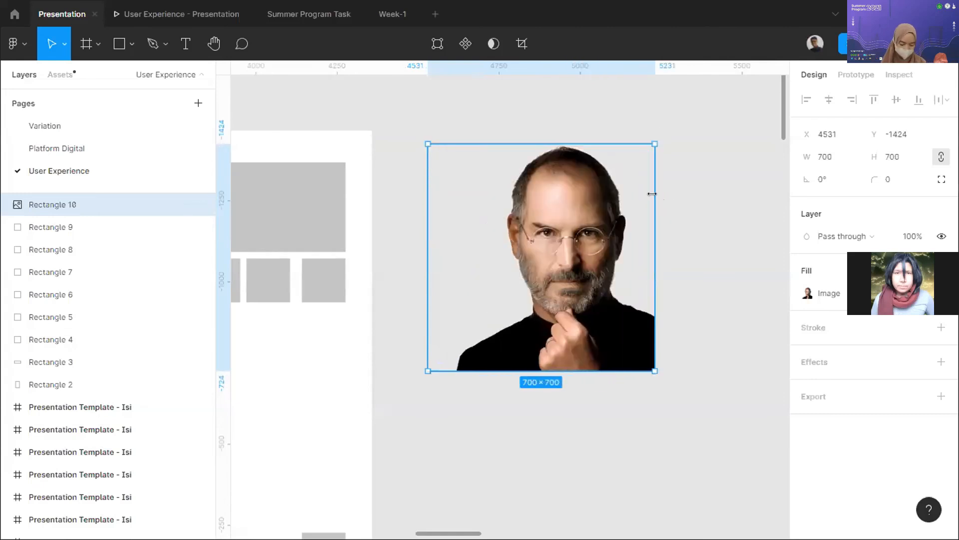
drag(651, 193, 513, 195)
key(ctrl+z)
key(Escape)
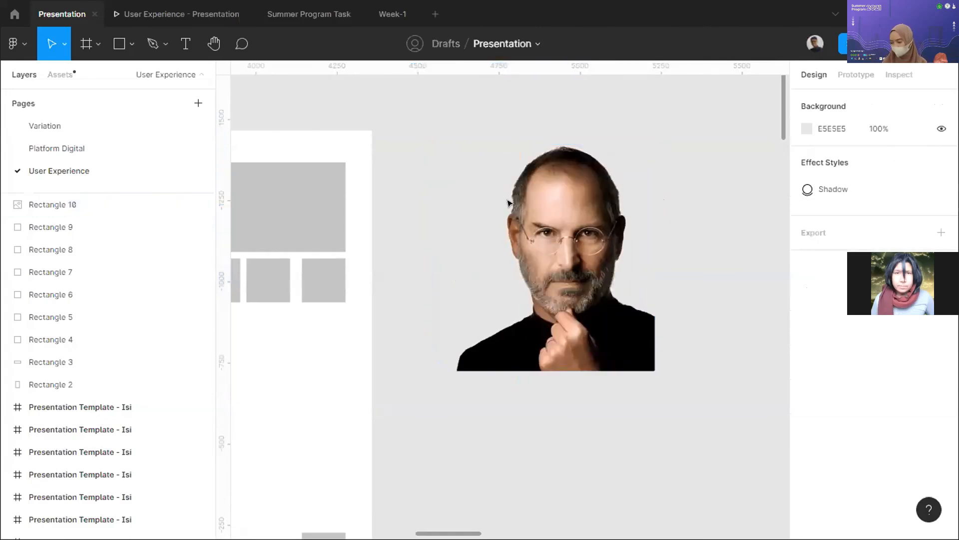
click(517, 174)
drag(513, 144, 499, 196)
key(ctrl+z)
- Shrink the portrait square with the Scale tool, then resize it to about 538 × 538 with the Move tool and reposition it
click(456, 129)
click(559, 183)
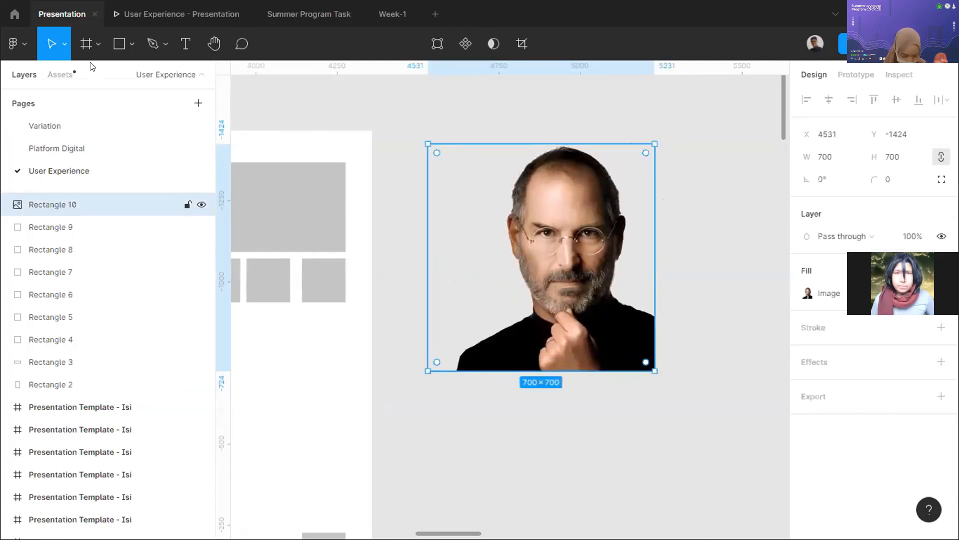
click(64, 50)
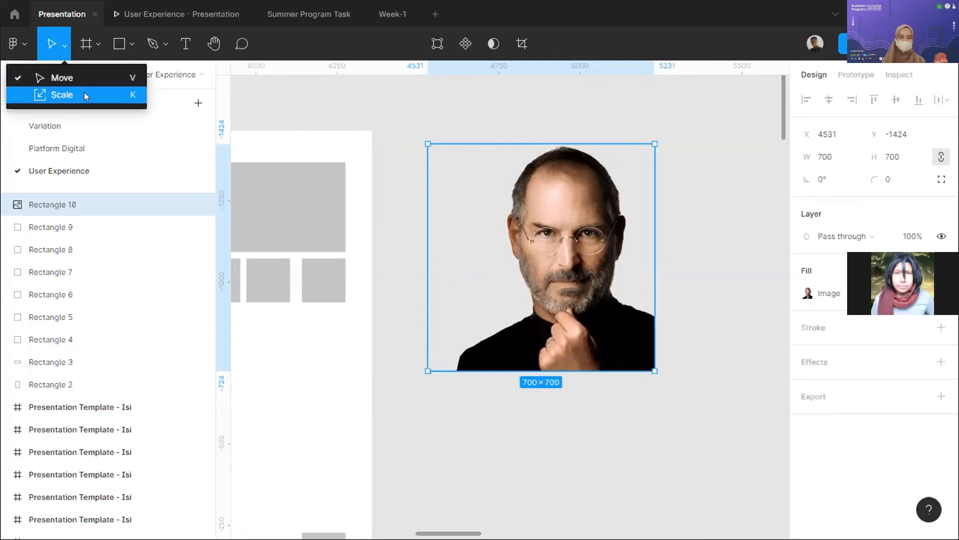
click(61, 95)
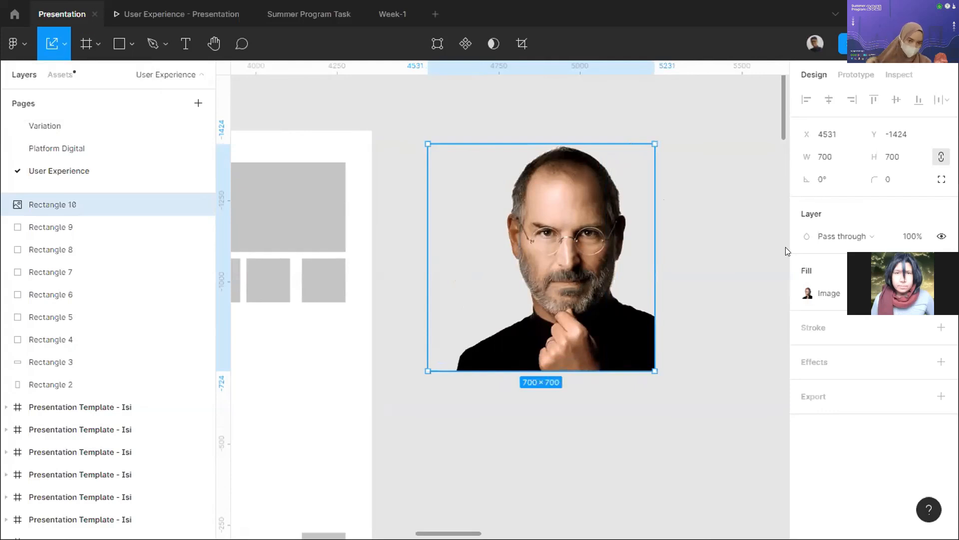
drag(646, 223, 539, 244)
click(65, 44)
click(64, 77)
drag(538, 201, 602, 138)
drag(582, 297, 582, 315)
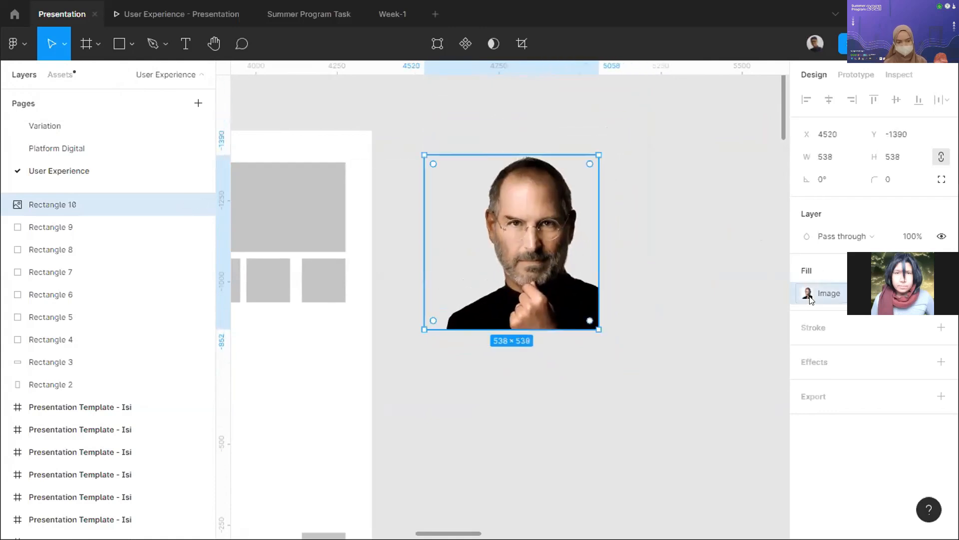
- Try the Fit and Tile modes for the portrait square's image fill
click(807, 295)
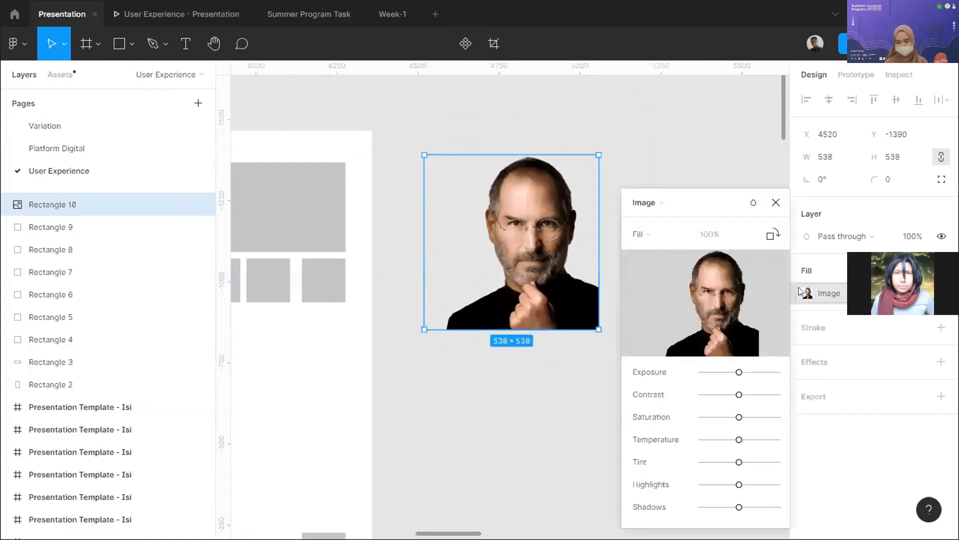
click(657, 237)
click(657, 238)
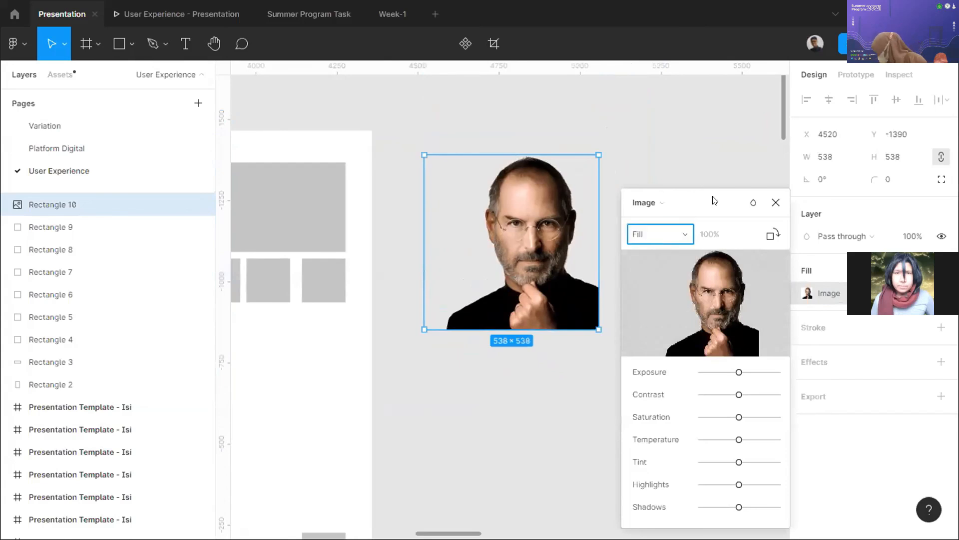
click(775, 202)
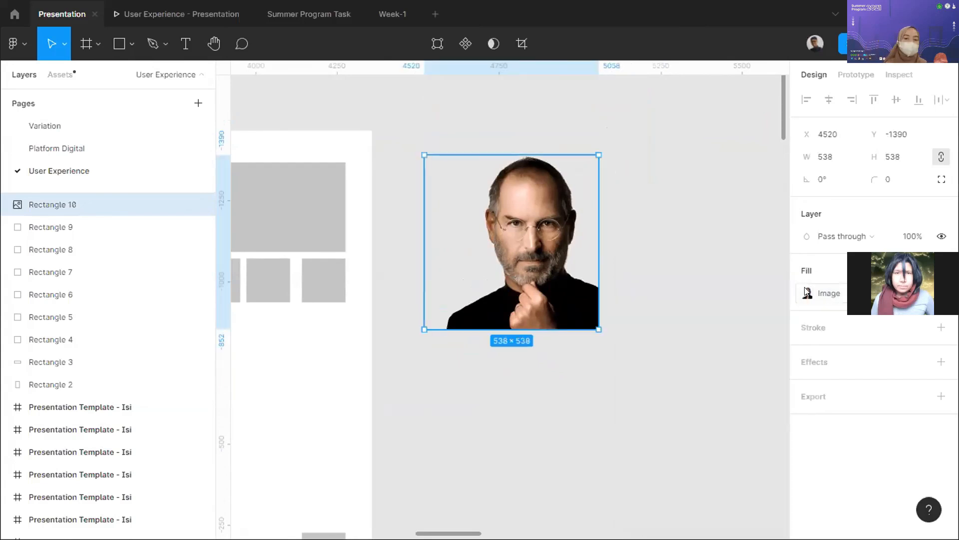
click(807, 293)
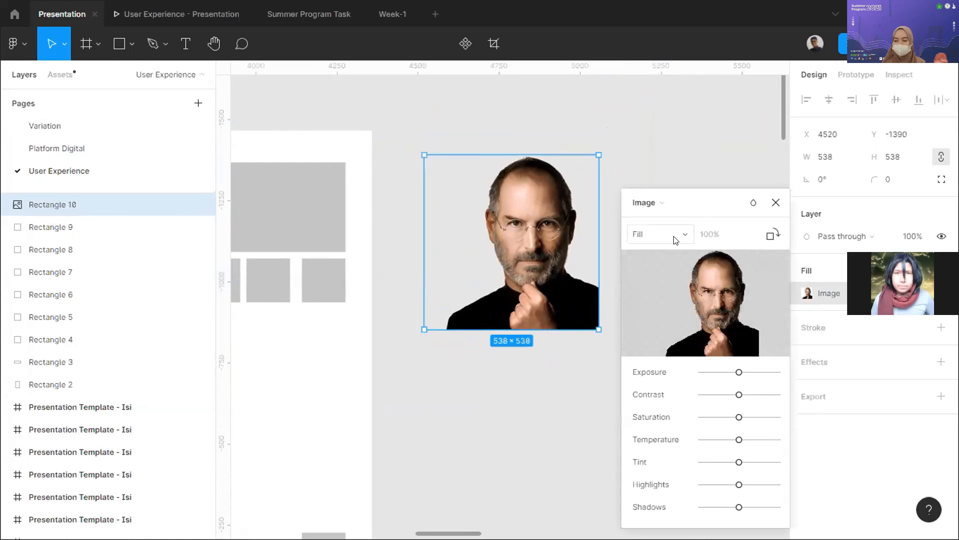
click(676, 240)
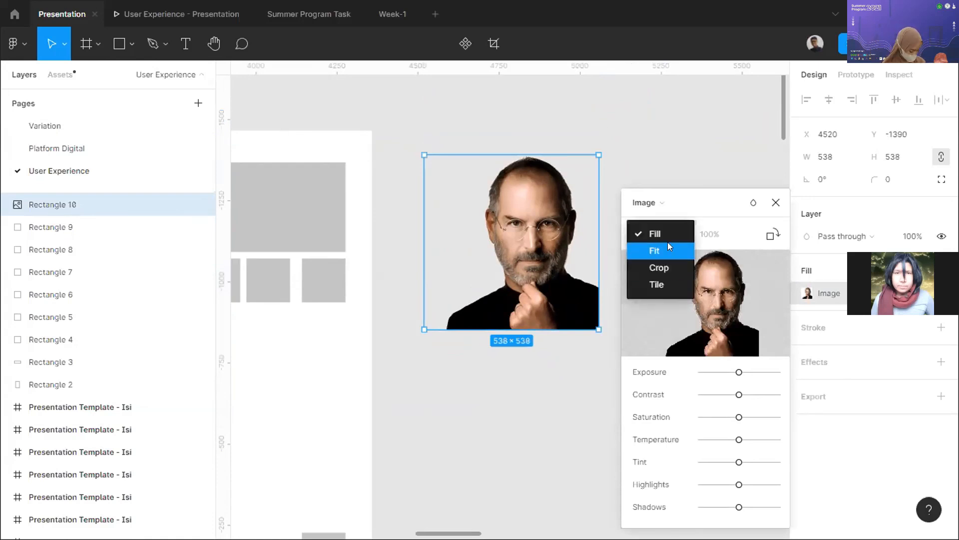
click(668, 243)
click(658, 234)
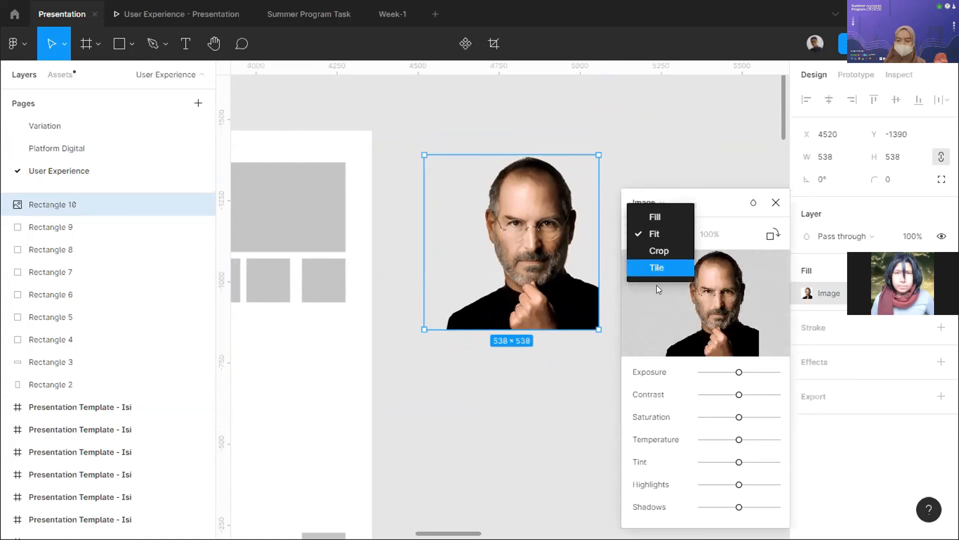
click(657, 264)
- Switch the image fill to Crop, enlarge the portrait beyond the square's edges and close the fill settings
click(677, 237)
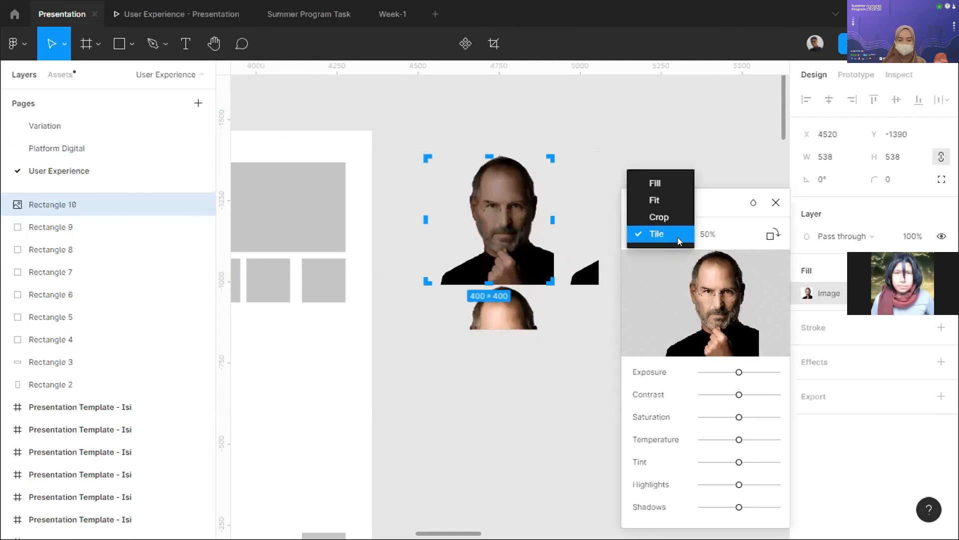
click(668, 217)
drag(553, 270, 536, 255)
drag(618, 371, 590, 269)
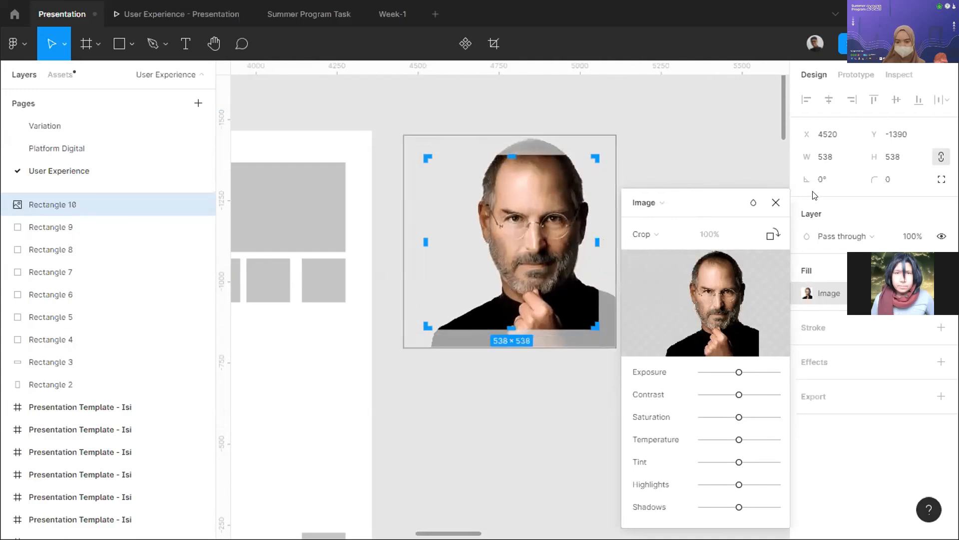
click(777, 201)
- Raise the portrait fill's exposure and saturation slightly, then close the fill settings and deselect the square
click(807, 293)
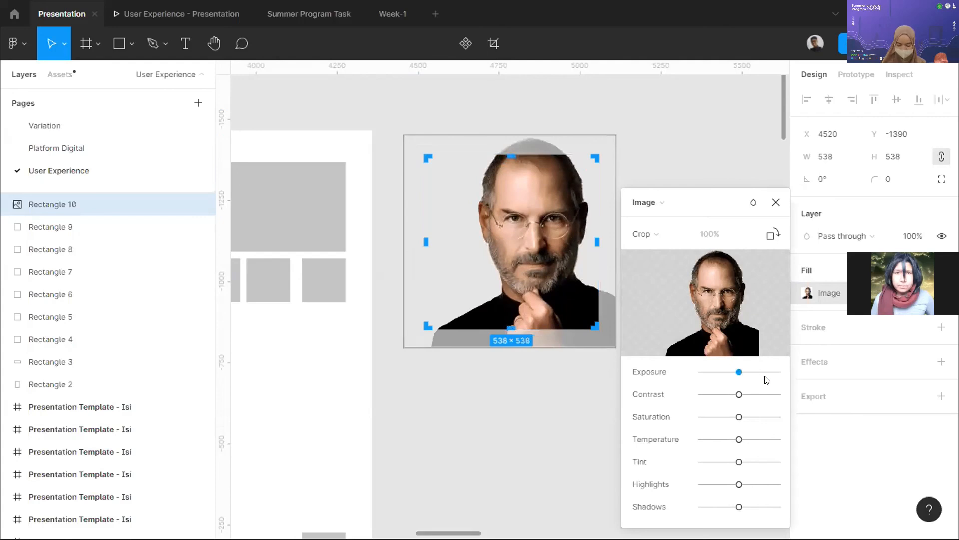
click(757, 376)
mouse_move(759, 374)
mouse_down()
mouse_move(733, 372)
mouse_move(747, 372)
mouse_up()
mouse_move(739, 421)
mouse_down()
mouse_move(698, 419)
mouse_move(779, 420)
mouse_move(730, 418)
mouse_move(762, 419)
mouse_move(747, 418)
mouse_up()
click(776, 203)
click(705, 190)
- Resize the cropped portrait from its corner to about 531 × 502
scroll(705, 190, down, 3)
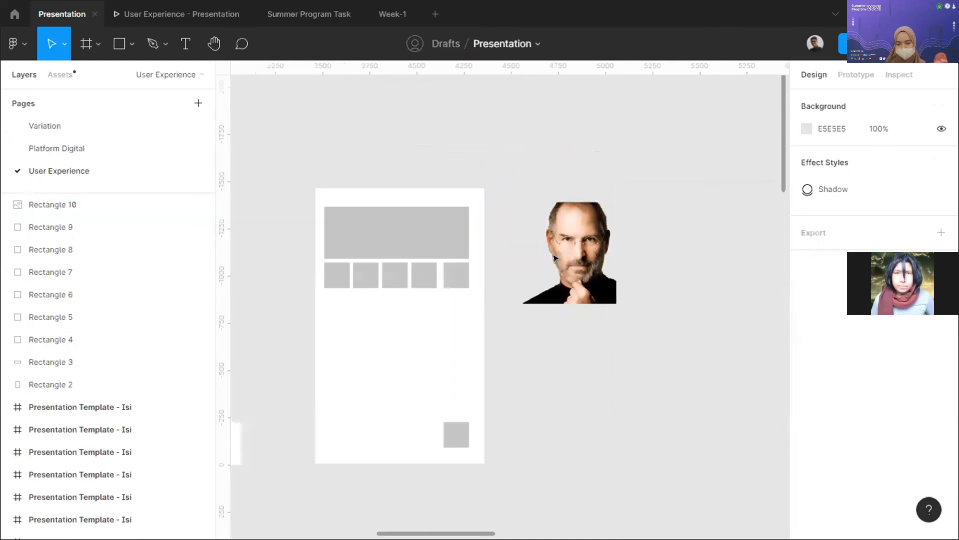
scroll(499, 241, up, 1)
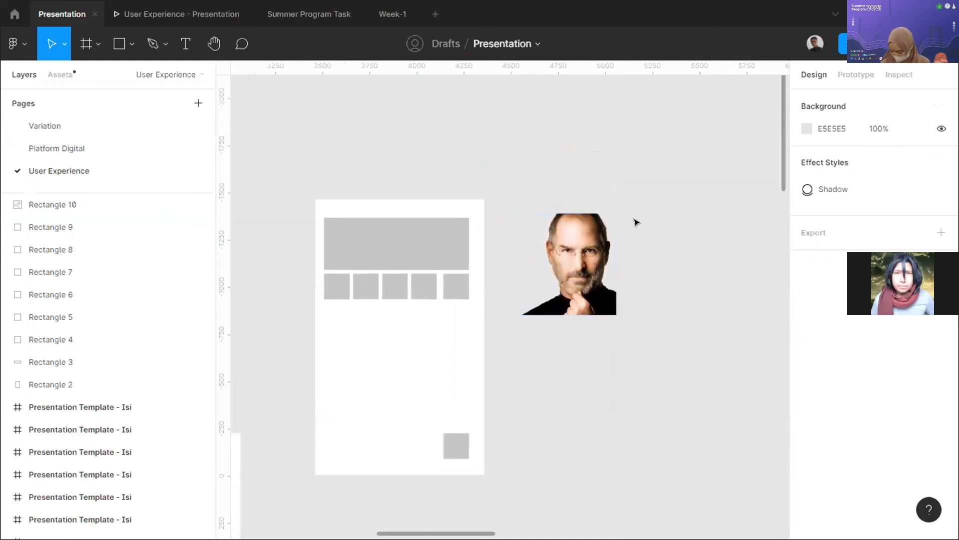
scroll(592, 292, up, 5)
click(592, 292)
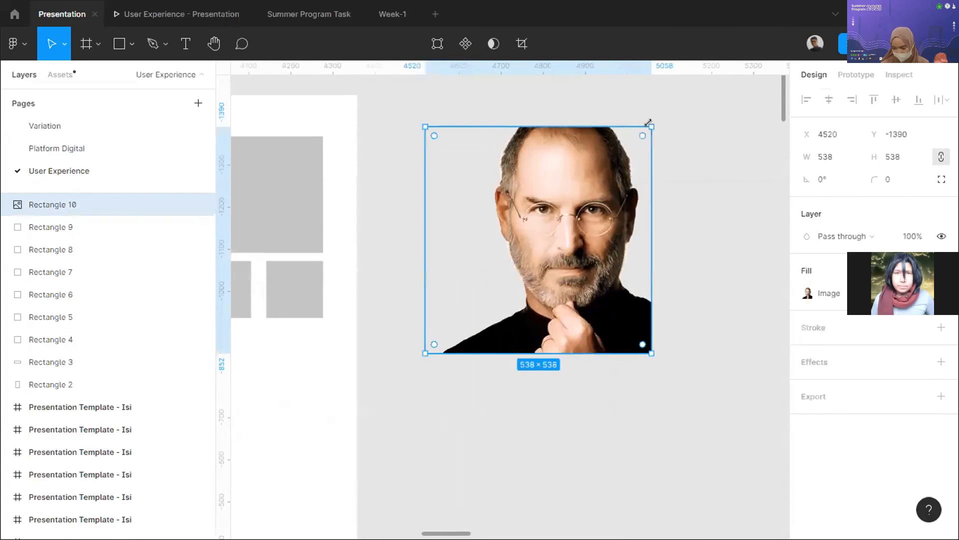
drag(649, 122, 636, 137)
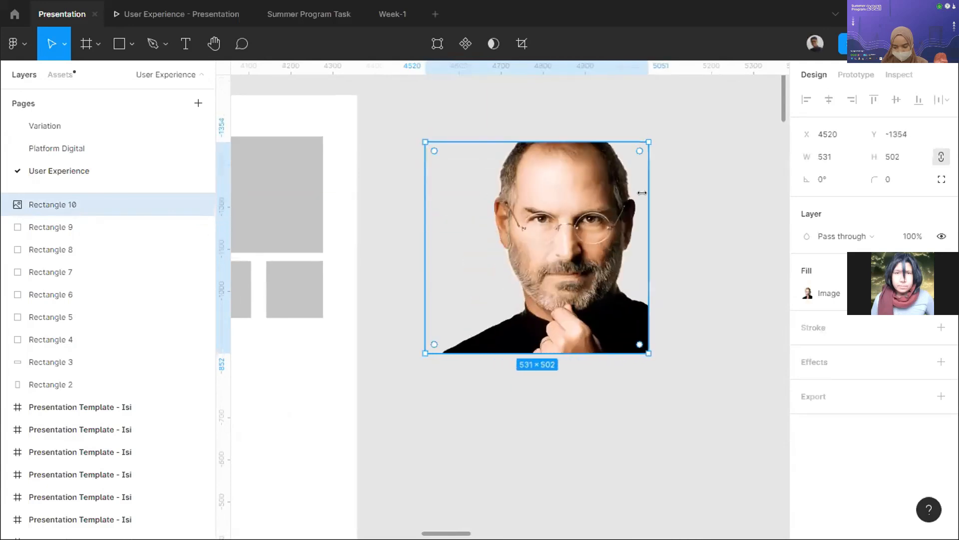
- Try squeezing the cropped portrait to about 208 wide and reducing its height, undo these resizes and deselect it
drag(642, 192, 525, 211)
key(ctrl+z)
drag(649, 205, 513, 210)
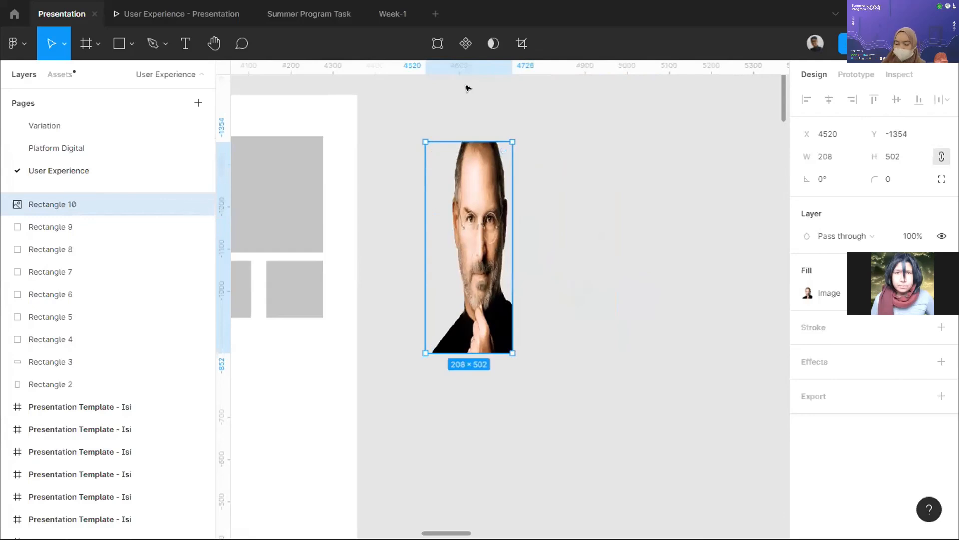
drag(460, 142, 461, 208)
key(ctrl+z)
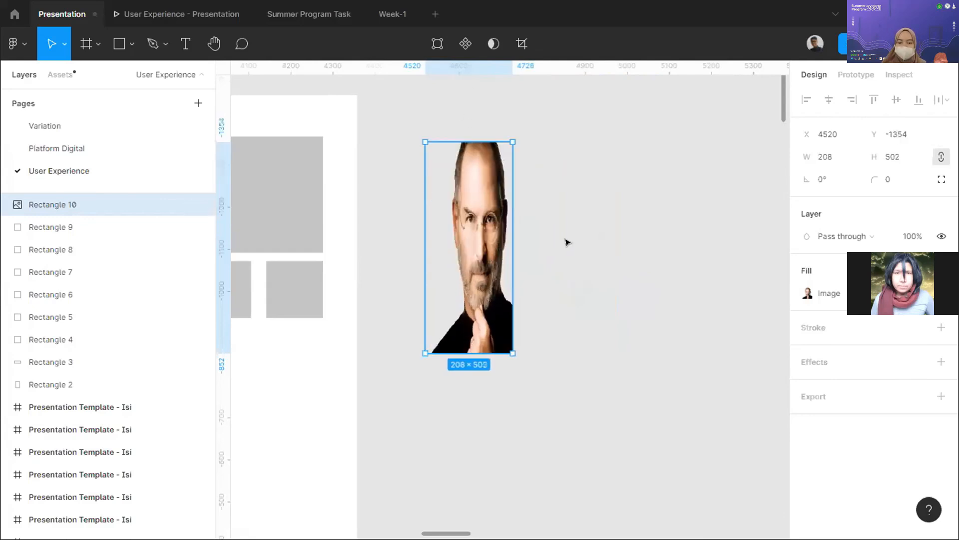
key(ctrl+z)
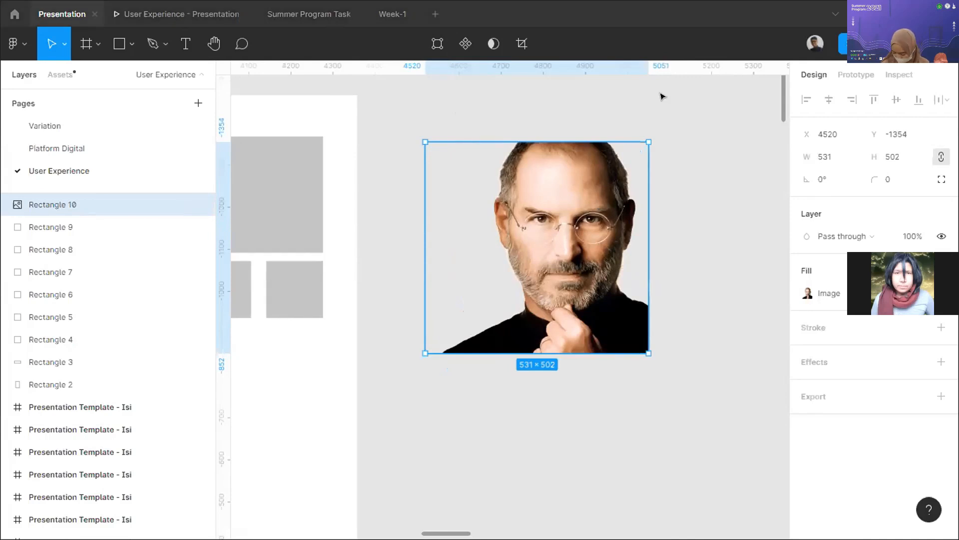
click(669, 132)
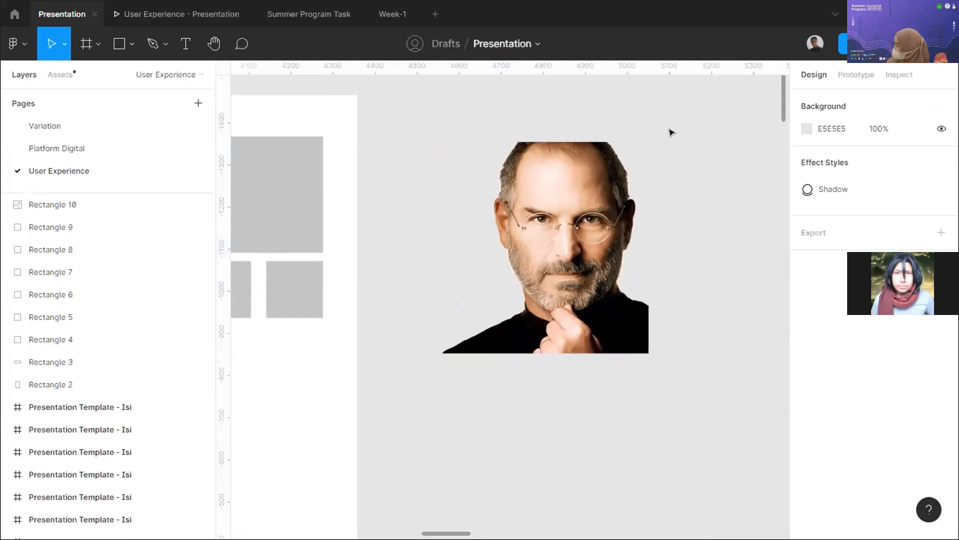
scroll(443, 378, down, 1)
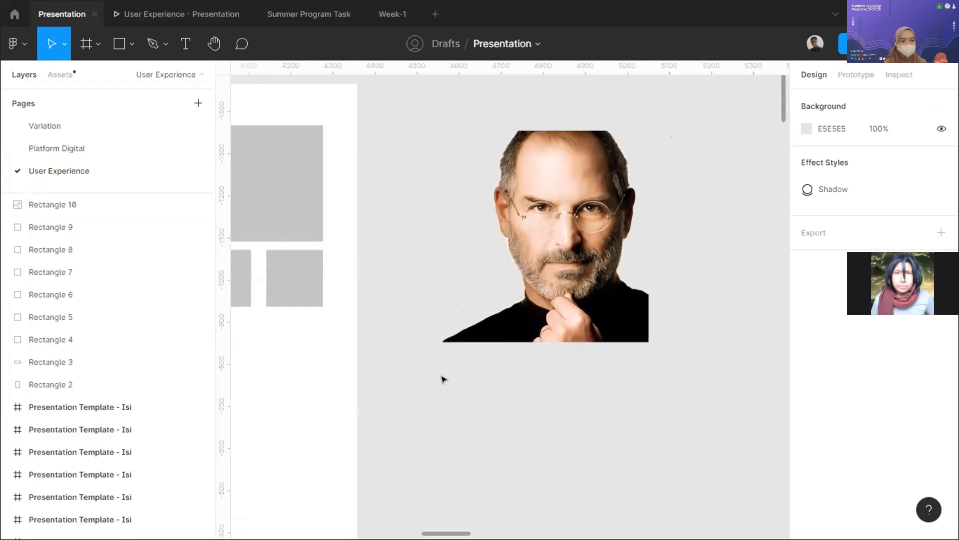
scroll(549, 165, right, 3)
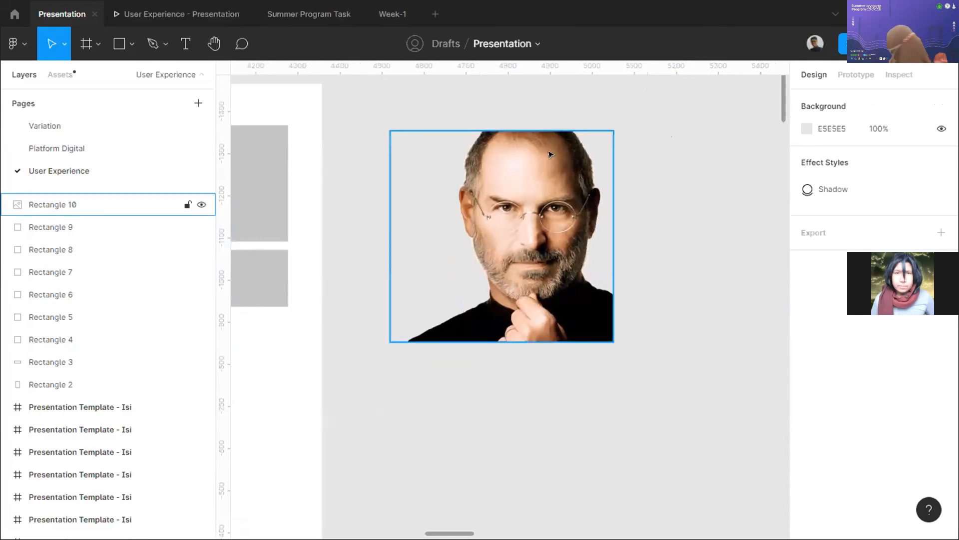
- Try scaling the portrait down proportionally to about 228 × 216, undo the resize and deselect it
scroll(504, 158, right, 5)
click(444, 165)
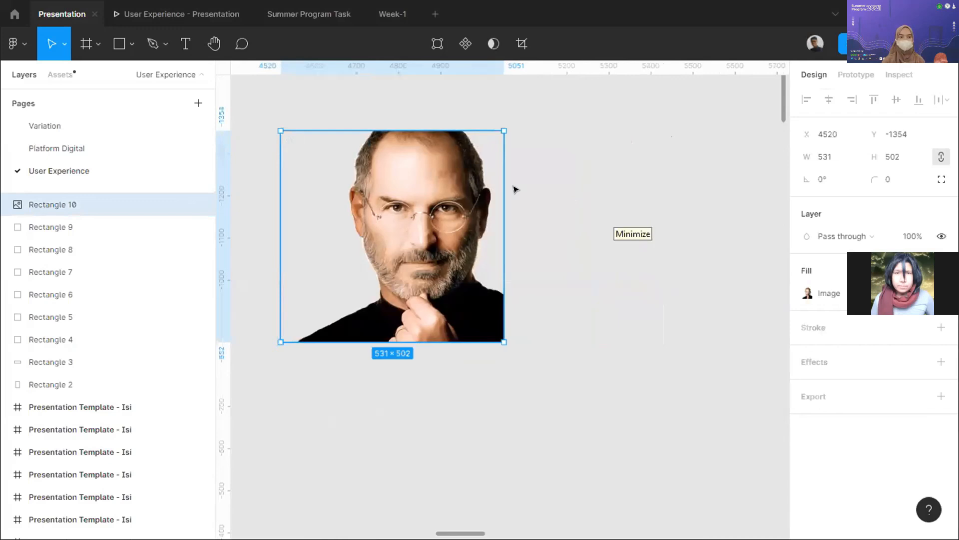
drag(497, 122, 364, 244)
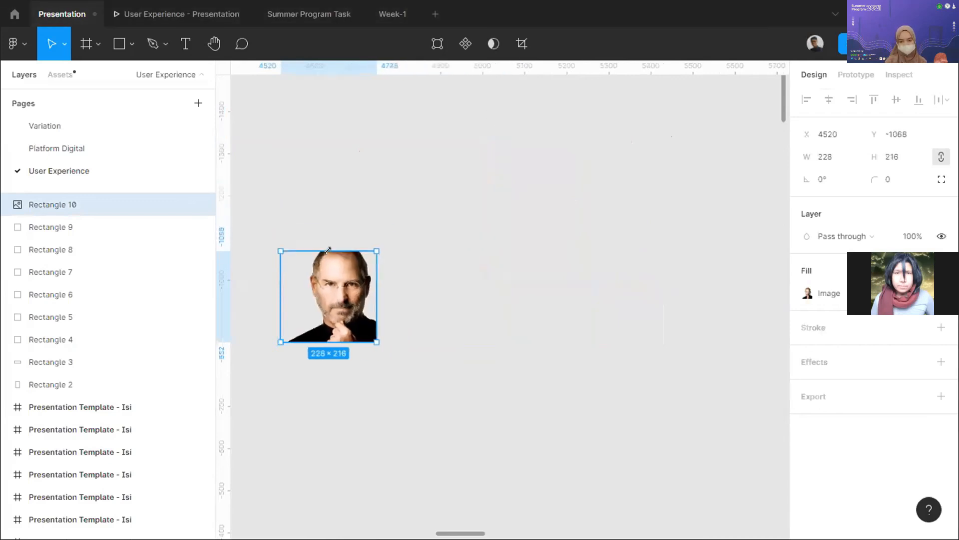
key(ctrl+z)
click(505, 99)
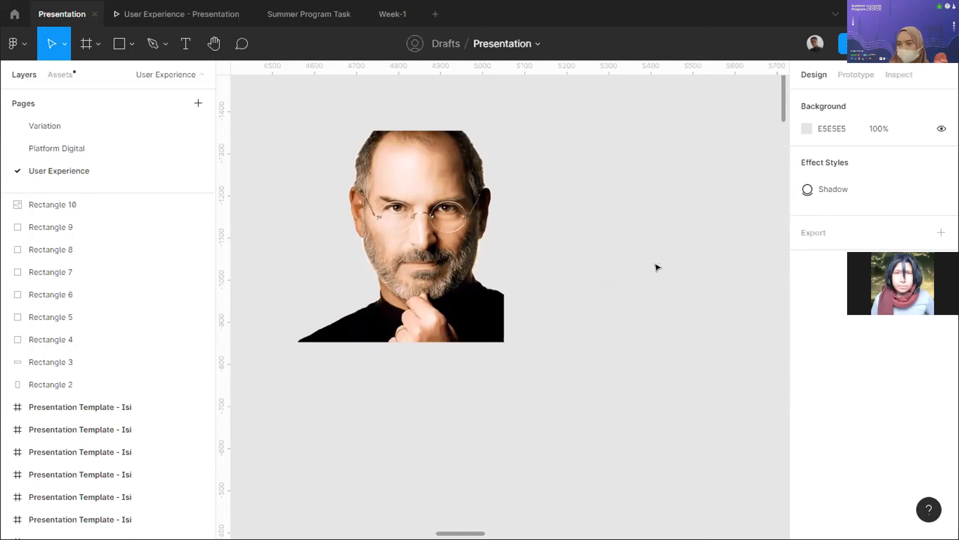
- Select the first small grey square below the banner and measure its spacing to the page's edges
scroll(557, 249, left, 2)
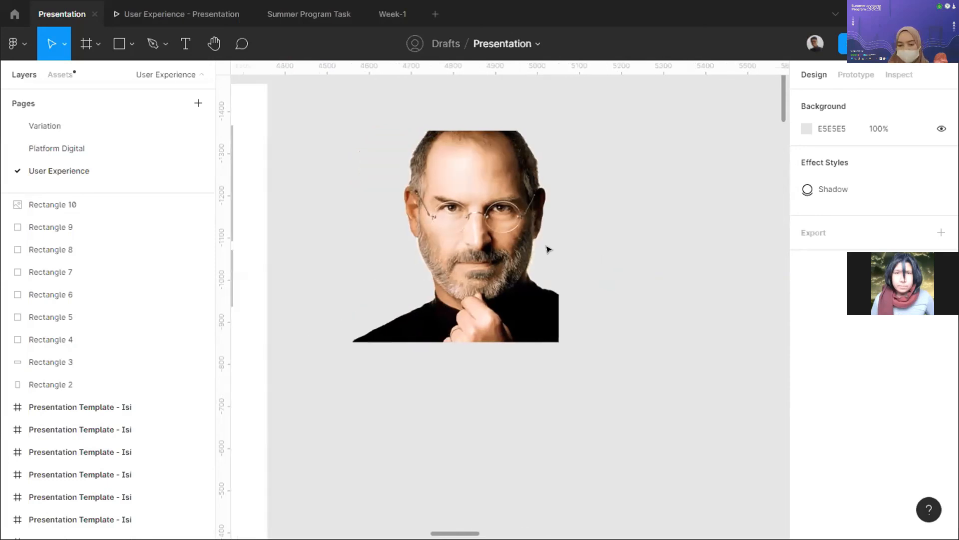
scroll(548, 249, down, 5)
scroll(379, 265, left, 3)
scroll(280, 260, up, 5)
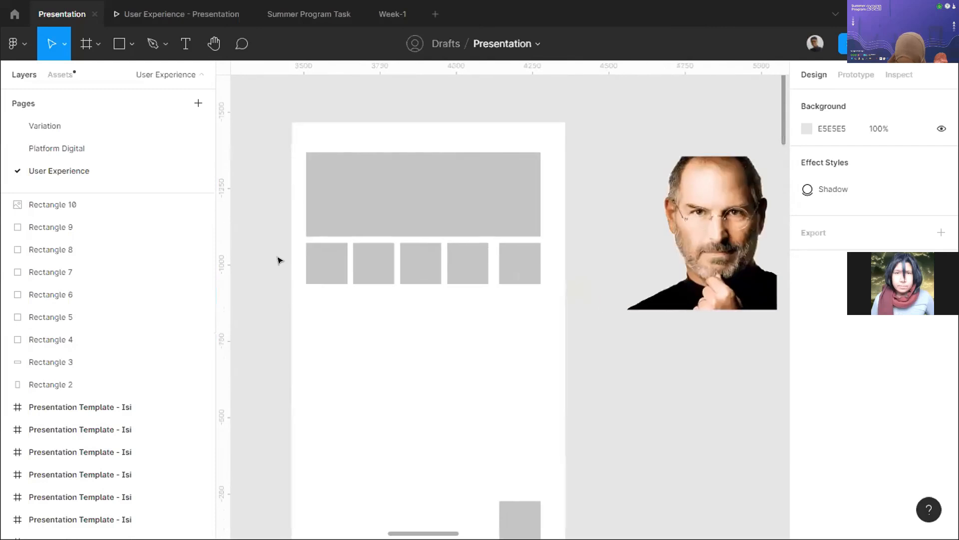
scroll(299, 262, up, 5)
click(368, 268)
scroll(388, 254, left, 2)
scroll(395, 253, up, 2)
key(alt)
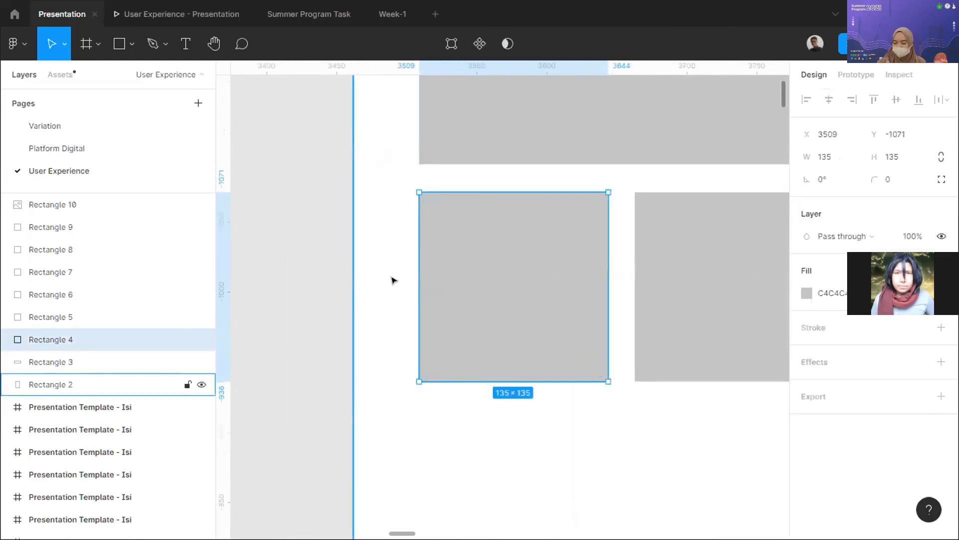
key(alt)
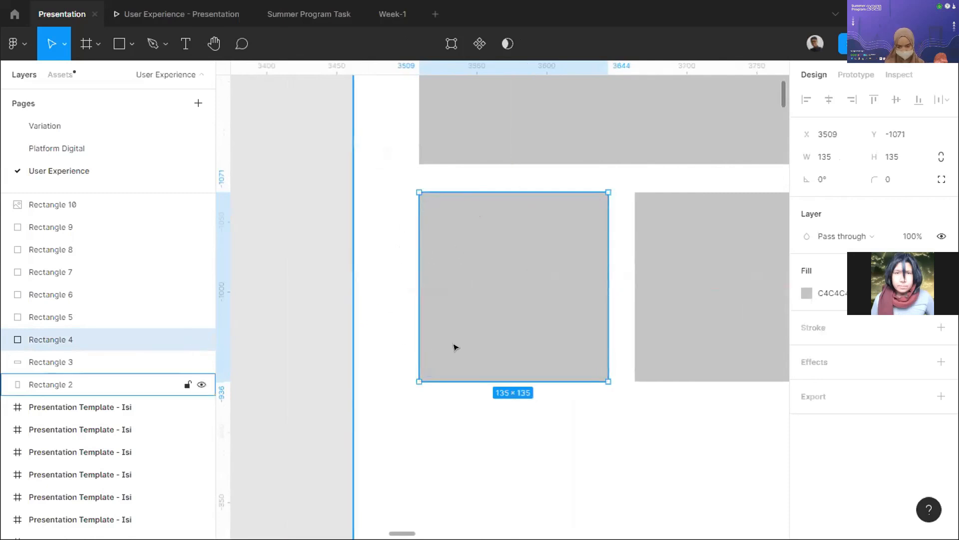
key(alt)
key(alt)
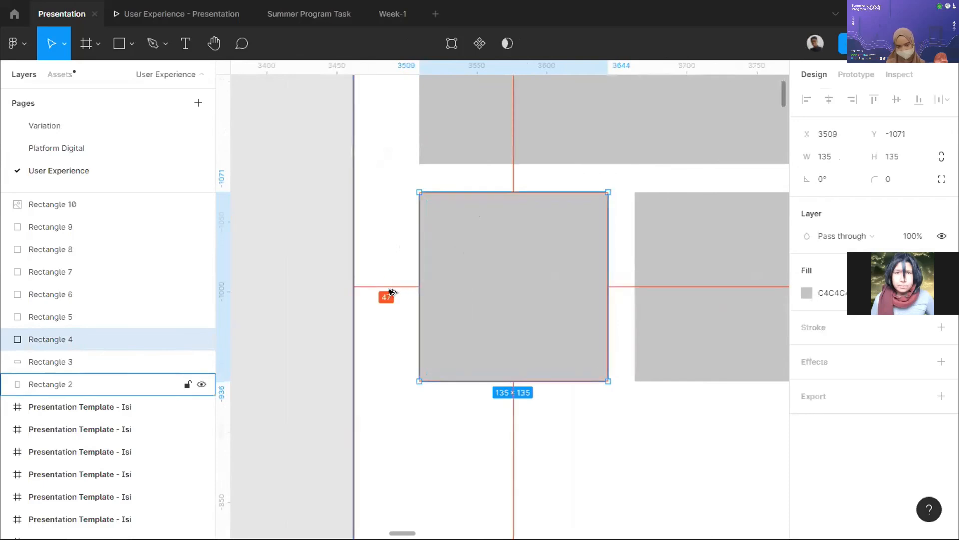
ctrl+scroll(393, 287, down, 2)
scroll(392, 285, up, 2)
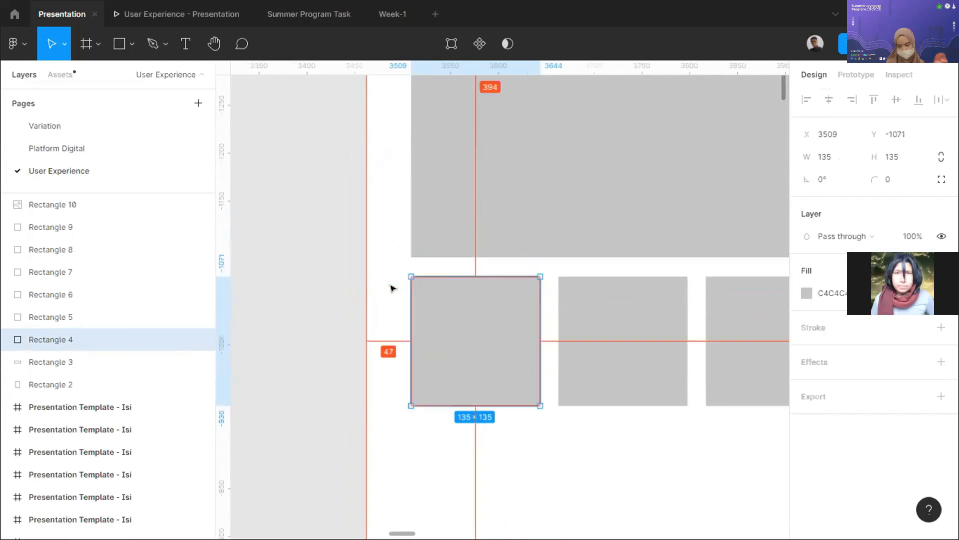
scroll(443, 323, up, 1)
ctrl+scroll(477, 324, up, 2)
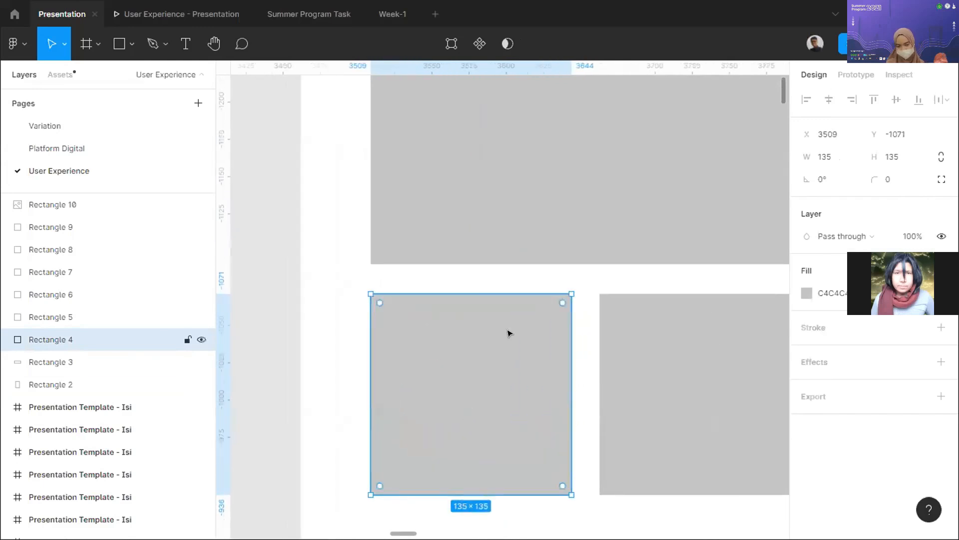
ctrl+scroll(510, 314, up, 1)
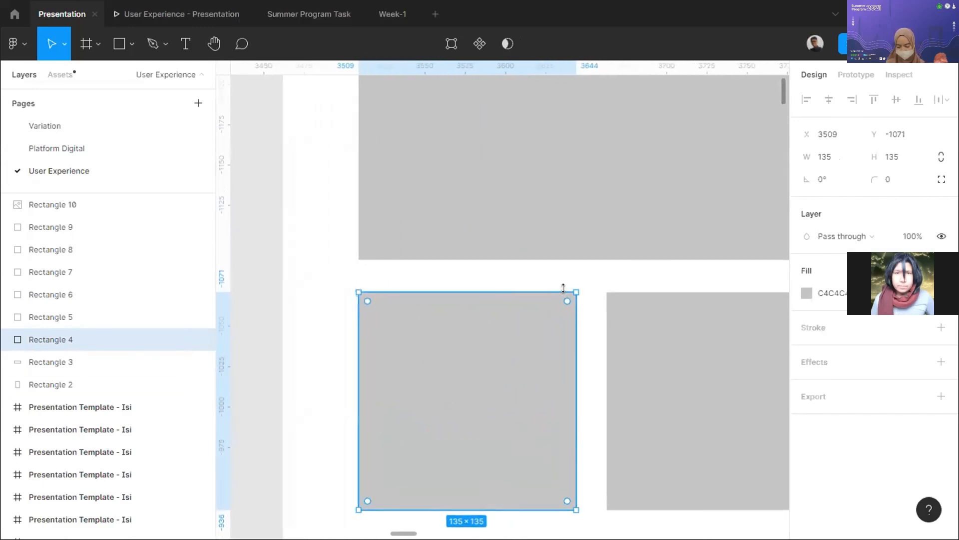
- Paste a copy of the first small square and shrink it to about 92 × 92 inside the original
key(ctrl+v)
drag(573, 290, 508, 364)
drag(440, 413, 484, 379)
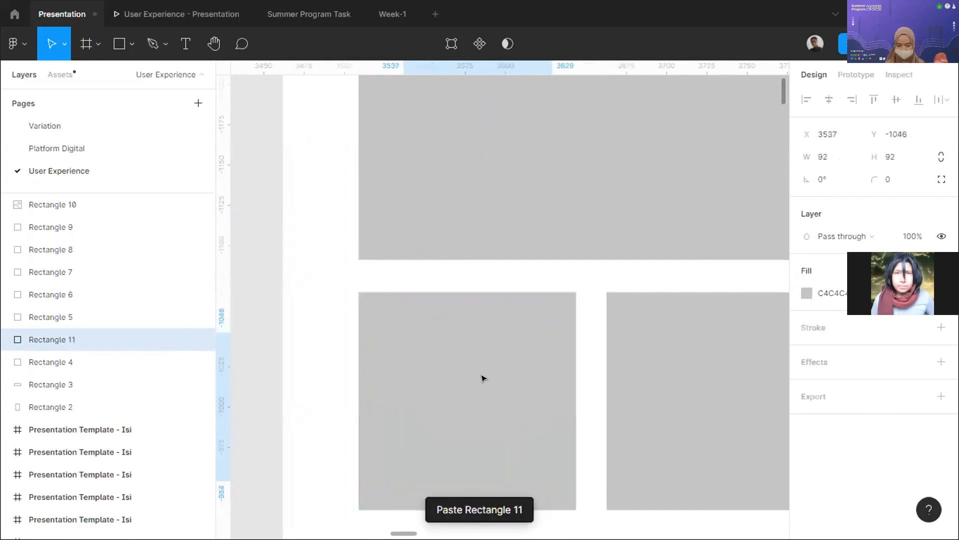
- Fill the inner square with solid black 000000 and close the fill settings
text(0)
key(Return)
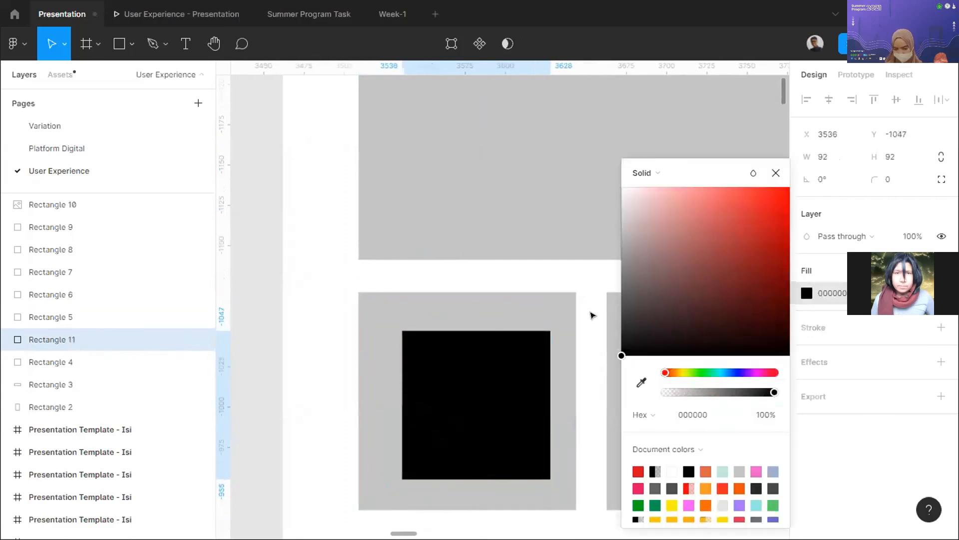
click(776, 172)
- Center the black square over the grey square and group the two together
drag(453, 410, 447, 403)
shift+click(425, 314)
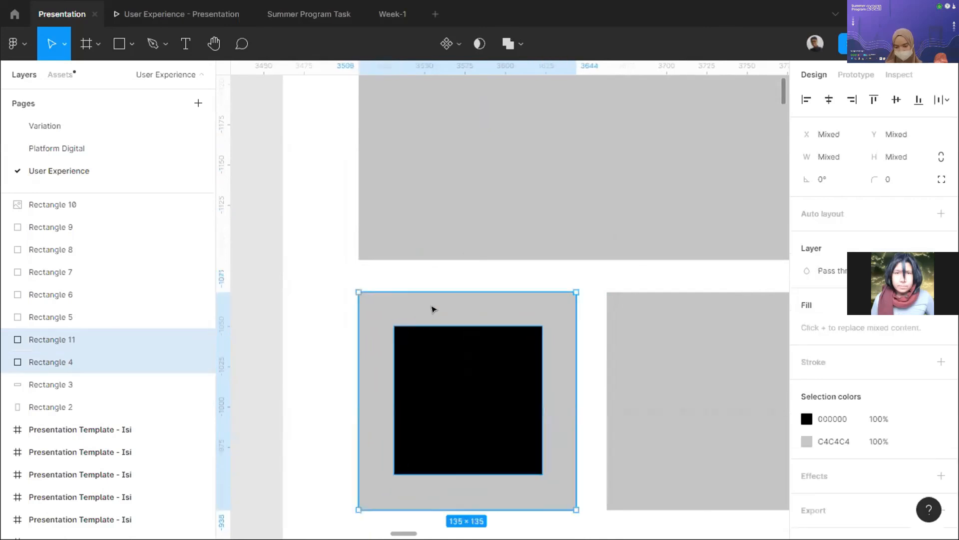
key(ctrl+g)
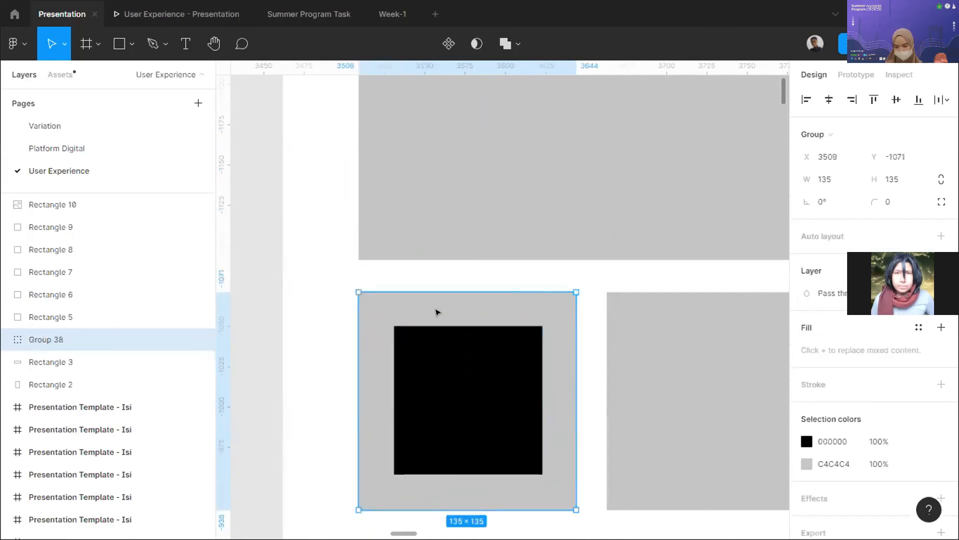
- Select the black square inside the group and measure its padding to the surrounding grey square
double_click(470, 354)
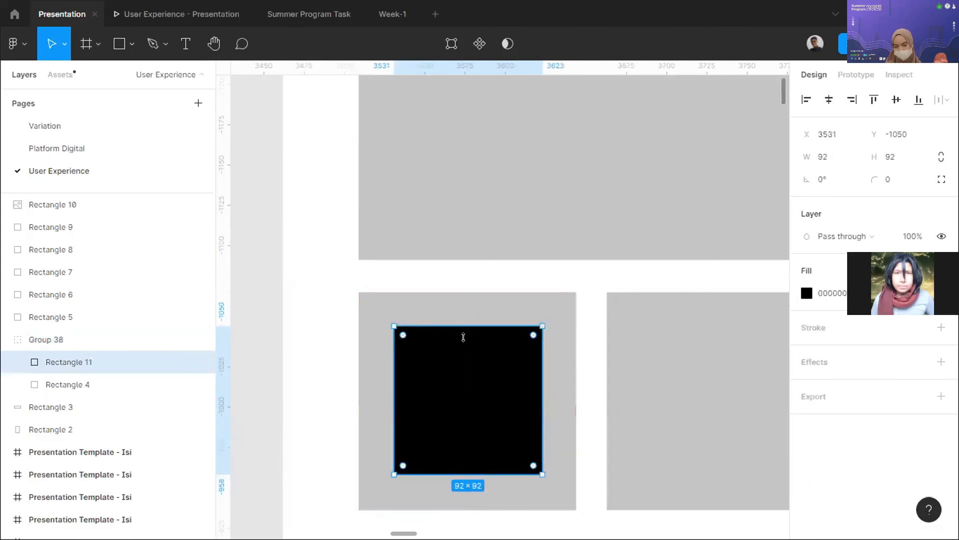
scroll(463, 337, up, 2)
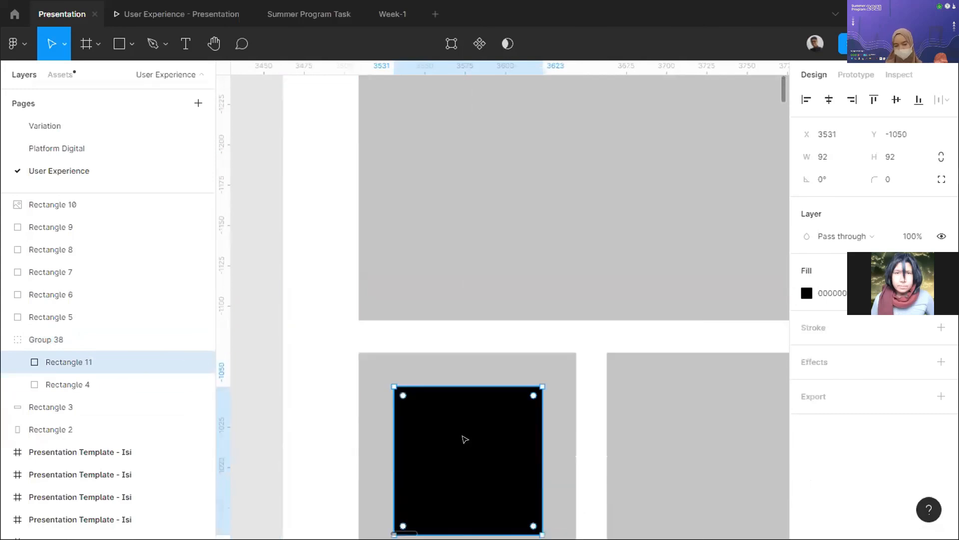
scroll(464, 438, up, 1)
scroll(464, 438, down, 2)
ctrl+scroll(465, 430, up, 2)
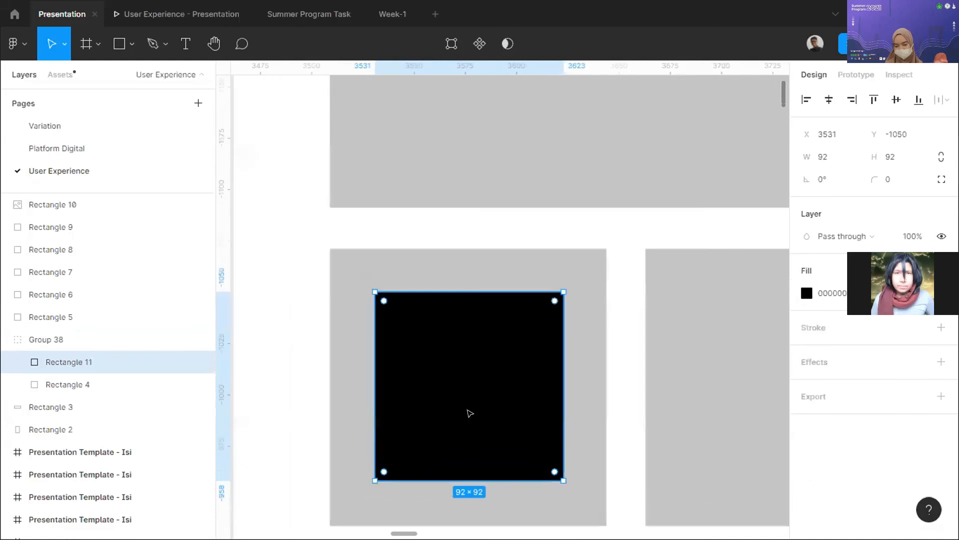
ctrl+scroll(469, 412, up, 2)
key(alt)
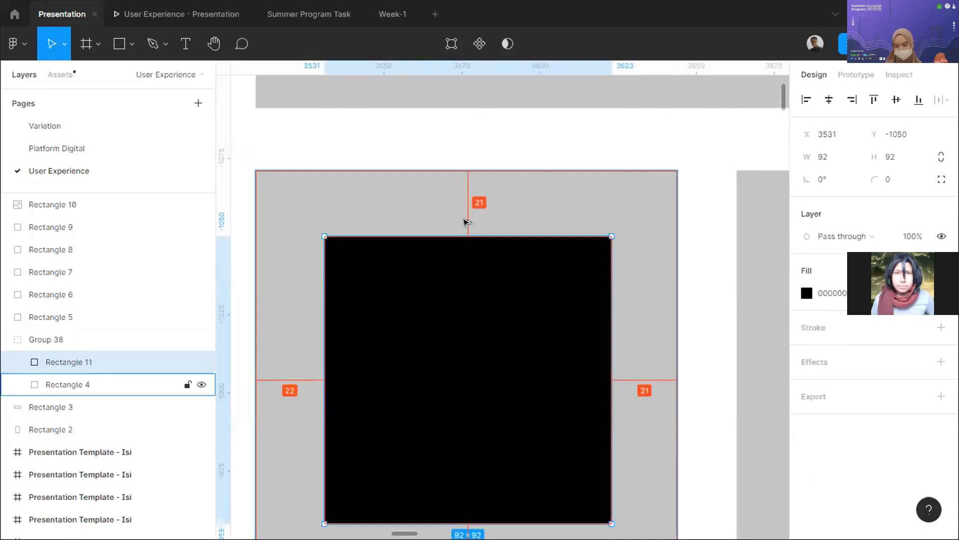
key(alt)
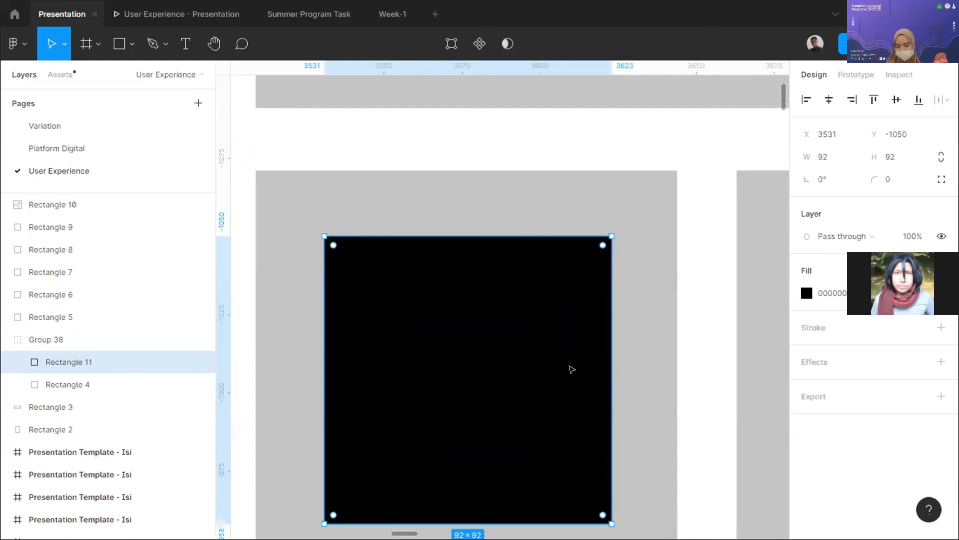
- Select the grouped square and measure the gap between it and the neighbouring grey square
scroll(572, 370, down, 5)
scroll(571, 368, right, 3)
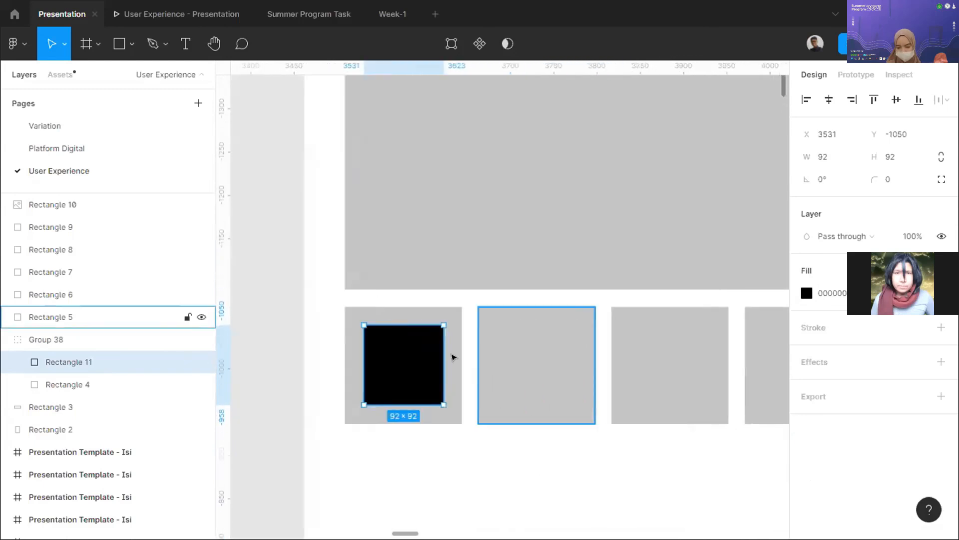
click(449, 318)
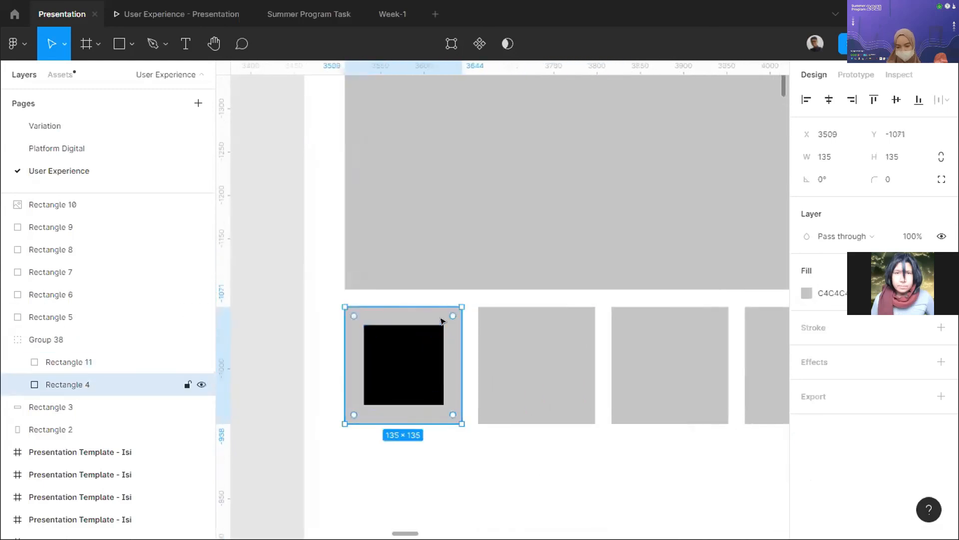
shift+click(481, 333)
scroll(467, 347, up, 3)
click(442, 386)
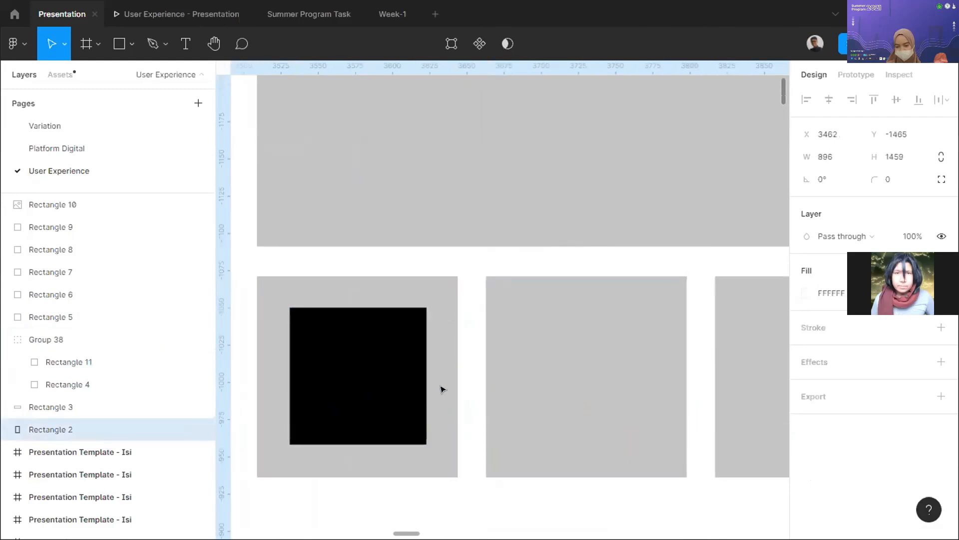
click(445, 387)
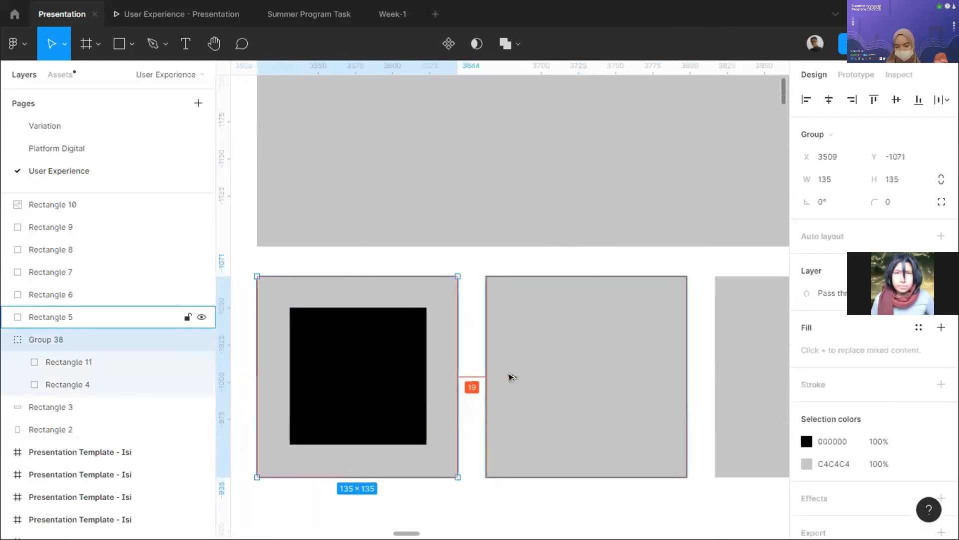
scroll(505, 381, up, 3)
scroll(489, 424, down, 2)
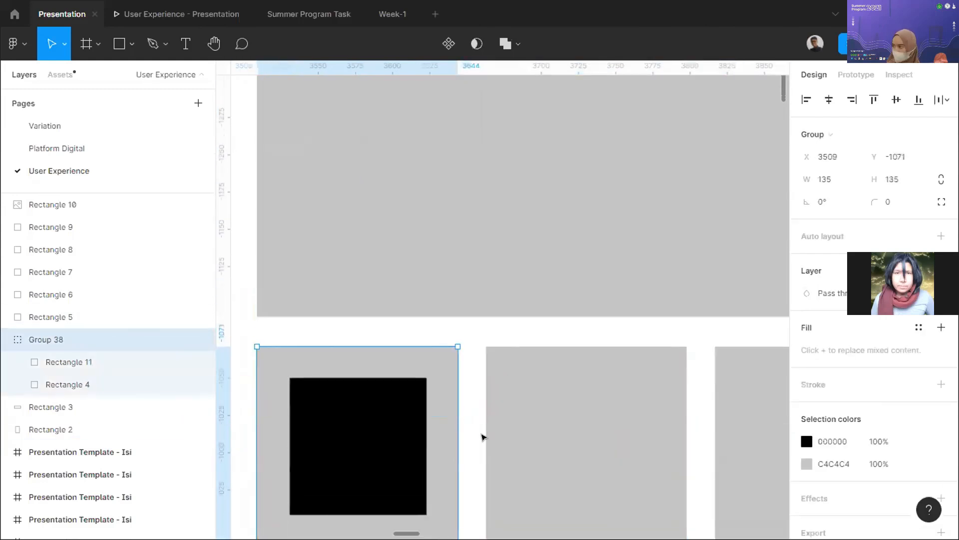
scroll(464, 420, down, 2)
scroll(454, 375, up, 2)
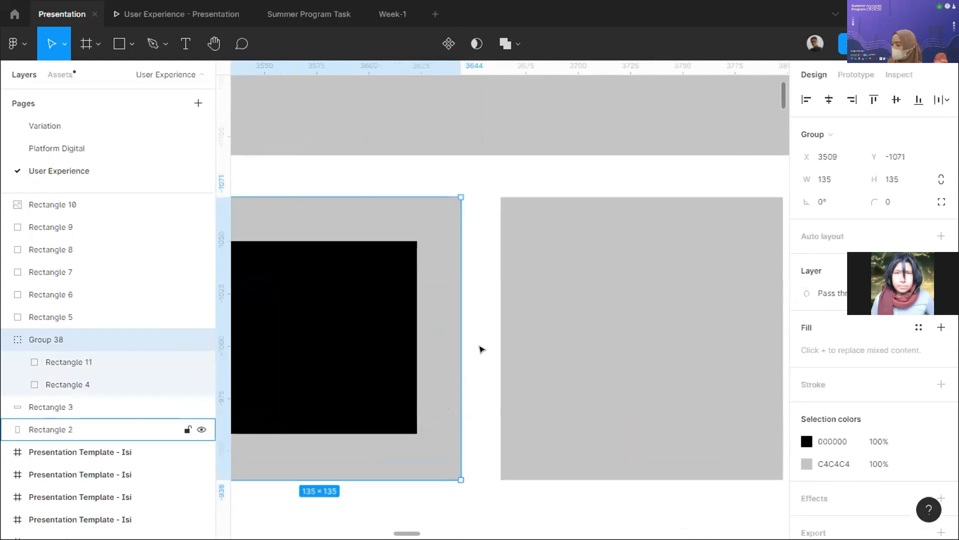
key(alt)
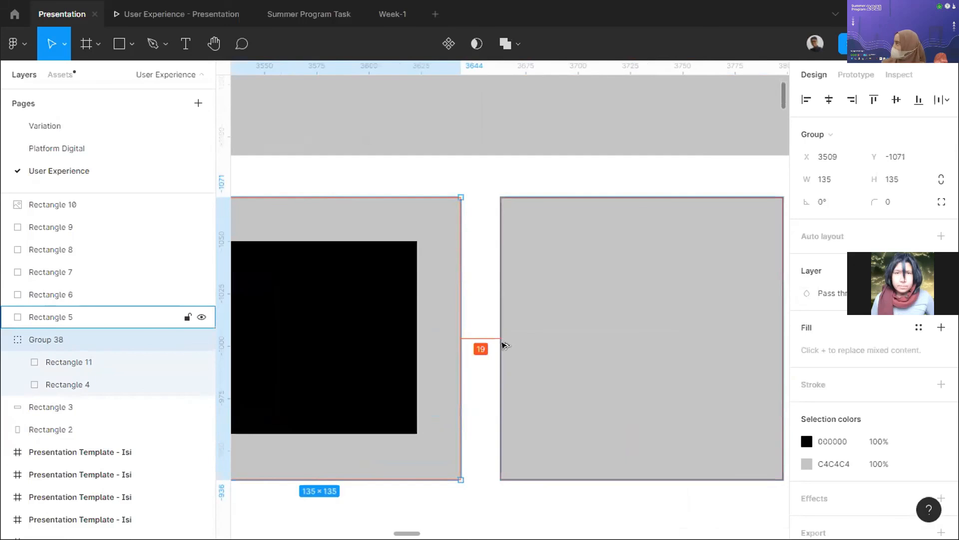
scroll(502, 344, down, 5)
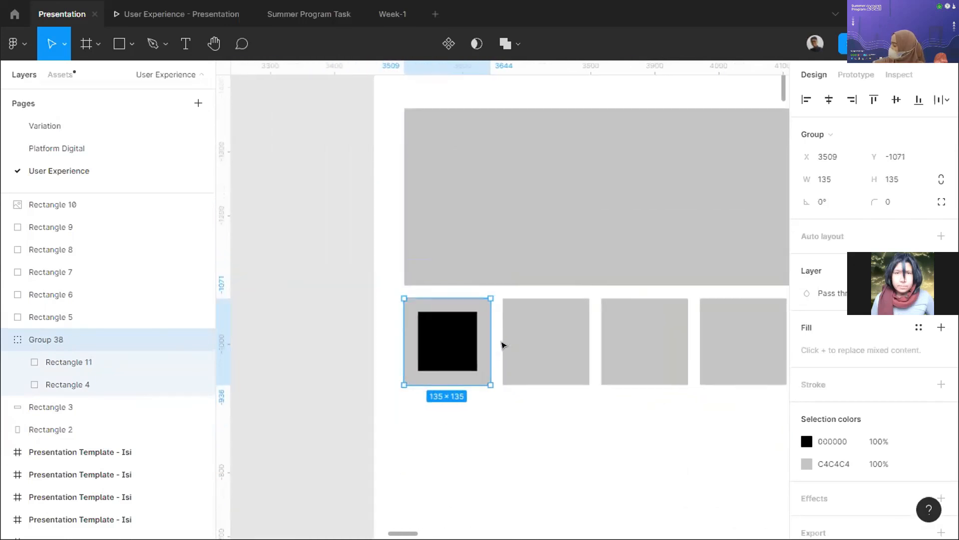
double_click(470, 344)
click(533, 404)
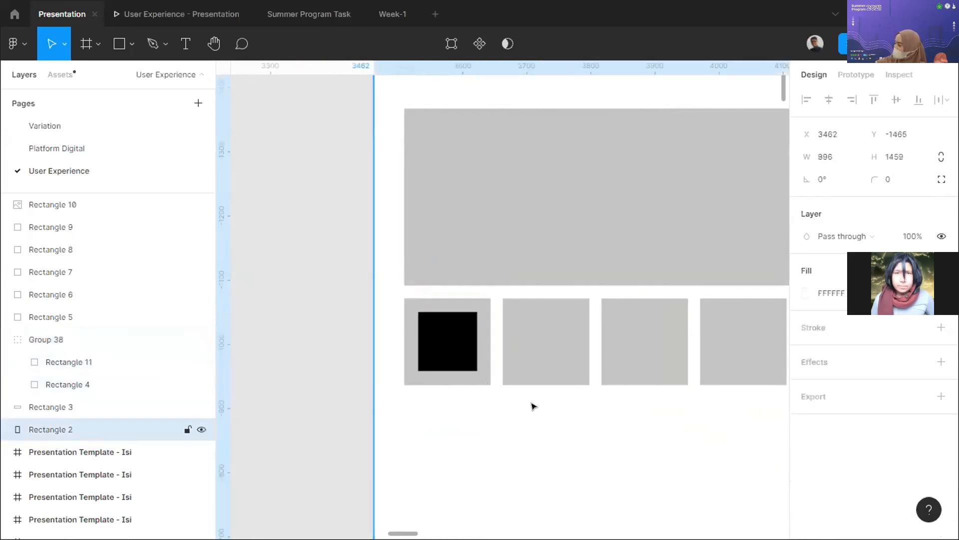
scroll(550, 400, down, 4)
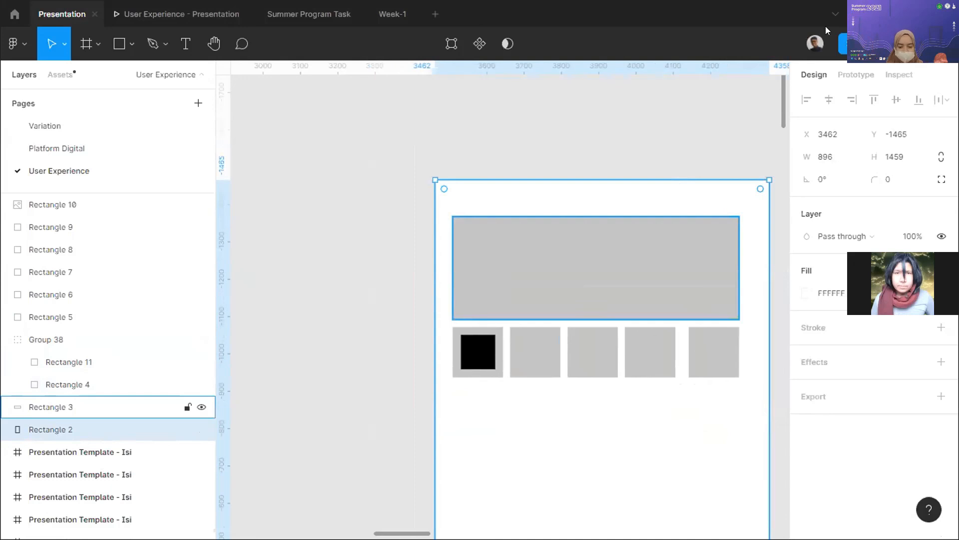
click(613, 4)
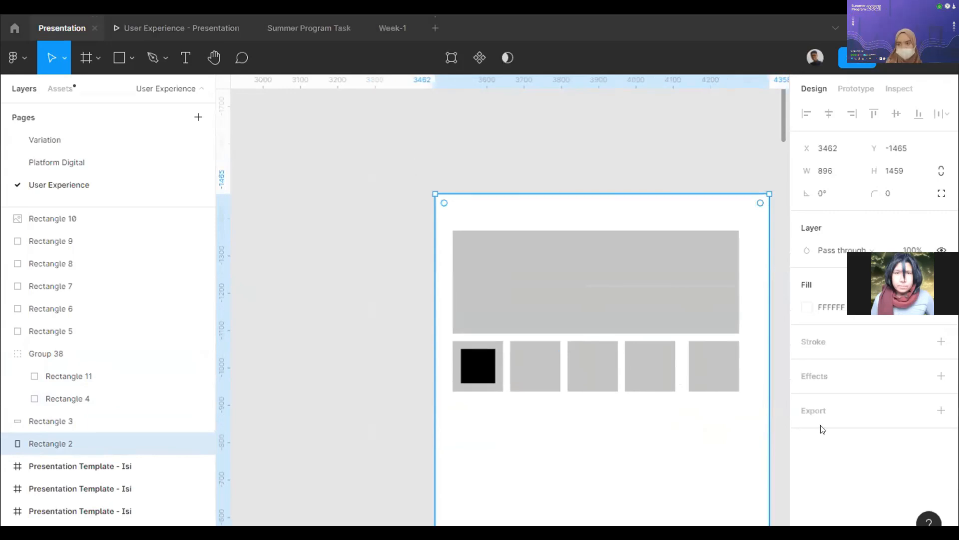
click(558, 156)
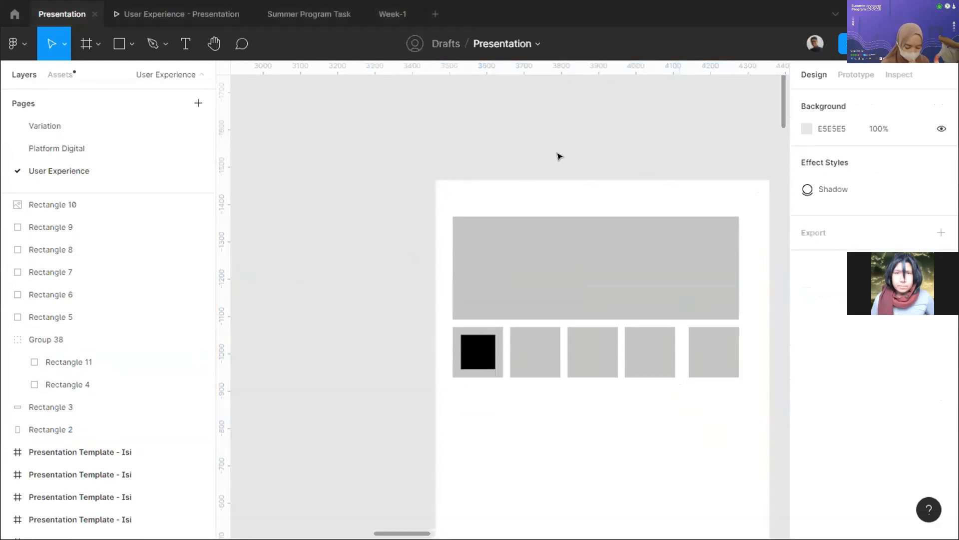